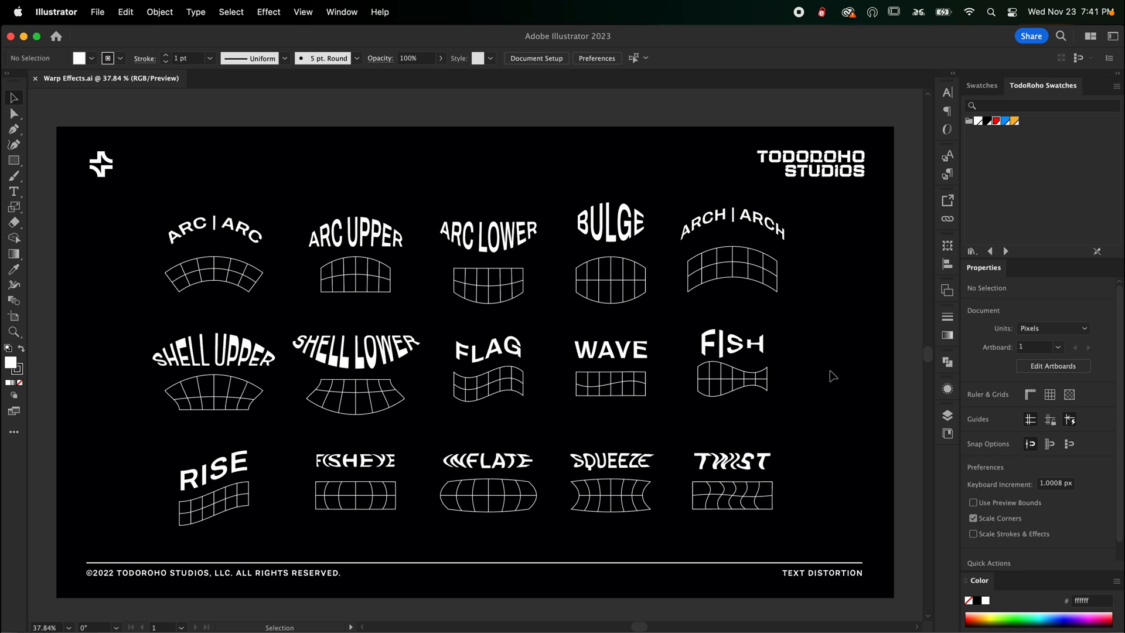
Step: Hide the Final layer and make the Working layer active
{"action": "left_click", "coordinate": [271, 13]}
{"action": "left_click", "coordinate": [948, 417]}
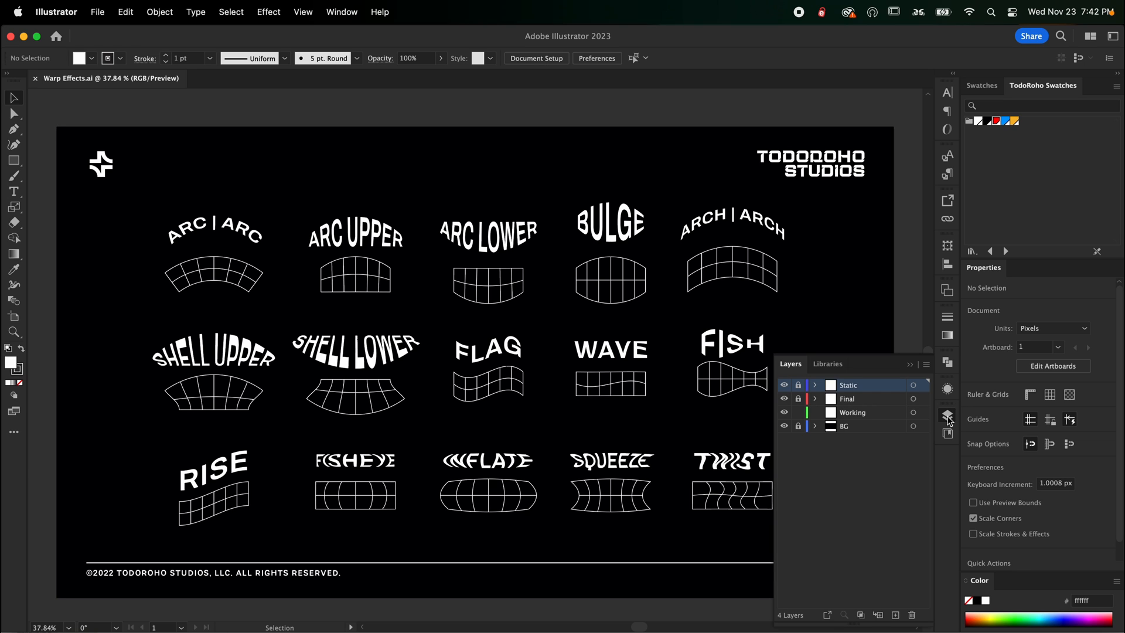
{"action": "left_click", "coordinate": [784, 399]}
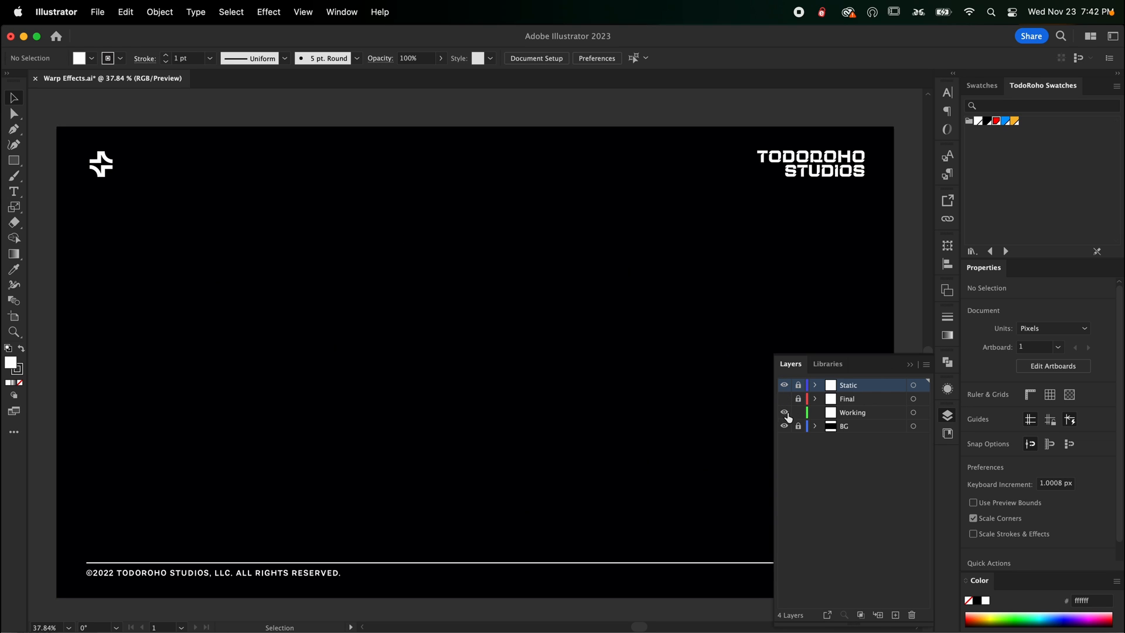
{"action": "left_click", "coordinate": [851, 415]}
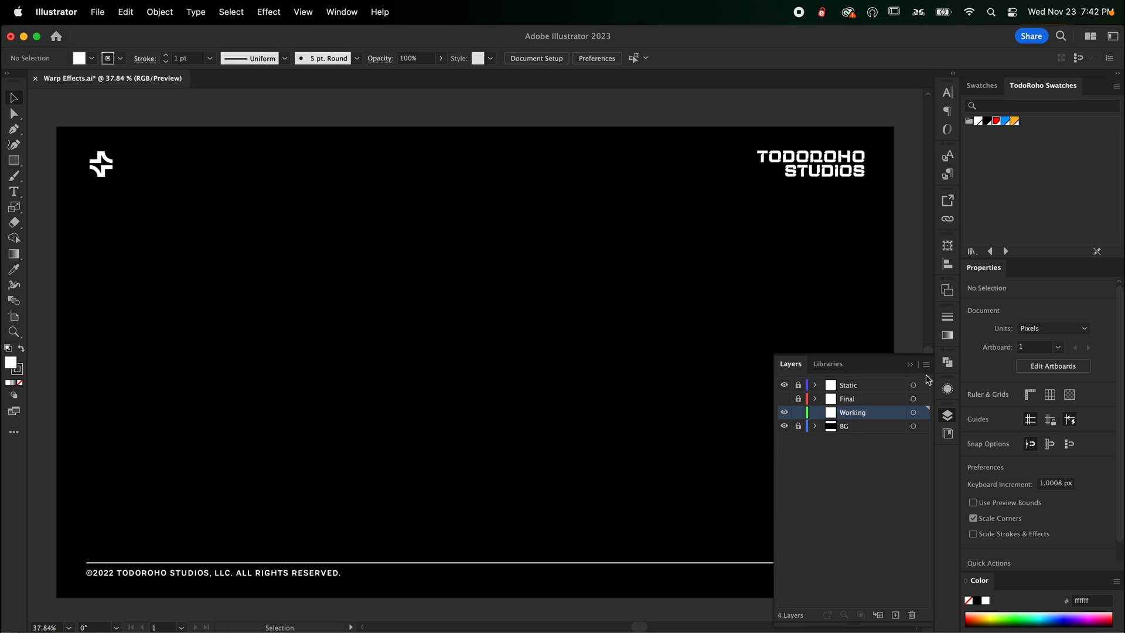
{"action": "left_click", "coordinate": [910, 365]}
Step: Add the point text "Warp Effect" on the black artboard and fill it with white
{"action": "key", "text": "t"}
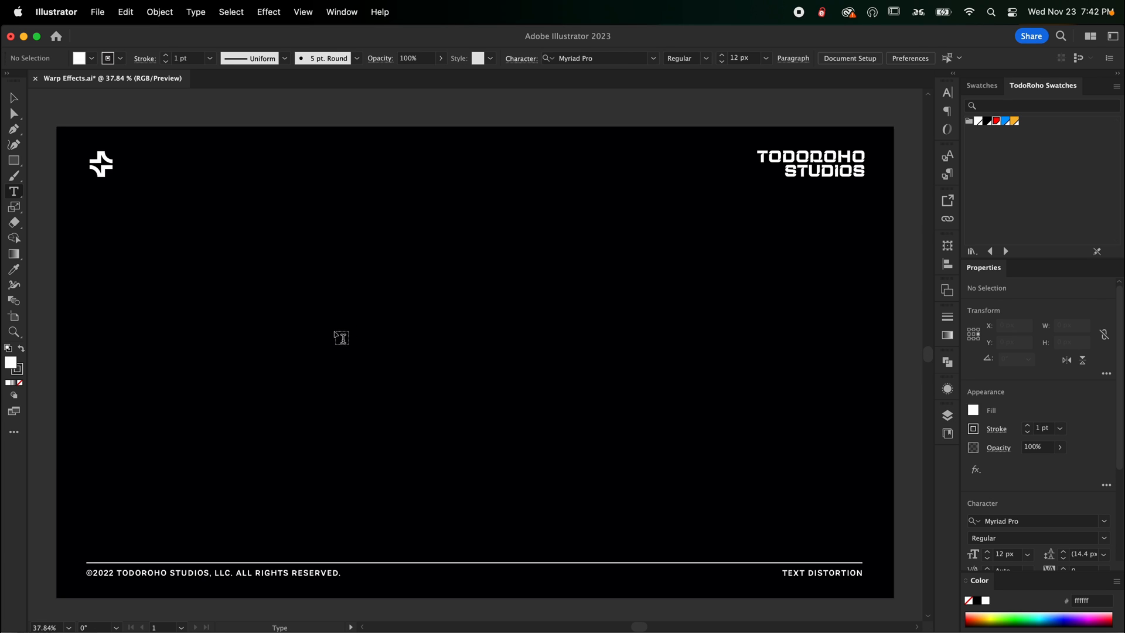
{"action": "left_click", "coordinate": [335, 331]}
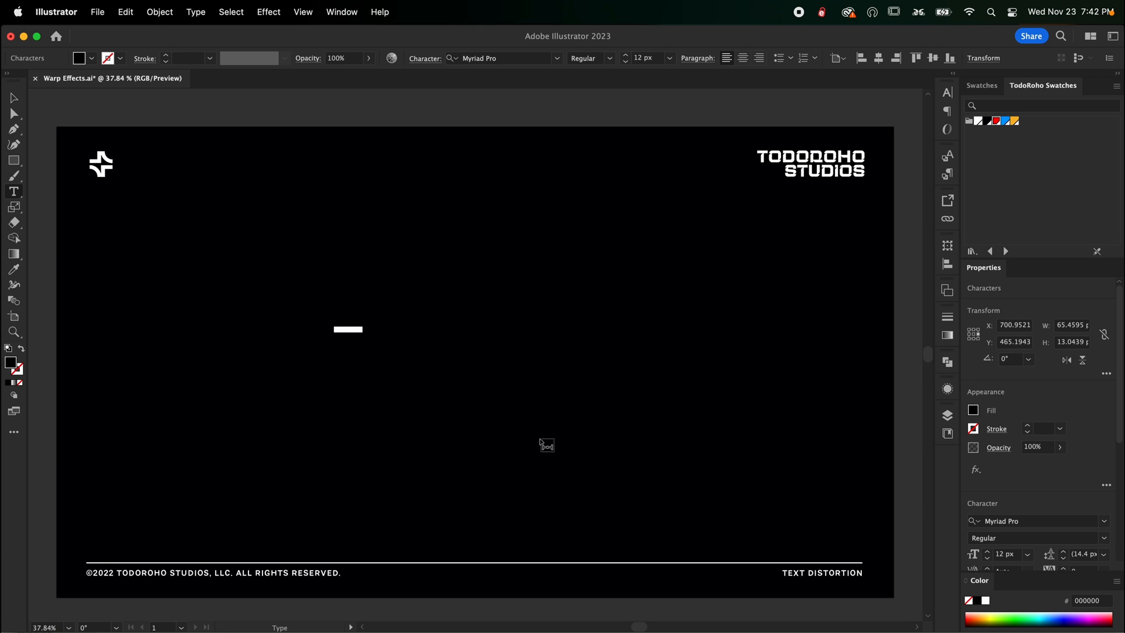
{"action": "type", "text": "TEXT WARP"}
{"action": "key", "text": "Escape"}
{"action": "left_click", "coordinate": [979, 120]}
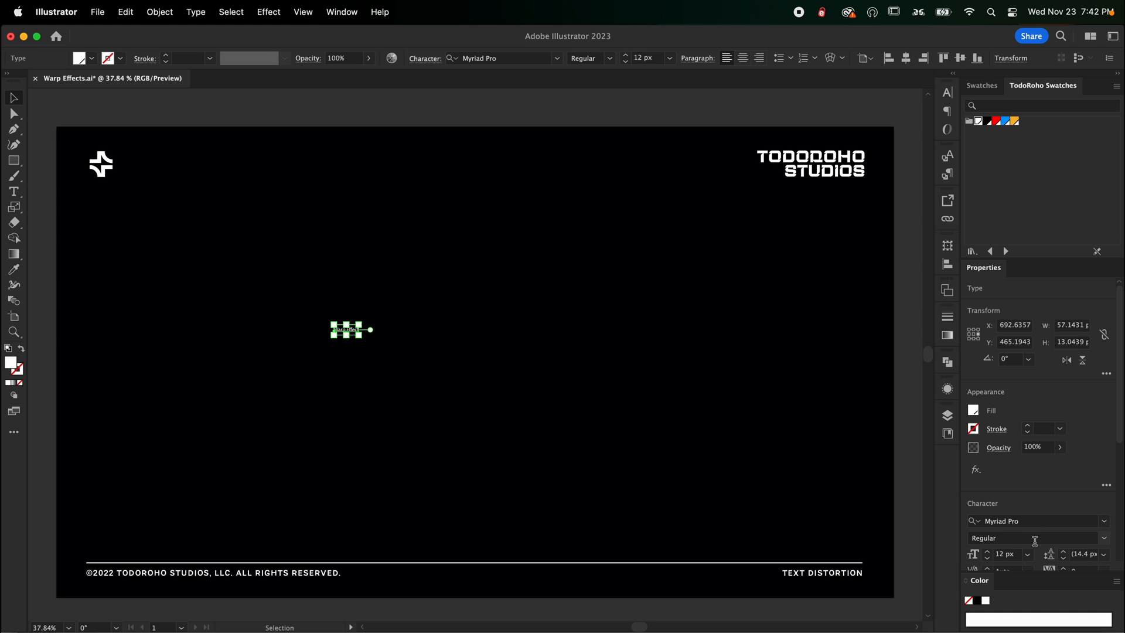
Step: Set the "Warp Effect" text's font to Archivo Bold and scale it up to about 115 px
{"action": "left_click", "coordinate": [1023, 521]}
{"action": "type", "text": "archivo"}
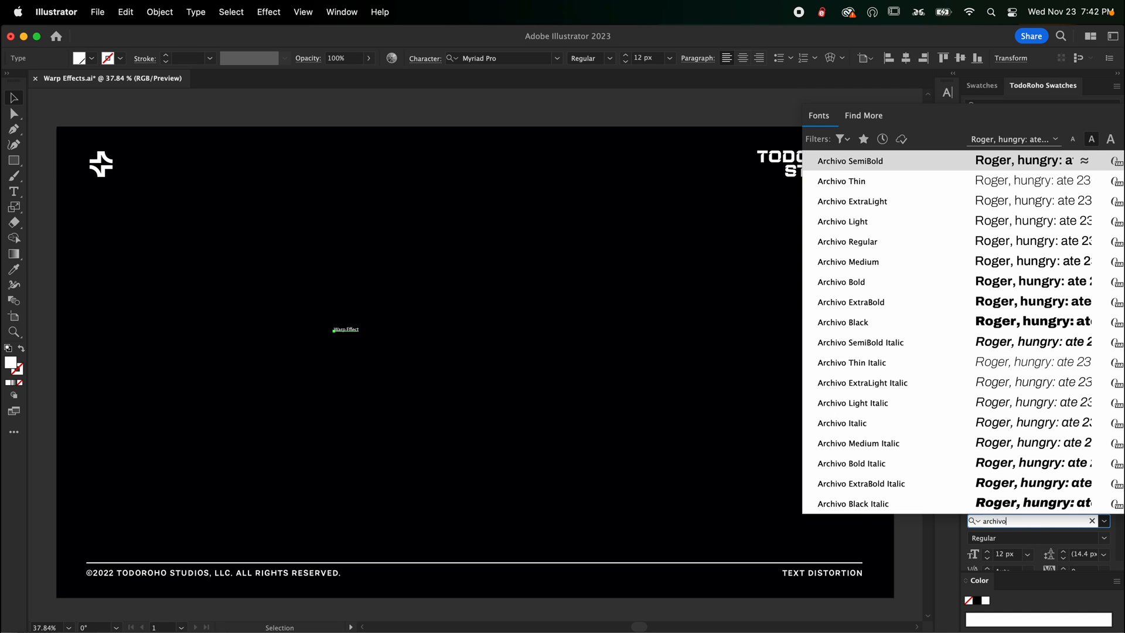
{"action": "type", "text": " bold"}
{"action": "key", "text": "Return"}
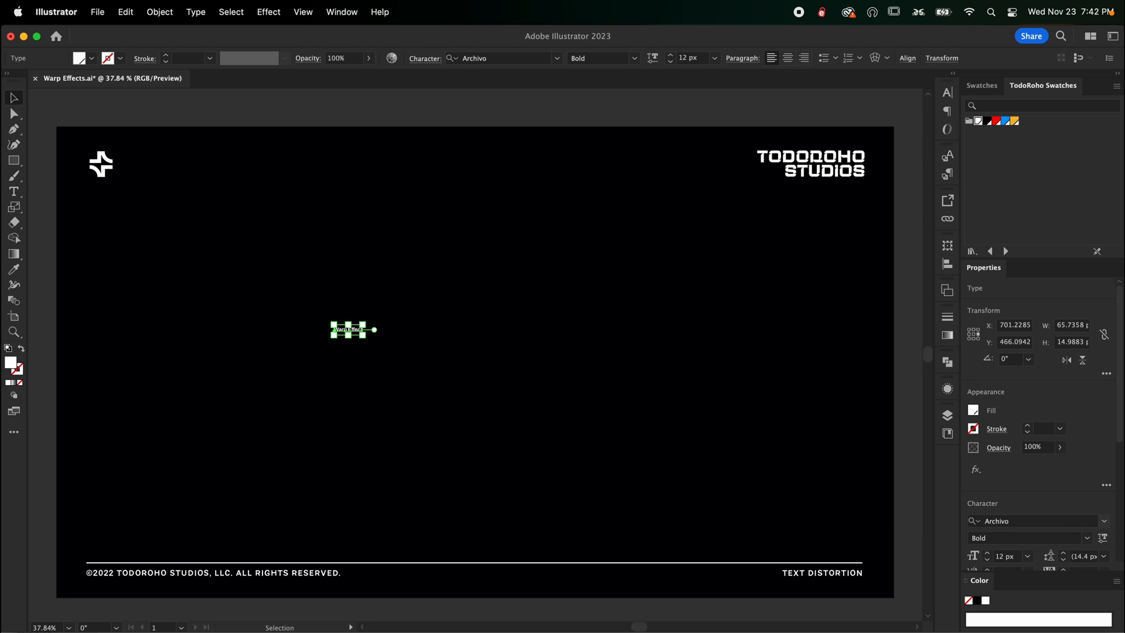
{"action": "key", "text": "s"}
{"action": "left_click_drag", "start_coordinate": [397, 306], "coordinate": [612, 251]}
{"action": "key", "text": "v"}
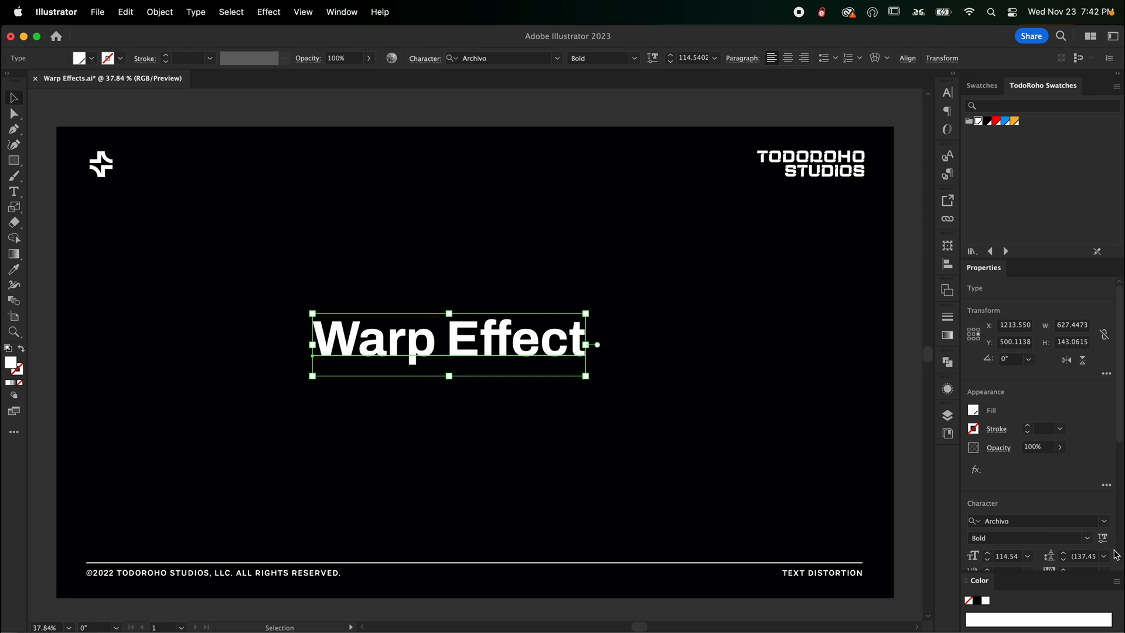
Step: Set the text in all caps with a tracking of 50
{"action": "left_click", "coordinate": [1102, 538]}
{"action": "left_click", "coordinate": [527, 486]}
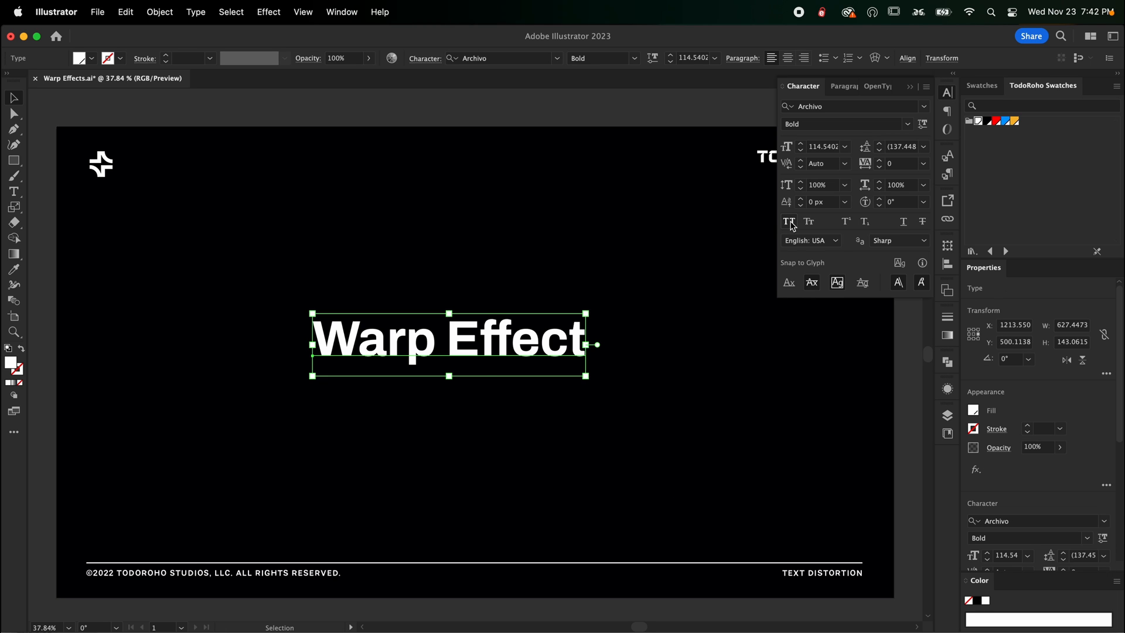
{"action": "left_click", "coordinate": [791, 223]}
{"action": "left_click", "coordinate": [878, 161], "text": "shift"}
{"action": "left_click", "coordinate": [879, 161], "text": "shift"}
{"action": "left_click", "coordinate": [879, 161], "text": "shift"}
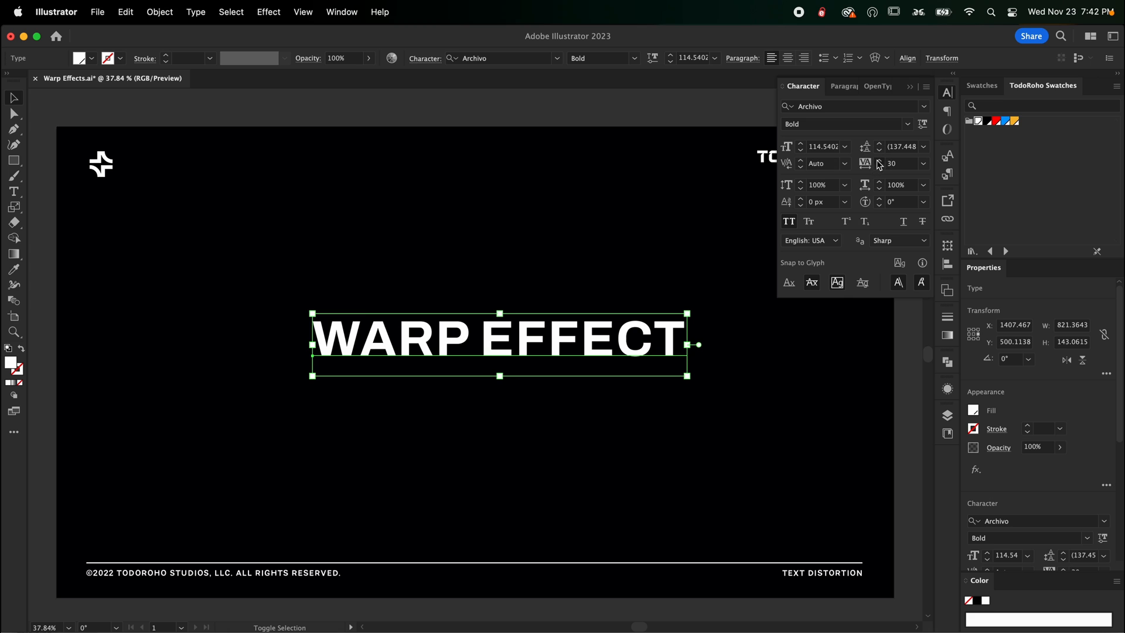
{"action": "left_click", "coordinate": [879, 161], "text": "shift"}
{"action": "left_click", "coordinate": [878, 161], "text": "shift"}
Step: Center-align the text, enlarge it to about 181 px and position it in the middle of the artboard
{"action": "left_click_drag", "start_coordinate": [602, 348], "coordinate": [545, 361]}
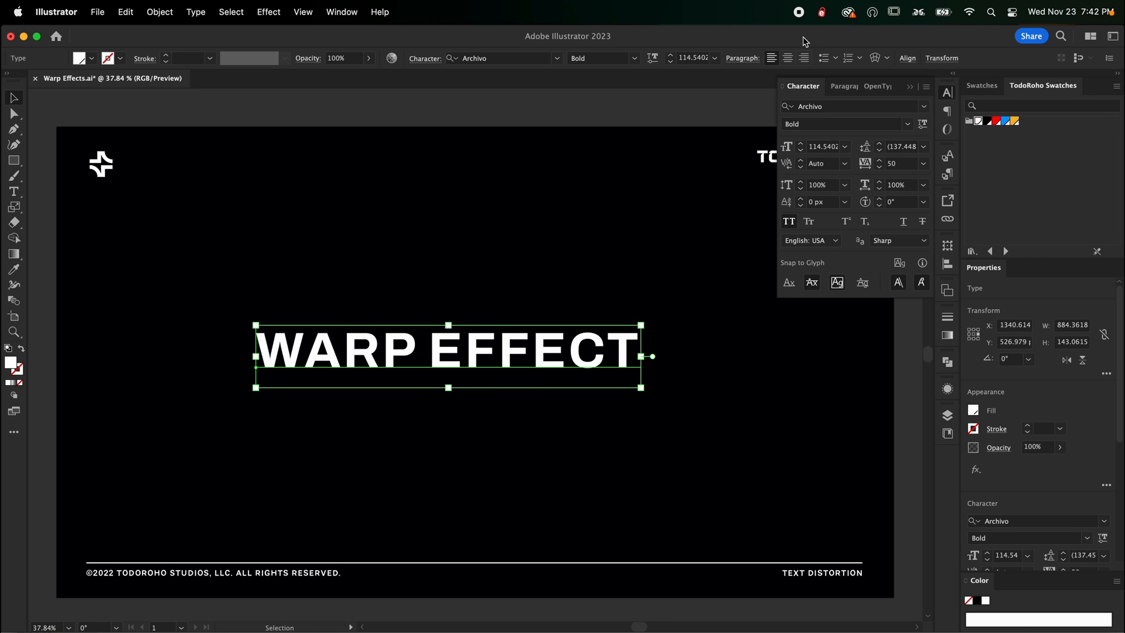
{"action": "left_click", "coordinate": [789, 57]}
{"action": "left_click", "coordinate": [910, 86]}
{"action": "left_click_drag", "start_coordinate": [256, 363], "coordinate": [445, 362]}
{"action": "key", "text": "s"}
{"action": "left_click_drag", "start_coordinate": [559, 286], "coordinate": [633, 231]}
{"action": "key", "text": "v"}
{"action": "left_click_drag", "start_coordinate": [547, 354], "coordinate": [574, 353]}
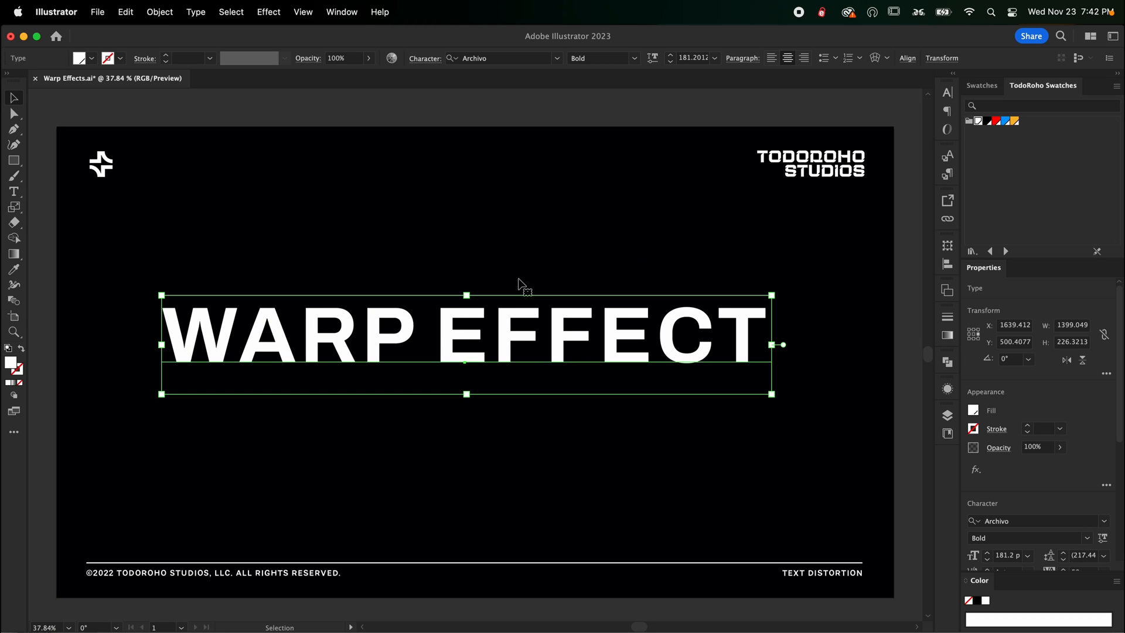
Step: Start an Arc warp effect on the text, try a bend of -67%, and set the bend to 24%
{"action": "left_click", "coordinate": [261, 14]}
{"action": "mouse_move", "coordinate": [411, 236]}
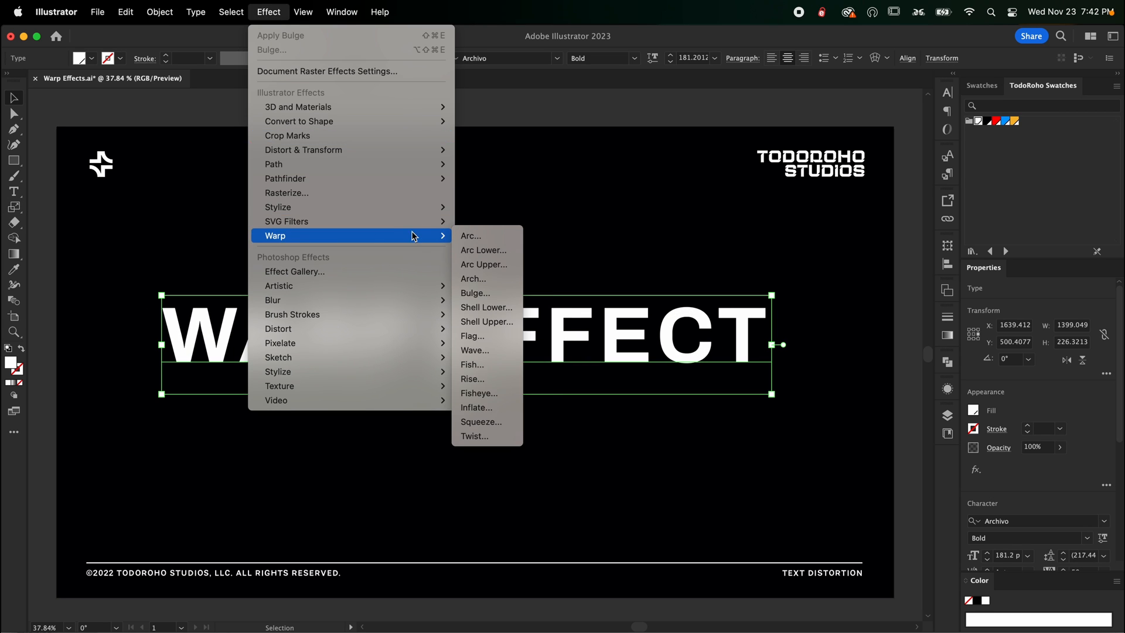
{"action": "left_click", "coordinate": [473, 236]}
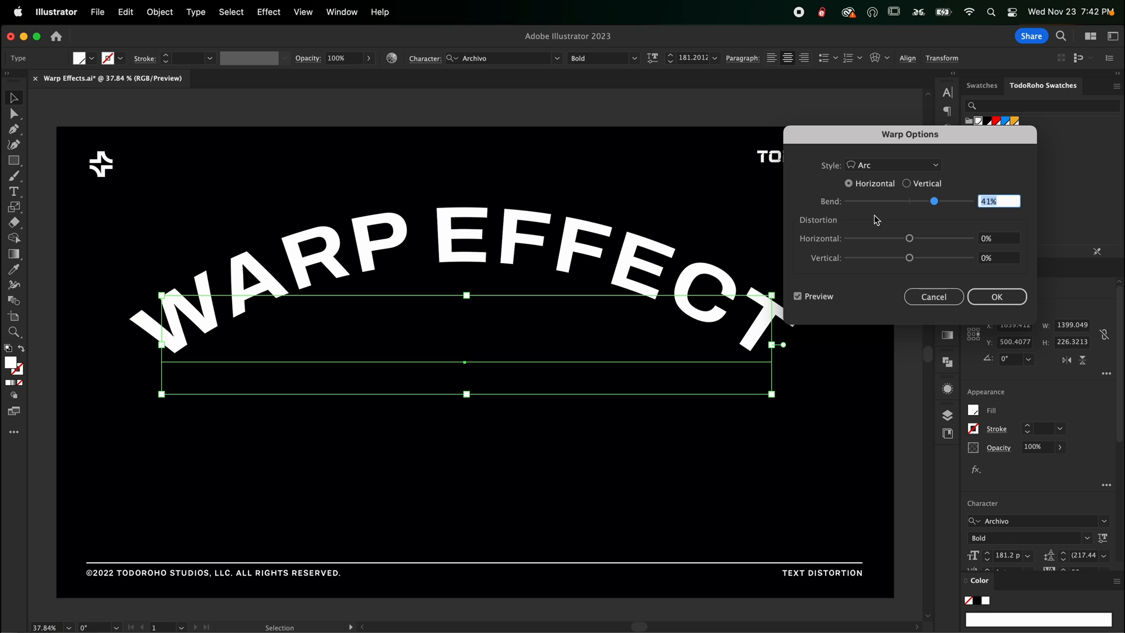
{"action": "left_click_drag", "start_coordinate": [932, 203], "coordinate": [868, 203]}
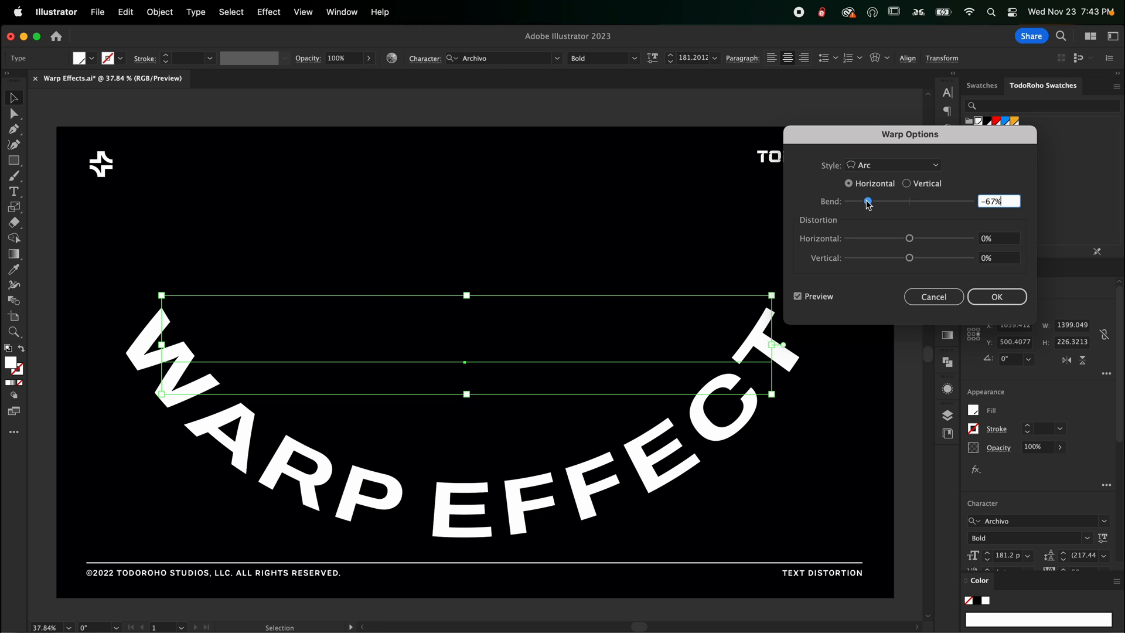
{"action": "left_click_drag", "start_coordinate": [868, 204], "coordinate": [922, 202]}
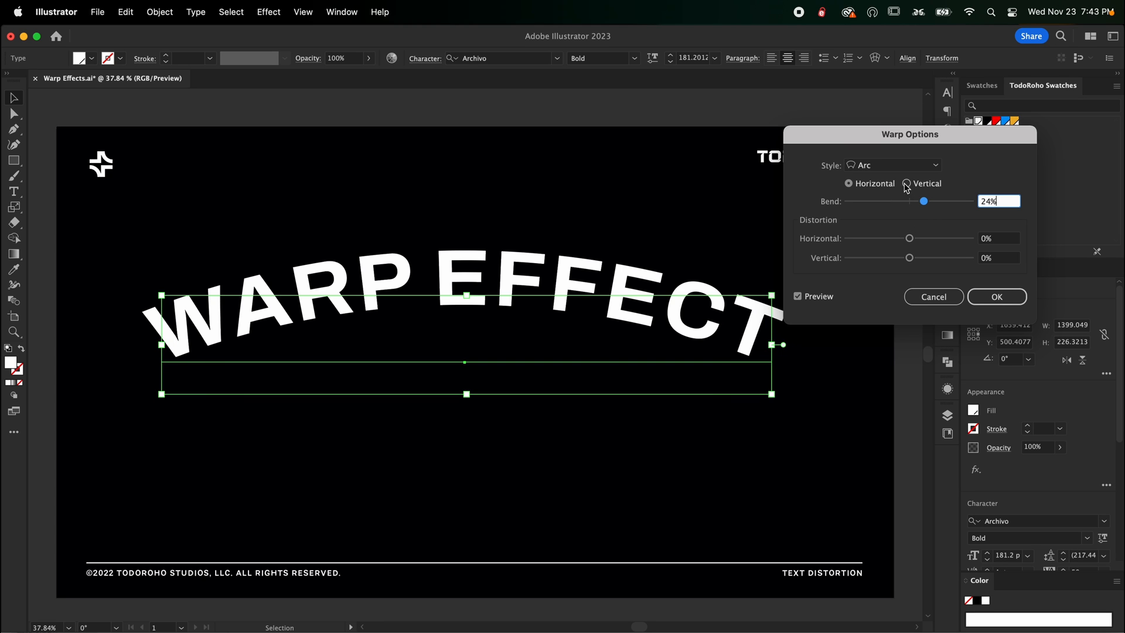
Step: Try the arc's vertical orientation and return it to horizontal with a 22% bend
{"action": "left_click", "coordinate": [907, 184]}
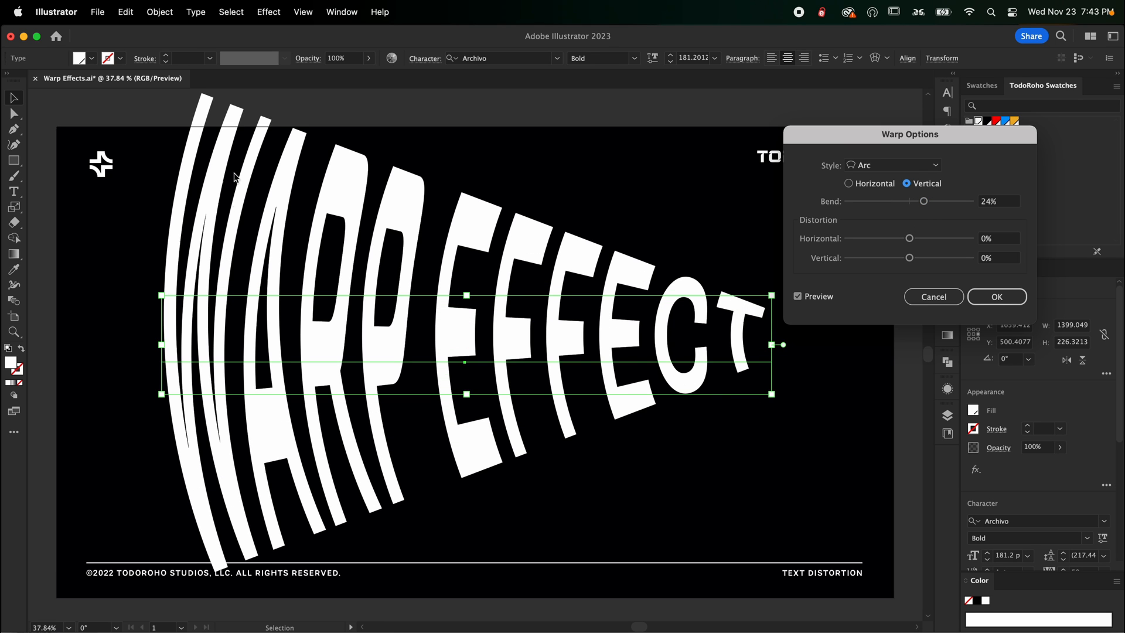
{"action": "left_click_drag", "start_coordinate": [922, 203], "coordinate": [923, 201]}
{"action": "left_click", "coordinate": [848, 184]}
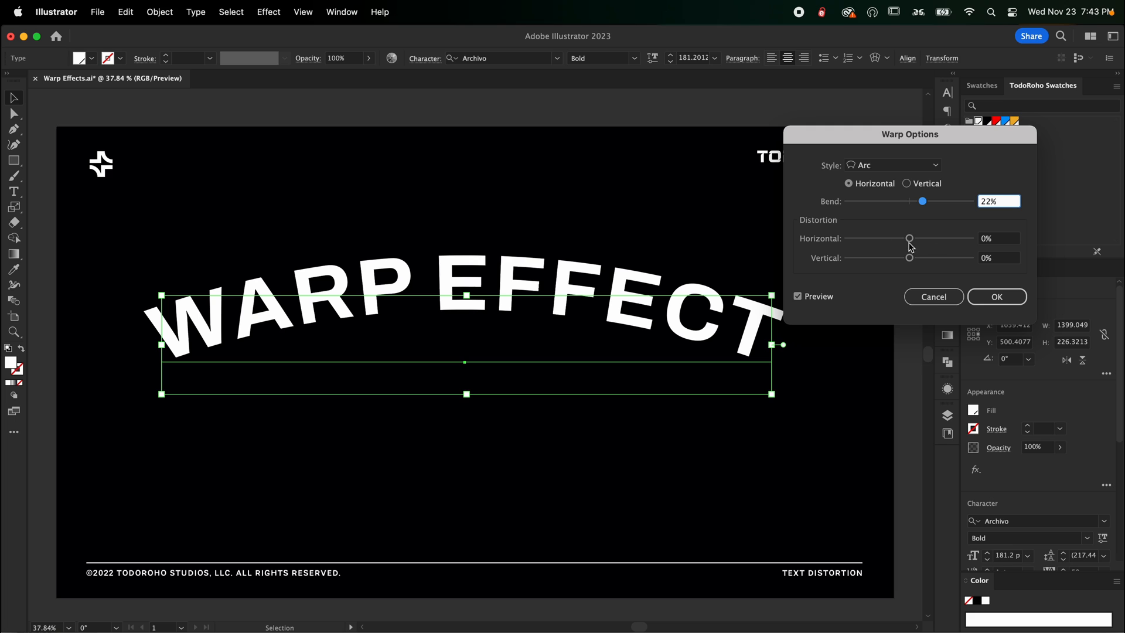
Step: Try 18% horizontal and -32% and -42% vertical distortion on the arc, leaving 0% horizontal and 1% vertical
{"action": "left_click_drag", "start_coordinate": [910, 241], "coordinate": [921, 242]}
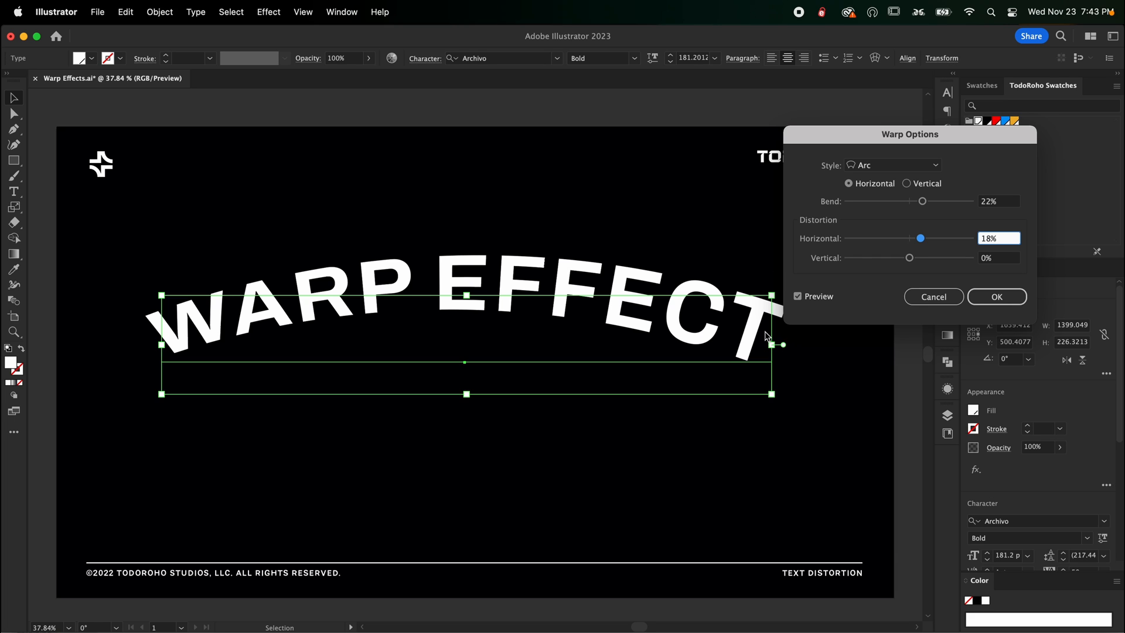
{"action": "left_click_drag", "start_coordinate": [920, 238], "coordinate": [890, 260]}
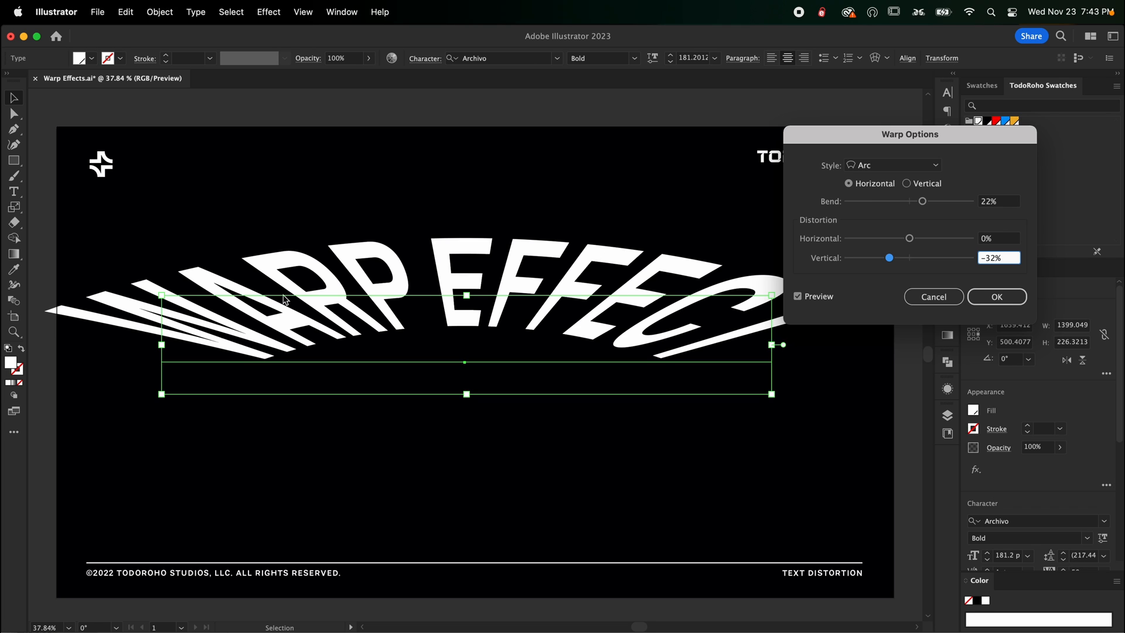
{"action": "left_click_drag", "start_coordinate": [893, 258], "coordinate": [883, 259]}
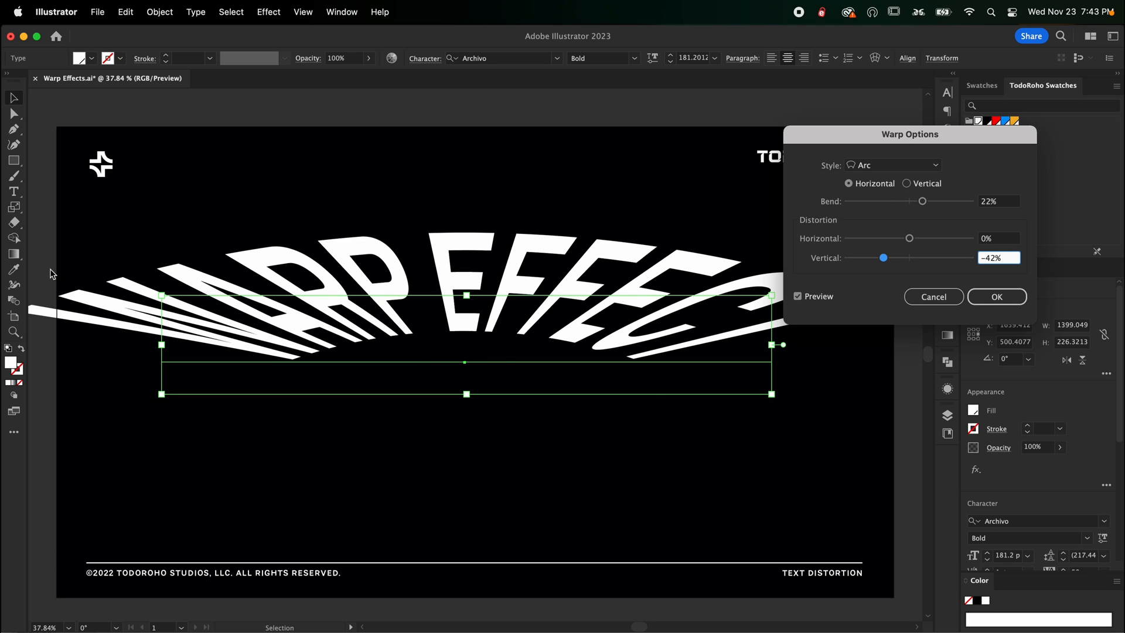
{"action": "left_click_drag", "start_coordinate": [885, 258], "coordinate": [912, 260]}
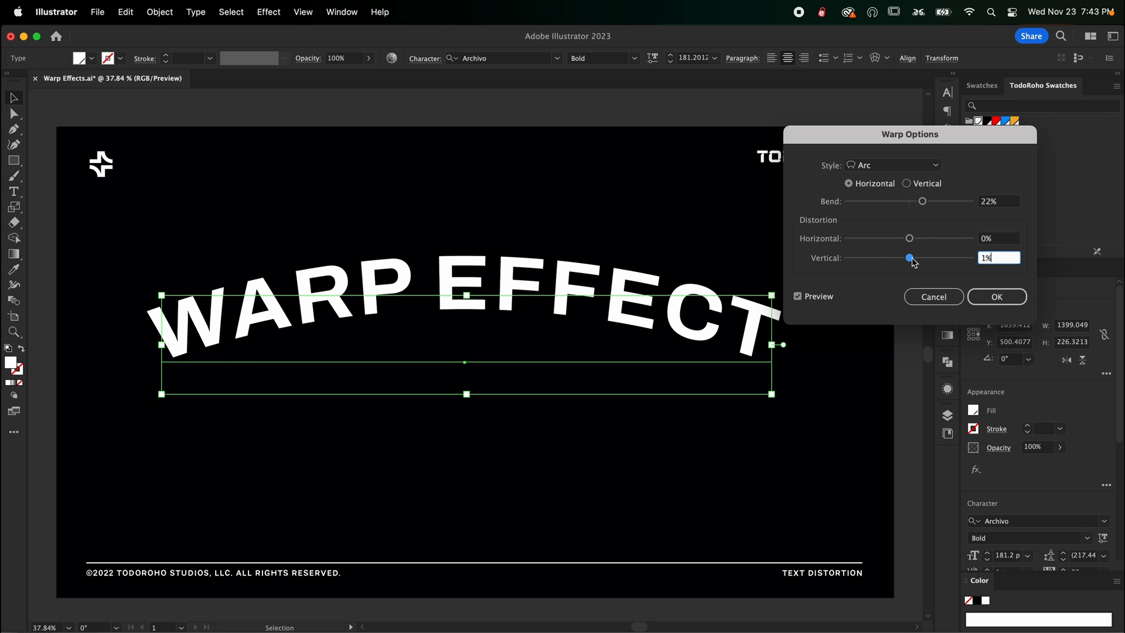
Step: Try the Shell Lower, Arc Upper and Fish warp styles on the text and apply the Inflate style
{"action": "left_click", "coordinate": [912, 169]}
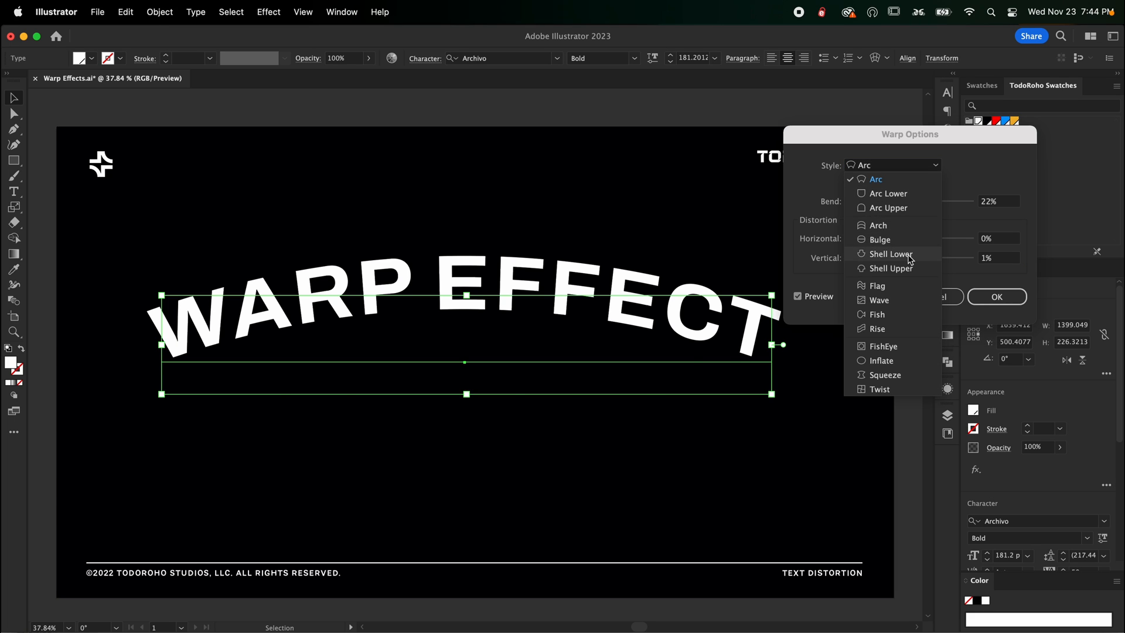
{"action": "left_click", "coordinate": [906, 252]}
{"action": "left_click", "coordinate": [899, 167]}
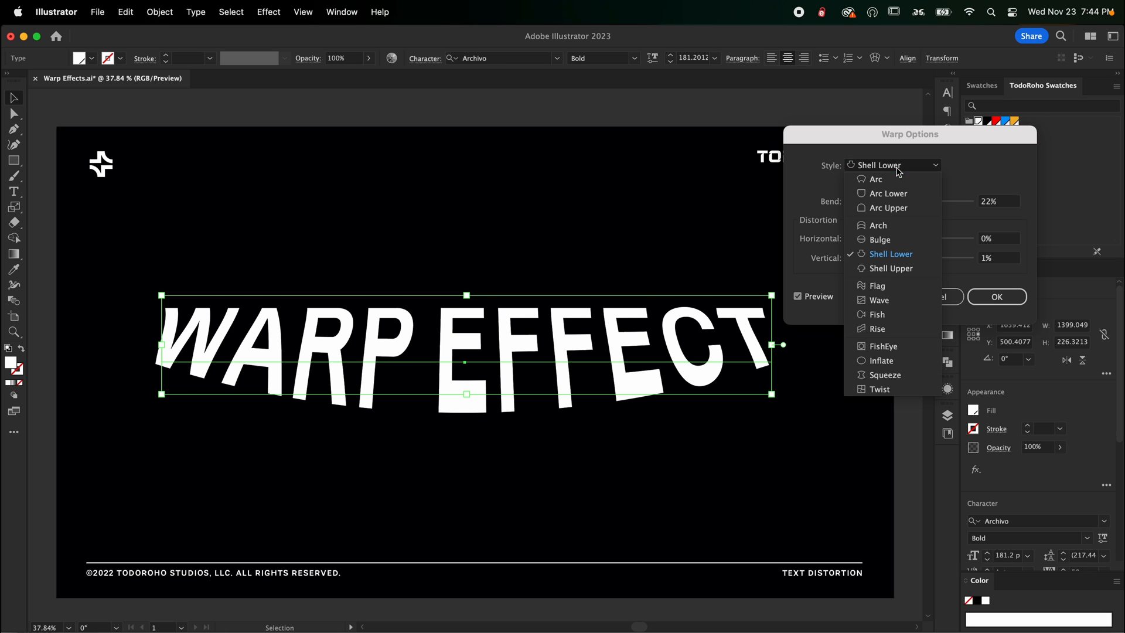
{"action": "left_click", "coordinate": [887, 208]}
{"action": "left_click", "coordinate": [889, 166]}
{"action": "left_click", "coordinate": [902, 330]}
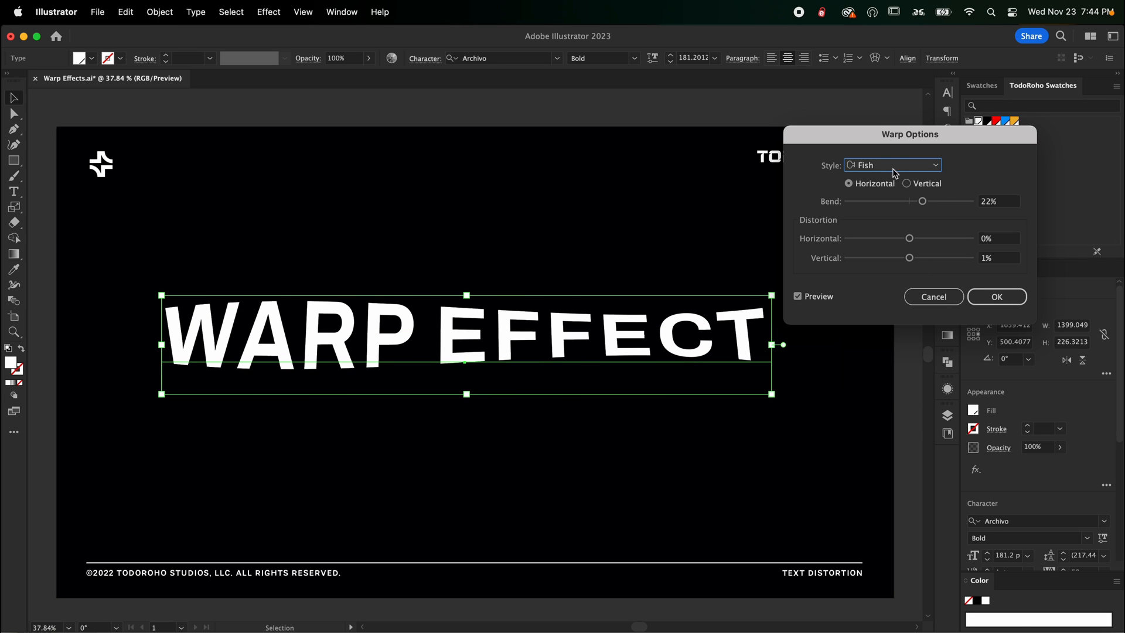
{"action": "left_click", "coordinate": [890, 165]}
{"action": "left_click", "coordinate": [883, 364]}
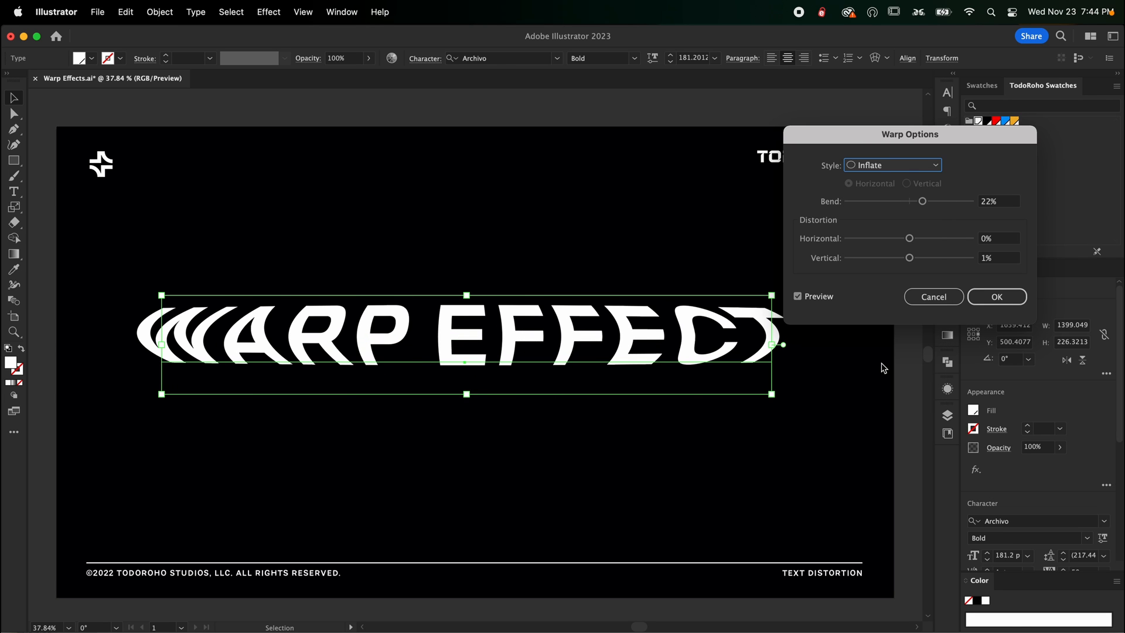
{"action": "key", "text": "Return"}
Step: Show the Final layer with the warp style examples again
{"action": "left_click", "coordinate": [947, 415]}
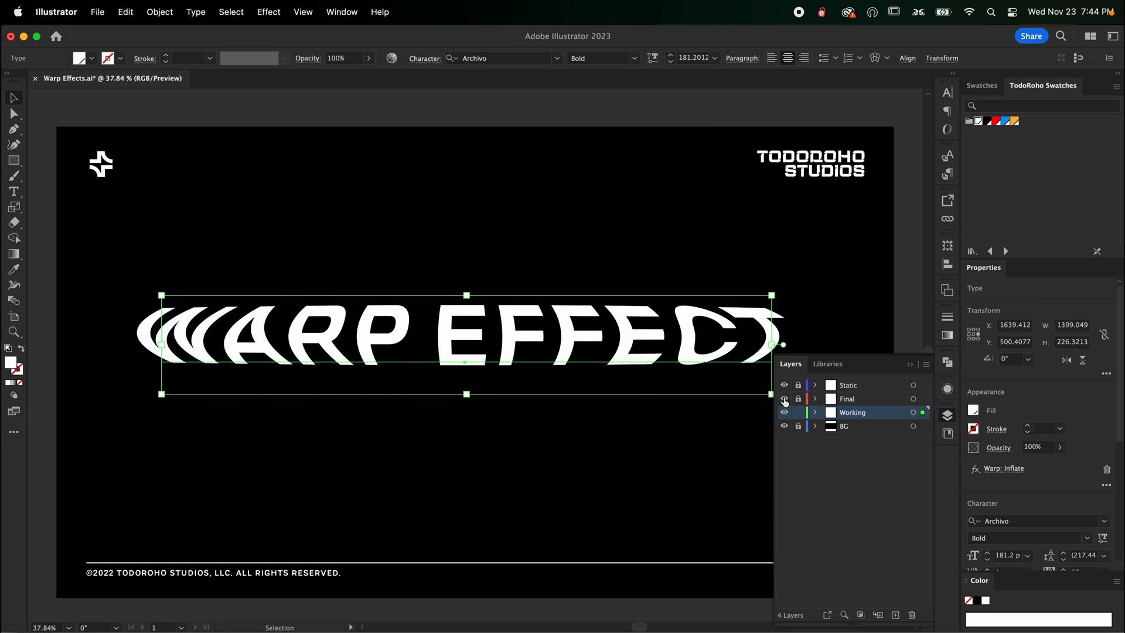
{"action": "left_click", "coordinate": [784, 399]}
{"action": "left_click", "coordinate": [910, 364]}
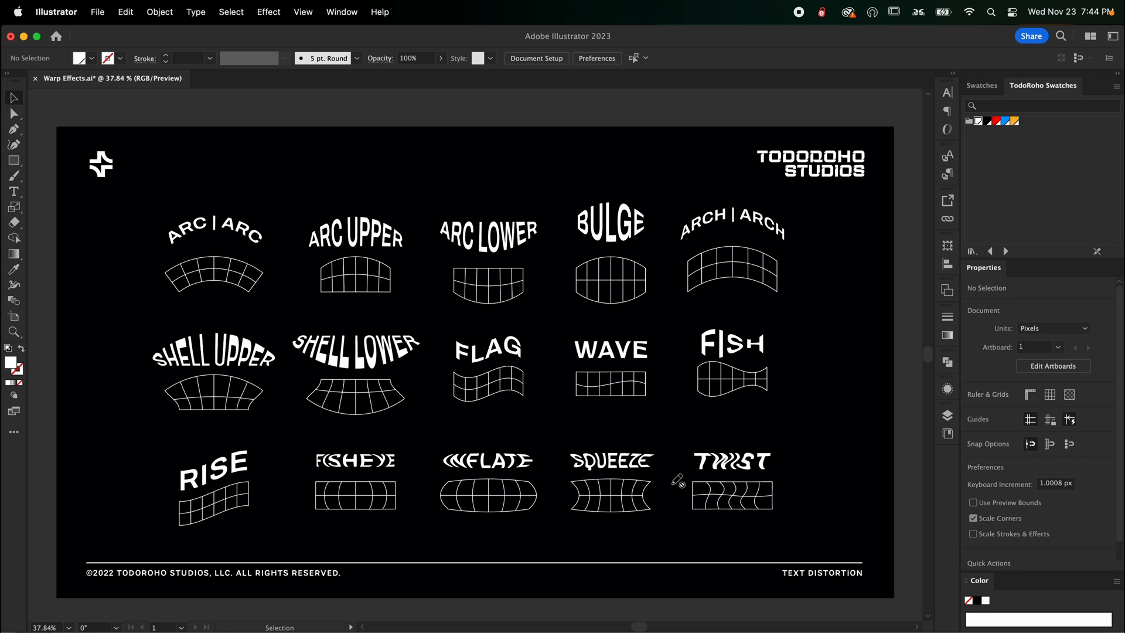
Step: Examine the Arc Upper example's grid in outline view and compare it with its warped preview
{"action": "key", "text": "super+y"}
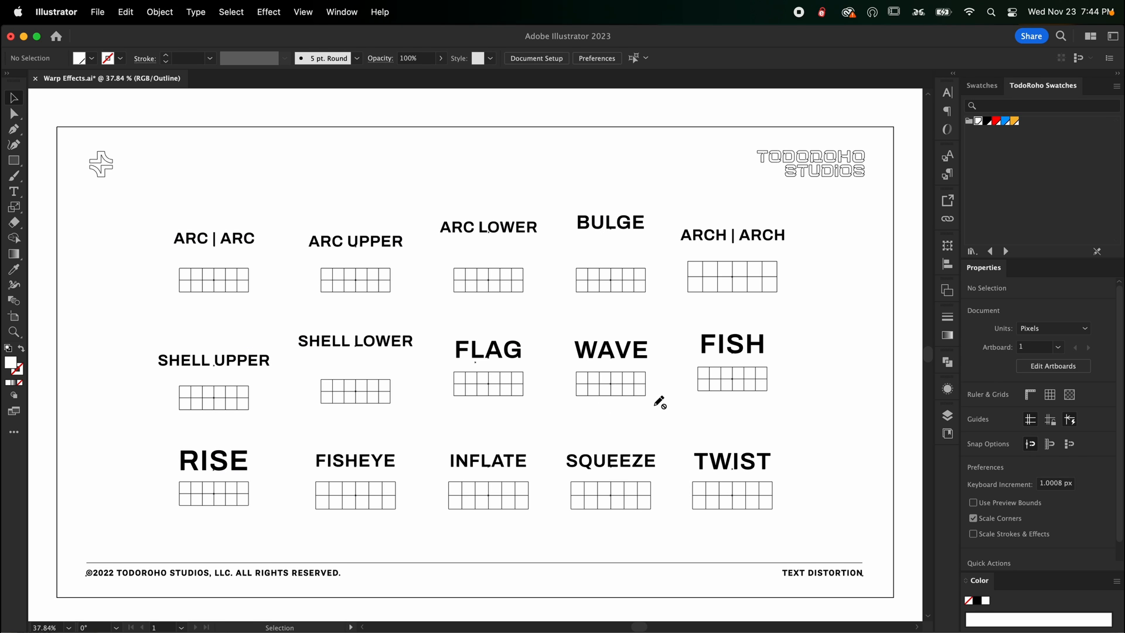
{"action": "key", "text": "z"}
{"action": "left_click_drag", "start_coordinate": [321, 271], "coordinate": [598, 293]}
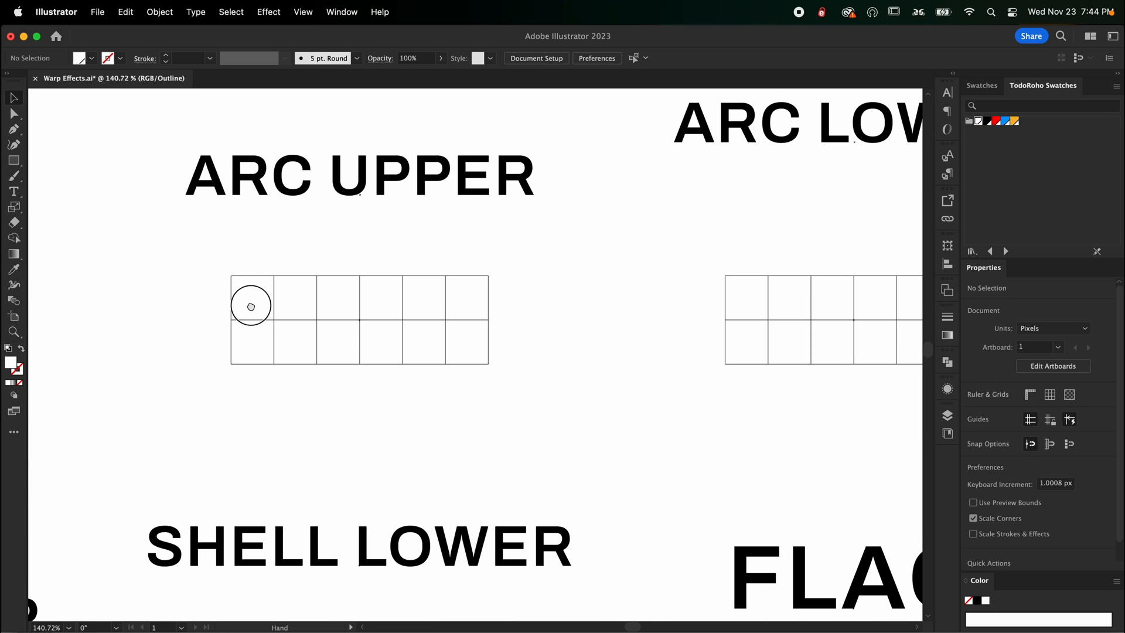
{"action": "left_click_drag", "start_coordinate": [246, 303], "coordinate": [442, 309]}
{"action": "left_click_drag", "start_coordinate": [356, 290], "coordinate": [407, 310]}
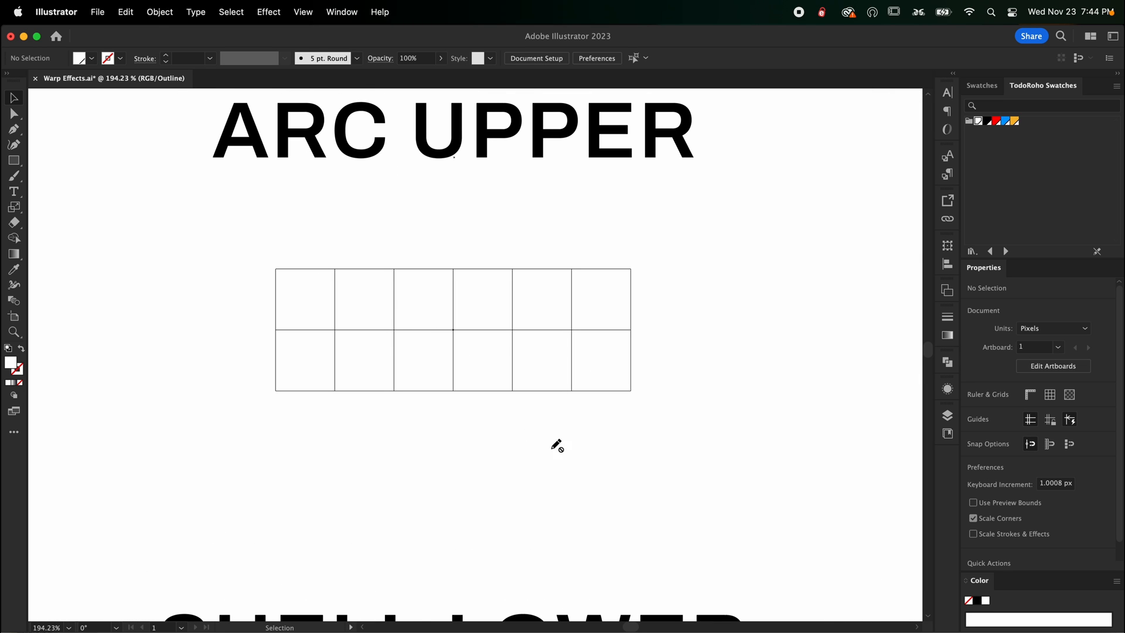
{"action": "key", "text": "super+y"}
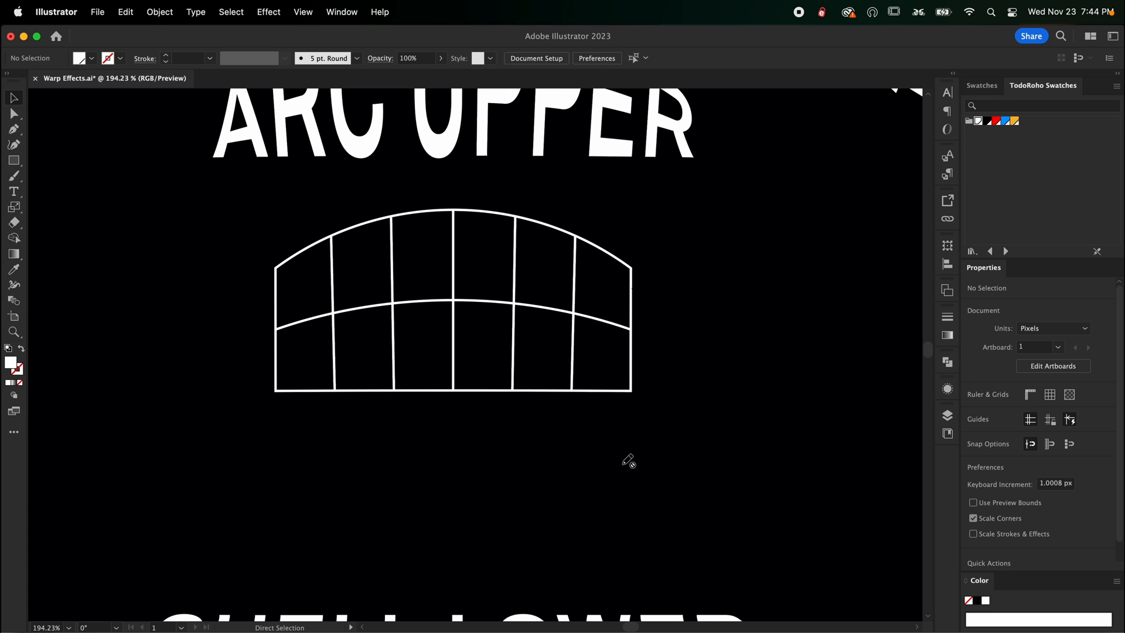
{"action": "left_click_drag", "start_coordinate": [628, 460], "coordinate": [483, 329]}
{"action": "left_click_drag", "start_coordinate": [591, 337], "coordinate": [471, 337]}
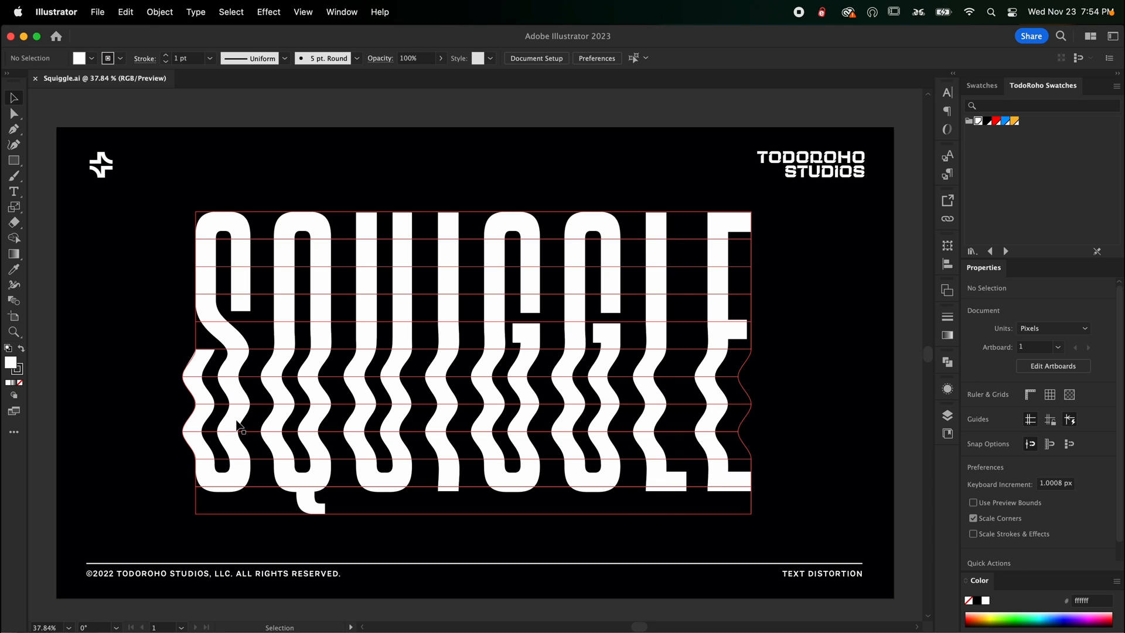
Step: Hide the Final layer and make the Working layer active
{"action": "left_click", "coordinate": [947, 416]}
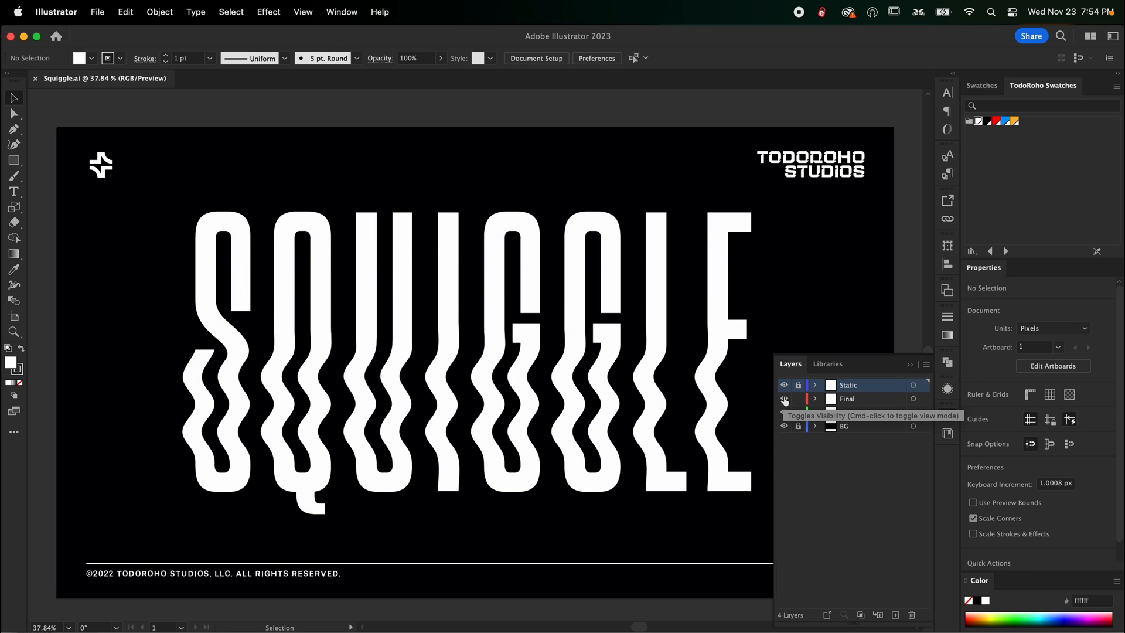
{"action": "left_click", "coordinate": [785, 401]}
{"action": "left_click", "coordinate": [852, 411]}
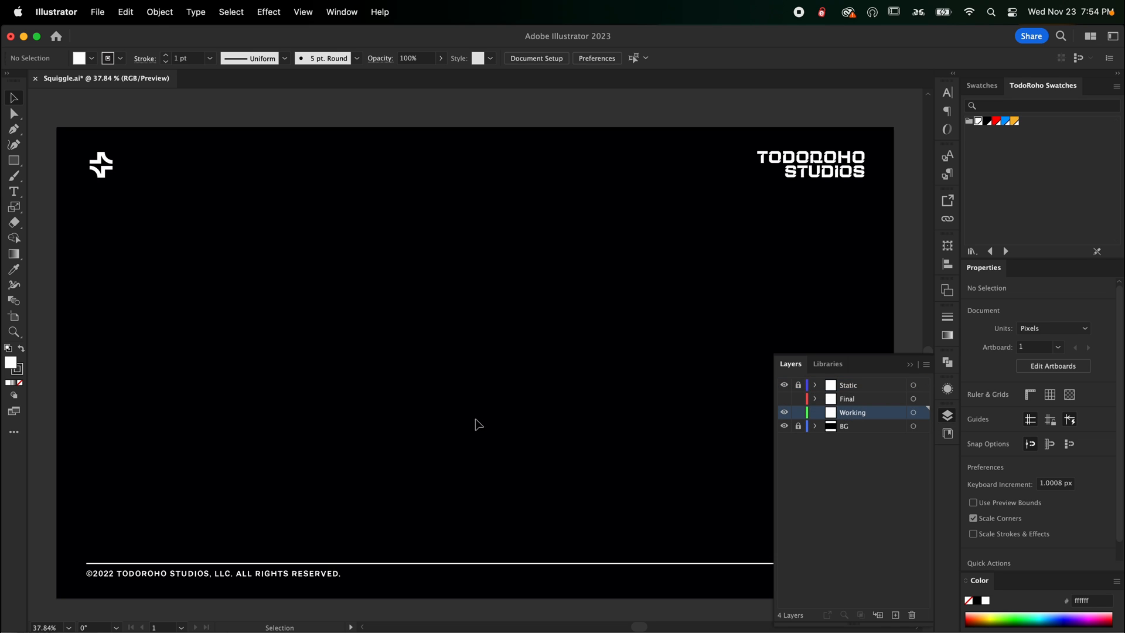
Step: Add a text object reading "Squiggle" on the artboard and fill it with white
{"action": "left_click", "coordinate": [474, 423]}
{"action": "key", "text": "t"}
{"action": "left_click", "coordinate": [296, 361]}
{"action": "key", "text": "BackSpace"}
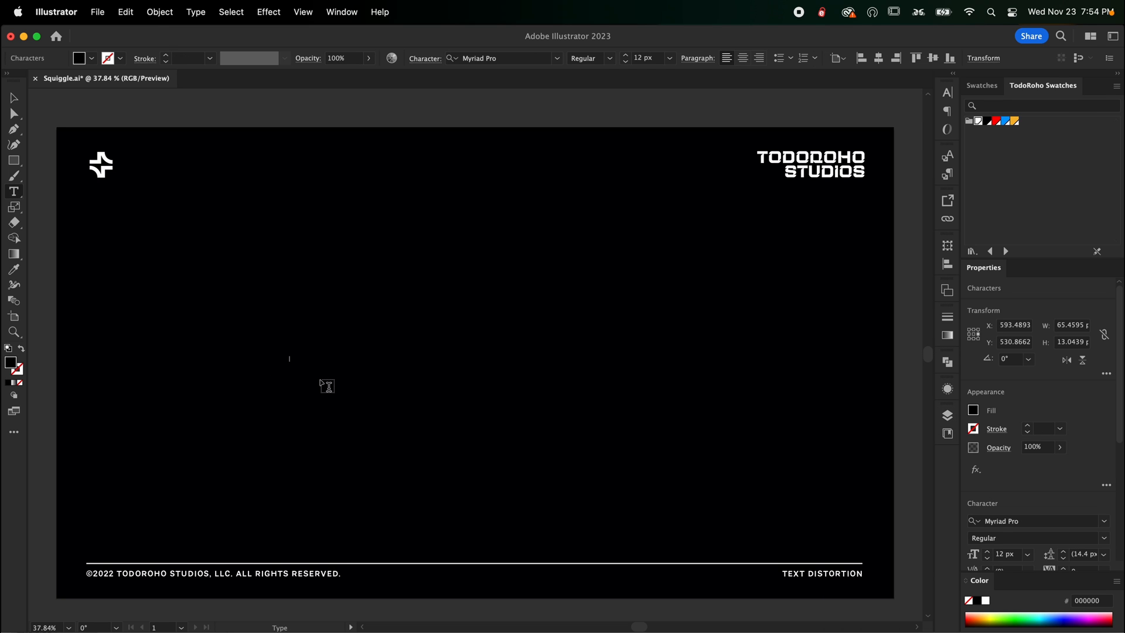
{"action": "type", "text": "Squiggle"}
{"action": "key", "text": "Escape"}
{"action": "left_click", "coordinate": [977, 121]}
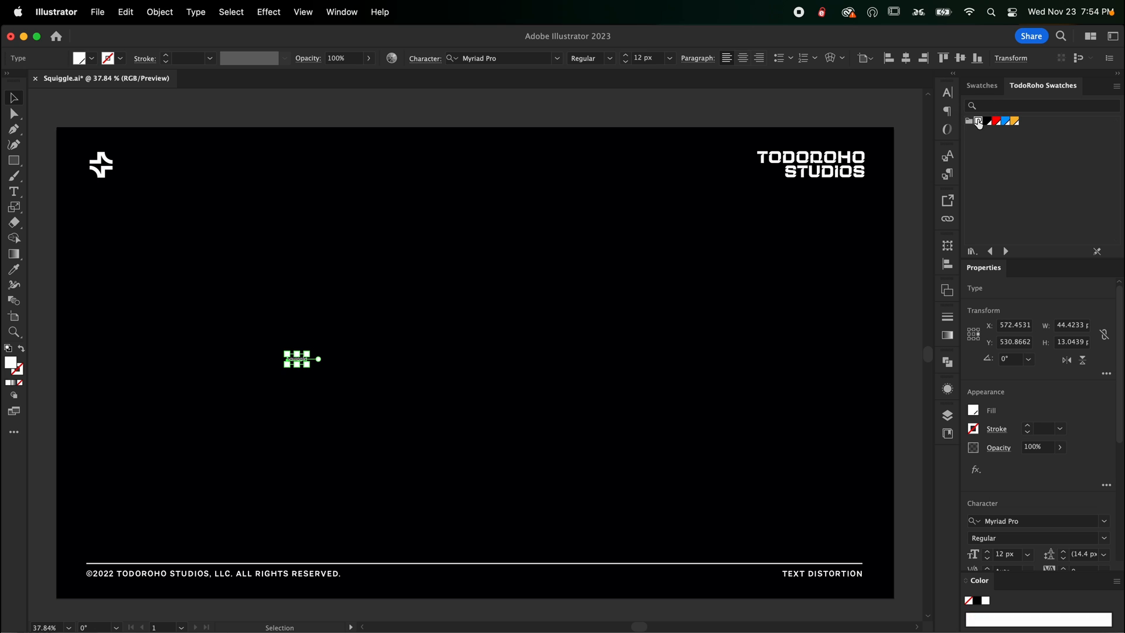
Step: Scale the "Squiggle" text up proportionally to about 306.5 px and move it toward the middle of the artboard
{"action": "key", "text": "s"}
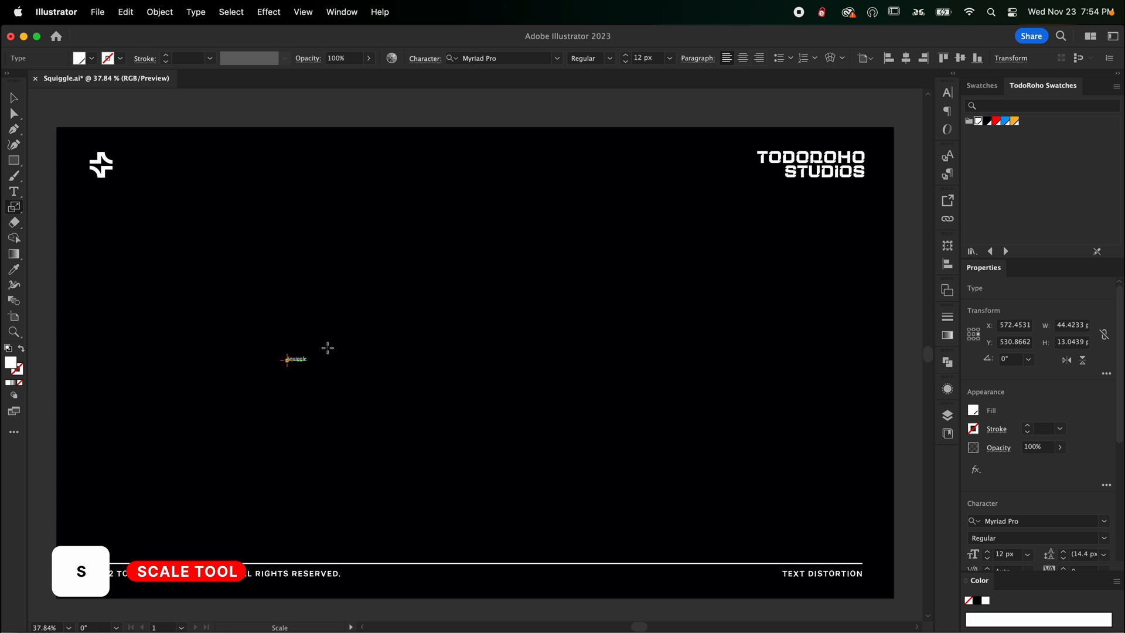
{"action": "mouse_move", "coordinate": [327, 348]}
{"action": "left_mouse_down"}
{"action": "mouse_move", "coordinate": [529, 251]}
{"action": "mouse_move", "coordinate": [727, 192]}
{"action": "mouse_move", "coordinate": [794, 150]}
{"action": "left_mouse_up"}
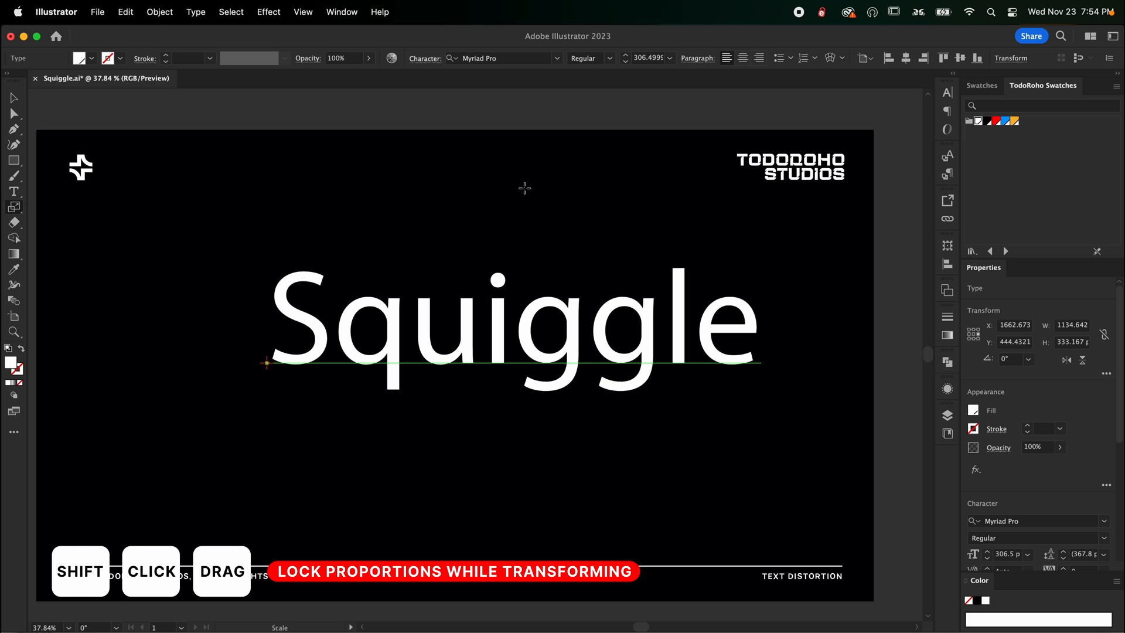
{"action": "key", "text": "v"}
{"action": "left_click_drag", "start_coordinate": [573, 332], "coordinate": [488, 356]}
Step: Set the text's font to Dharma Gothic E Regular and turn on All Caps
{"action": "left_click", "coordinate": [1031, 521]}
{"action": "type", "text": "dhar"}
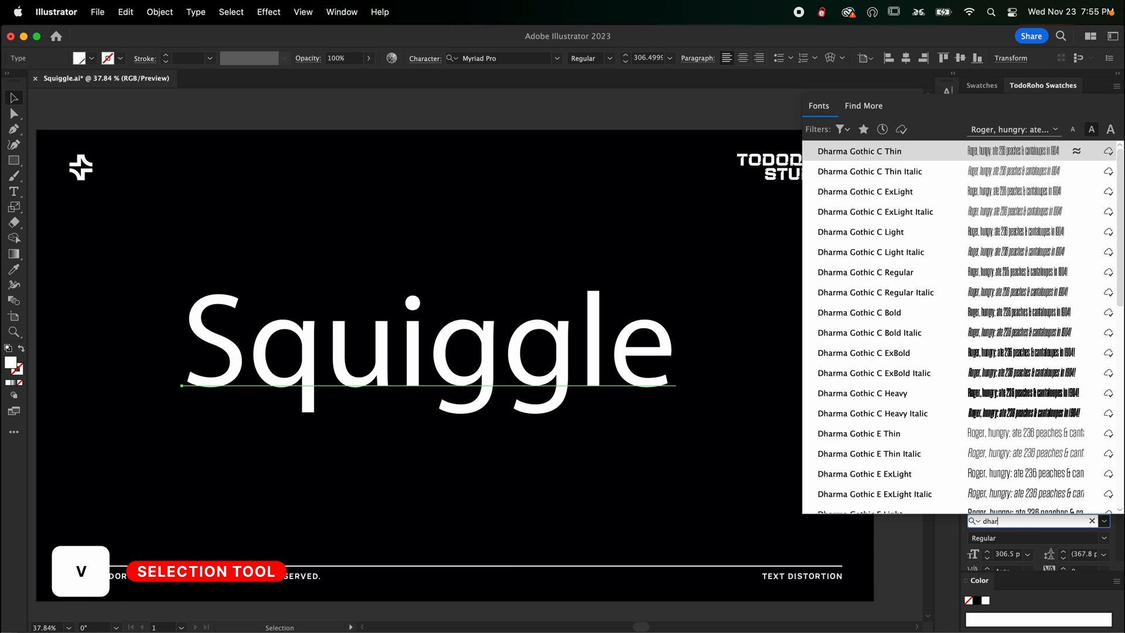
{"action": "type", "text": "ma gothic e re"}
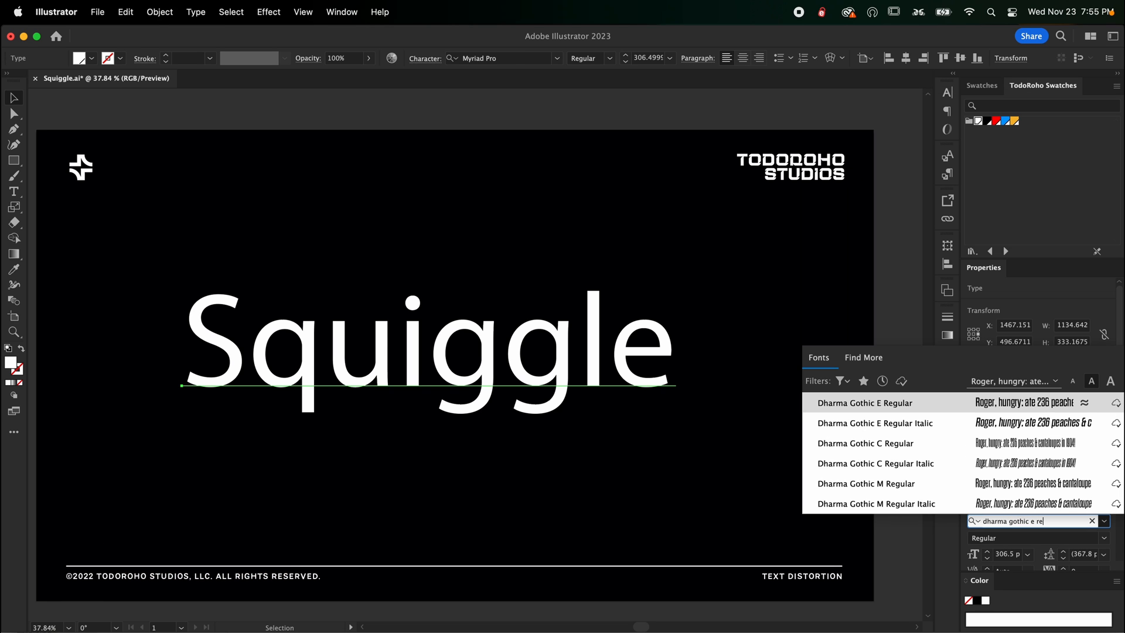
{"action": "key", "text": "Return"}
{"action": "key", "text": "super+t"}
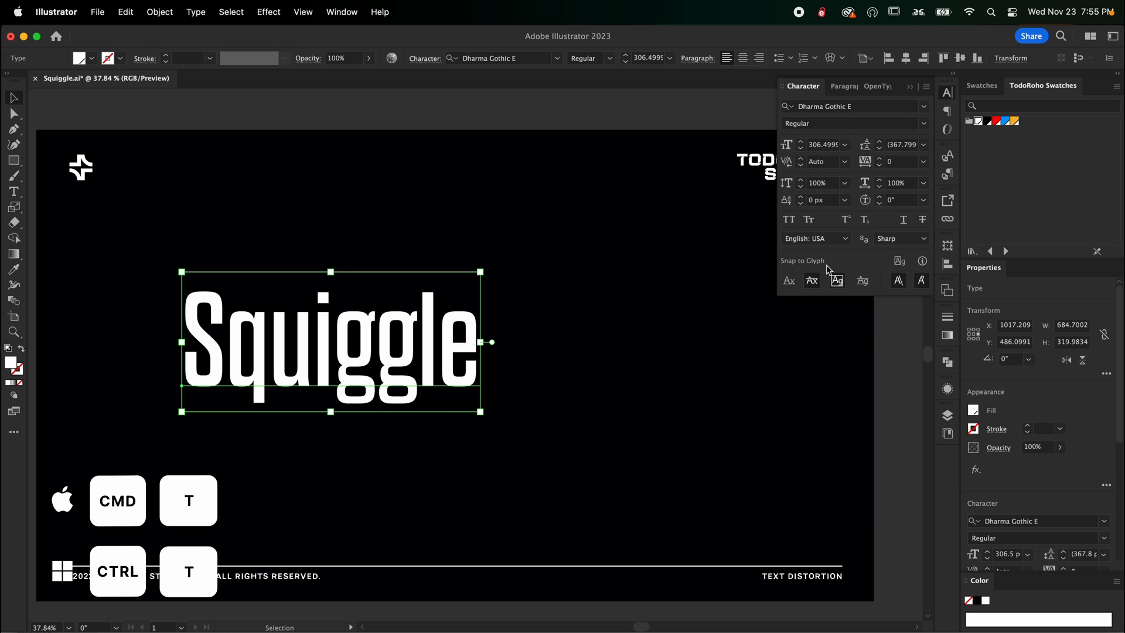
{"action": "left_click", "coordinate": [789, 219]}
Step: Enlarge the SQUIGGLE text proportionally to about 532 px and shift it slightly toward the artboard's lower left
{"action": "key", "text": "s"}
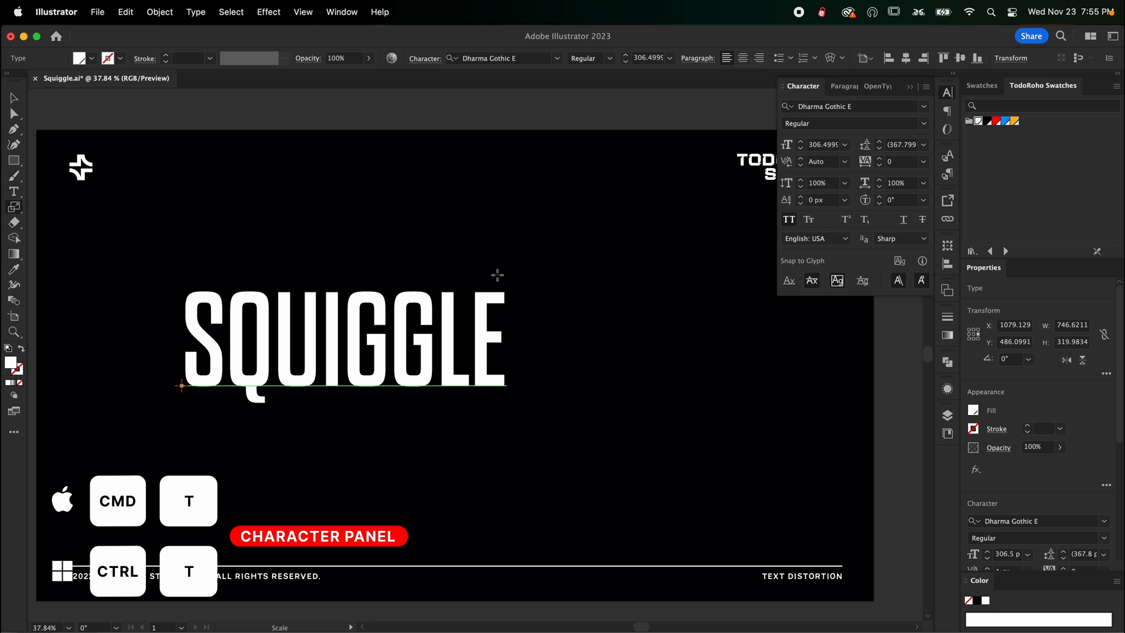
{"action": "left_click_drag", "start_coordinate": [498, 271], "coordinate": [658, 168]}
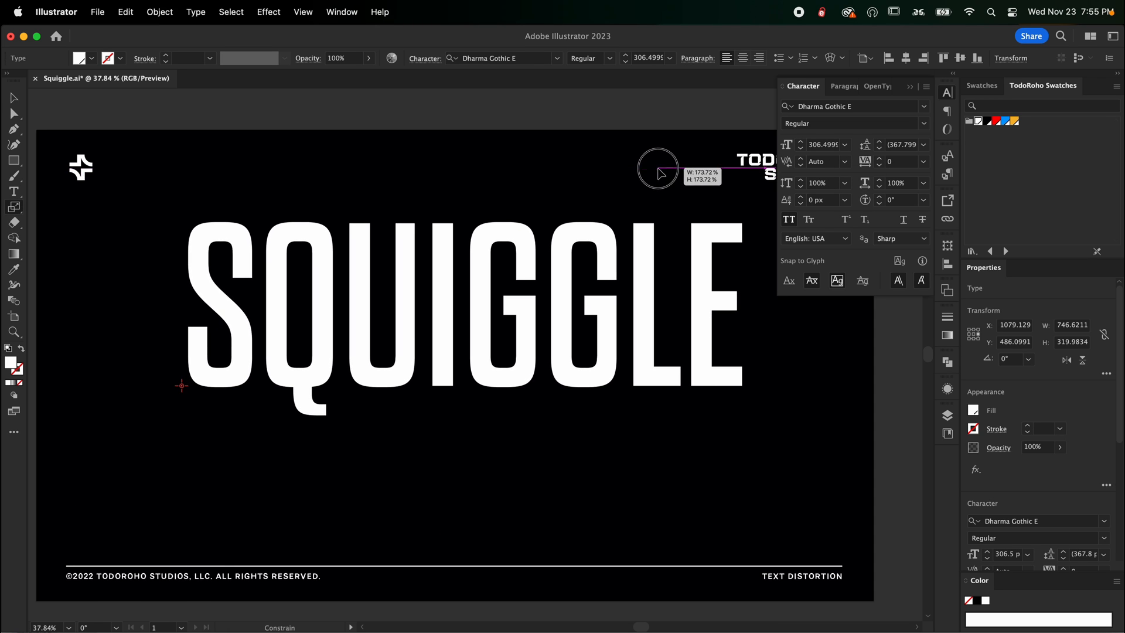
{"action": "key", "text": "v"}
{"action": "mouse_move", "coordinate": [545, 324]}
{"action": "left_mouse_down"}
{"action": "mouse_move", "coordinate": [520, 329]}
{"action": "mouse_move", "coordinate": [535, 328]}
{"action": "left_mouse_up"}
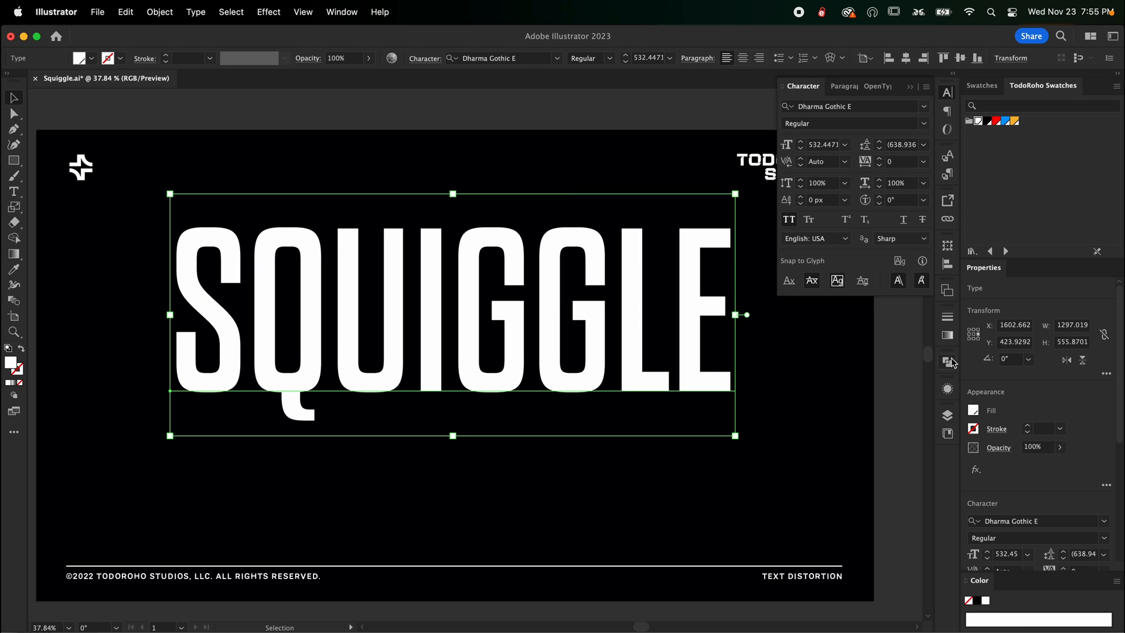
Step: Compare the finished squiggle artwork on the Final layer with the plain lettering on the Working layer
{"action": "left_click", "coordinate": [948, 412]}
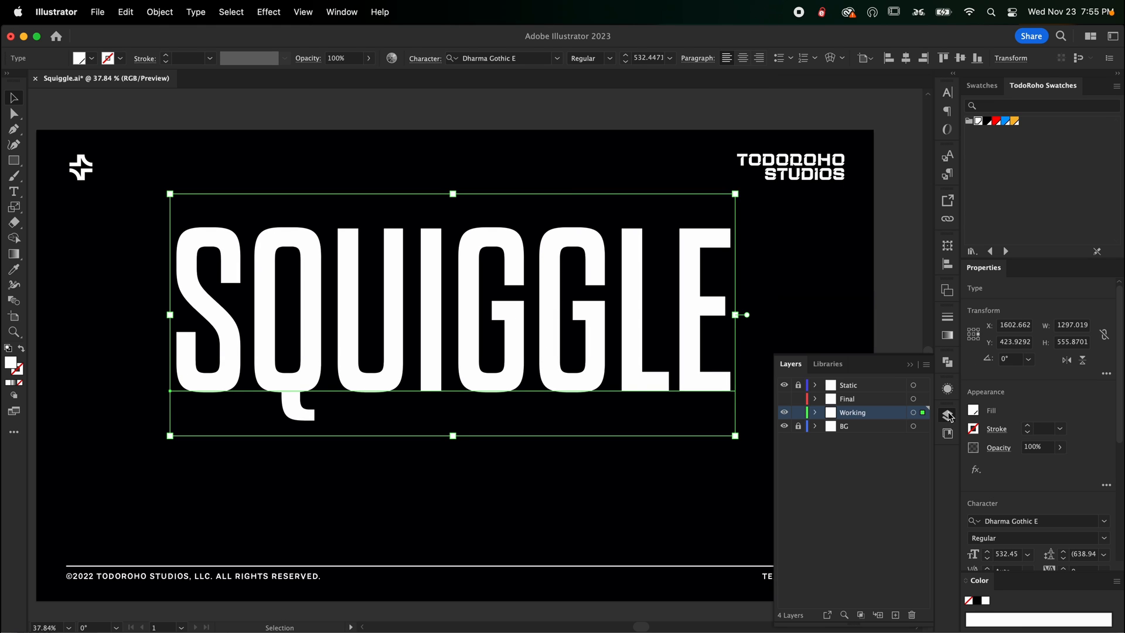
{"action": "left_click", "coordinate": [784, 398]}
{"action": "left_click", "coordinate": [784, 412]}
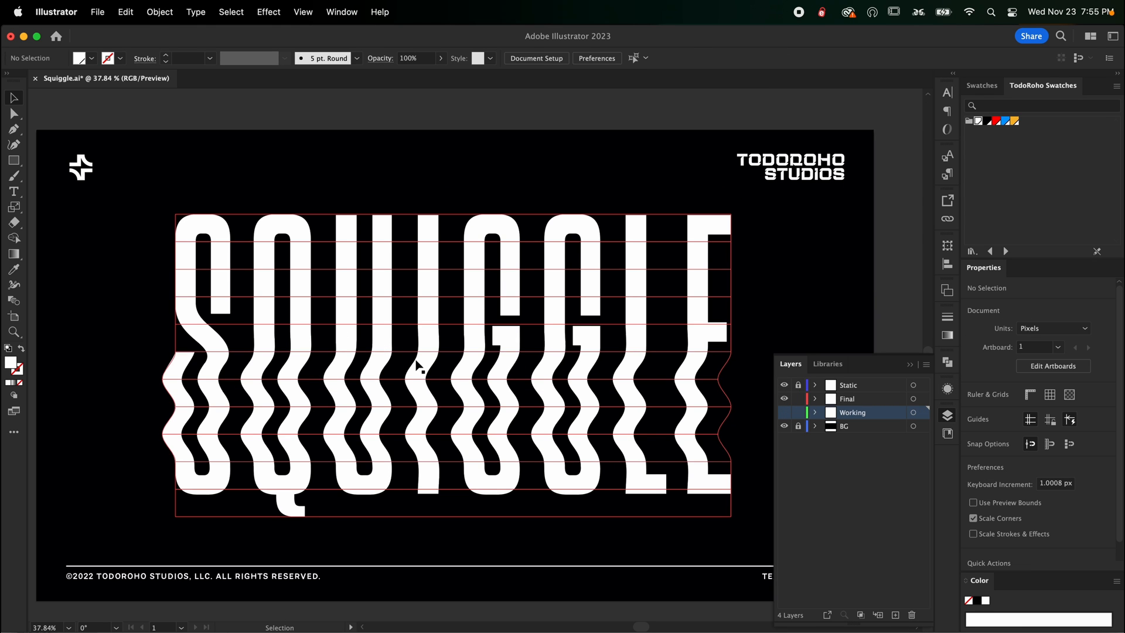
{"action": "key", "text": "super+semicolon"}
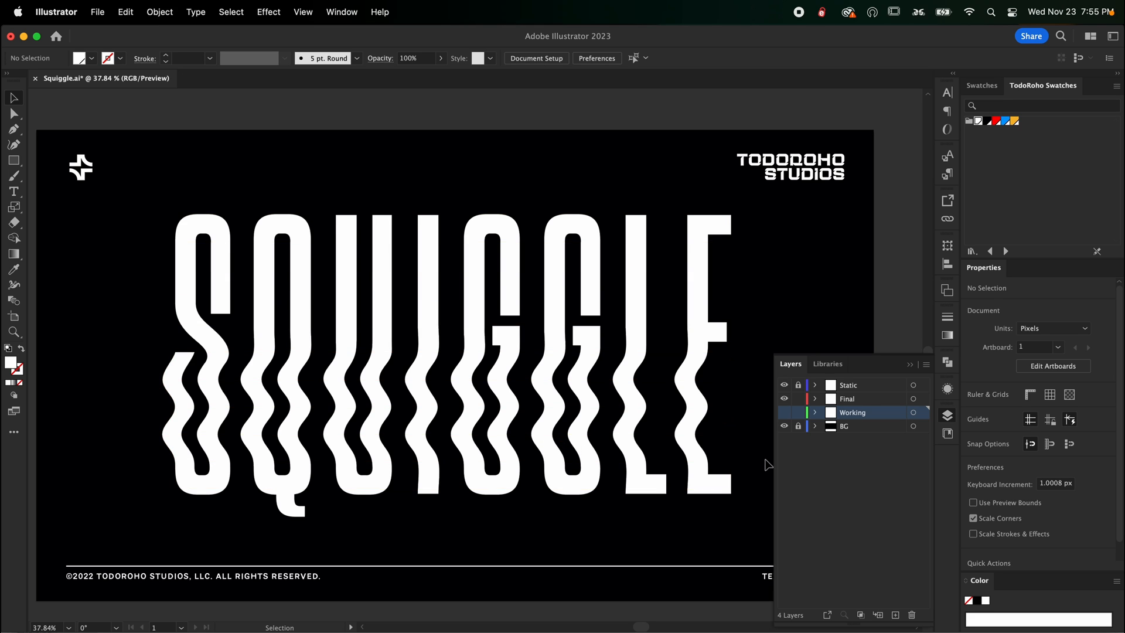
{"action": "left_click", "coordinate": [784, 398]}
{"action": "left_click", "coordinate": [784, 412]}
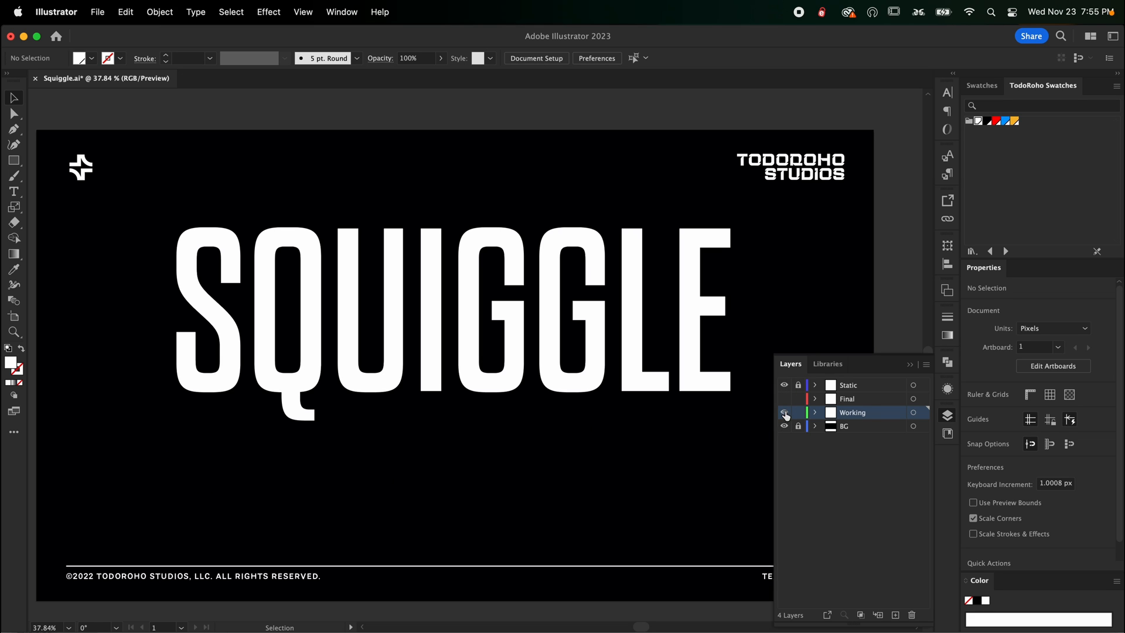
Step: Convert the SQUIGGLE text to outlines and deselect it
{"action": "left_click", "coordinate": [654, 384]}
{"action": "right_click", "coordinate": [589, 317]}
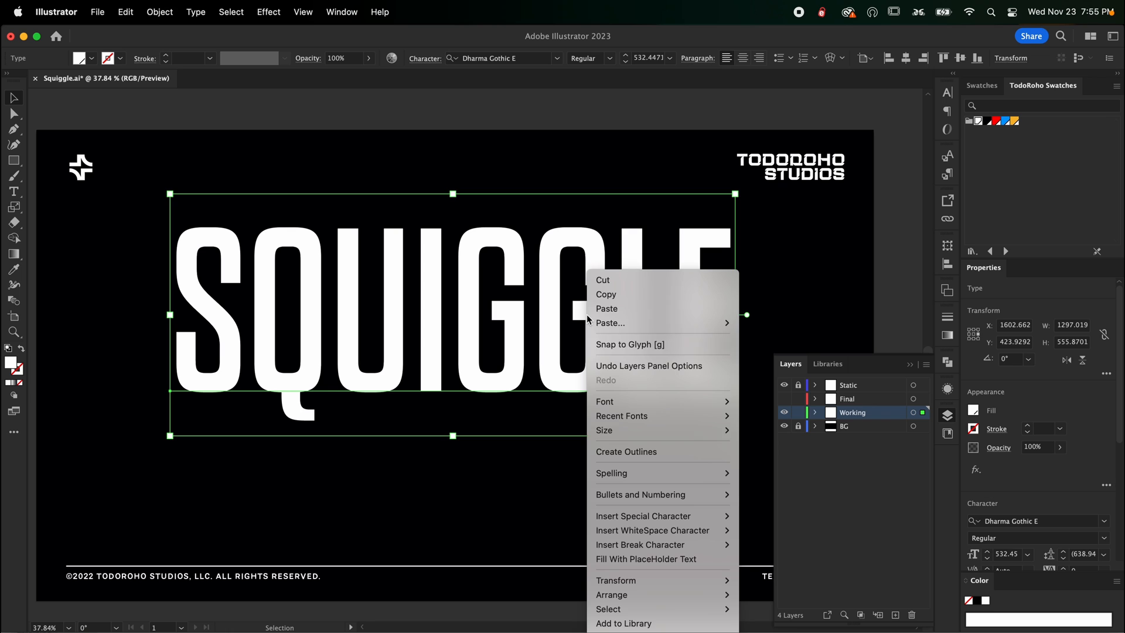
{"action": "left_click", "coordinate": [627, 452]}
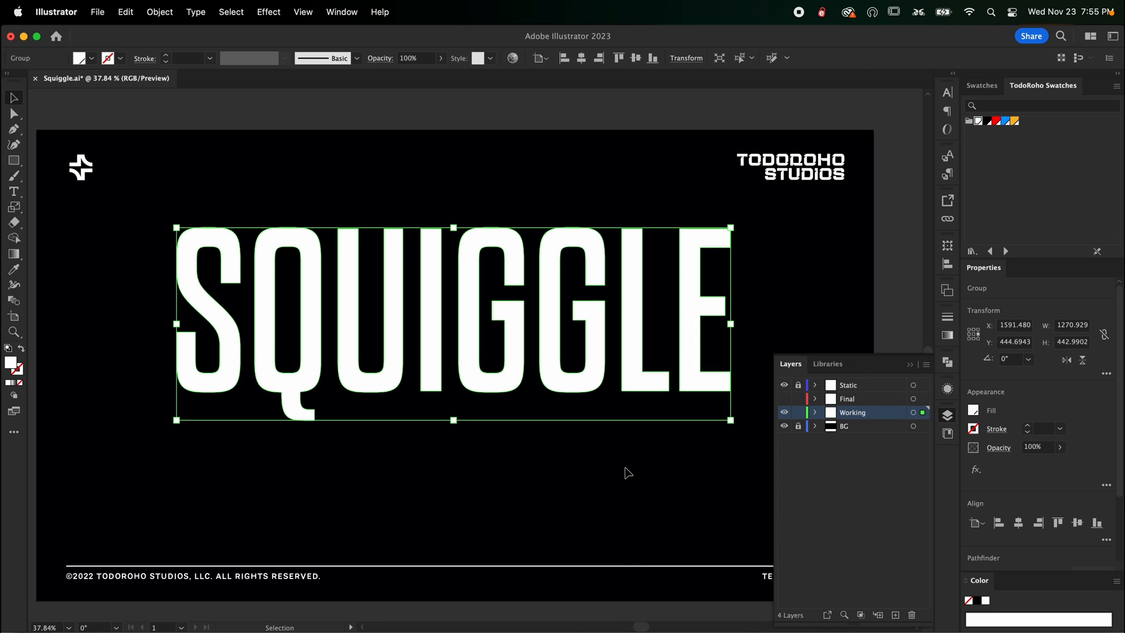
{"action": "left_click", "coordinate": [627, 473]}
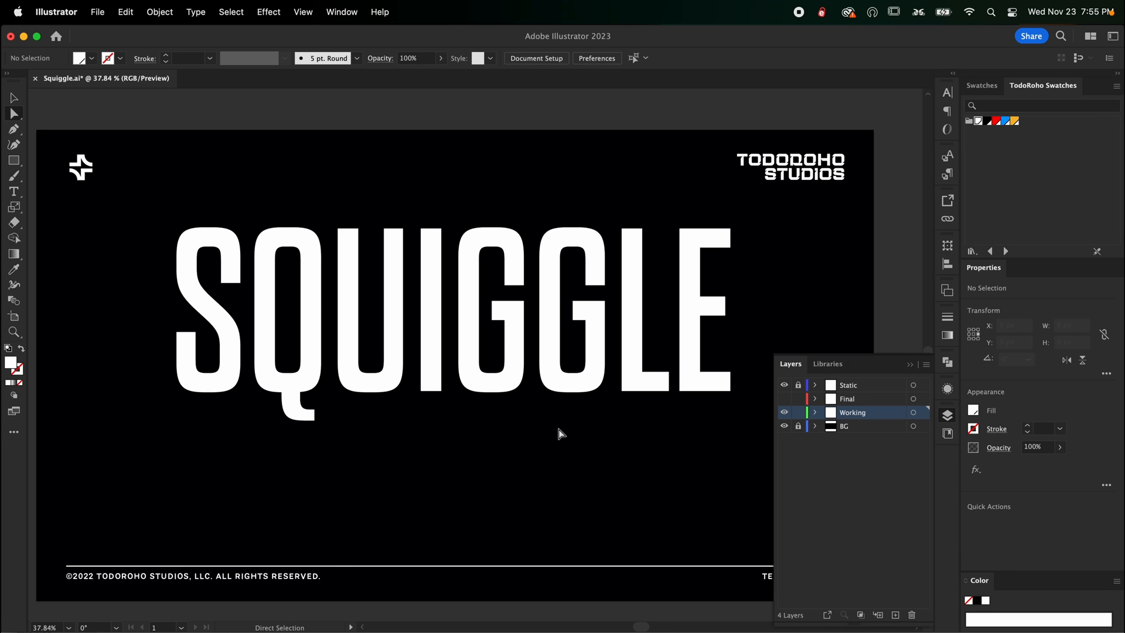
Step: Select all anchor points below the tops of the outlined letters and move them about 130 px down to elongate the upper halves
{"action": "key", "text": "a"}
{"action": "scroll", "coordinate": [193, 259], "scroll_direction": "up", "scroll_amount": 1}
{"action": "left_click_drag", "start_coordinate": [147, 269], "coordinate": [758, 502]}
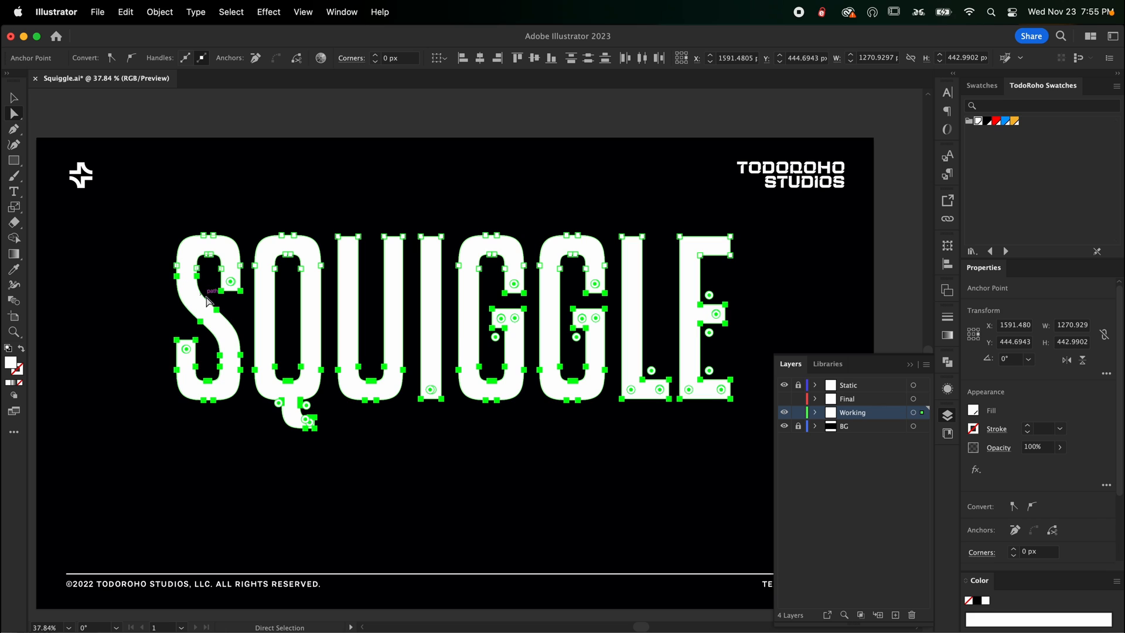
{"action": "mouse_move", "coordinate": [163, 273]}
{"action": "left_mouse_down"}
{"action": "mouse_move", "coordinate": [289, 382]}
{"action": "mouse_move", "coordinate": [718, 449]}
{"action": "mouse_move", "coordinate": [760, 445]}
{"action": "left_mouse_up"}
{"action": "key", "text": "shift+Down"}
{"action": "key", "text": "shift+Down"}
{"action": "key", "text": "shift+Down"}
{"action": "key", "text": "shift+Down"}
{"action": "key", "text": "shift+Down"}
{"action": "key", "text": "shift+Down"}
{"action": "key", "text": "shift+Down"}
{"action": "key", "text": "shift+Down"}
{"action": "key", "text": "shift+Down"}
{"action": "key", "text": "shift+Down"}
{"action": "key", "text": "shift+Down"}
{"action": "key", "text": "shift+Down"}
{"action": "key", "text": "shift+Down"}
{"action": "key", "text": "shift+Down"}
{"action": "key", "text": "shift+Down"}
{"action": "key", "text": "shift+Down"}
{"action": "key", "text": "shift+Down"}
{"action": "key", "text": "shift+Down"}
{"action": "key", "text": "shift+Down"}
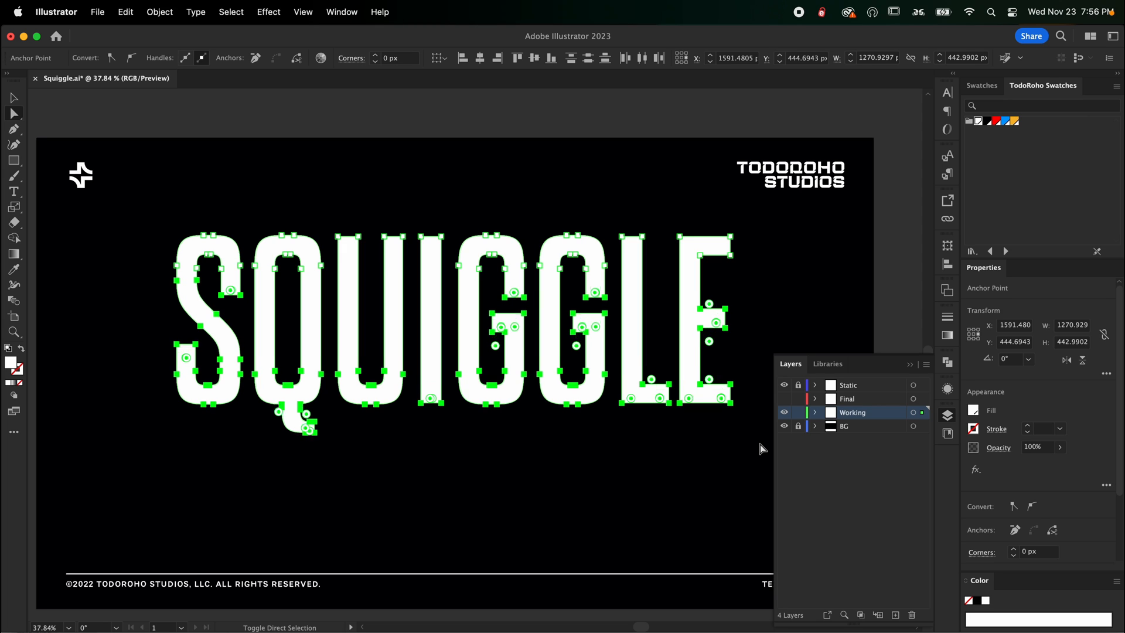
{"action": "key", "text": "shift+Down"}
{"action": "key", "text": "shift+Down"}
{"action": "key", "text": "shift+Down"}
{"action": "key", "text": "shift+Down"}
{"action": "key", "text": "shift+Down"}
{"action": "key", "text": "shift+Down"}
{"action": "key", "text": "shift+Down"}
{"action": "key", "text": "shift+Down"}
{"action": "key", "text": "shift+Down"}
{"action": "key", "text": "shift+Down"}
{"action": "key", "text": "shift+Down"}
{"action": "key", "text": "shift+Down"}
{"action": "key", "text": "shift+Down"}
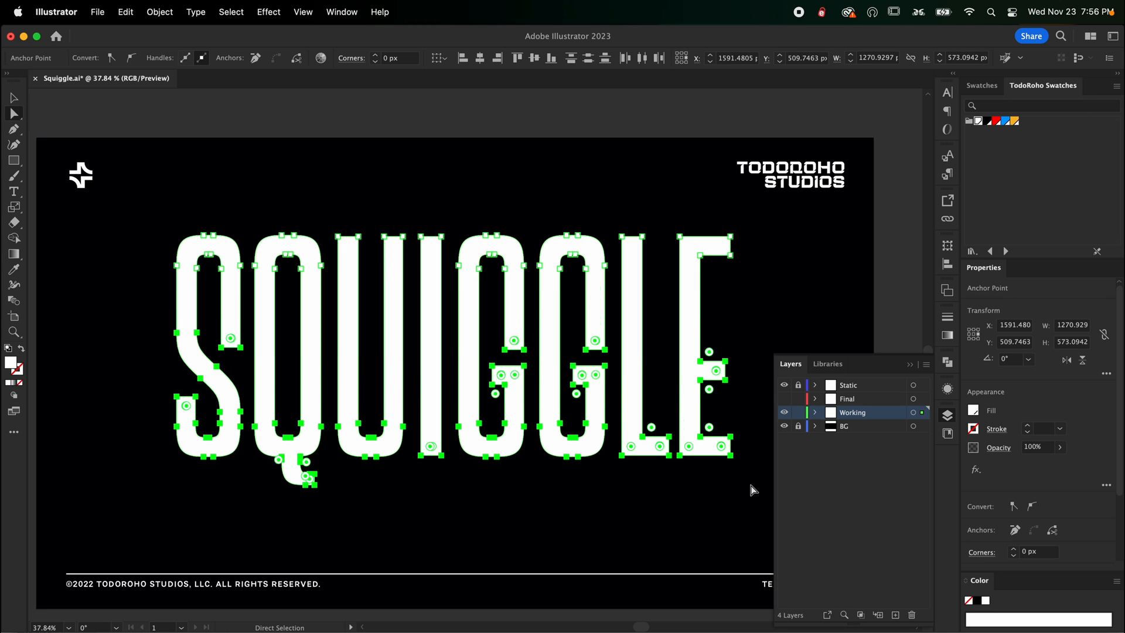
Step: Try to stretch the letters by pulling only their bottom anchor points down freehand, and undo it
{"action": "mouse_move", "coordinate": [750, 485]}
{"action": "left_mouse_down"}
{"action": "mouse_move", "coordinate": [86, 465]}
{"action": "mouse_move", "coordinate": [104, 419]}
{"action": "left_mouse_up"}
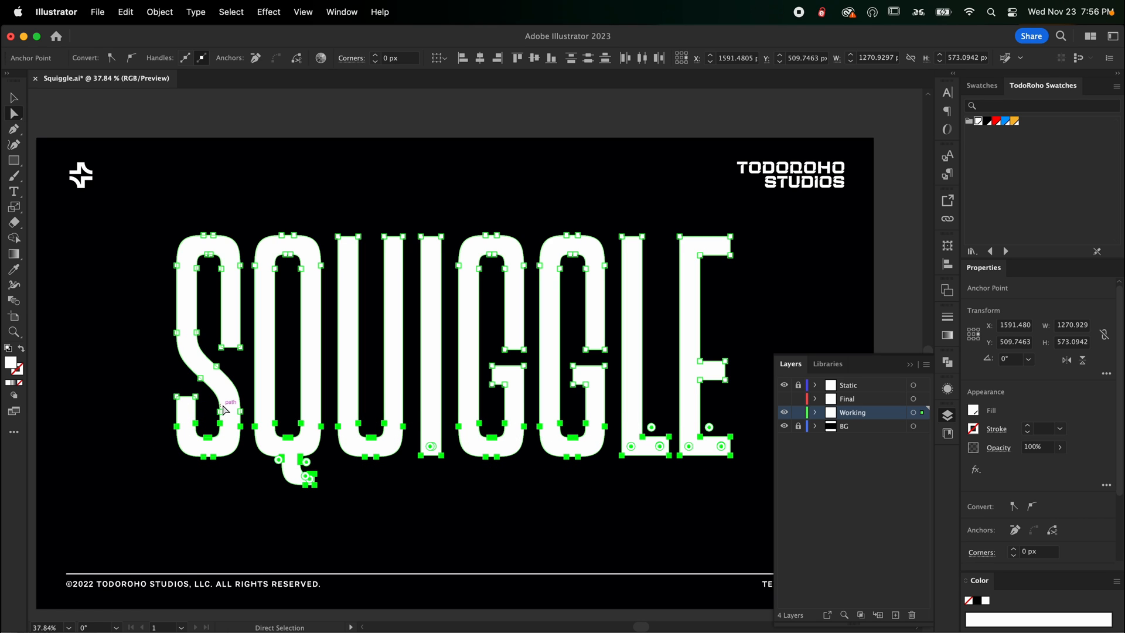
{"action": "mouse_move", "coordinate": [157, 404]}
{"action": "left_mouse_down"}
{"action": "mouse_move", "coordinate": [592, 478]}
{"action": "mouse_move", "coordinate": [754, 489]}
{"action": "left_mouse_up"}
{"action": "mouse_move", "coordinate": [235, 421]}
{"action": "left_mouse_down"}
{"action": "mouse_move", "coordinate": [223, 422]}
{"action": "mouse_move", "coordinate": [213, 447]}
{"action": "mouse_move", "coordinate": [229, 489]}
{"action": "left_mouse_up"}
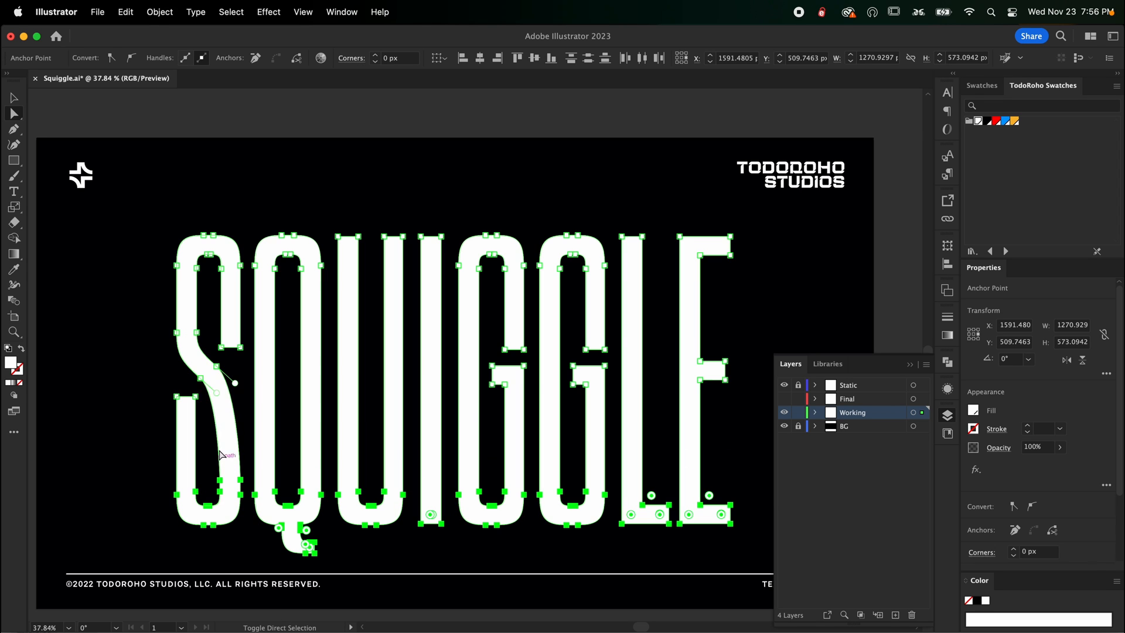
{"action": "key", "text": "super+z"}
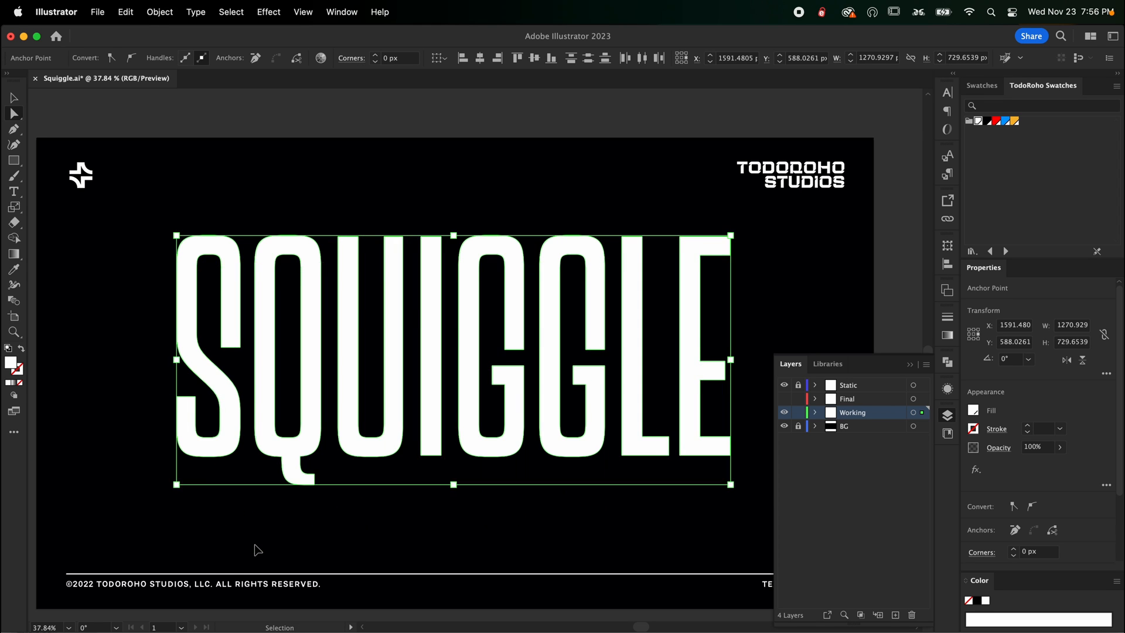
Step: Select only the bottom anchor points of the letters and move them about 170 px down to elongate the lower halves
{"action": "left_click_drag", "start_coordinate": [164, 414], "coordinate": [752, 525]}
{"action": "key", "text": "shift+Down"}
{"action": "key", "text": "shift+Down"}
{"action": "key", "text": "shift+Down"}
{"action": "key", "text": "shift+Down"}
{"action": "key", "text": "shift+Down"}
{"action": "key", "text": "shift+Down"}
{"action": "key", "text": "shift+Down"}
{"action": "key", "text": "shift+Down"}
{"action": "key", "text": "shift+Down"}
{"action": "key", "text": "shift+Down"}
{"action": "key", "text": "shift+Down"}
{"action": "key", "text": "shift+Down"}
{"action": "key", "text": "shift+Down"}
{"action": "key", "text": "shift+Down"}
{"action": "key", "text": "shift+Down"}
{"action": "key", "text": "shift+Down"}
{"action": "key", "text": "shift+Down"}
{"action": "key", "text": "shift+Down"}
{"action": "key", "text": "shift+Down"}
{"action": "key", "text": "shift+Down"}
{"action": "key", "text": "shift+Down"}
{"action": "key", "text": "shift+Down"}
{"action": "key", "text": "shift+Down"}
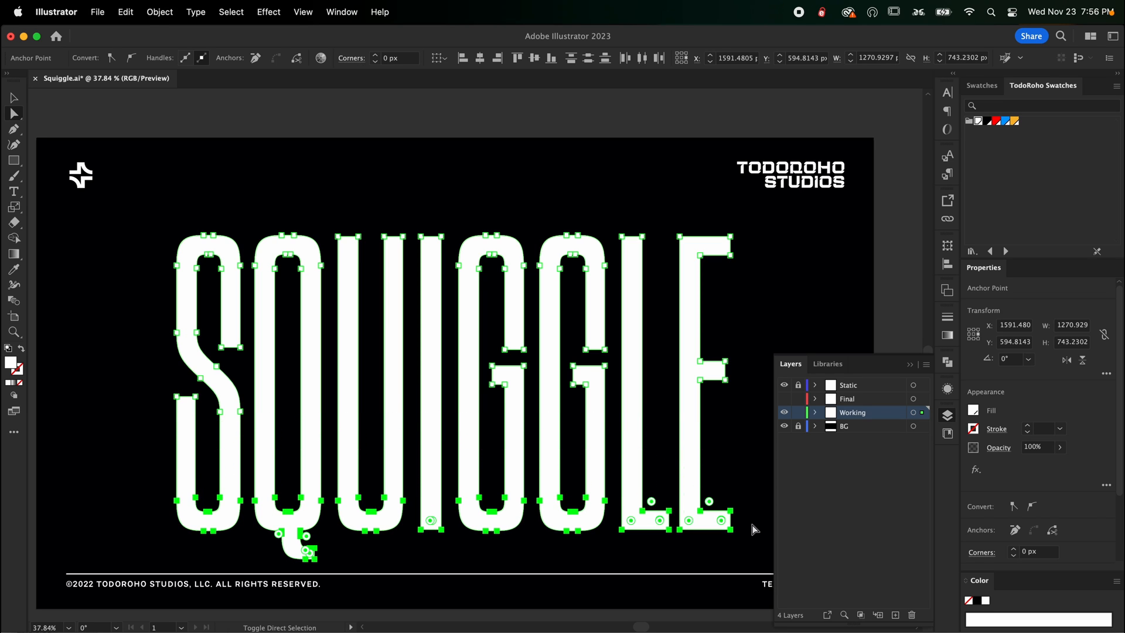
{"action": "key", "text": "v"}
{"action": "left_click", "coordinate": [753, 529]}
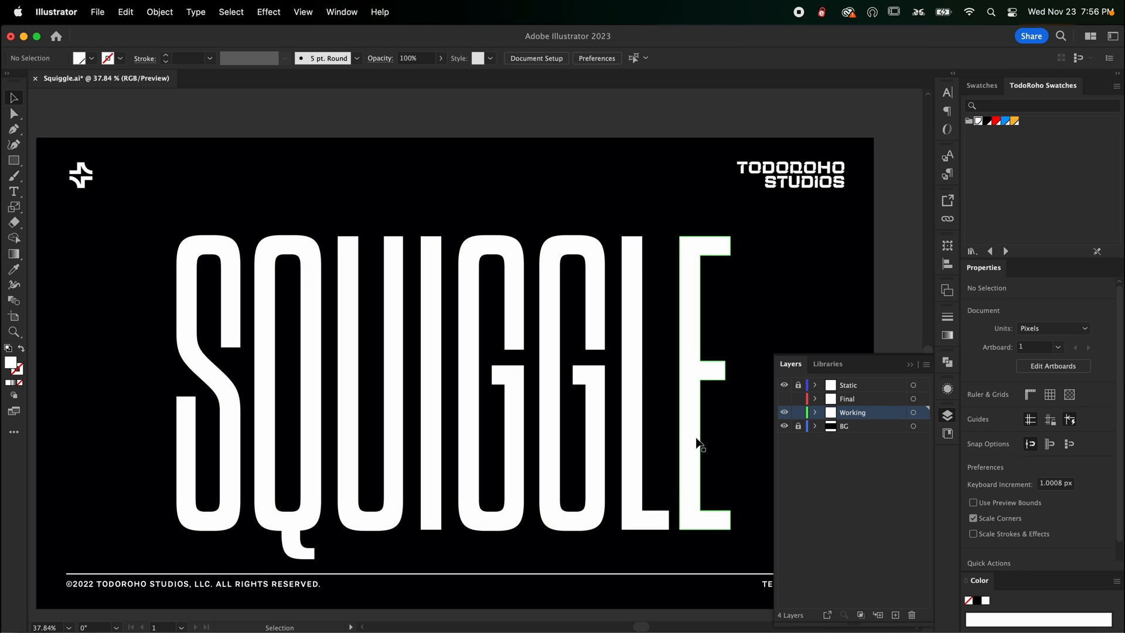
Step: Move the lettering up a little and raise its middle and bottom anchor points by about 50 px
{"action": "left_click_drag", "start_coordinate": [699, 443], "coordinate": [698, 413]}
{"action": "key", "text": "a"}
{"action": "mouse_move", "coordinate": [142, 277]}
{"action": "left_mouse_down"}
{"action": "mouse_move", "coordinate": [256, 466]}
{"action": "mouse_move", "coordinate": [740, 537]}
{"action": "mouse_move", "coordinate": [741, 553]}
{"action": "left_mouse_up"}
{"action": "key", "text": "shift+Up"}
{"action": "key", "text": "shift+Up"}
{"action": "key", "text": "shift+Up"}
{"action": "key", "text": "shift+Up"}
{"action": "key", "text": "shift+Up"}
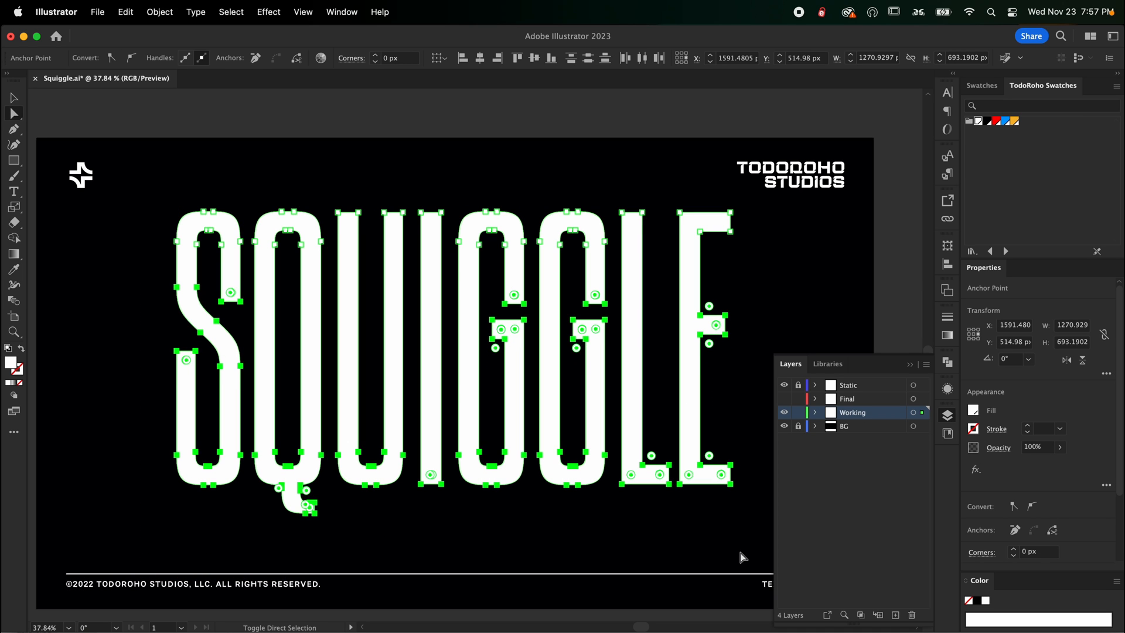
Step: Lower the letters' bottom anchor points by about 60 px and deselect the artwork
{"action": "mouse_move", "coordinate": [139, 411]}
{"action": "left_mouse_down"}
{"action": "mouse_move", "coordinate": [228, 465]}
{"action": "mouse_move", "coordinate": [759, 545]}
{"action": "left_mouse_up"}
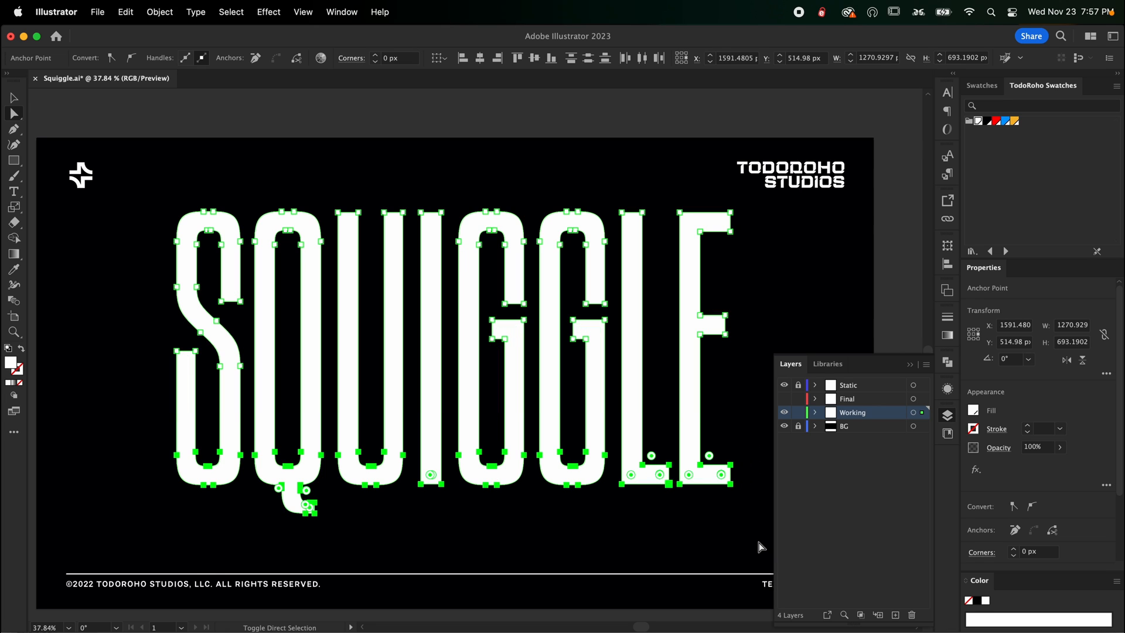
{"action": "key", "text": "shift+Down"}
{"action": "key", "text": "shift+Down"}
{"action": "key", "text": "shift+Down"}
{"action": "key", "text": "shift+Down"}
{"action": "key", "text": "shift+Down"}
{"action": "key", "text": "shift+Down"}
{"action": "key", "text": "shift+Down"}
{"action": "key", "text": "shift+Down"}
{"action": "key", "text": "shift+Down"}
{"action": "key", "text": "shift+Down"}
{"action": "key", "text": "shift+Down"}
{"action": "key", "text": "shift+Down"}
{"action": "key", "text": "shift+Down"}
{"action": "key", "text": "shift+Down"}
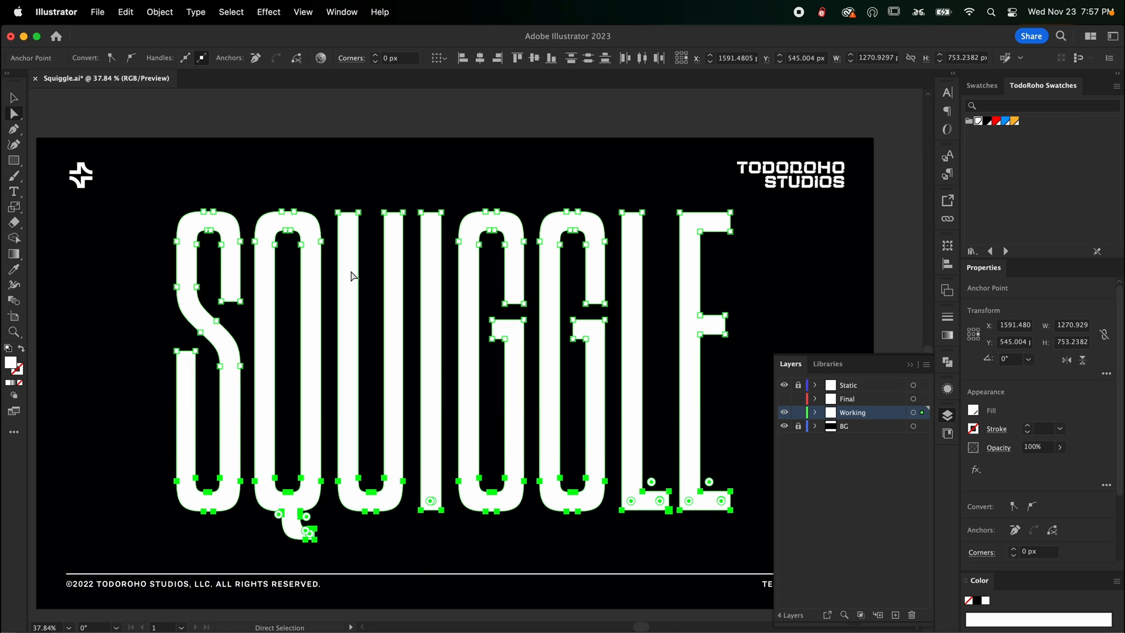
{"action": "left_click", "coordinate": [114, 364]}
{"action": "key", "text": "v"}
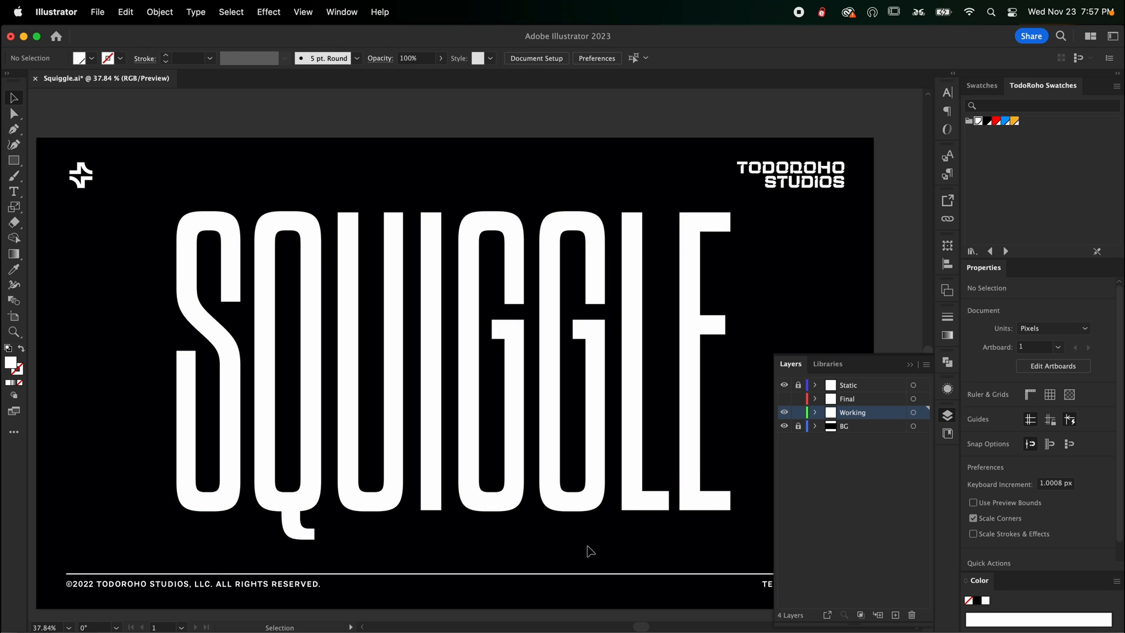
Step: Apply an envelope mesh with 19 rows and 1 column to the SQUIGGLE lettering group
{"action": "left_click", "coordinate": [567, 487]}
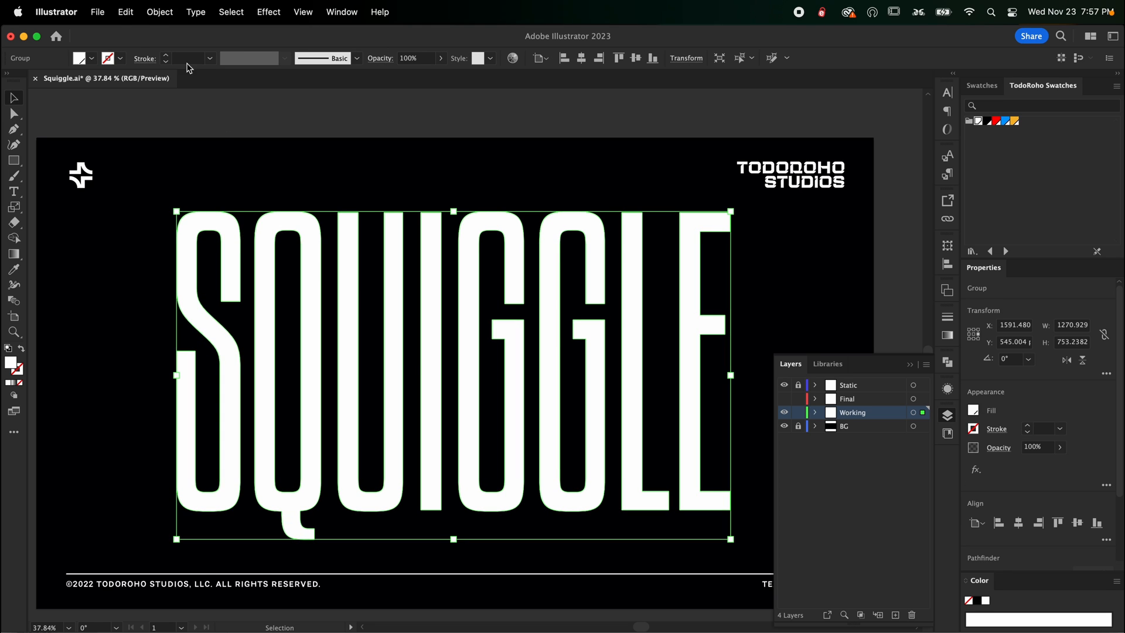
{"action": "left_click", "coordinate": [160, 12]}
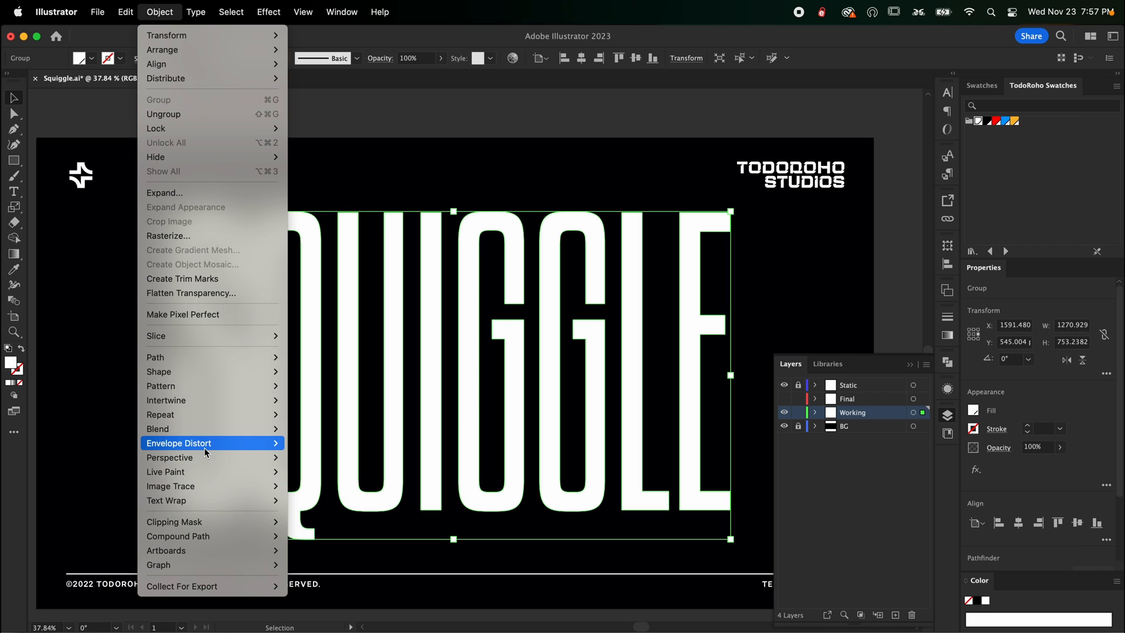
{"action": "mouse_move", "coordinate": [207, 447]}
{"action": "left_click", "coordinate": [324, 464]}
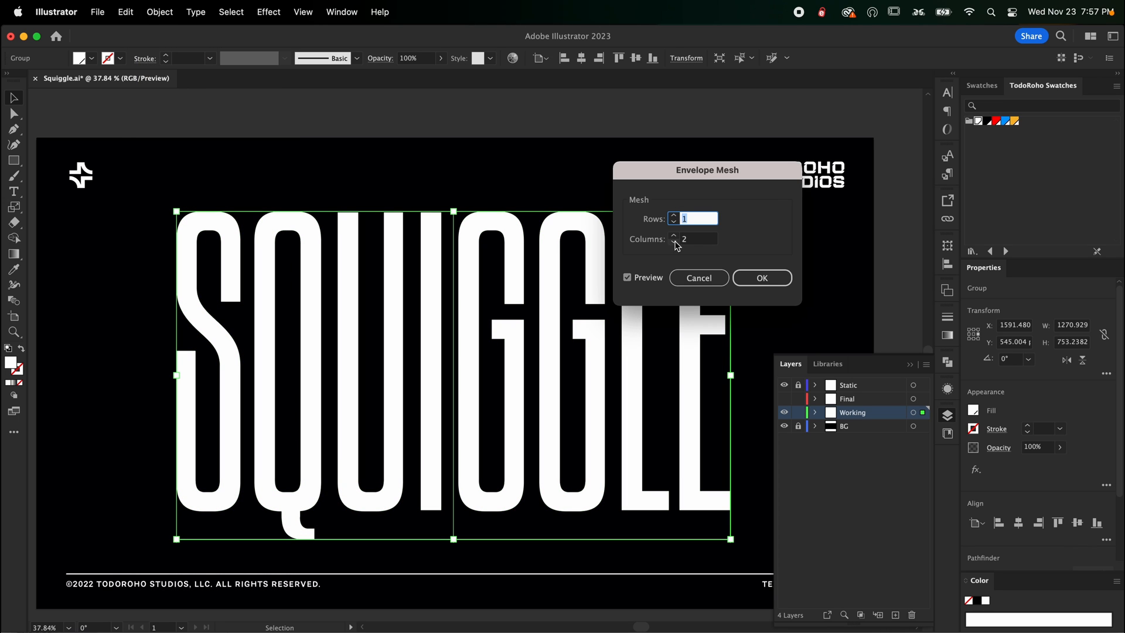
{"action": "left_click", "coordinate": [674, 242]}
{"action": "left_click", "coordinate": [675, 215]}
{"action": "left_click", "coordinate": [674, 215]}
{"action": "left_click", "coordinate": [674, 215]}
{"action": "left_click", "coordinate": [674, 215]}
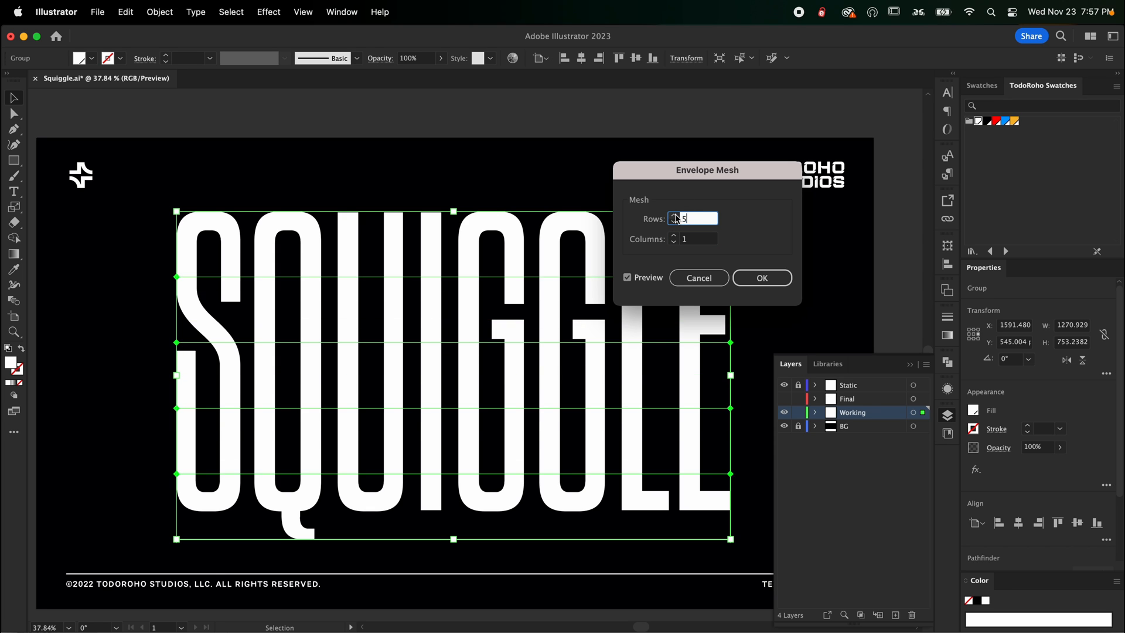
{"action": "left_click", "coordinate": [675, 215]}
{"action": "left_click", "coordinate": [674, 215]}
{"action": "left_click", "coordinate": [675, 215]}
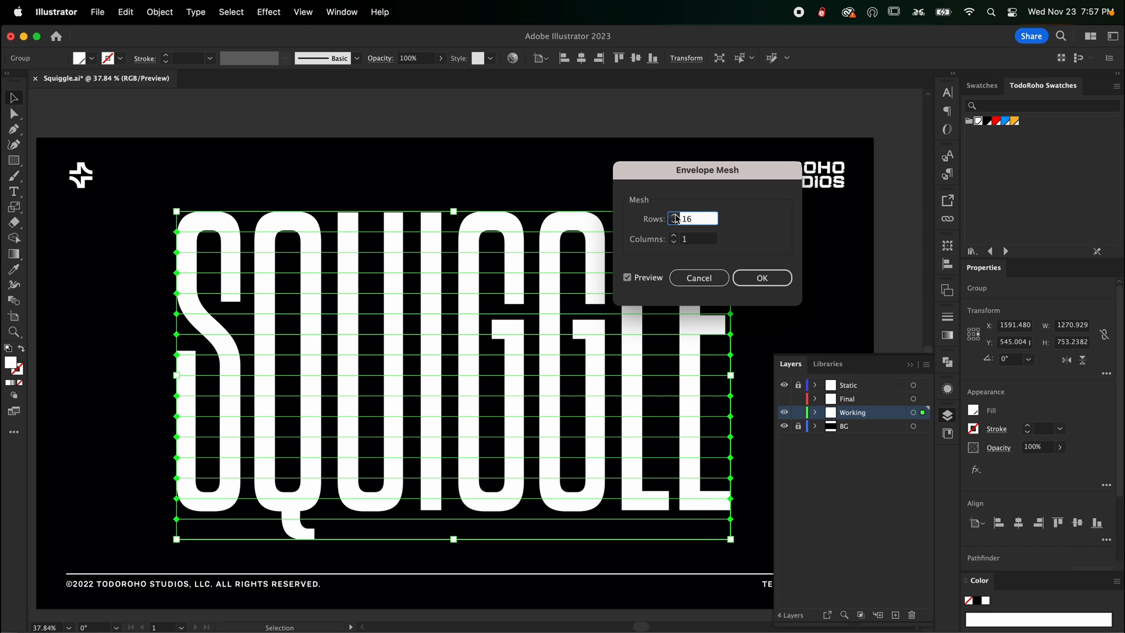
{"action": "left_click", "coordinate": [674, 215]}
{"action": "left_click", "coordinate": [674, 215]}
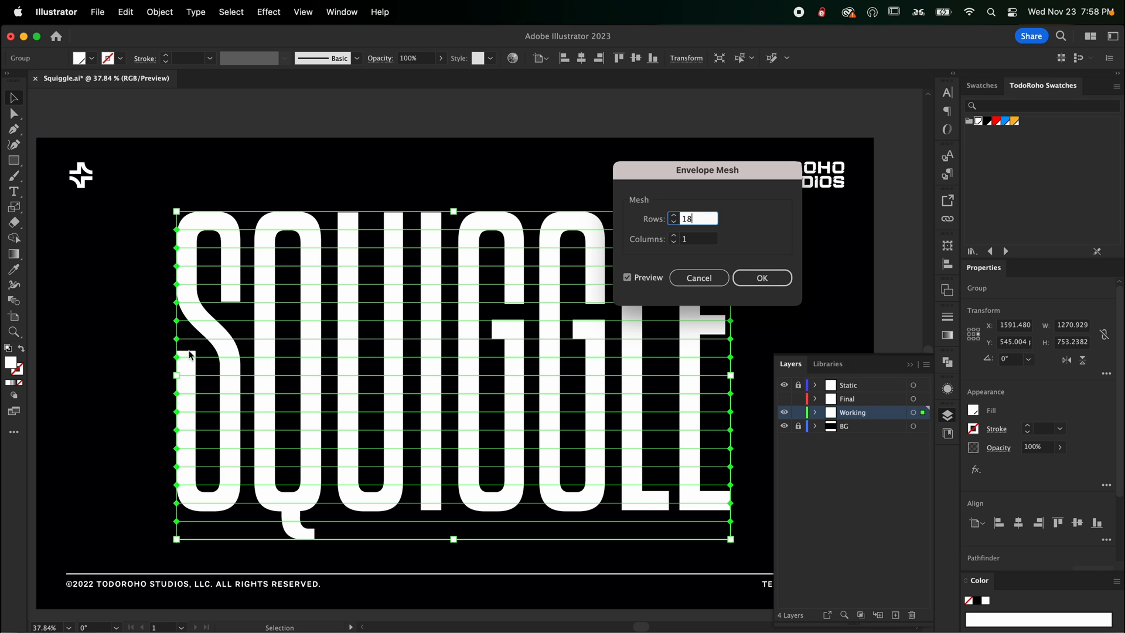
{"action": "left_click", "coordinate": [673, 215]}
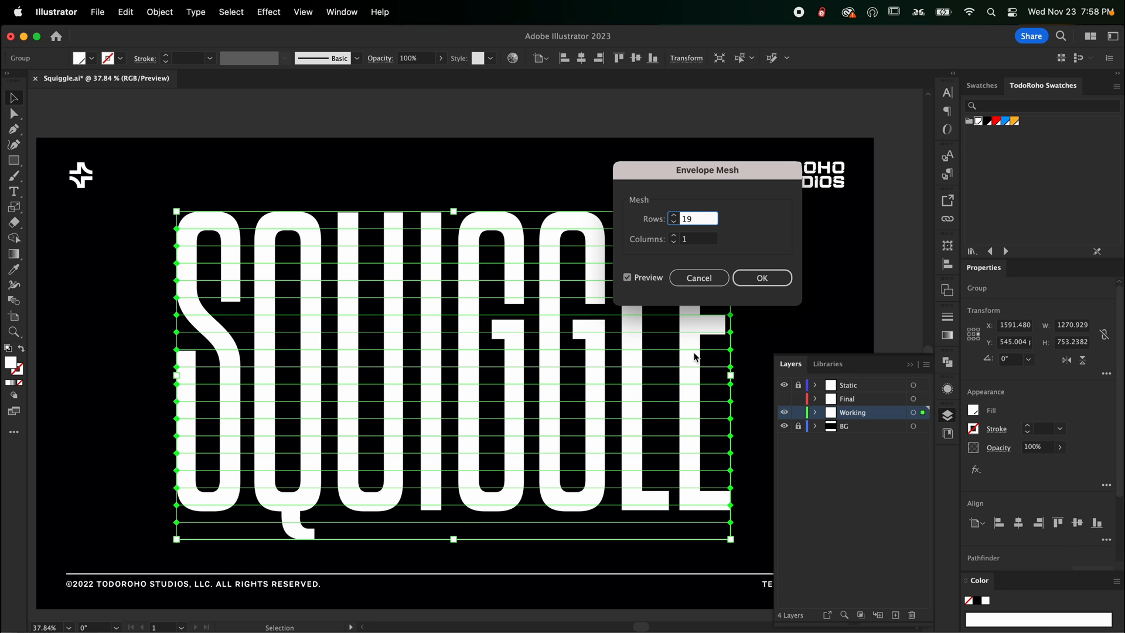
{"action": "left_click", "coordinate": [774, 278]}
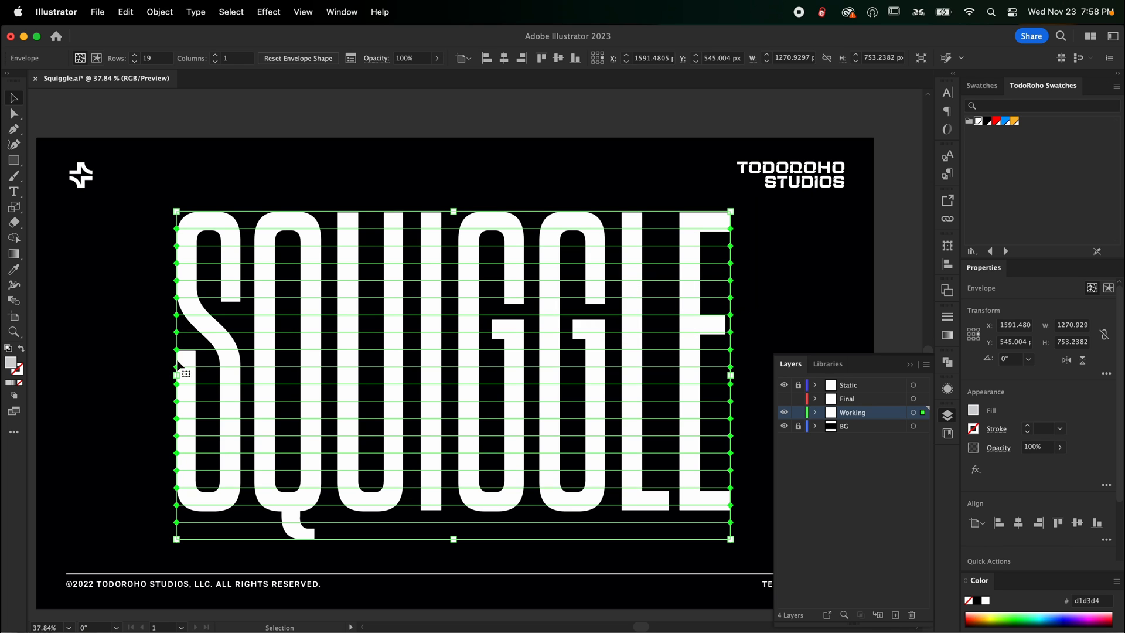
Step: Select alternating pairs of mesh rows across the lower half of the lettering with Direct Selection
{"action": "key", "text": "a"}
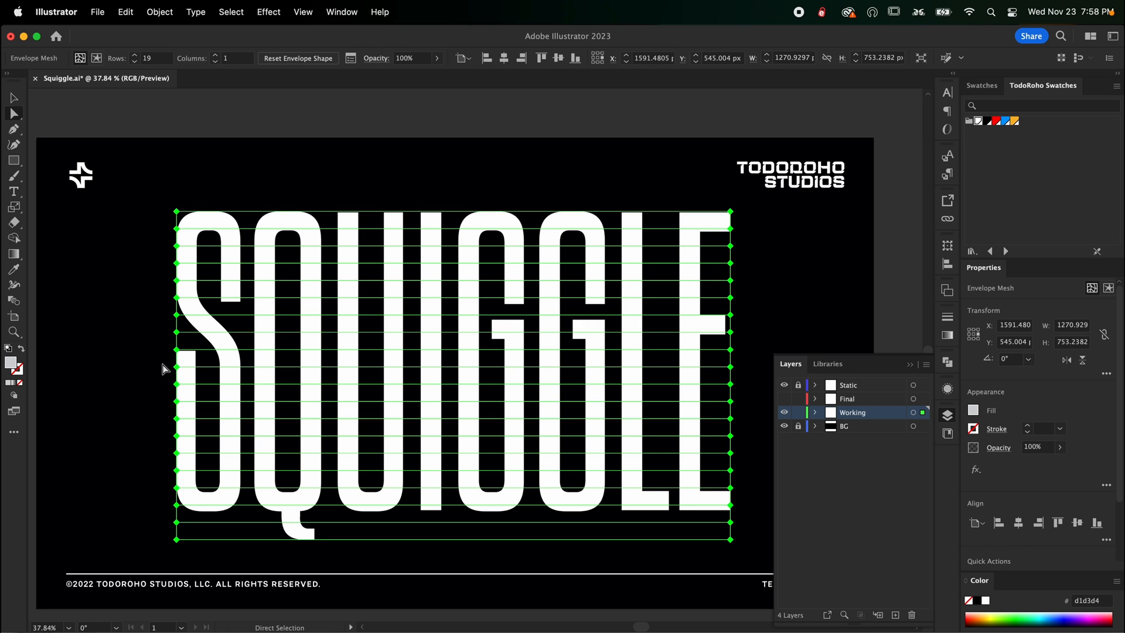
{"action": "left_click_drag", "start_coordinate": [161, 359], "coordinate": [747, 373]}
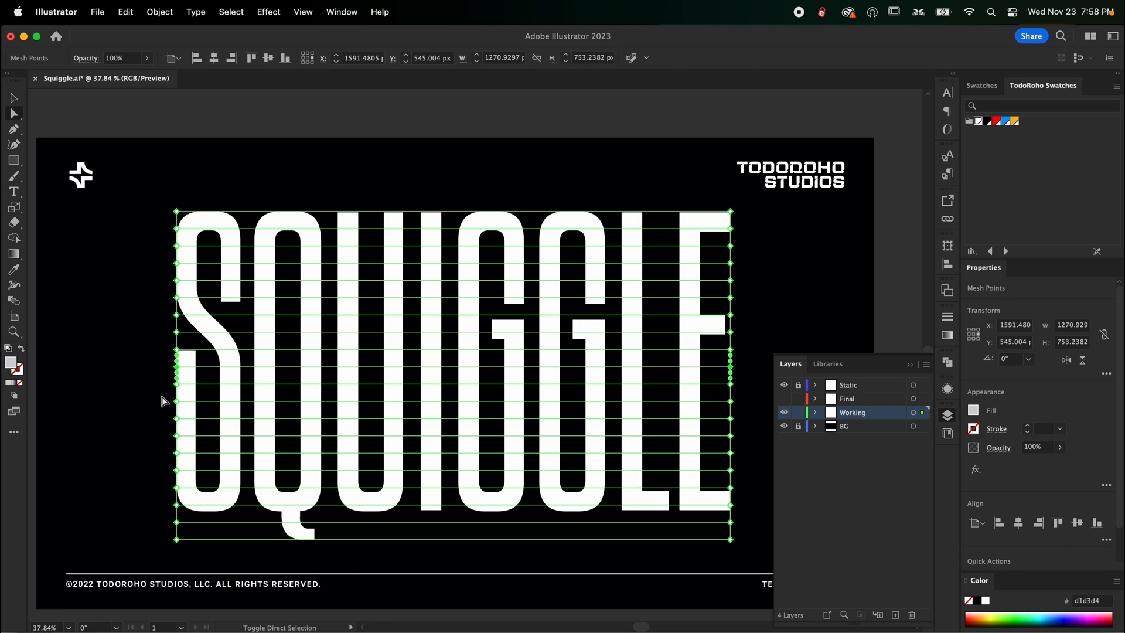
{"action": "left_click_drag", "start_coordinate": [161, 396], "coordinate": [748, 408]}
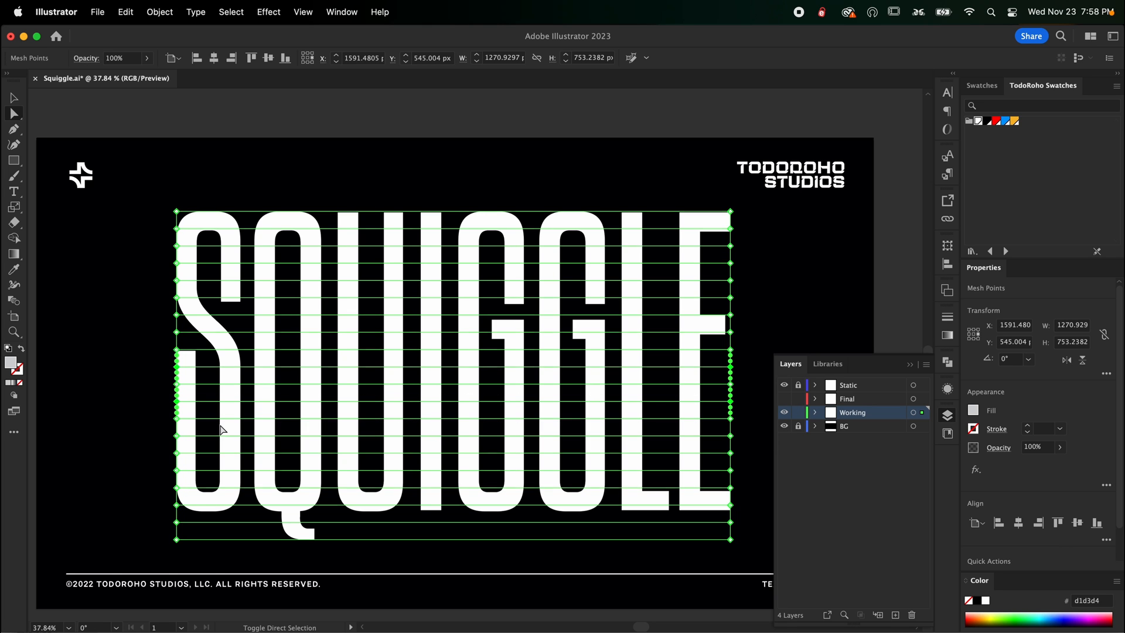
{"action": "left_click_drag", "start_coordinate": [165, 431], "coordinate": [732, 444]}
{"action": "left_click_drag", "start_coordinate": [169, 464], "coordinate": [747, 518]}
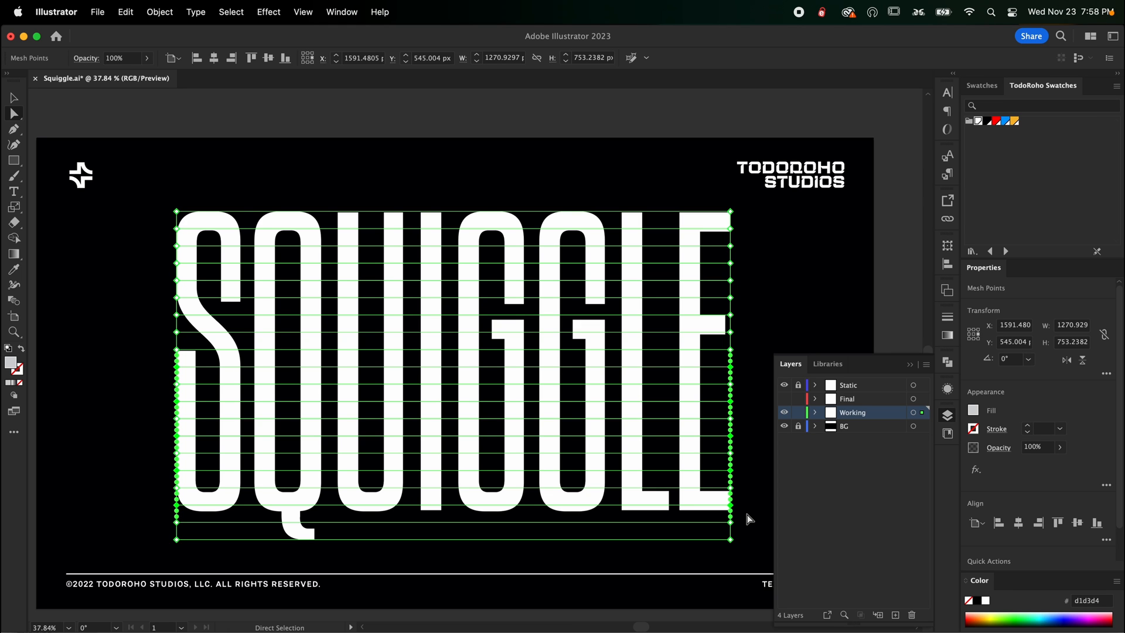
Step: Try to shift the selected mesh rows 20 px to the left, and undo the shift
{"action": "key", "text": "shift+Left"}
{"action": "key", "text": "shift+Left"}
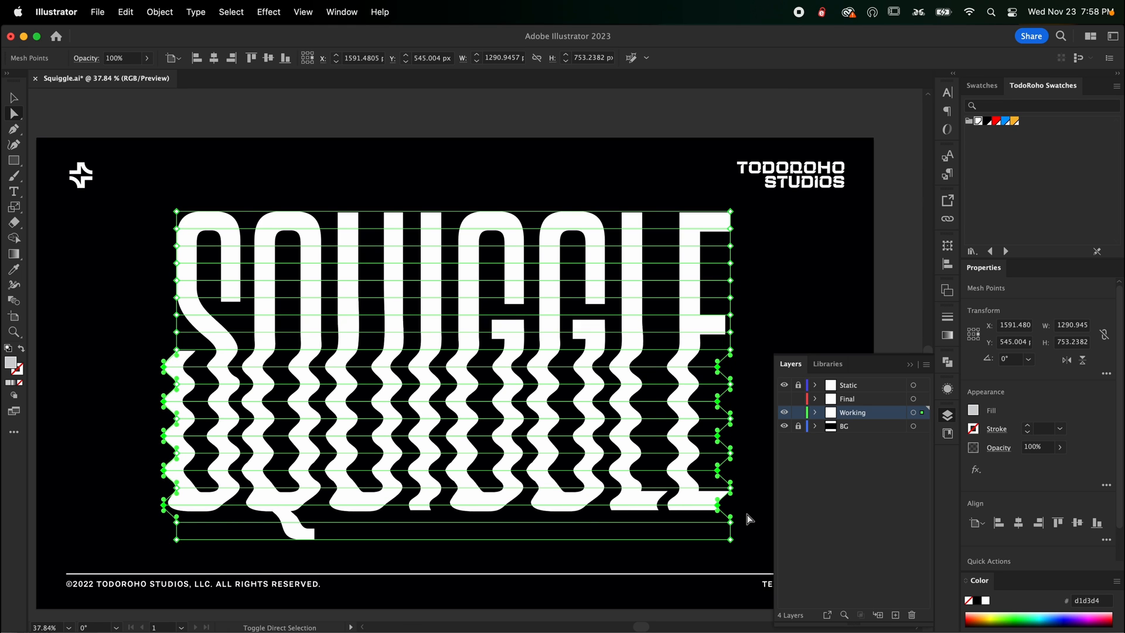
{"action": "left_click", "coordinate": [747, 514]}
{"action": "scroll", "coordinate": [703, 503], "scroll_direction": "right", "scroll_amount": 1}
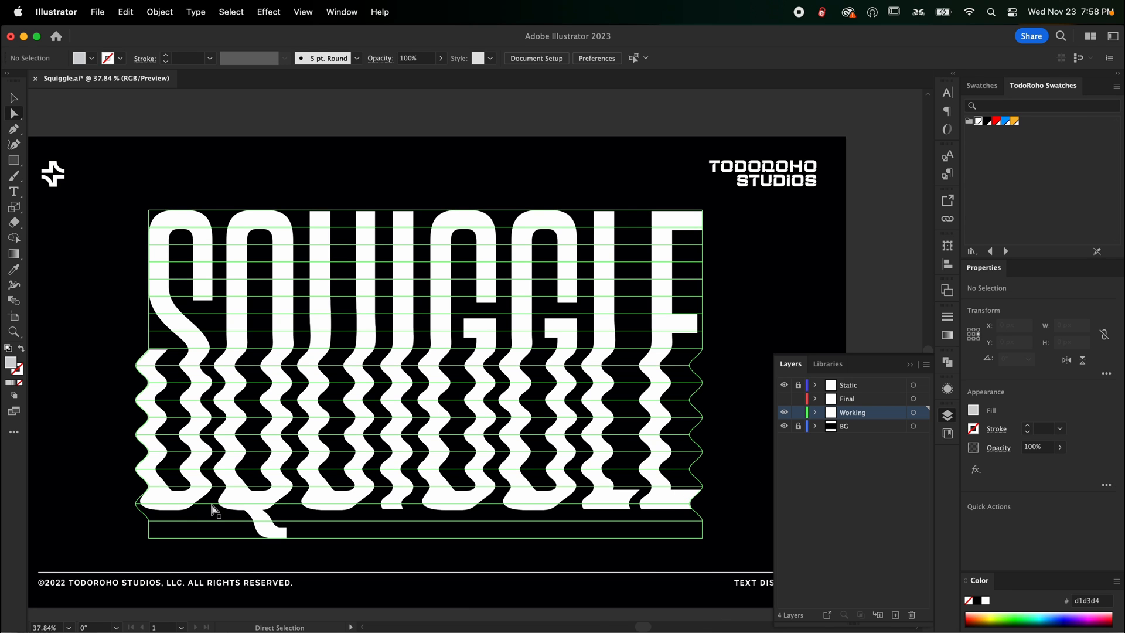
{"action": "left_click", "coordinate": [223, 522]}
{"action": "key", "text": "super+z"}
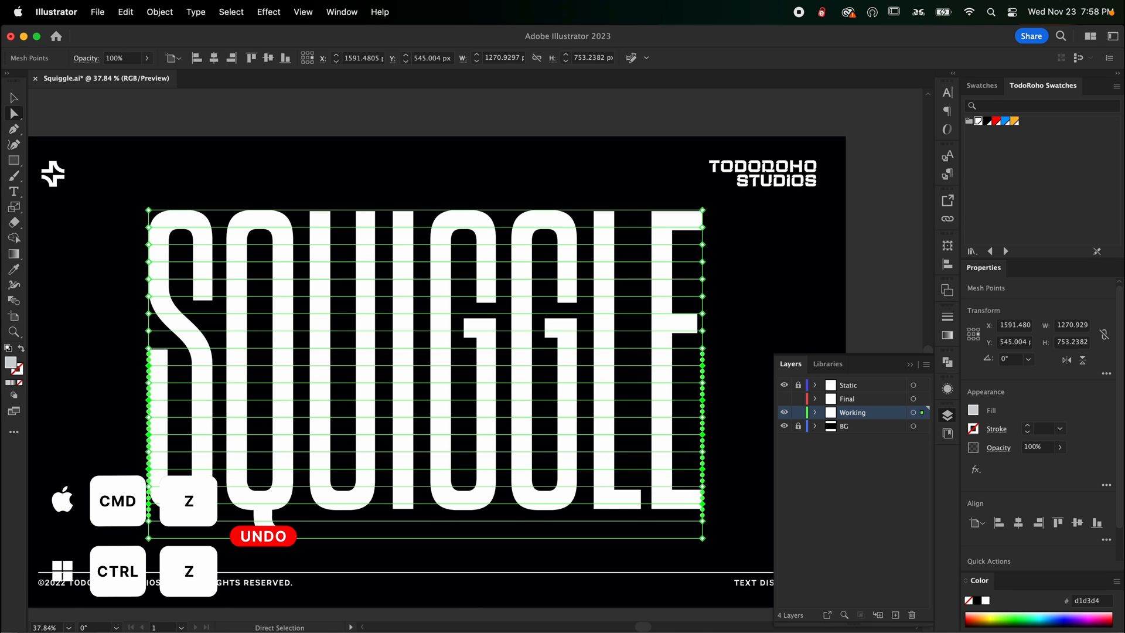
Step: Adjust the mesh point selection near the lettering's lower edge, redo the undone shift and deselect the artwork
{"action": "left_click_drag", "start_coordinate": [406, 510], "coordinate": [728, 510]}
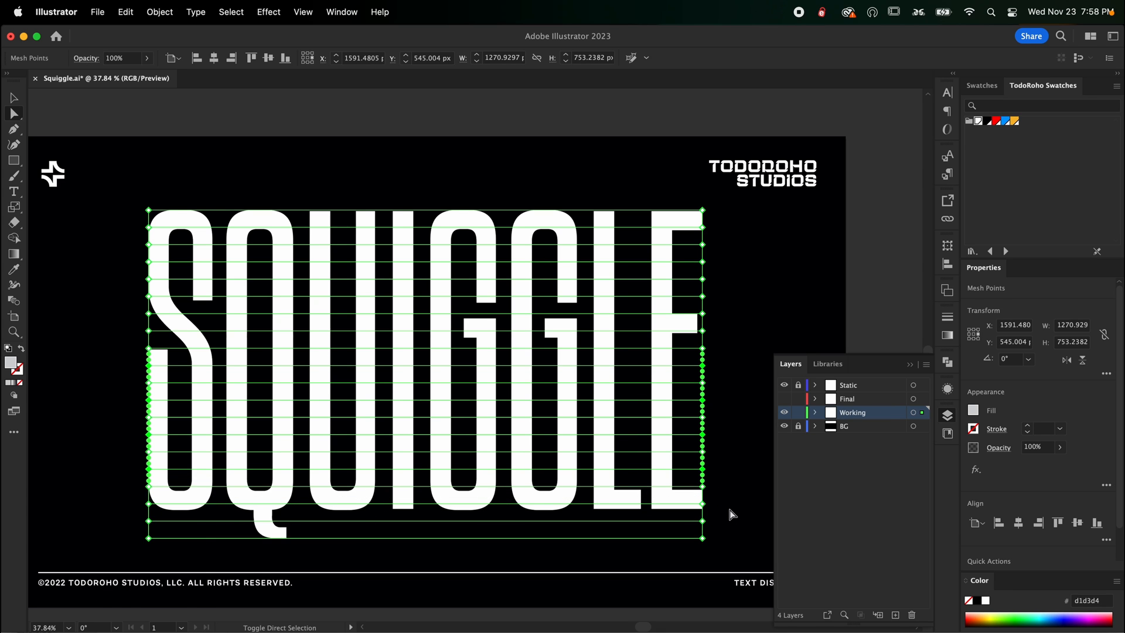
{"action": "key", "text": "super+shift+z"}
{"action": "key", "text": "super+shift+a"}
{"action": "left_click_drag", "start_coordinate": [730, 509], "coordinate": [715, 512]}
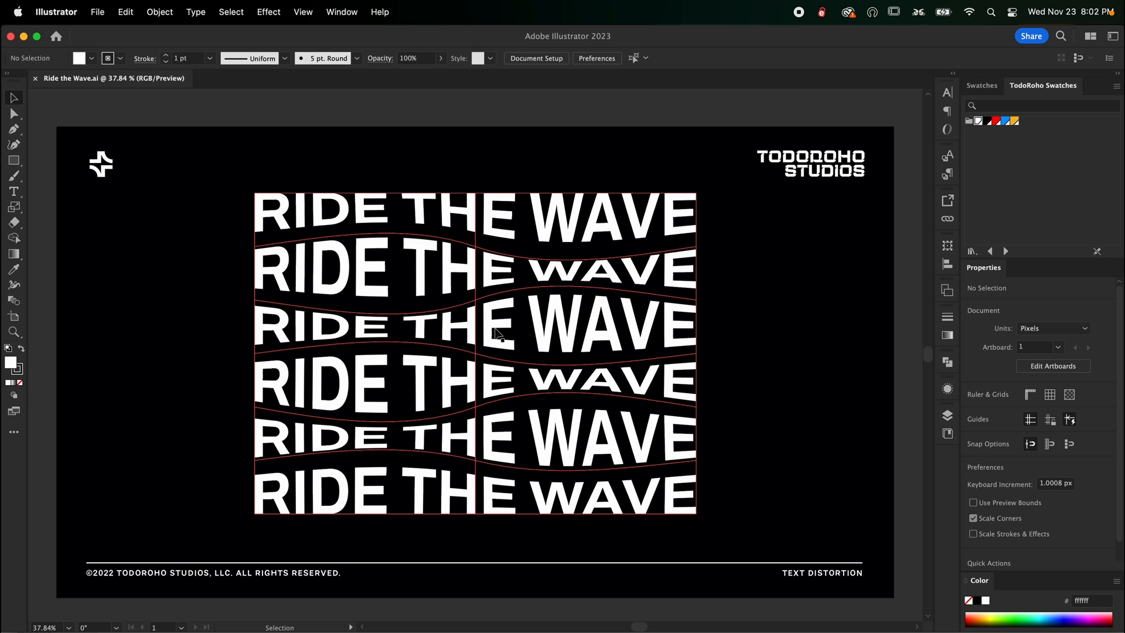
Step: Hide the finished wave artwork and add a white "Ride the Wave" text line in the upper part of the artboard
{"action": "left_click", "coordinate": [948, 415]}
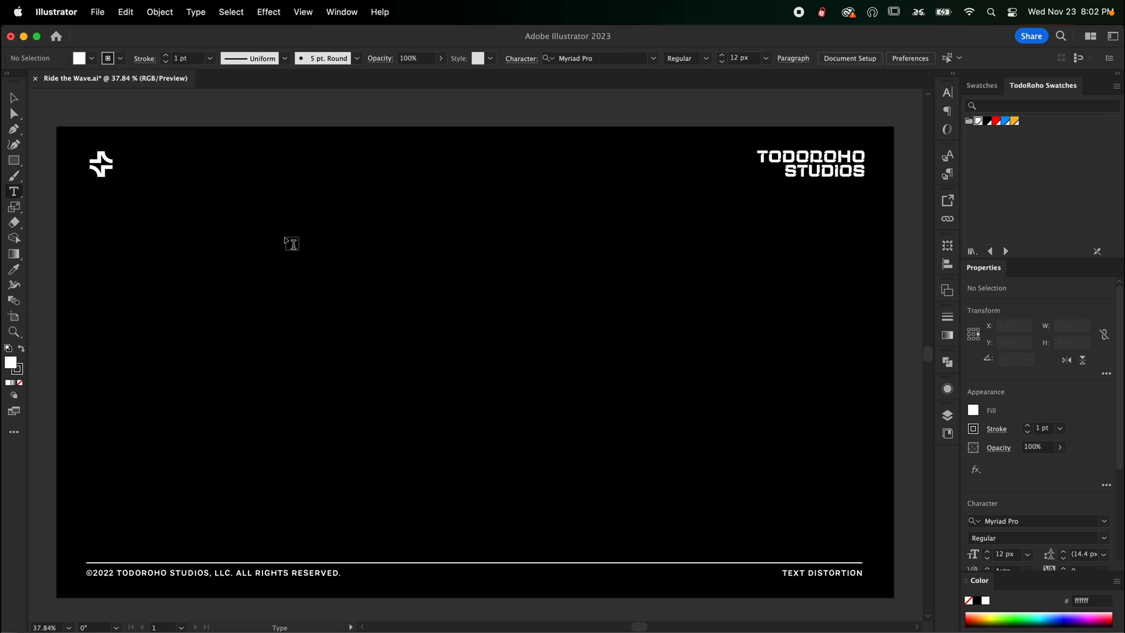
{"action": "left_click", "coordinate": [282, 237]}
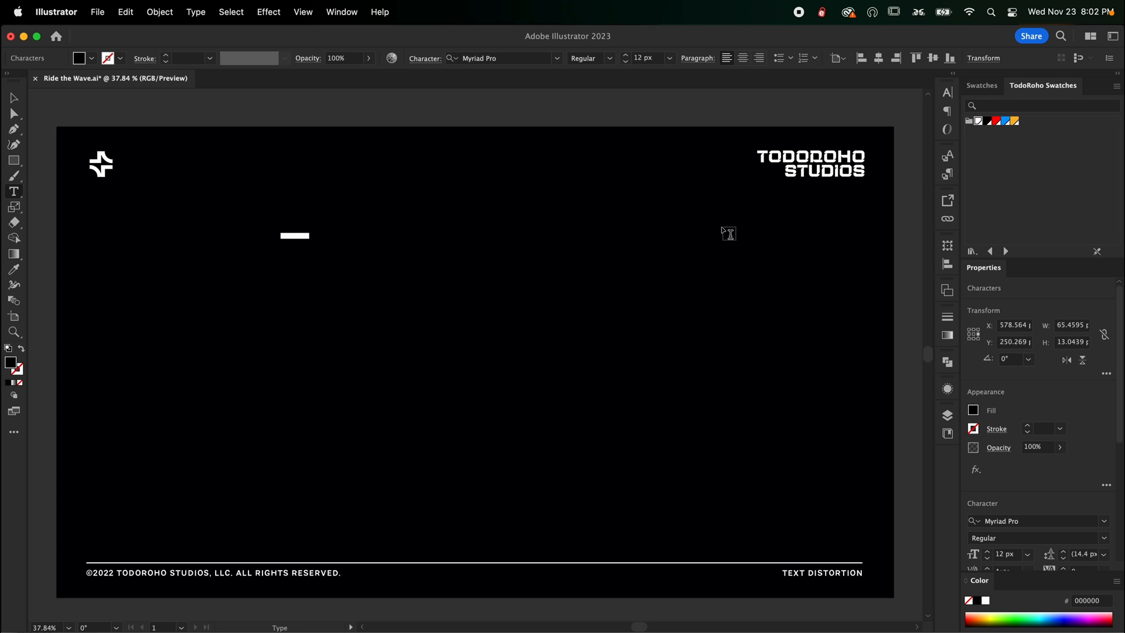
{"action": "left_click", "coordinate": [977, 121]}
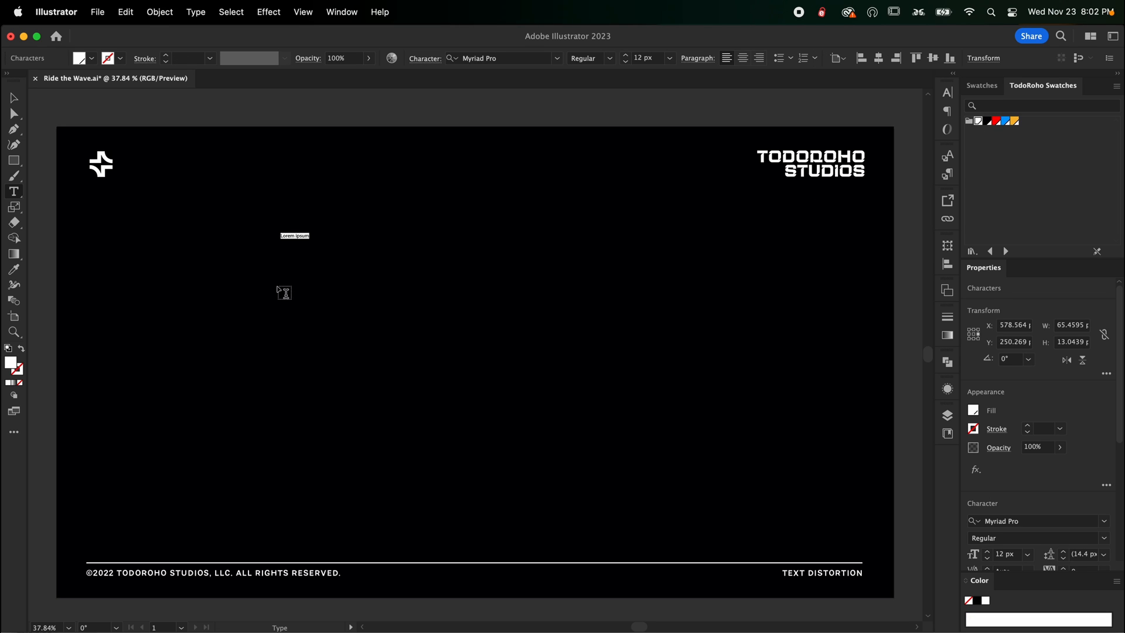
{"action": "type", "text": "Ride the Wave"}
{"action": "key", "text": "Escape"}
Step: Scale the "Ride the Wave" text up to about 205 px and place it in the upper middle of the artboard
{"action": "key", "text": "s"}
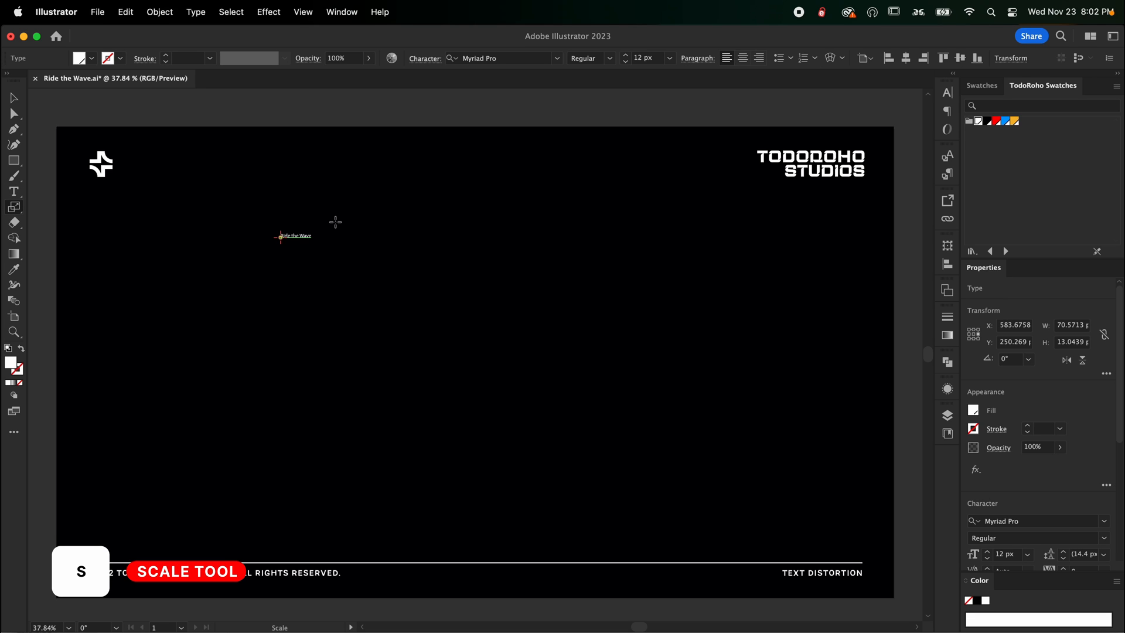
{"action": "left_click_drag", "start_coordinate": [335, 221], "coordinate": [692, 200]}
{"action": "left_click_drag", "start_coordinate": [616, 417], "coordinate": [595, 108]}
{"action": "left_click_drag", "start_coordinate": [550, 319], "coordinate": [586, 224]}
{"action": "key", "text": "v"}
{"action": "left_click_drag", "start_coordinate": [587, 224], "coordinate": [519, 262]}
Step: Set the text line in Archivo Bold and switch it to all caps
{"action": "left_click", "coordinate": [1007, 521]}
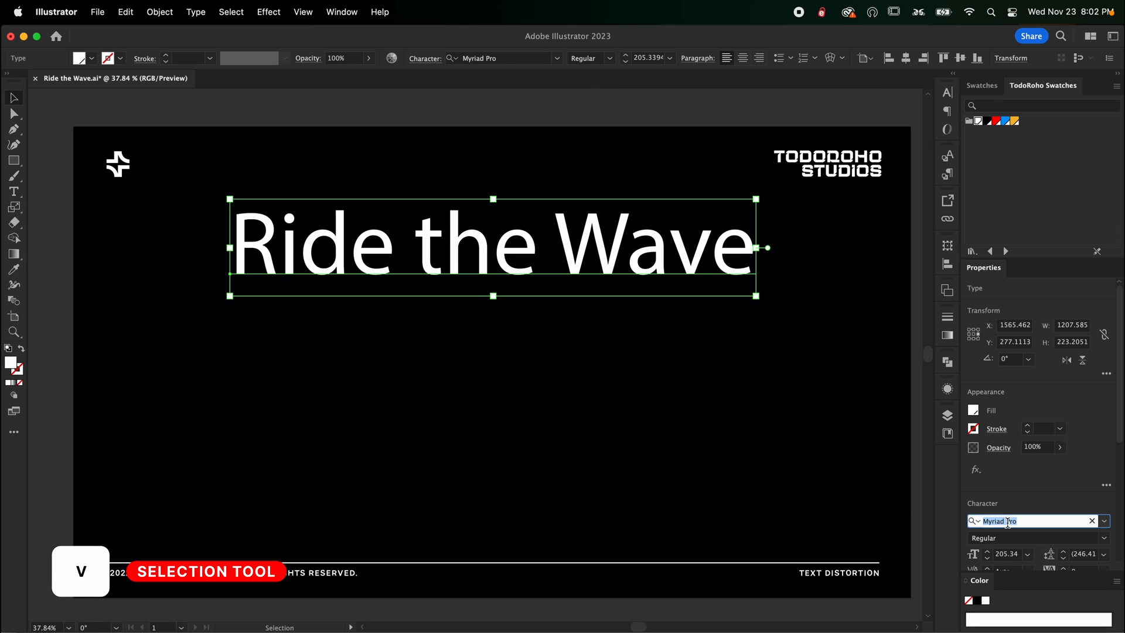
{"action": "type", "text": "archivo bold"}
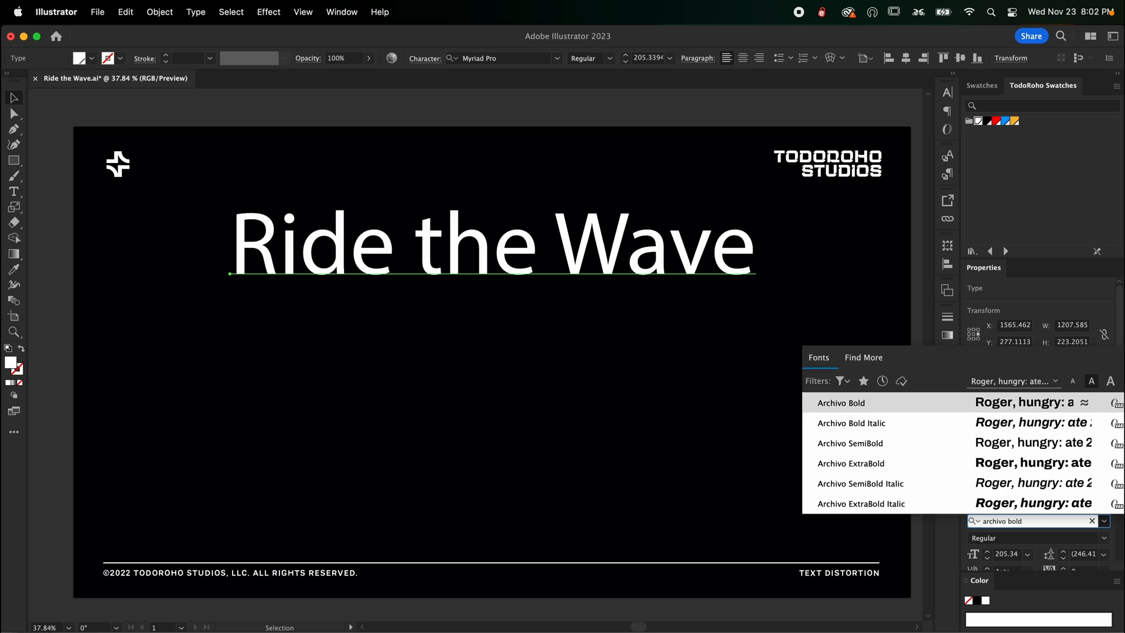
{"action": "key", "text": "Return"}
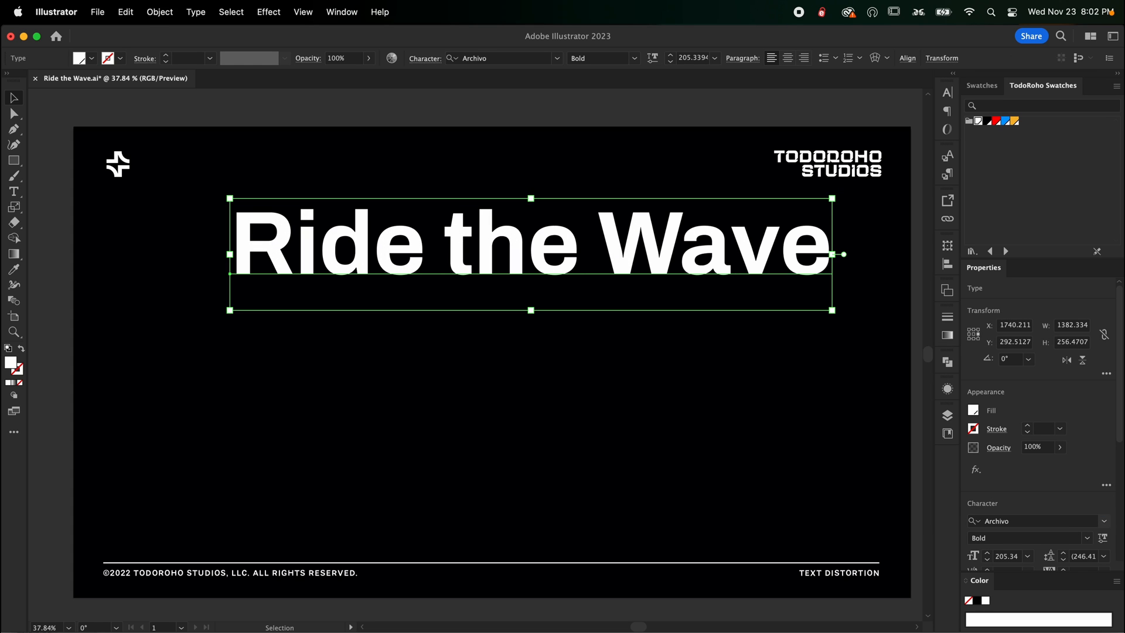
{"action": "key", "text": "super+t"}
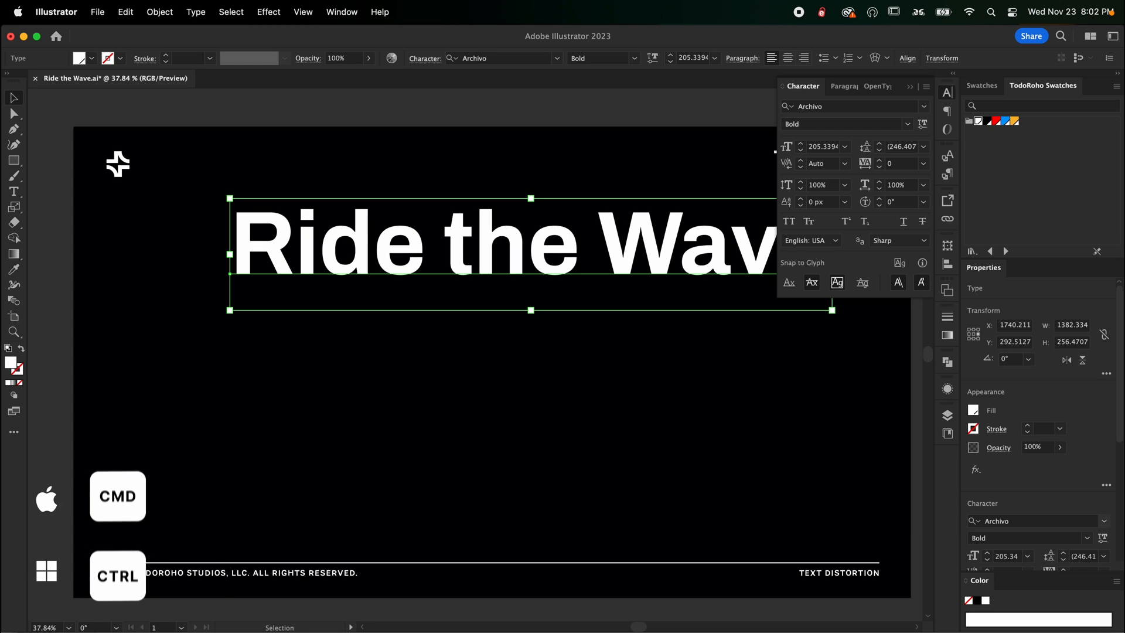
{"action": "left_click", "coordinate": [789, 221]}
Step: Scale the RIDE THE WAVE text down to about 148 px and reposition it in the upper middle of the artboard
{"action": "left_click_drag", "start_coordinate": [580, 271], "coordinate": [520, 270]}
{"action": "key", "text": "s"}
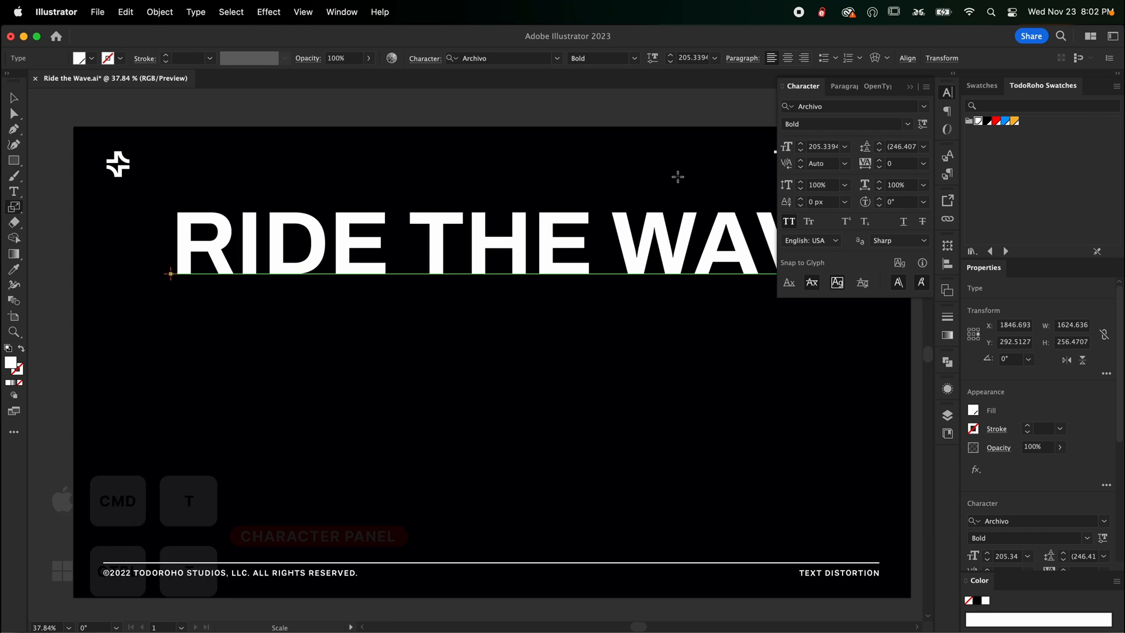
{"action": "left_click_drag", "start_coordinate": [686, 178], "coordinate": [542, 199]}
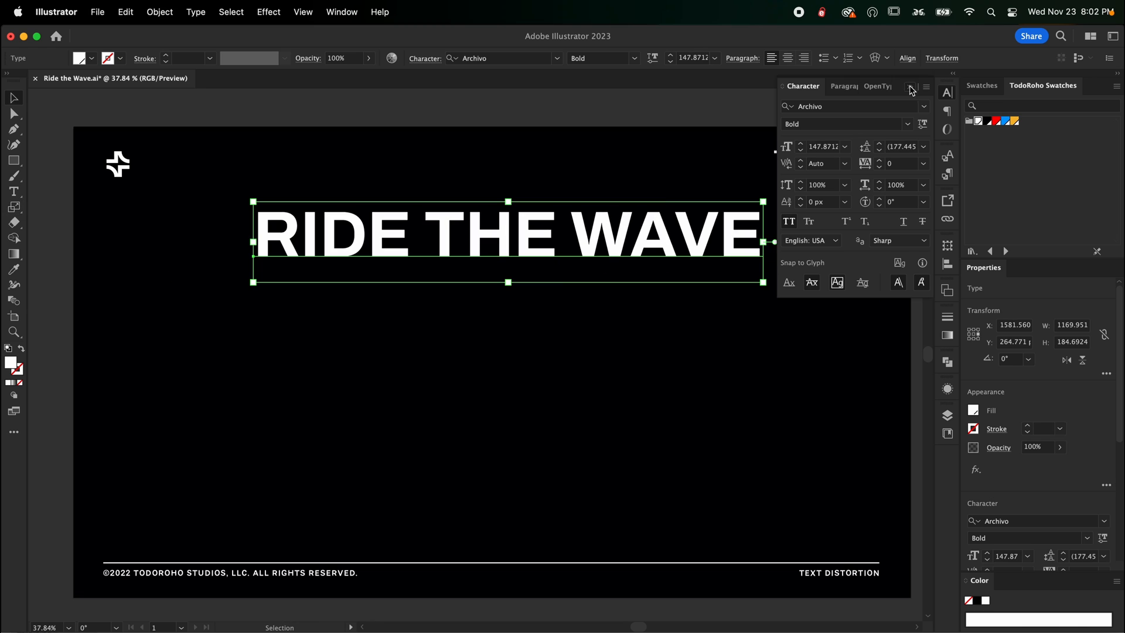
{"action": "left_click", "coordinate": [910, 86]}
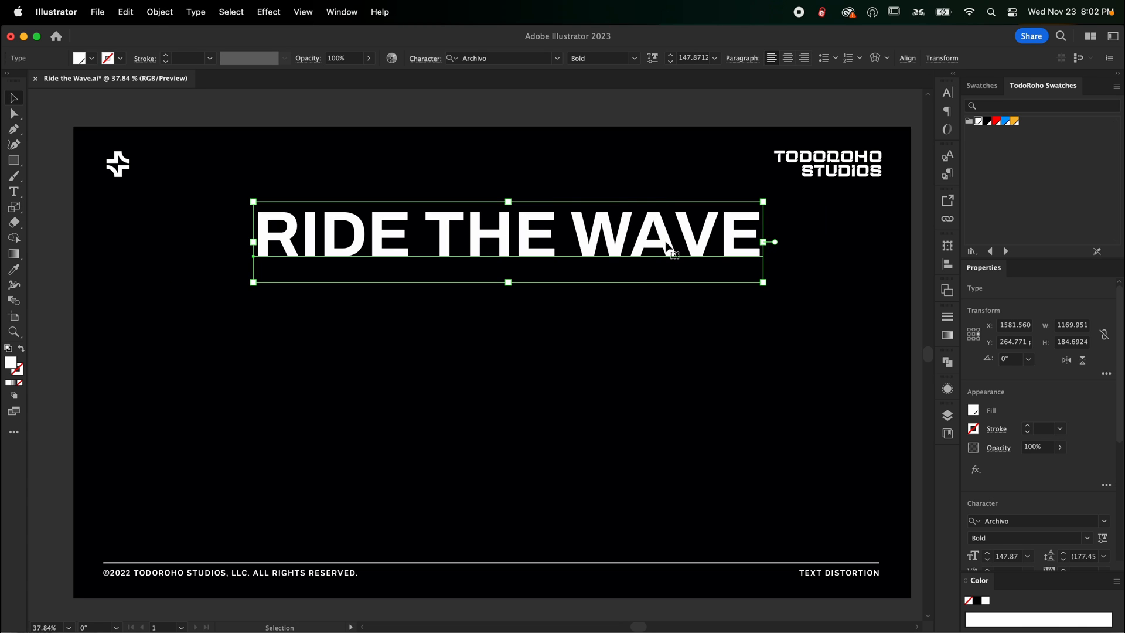
Step: Copy the whole RIDE THE WAVE line inside its text object and place the text cursor at its end
{"action": "double_click", "coordinate": [636, 246]}
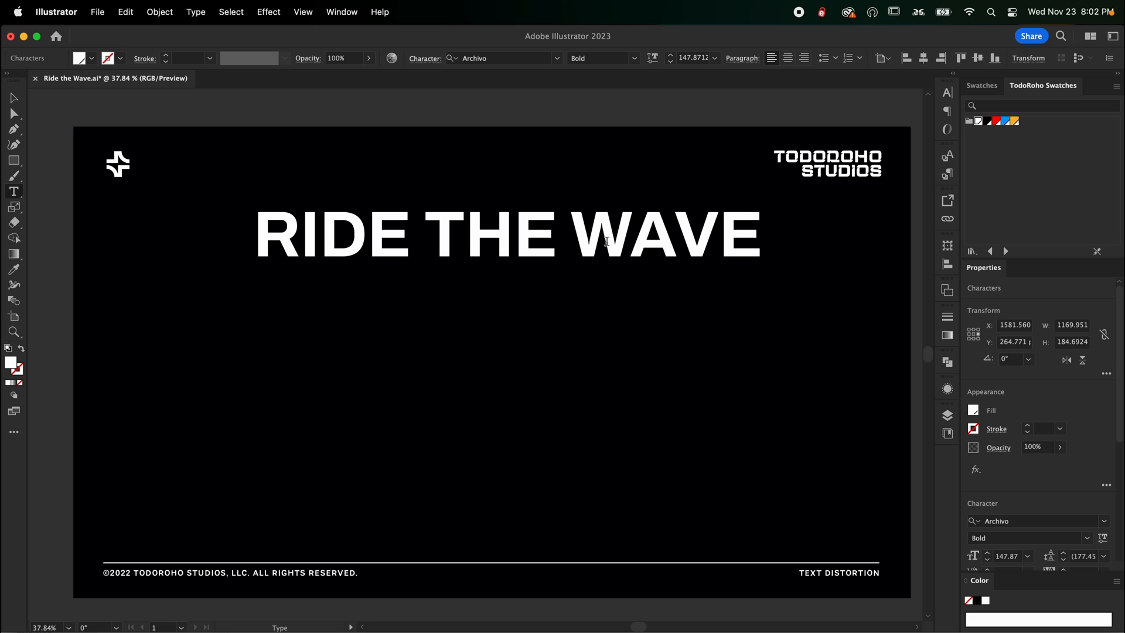
{"action": "key", "text": "super+a"}
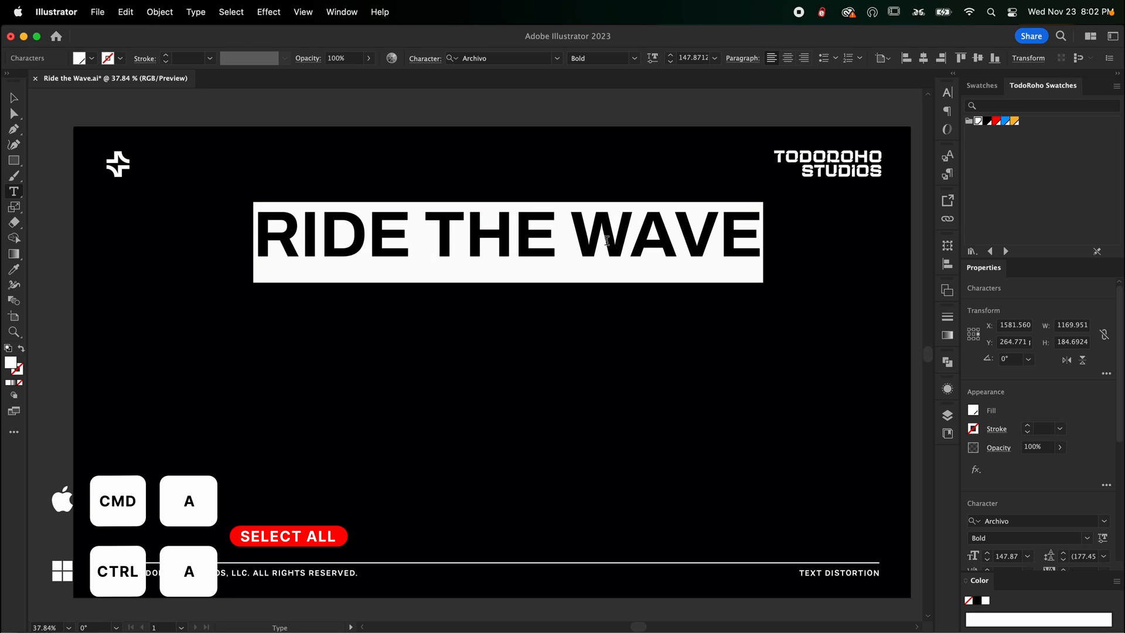
{"action": "key", "text": "super+c"}
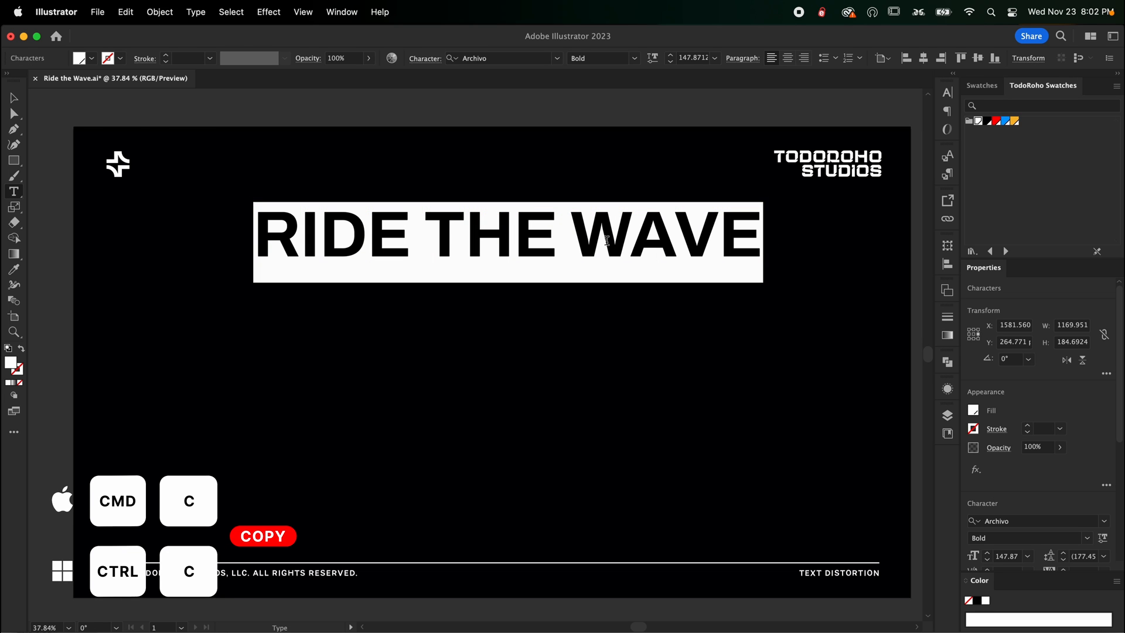
{"action": "key", "text": "Right"}
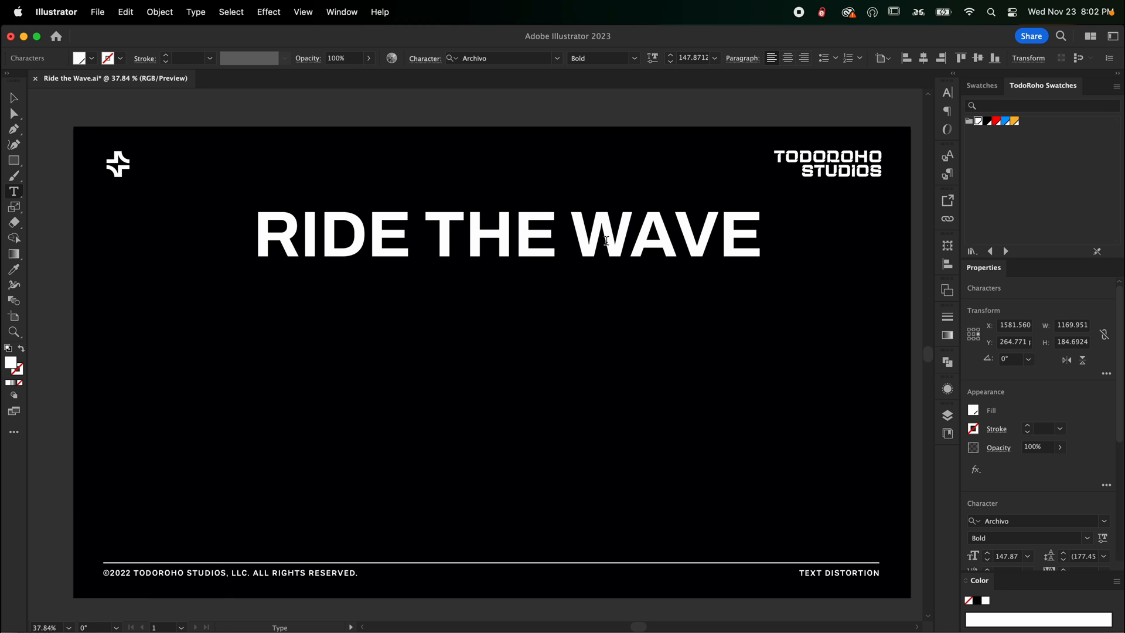
Step: Paste the copied line five times, each on a new line below, and finish editing the text
{"action": "key", "text": "Return"}
{"action": "key", "text": "super+v"}
{"action": "key", "text": "Return"}
{"action": "key", "text": "super+v"}
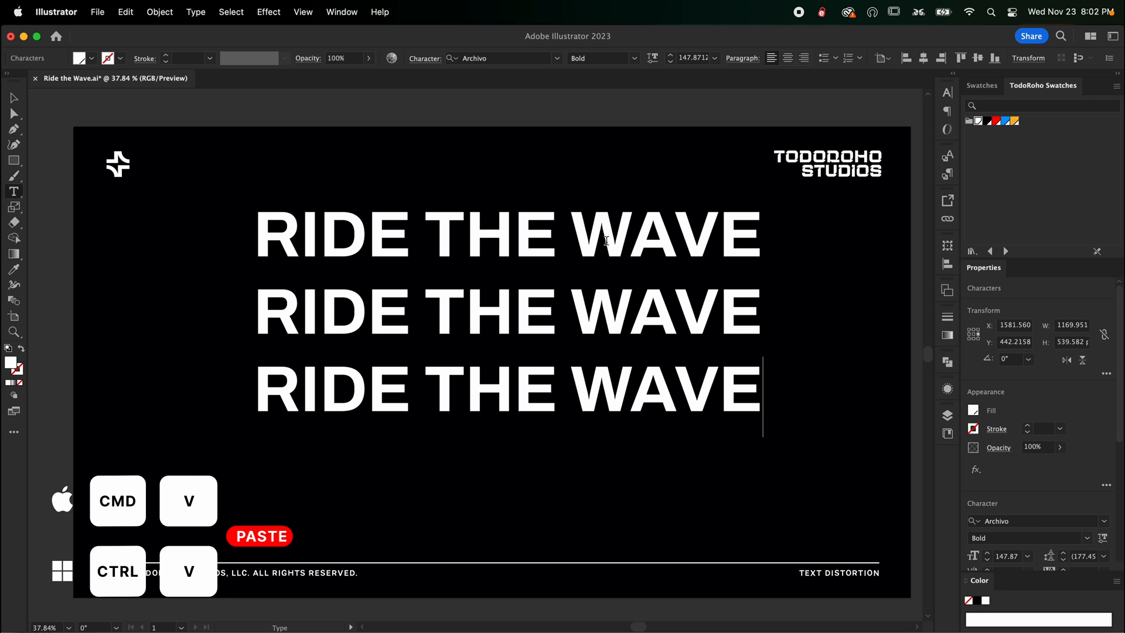
{"action": "key", "text": "Return"}
{"action": "key", "text": "super+v"}
{"action": "key", "text": "Return"}
{"action": "key", "text": "super+v"}
{"action": "key", "text": "Return"}
{"action": "key", "text": "super+v"}
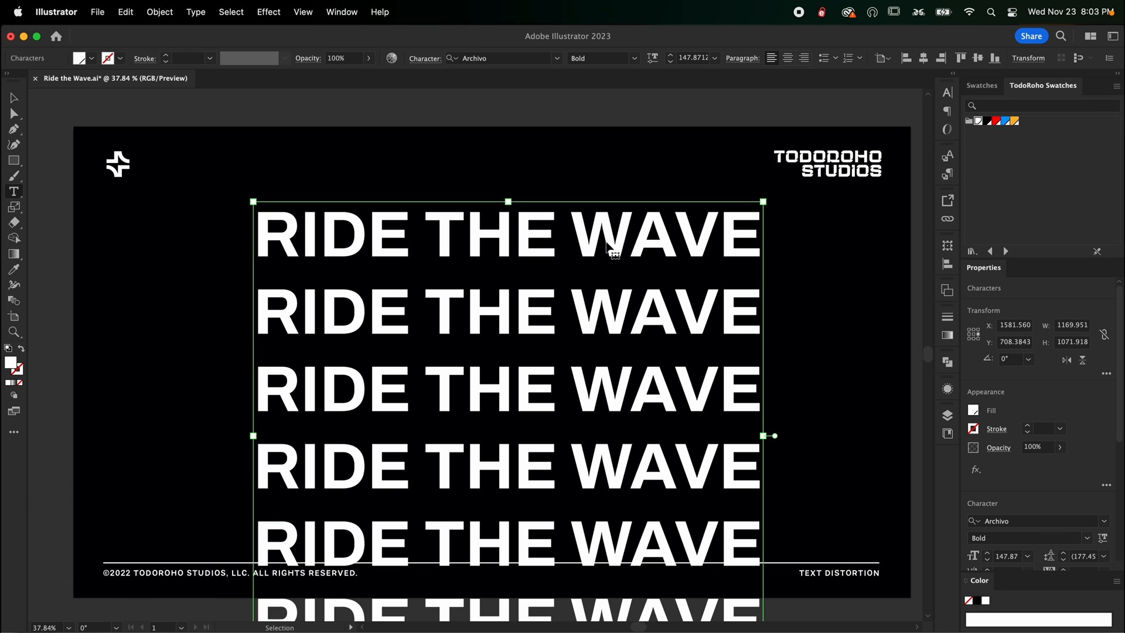
{"action": "key", "text": "super+Return"}
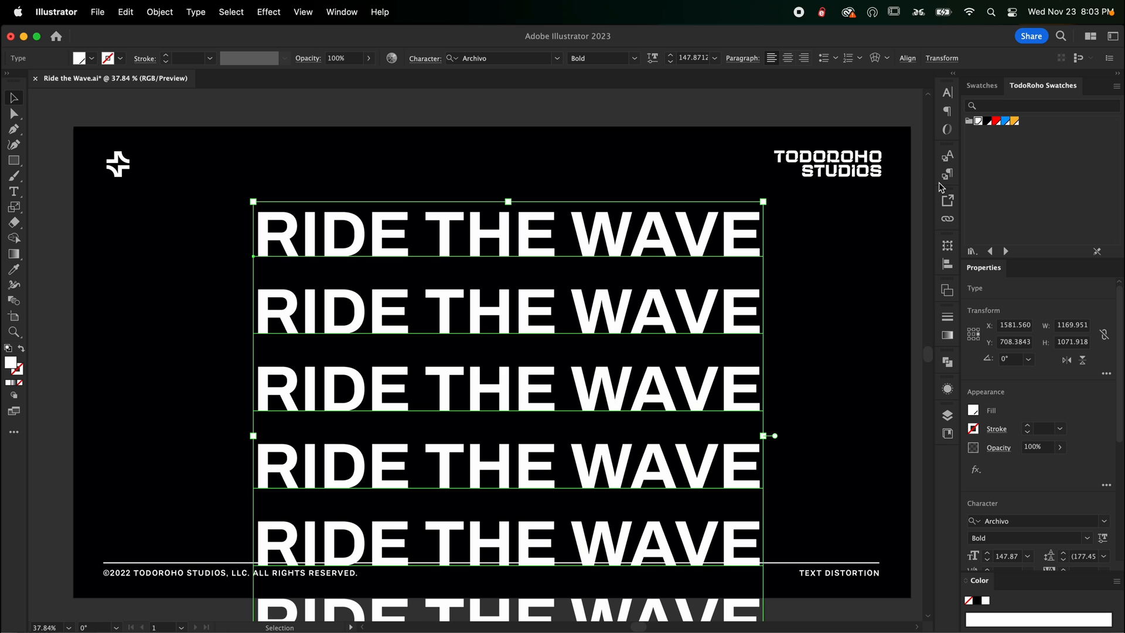
Step: Set the leading of the stacked RIDE THE WAVE text to 135 px
{"action": "key", "text": "super+t"}
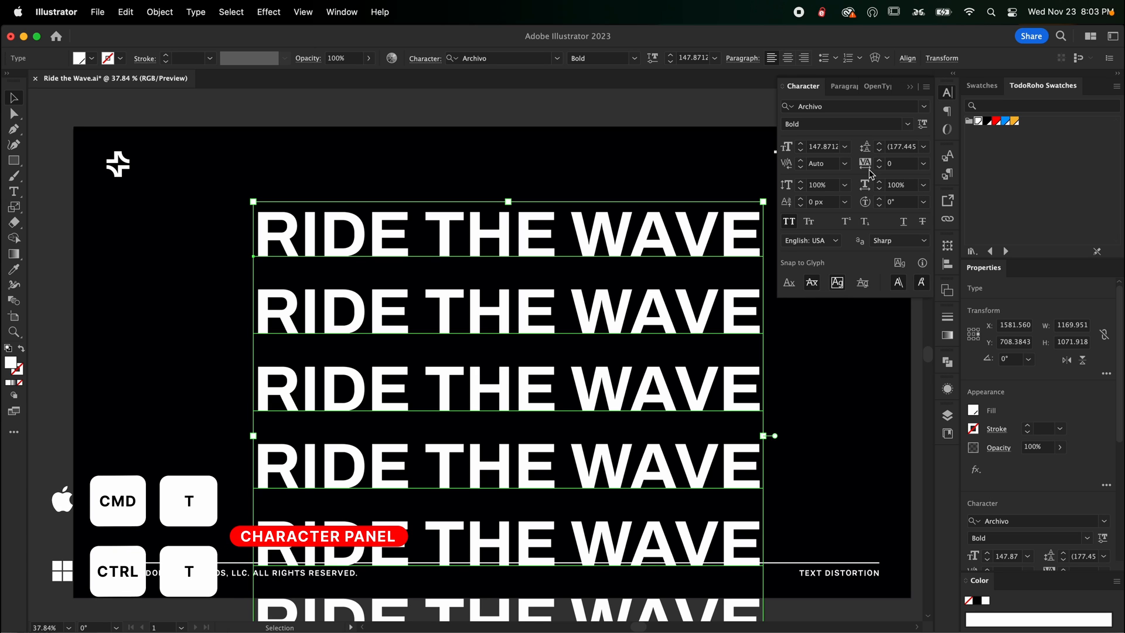
{"action": "left_click", "coordinate": [880, 151]}
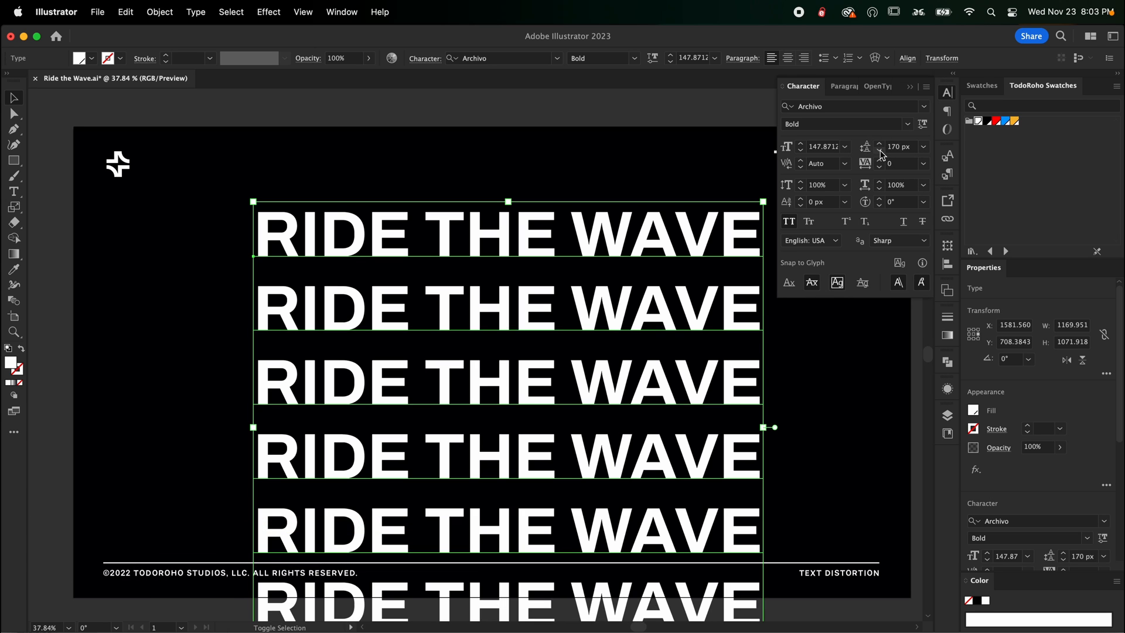
{"action": "left_click", "coordinate": [879, 151]}
{"action": "left_click", "coordinate": [879, 151]}
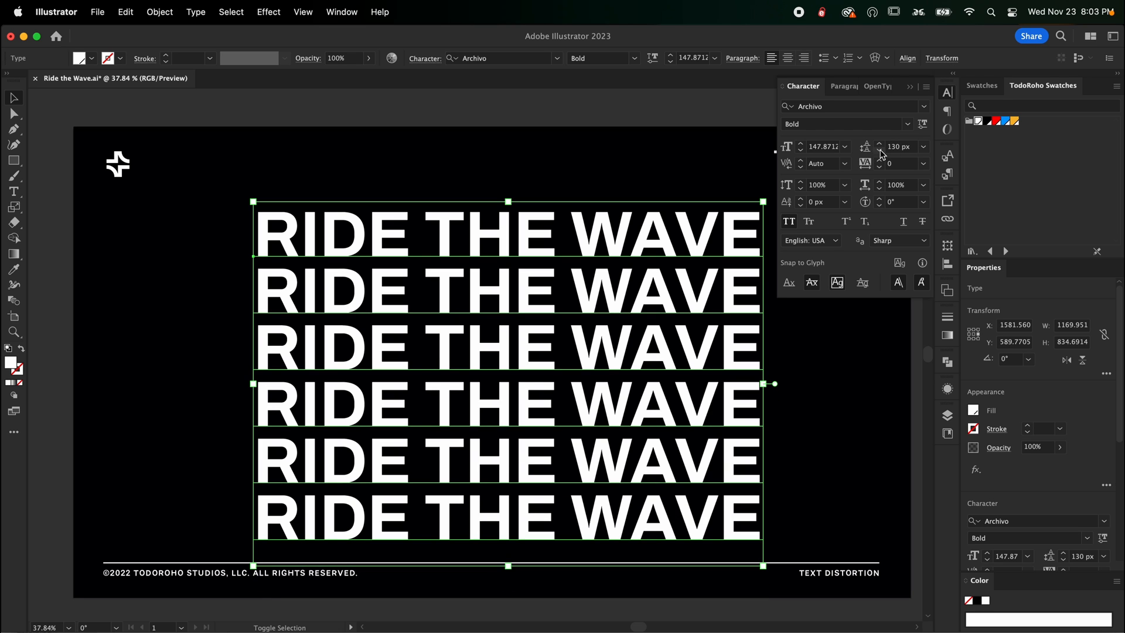
{"action": "left_click", "coordinate": [879, 145]}
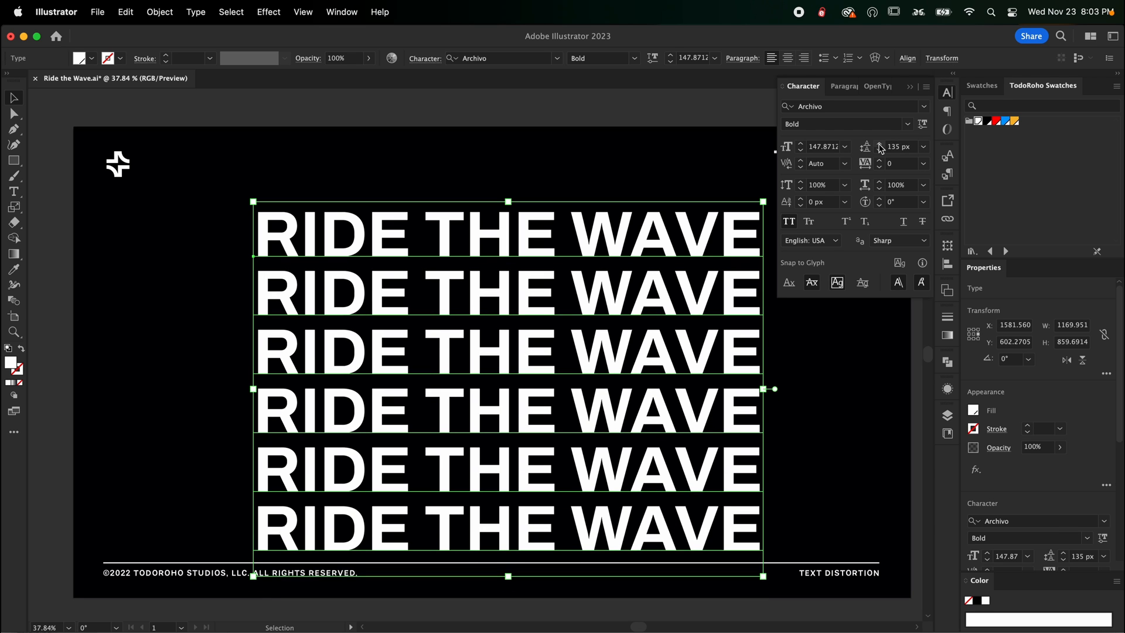
Step: Move the RIDE THE WAVE text block up and centre it horizontally on the artboard
{"action": "left_click_drag", "start_coordinate": [525, 320], "coordinate": [522, 287]}
{"action": "left_click", "coordinate": [907, 59]}
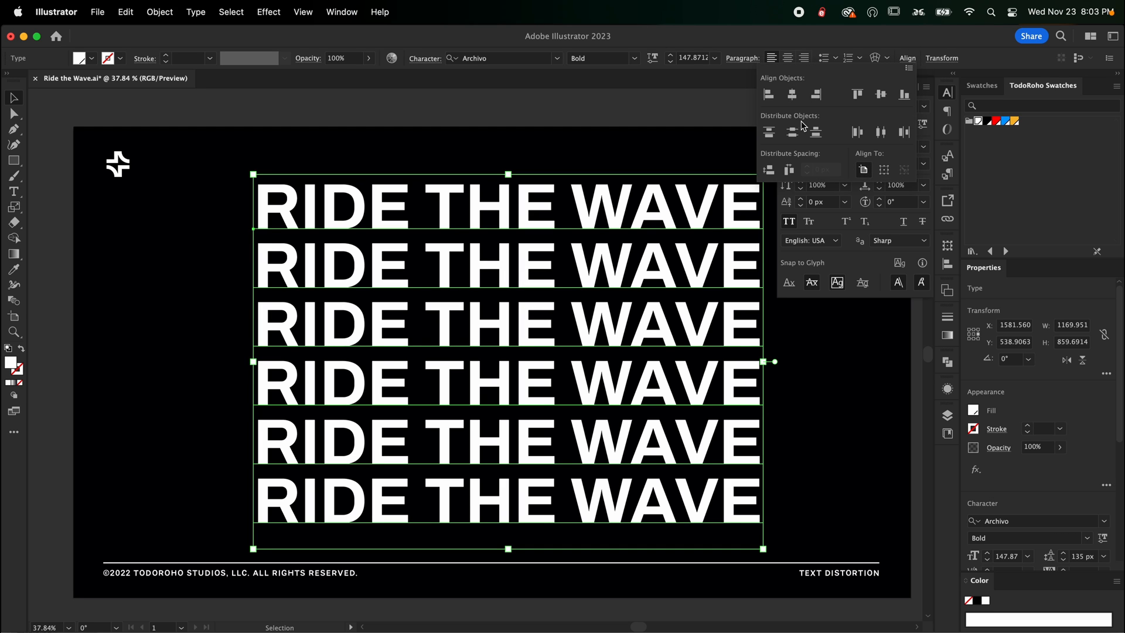
{"action": "left_click", "coordinate": [792, 95]}
{"action": "left_click", "coordinate": [908, 59]}
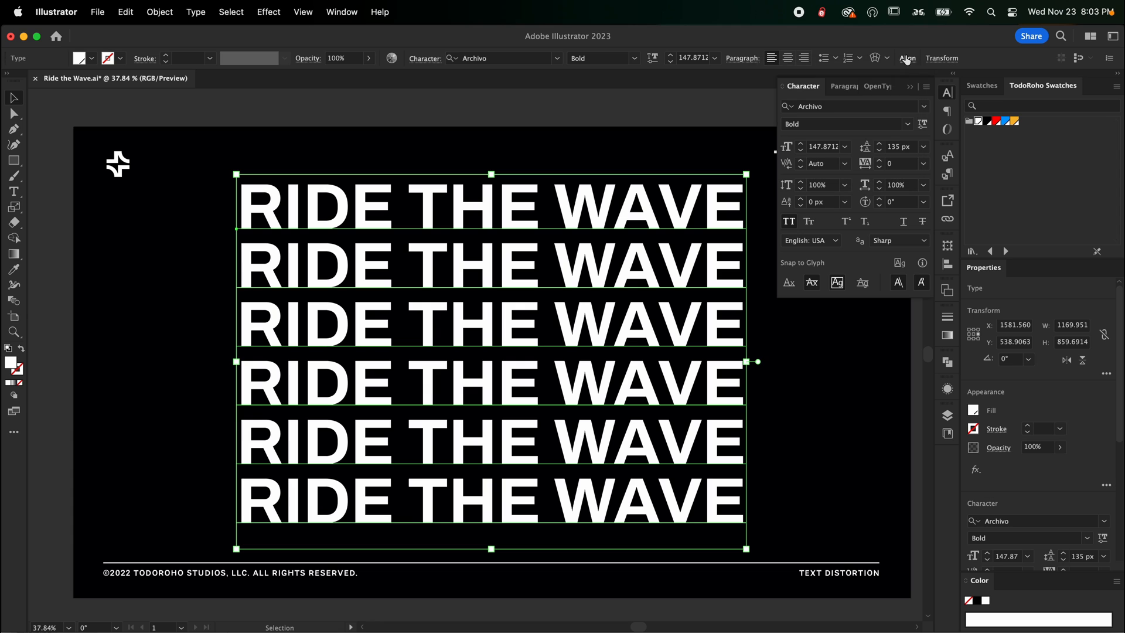
{"action": "left_click", "coordinate": [799, 386]}
{"action": "left_click", "coordinate": [466, 369]}
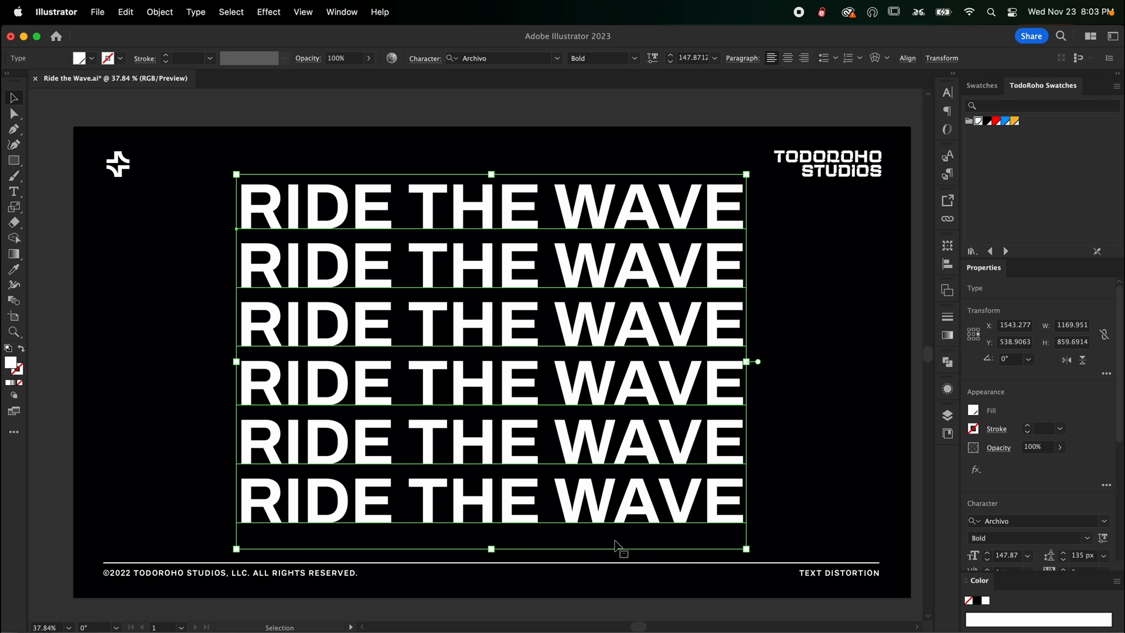
Step: Convert the text block to outlines and apply an envelope mesh with 6 rows and 1 column
{"action": "key", "text": "shift+super+o"}
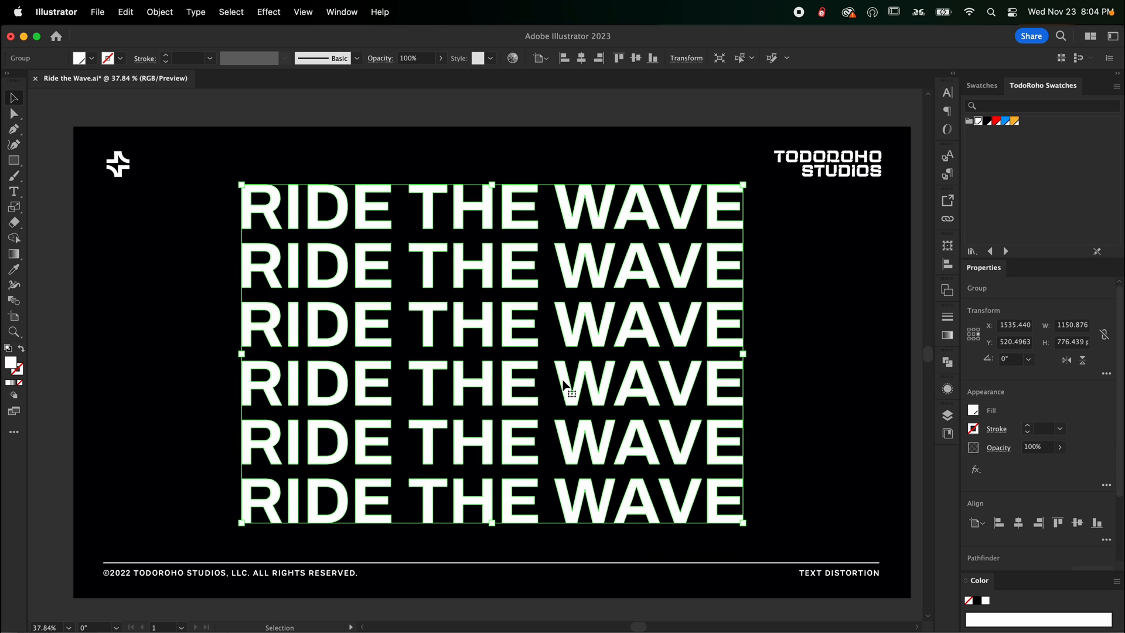
{"action": "left_click", "coordinate": [151, 13]}
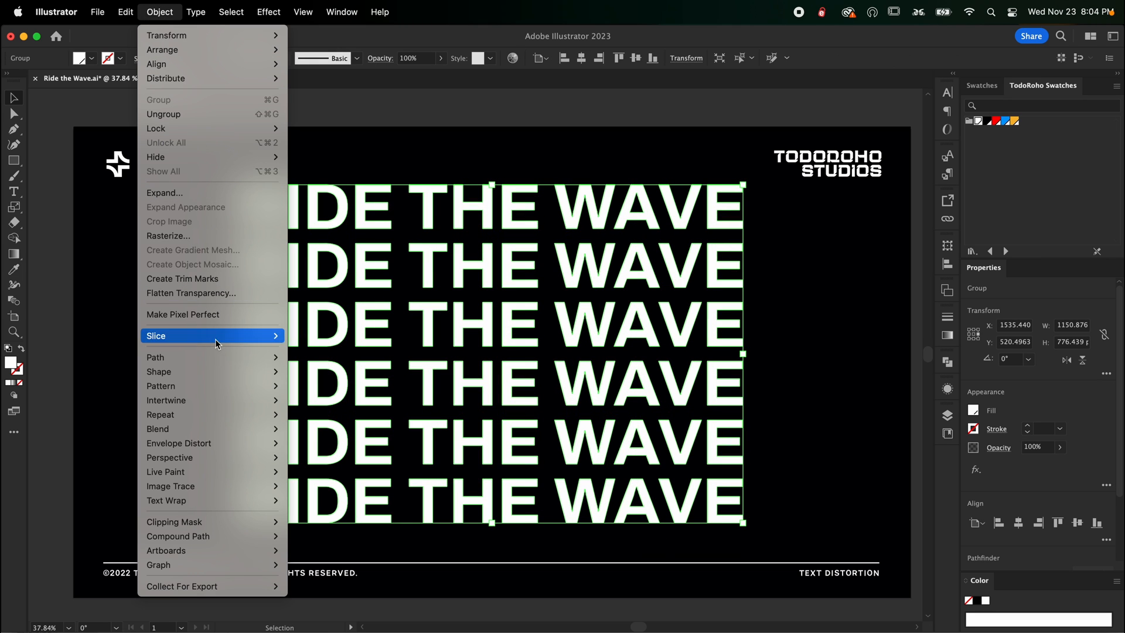
{"action": "mouse_move", "coordinate": [279, 447]}
{"action": "left_click", "coordinate": [346, 457]}
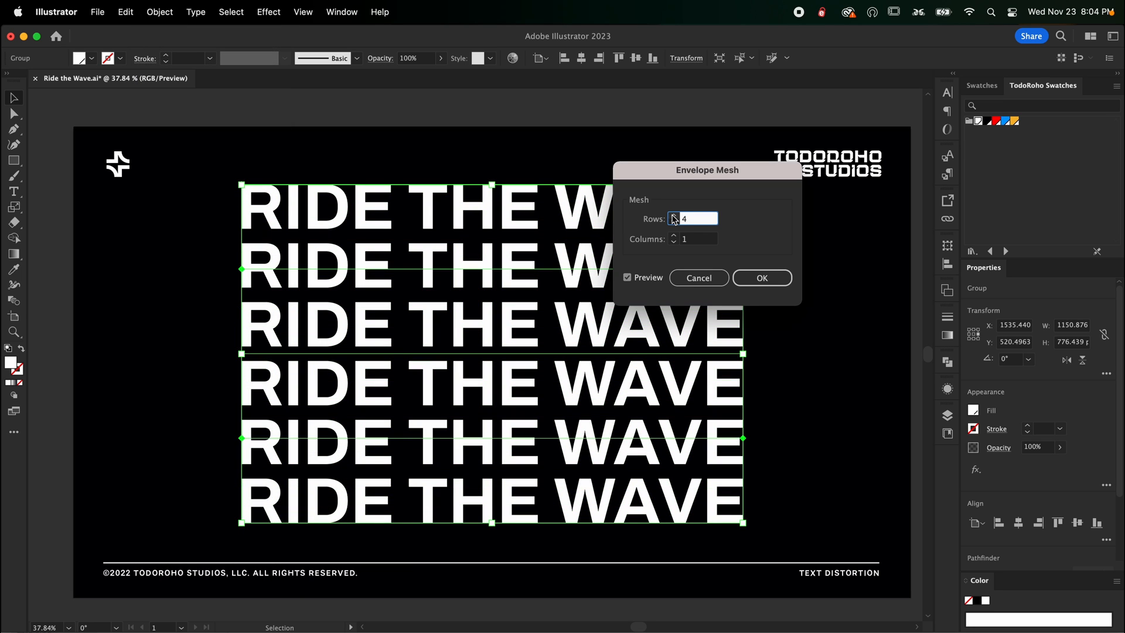
{"action": "type", "text": "6"}
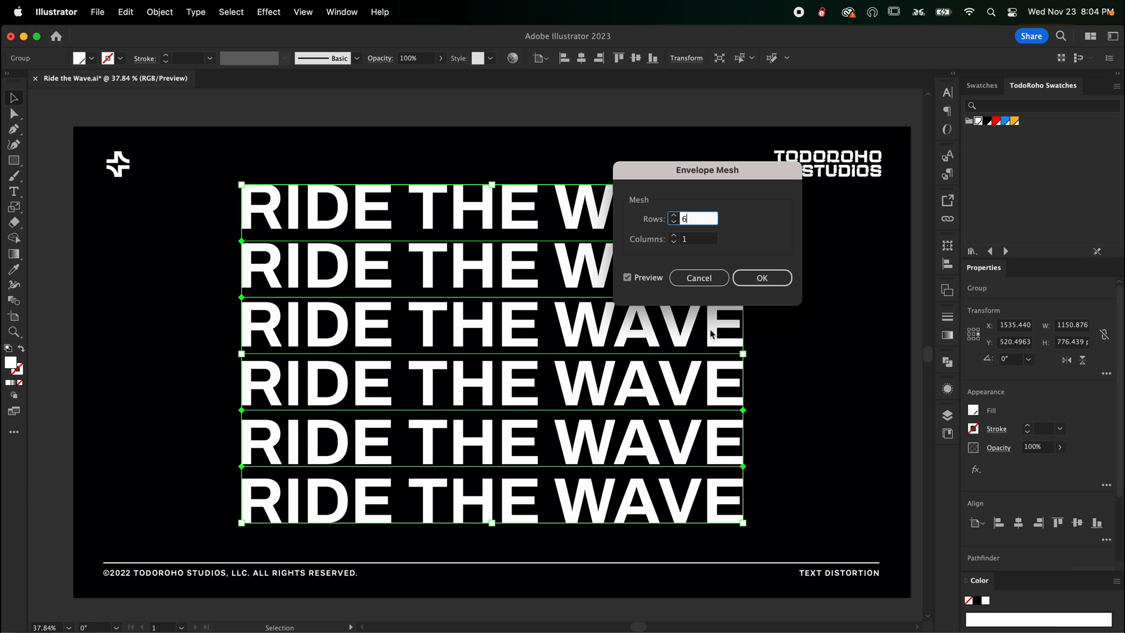
{"action": "left_click", "coordinate": [761, 278]}
Step: Try to bend the first three inner horizontal mesh lines into waves by offsetting their handles in opposite directions
{"action": "key", "text": "a"}
{"action": "left_click", "coordinate": [574, 241]}
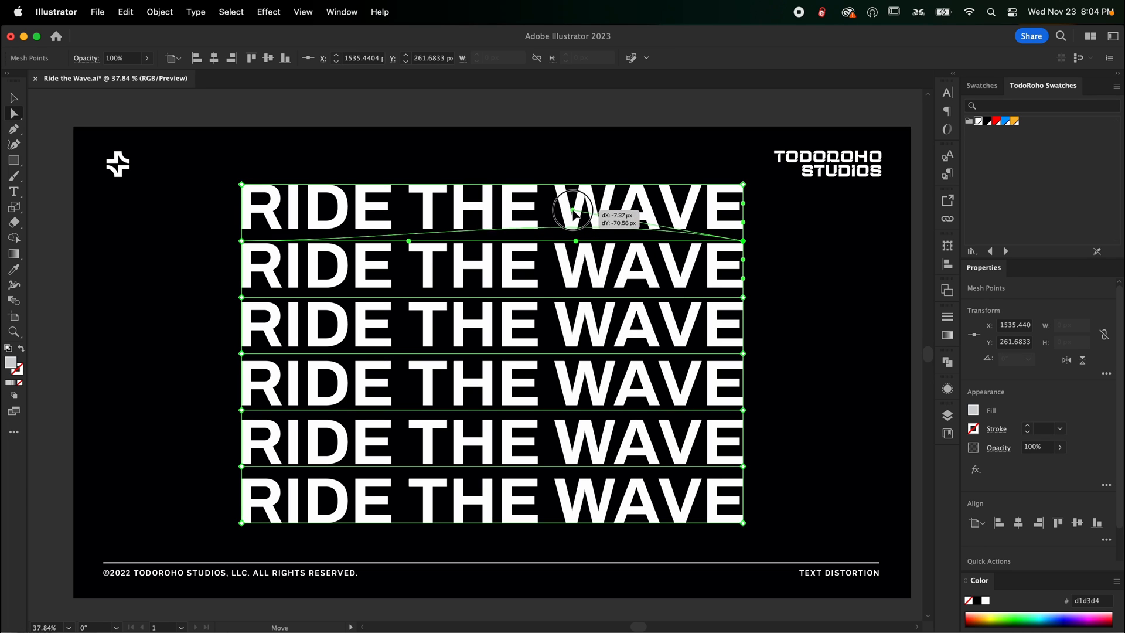
{"action": "left_click_drag", "start_coordinate": [576, 240], "coordinate": [573, 213]}
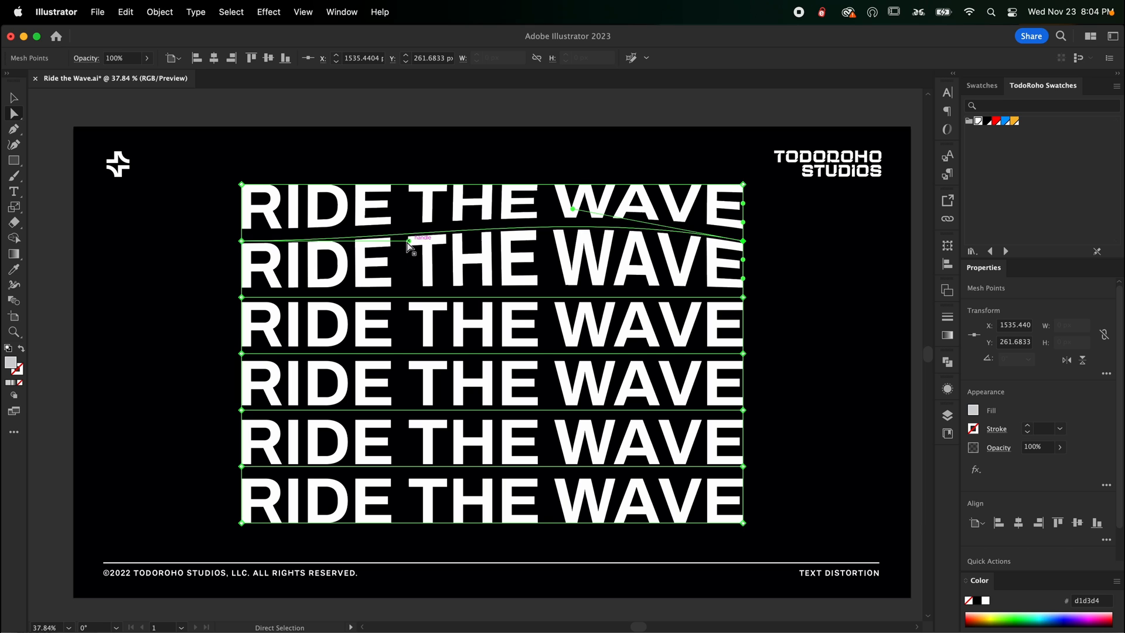
{"action": "left_click_drag", "start_coordinate": [409, 240], "coordinate": [404, 258]}
{"action": "left_click", "coordinate": [482, 298]}
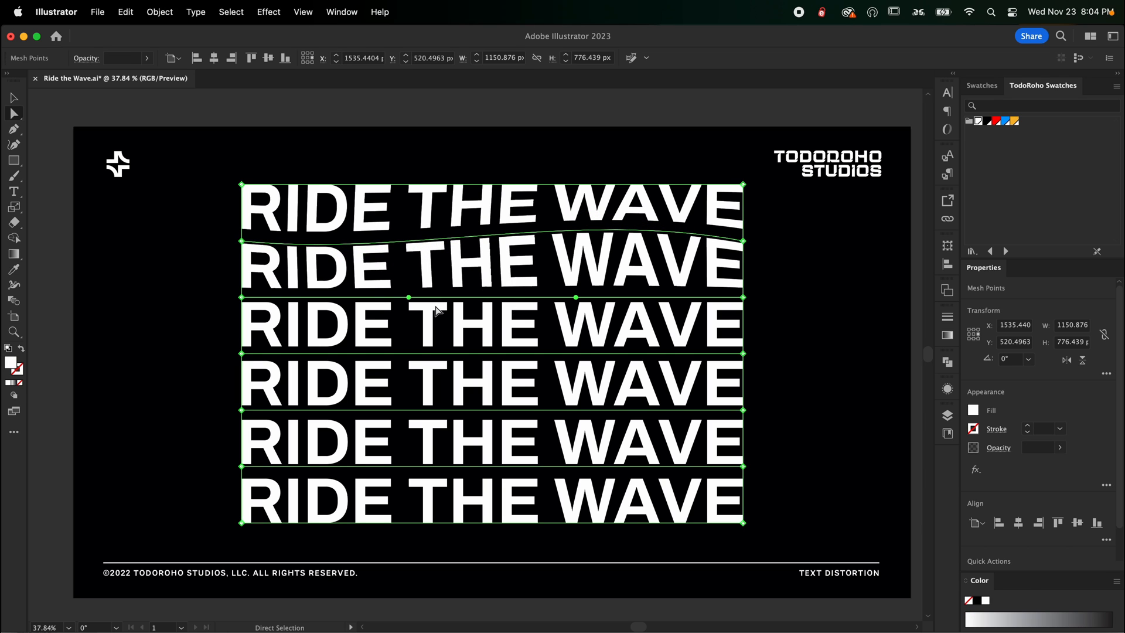
{"action": "left_click_drag", "start_coordinate": [408, 297], "coordinate": [406, 267]}
{"action": "left_click_drag", "start_coordinate": [575, 297], "coordinate": [575, 323]}
{"action": "left_click", "coordinate": [375, 354]}
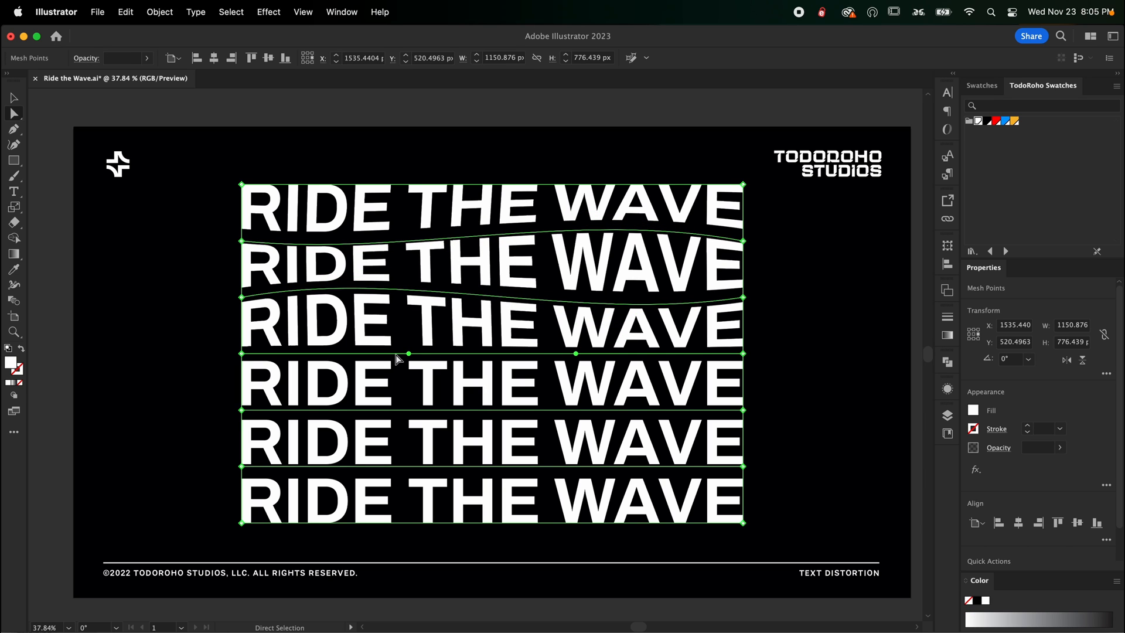
{"action": "left_click_drag", "start_coordinate": [409, 354], "coordinate": [407, 317]}
{"action": "left_click_drag", "start_coordinate": [576, 353], "coordinate": [573, 380]}
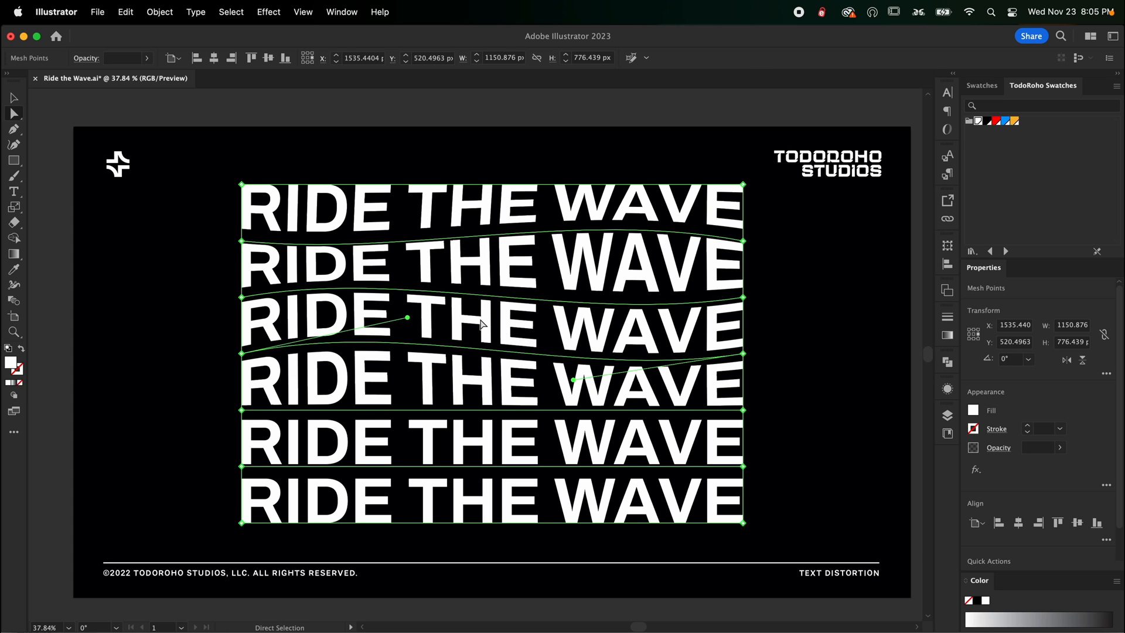
Step: Undo the handle edits on the inner mesh lines
{"action": "key", "text": "super+z"}
{"action": "key", "text": "super+z"}
{"action": "key", "text": "super+z"}
{"action": "key", "text": "super+z"}
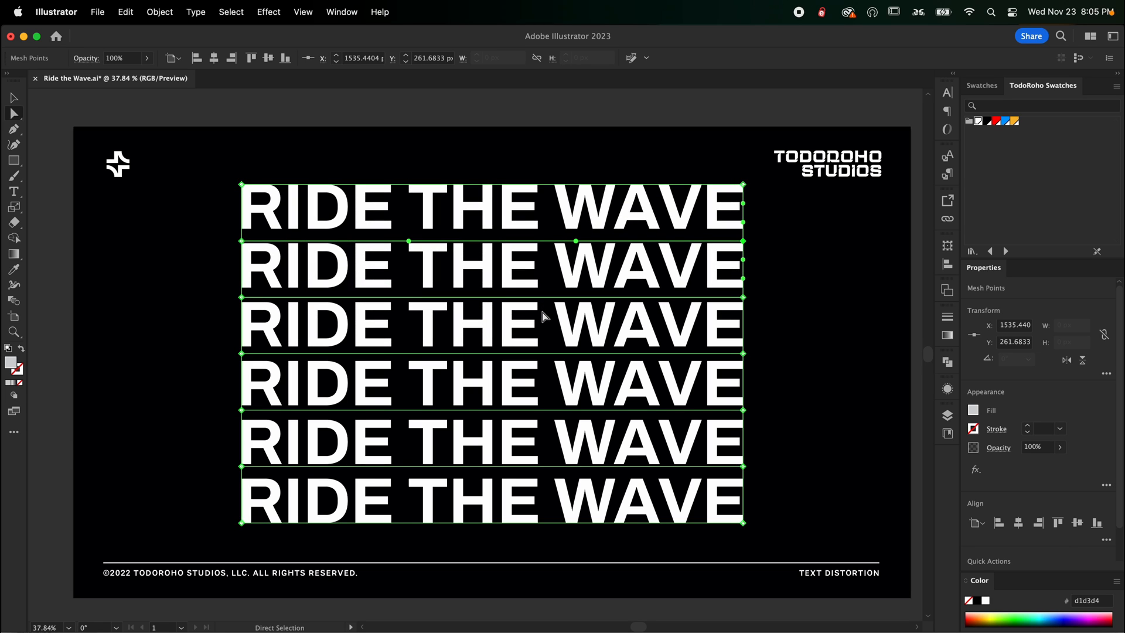
Step: Select the whole envelope object and set its mesh columns to 2
{"action": "key", "text": "v"}
{"action": "left_click", "coordinate": [888, 306]}
{"action": "left_click", "coordinate": [527, 283]}
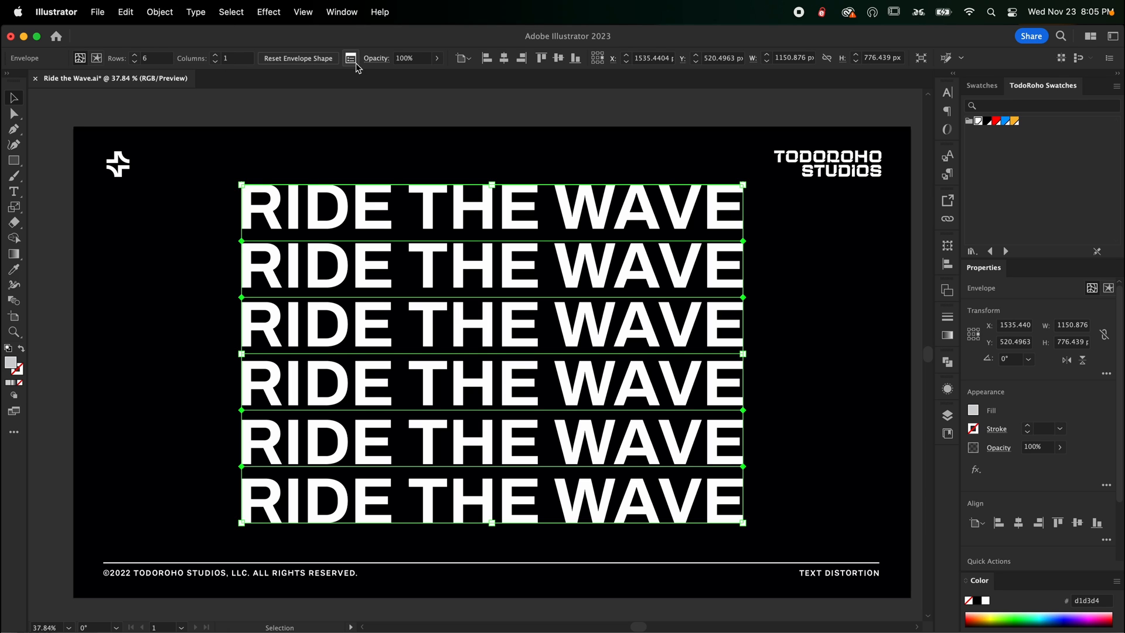
{"action": "left_click", "coordinate": [215, 56]}
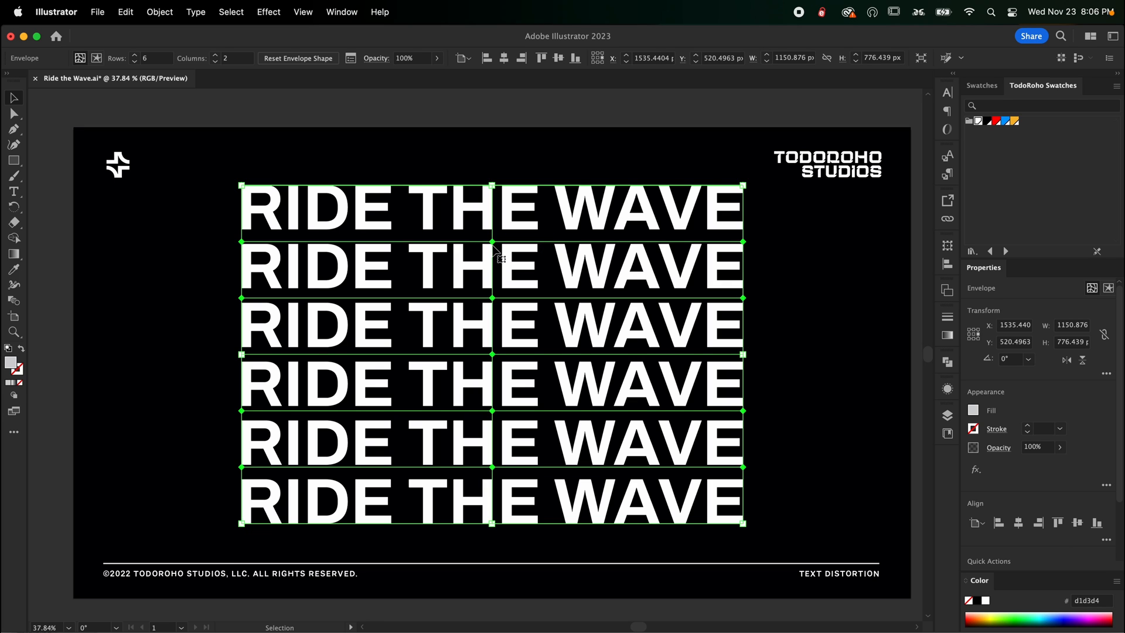
Step: Curve the first inner mesh line into a wave by tilting its centre point's handle down on the right side
{"action": "key", "text": "a"}
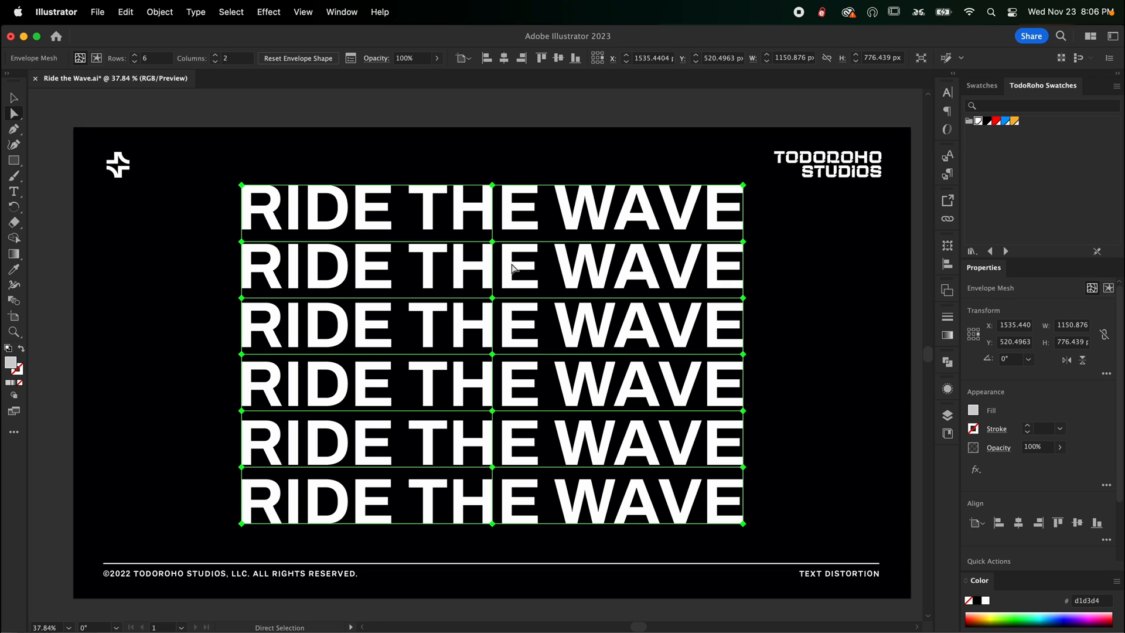
{"action": "left_click", "coordinate": [492, 241]}
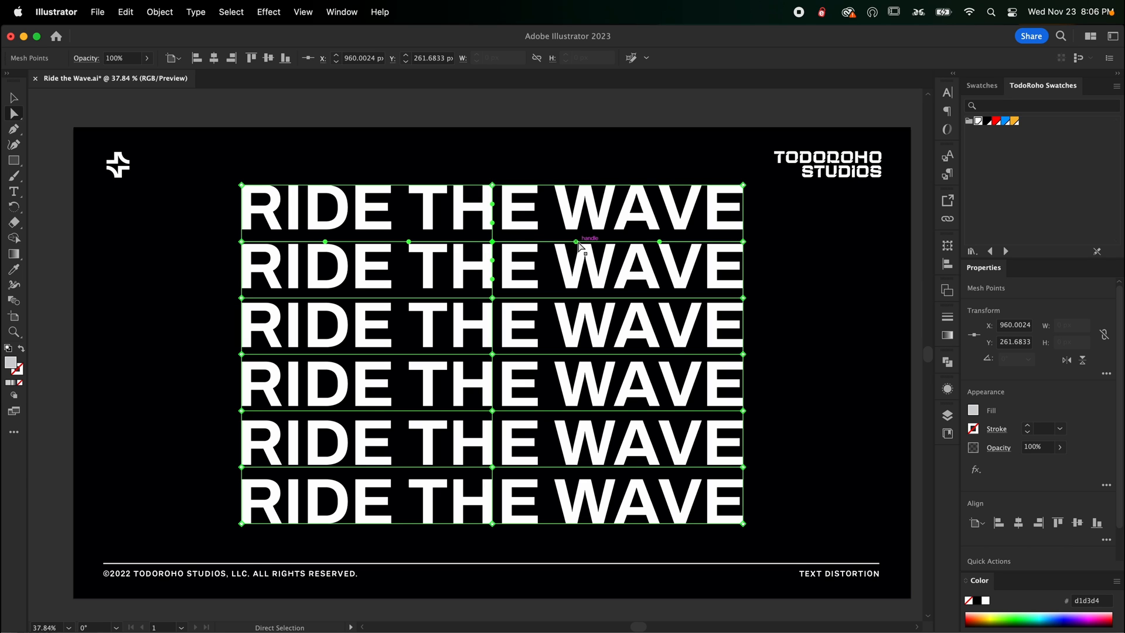
{"action": "left_click_drag", "start_coordinate": [576, 241], "coordinate": [576, 266]}
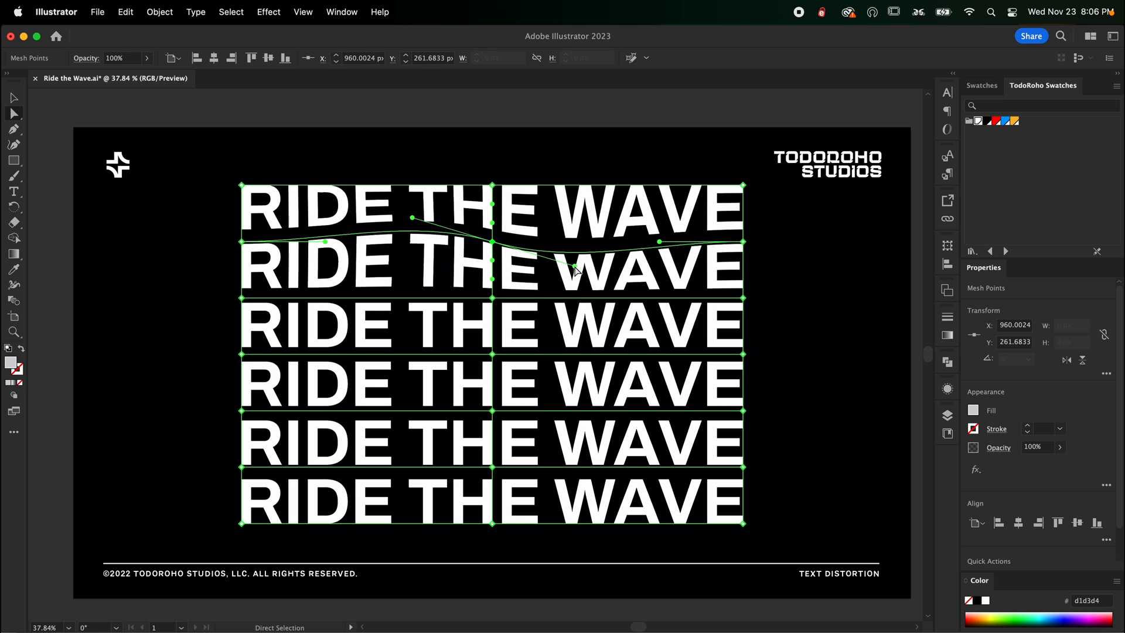
Step: Rotate the centre mesh points of the second, third and fourth inner lines in alternating directions to form waves
{"action": "left_click", "coordinate": [492, 297]}
{"action": "key", "text": "r"}
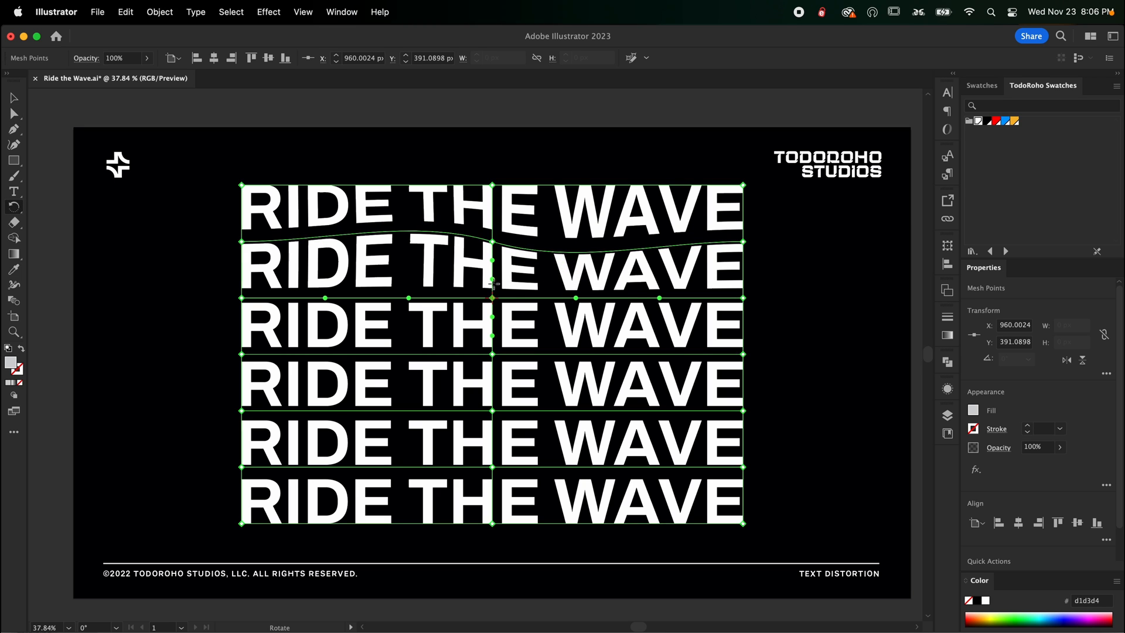
{"action": "left_click_drag", "start_coordinate": [447, 265], "coordinate": [413, 283]}
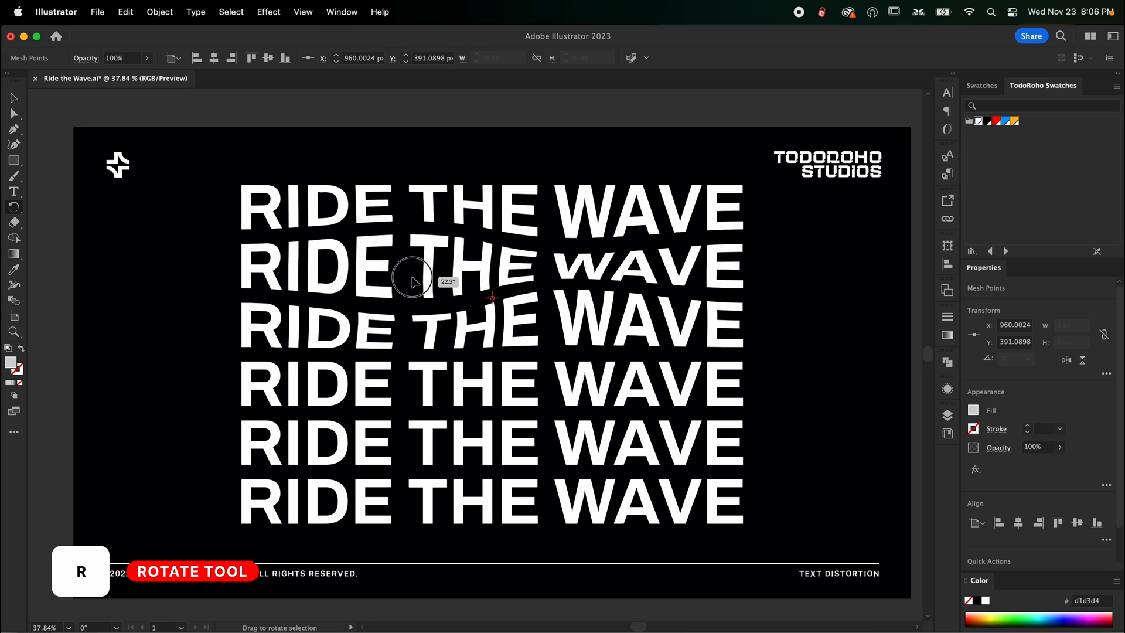
{"action": "left_click_drag", "start_coordinate": [553, 374], "coordinate": [541, 395]}
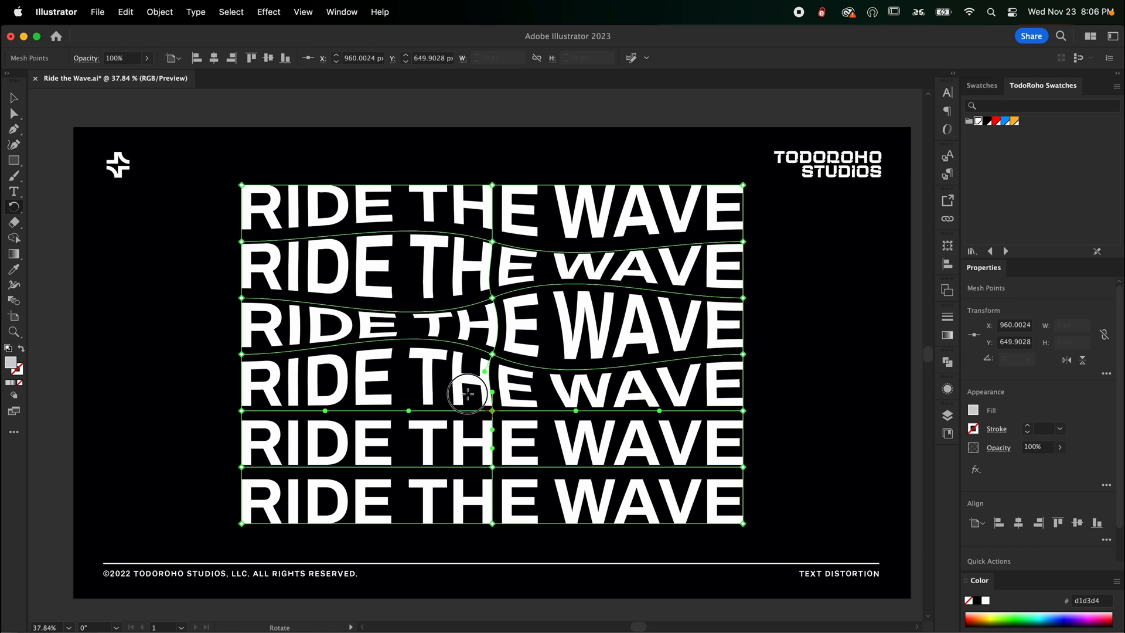
{"action": "left_click_drag", "start_coordinate": [468, 393], "coordinate": [451, 419]}
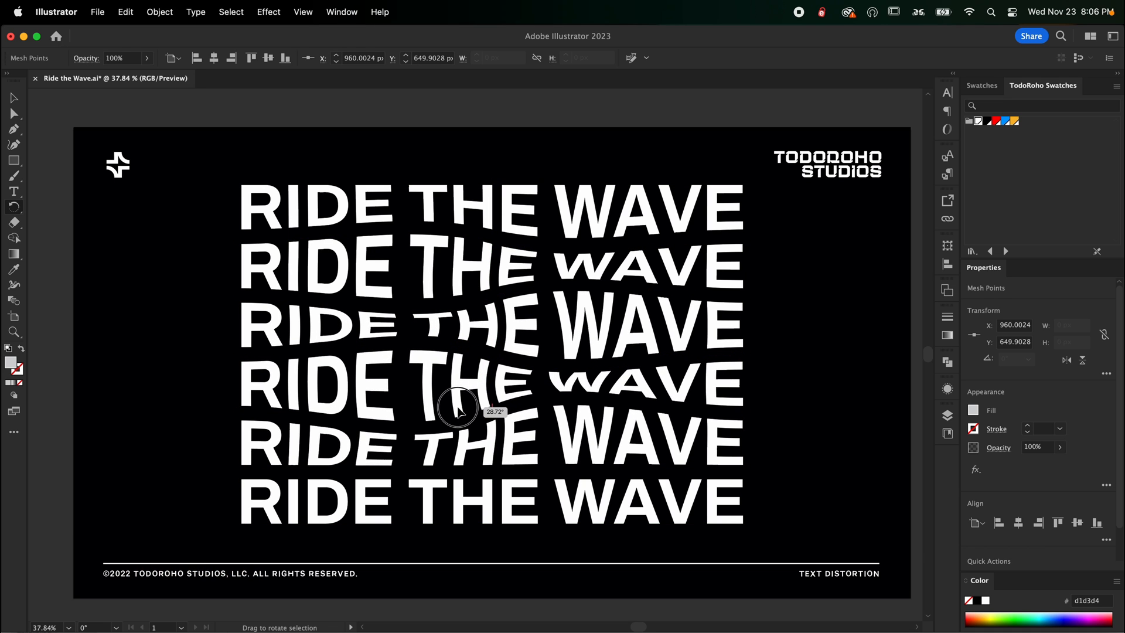
Step: Rotate the centre mesh point of the fifth inner line clockwise to continue the alternating waves, and deselect the artwork
{"action": "key", "text": "a"}
{"action": "left_click", "coordinate": [493, 468]}
{"action": "key", "text": "r"}
{"action": "left_click_drag", "start_coordinate": [580, 457], "coordinate": [574, 492]}
{"action": "key", "text": "a"}
{"action": "key", "text": "shift+super+a"}
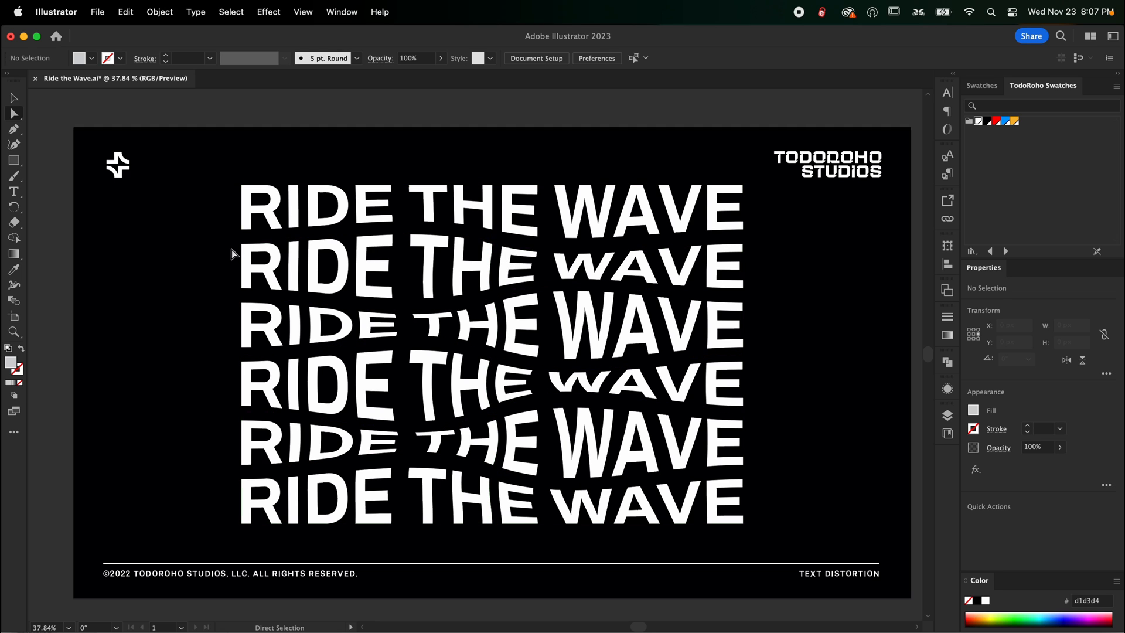
Step: Realign the vertical handles of the centre mesh points to straighten the middle column line, and deselect the artwork
{"action": "left_click", "coordinate": [492, 241]}
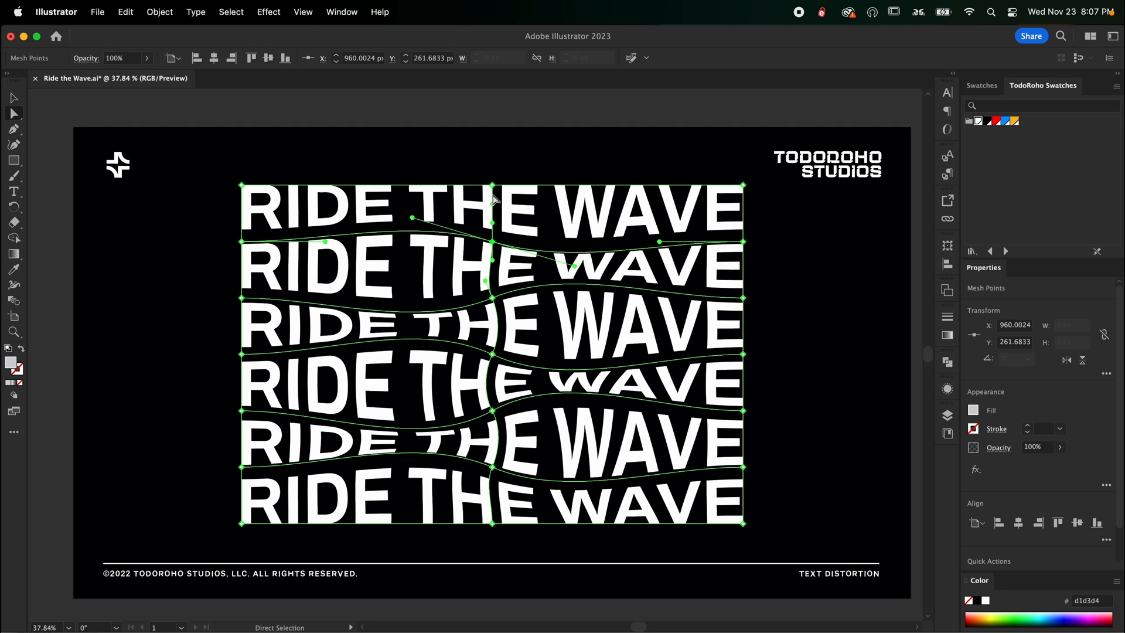
{"action": "left_click", "coordinate": [493, 297]}
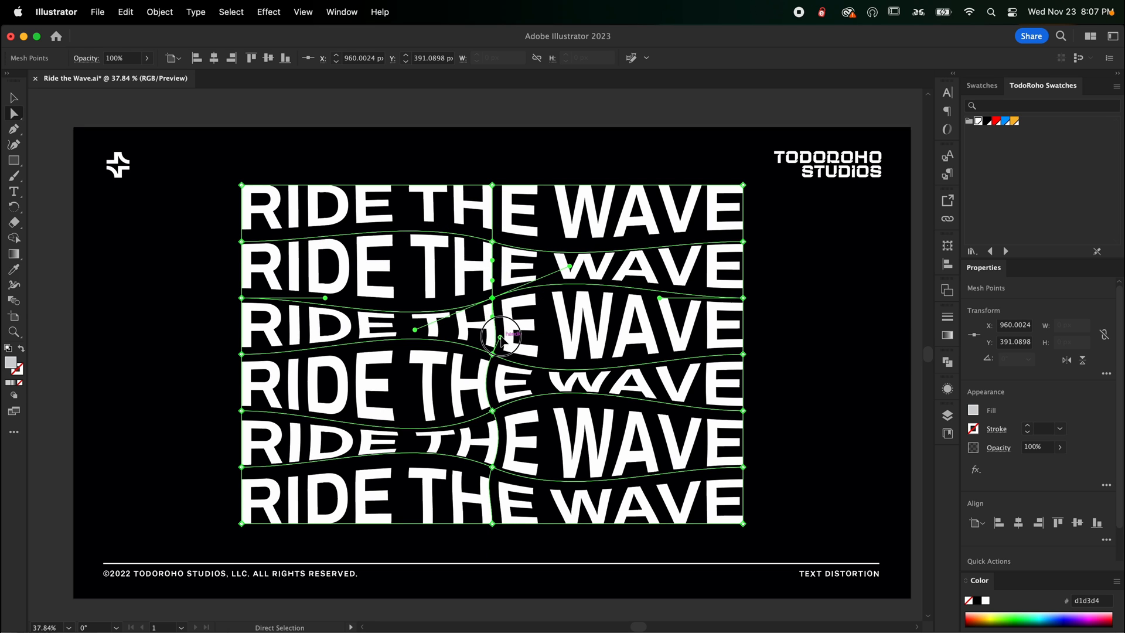
{"action": "left_click", "coordinate": [493, 410]}
{"action": "left_click_drag", "start_coordinate": [503, 457], "coordinate": [532, 447]}
{"action": "key", "text": "super+z"}
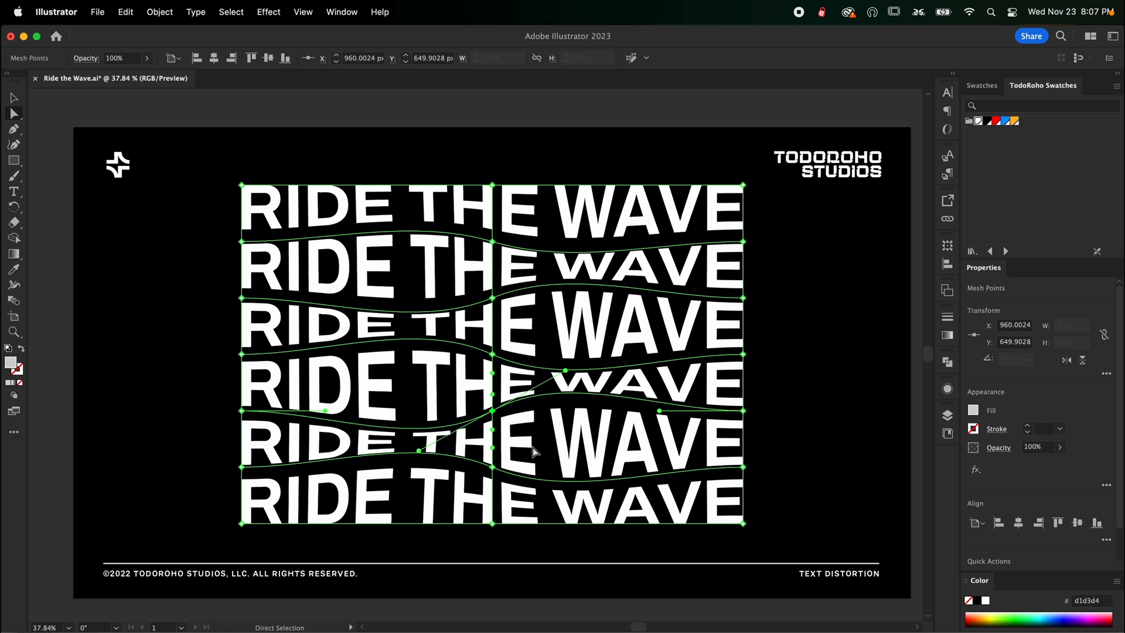
{"action": "key", "text": "super+shift+a"}
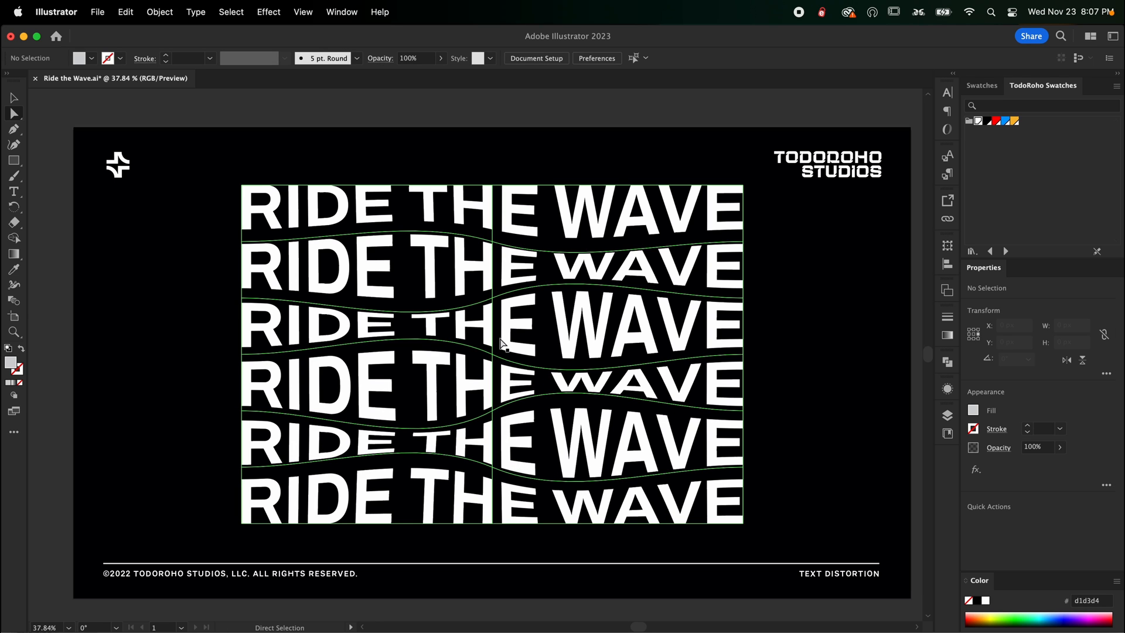
Step: Smooth the first inner mesh line's wave by bending its right end handle downward and its left end handle upward
{"action": "scroll", "coordinate": [503, 410], "scroll_direction": "up", "scroll_amount": 1}
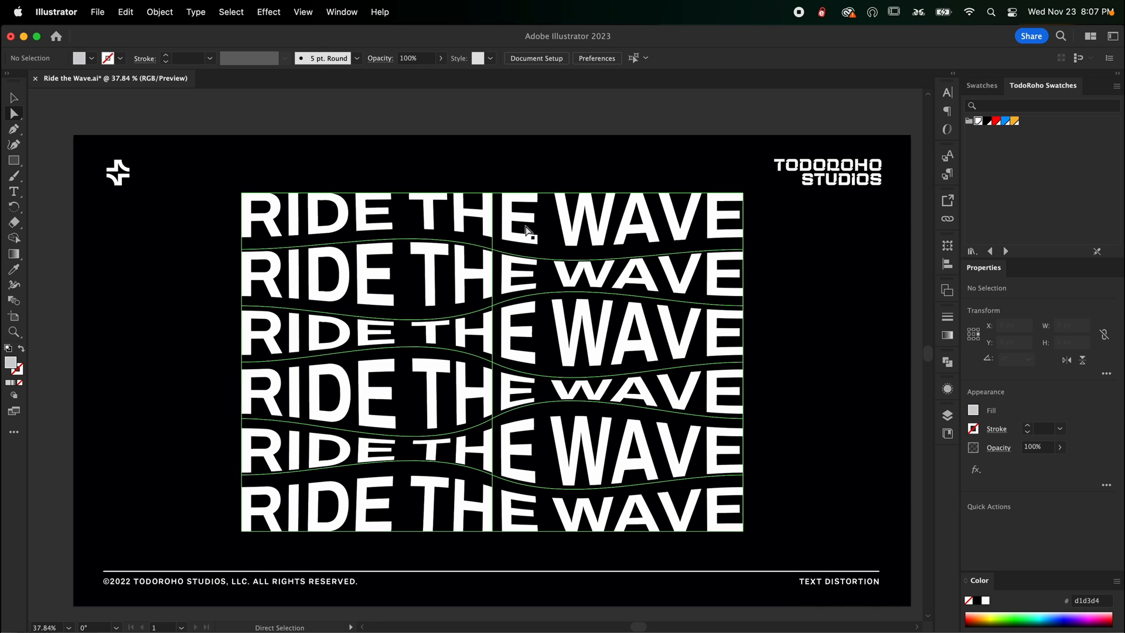
{"action": "left_click", "coordinate": [743, 249]}
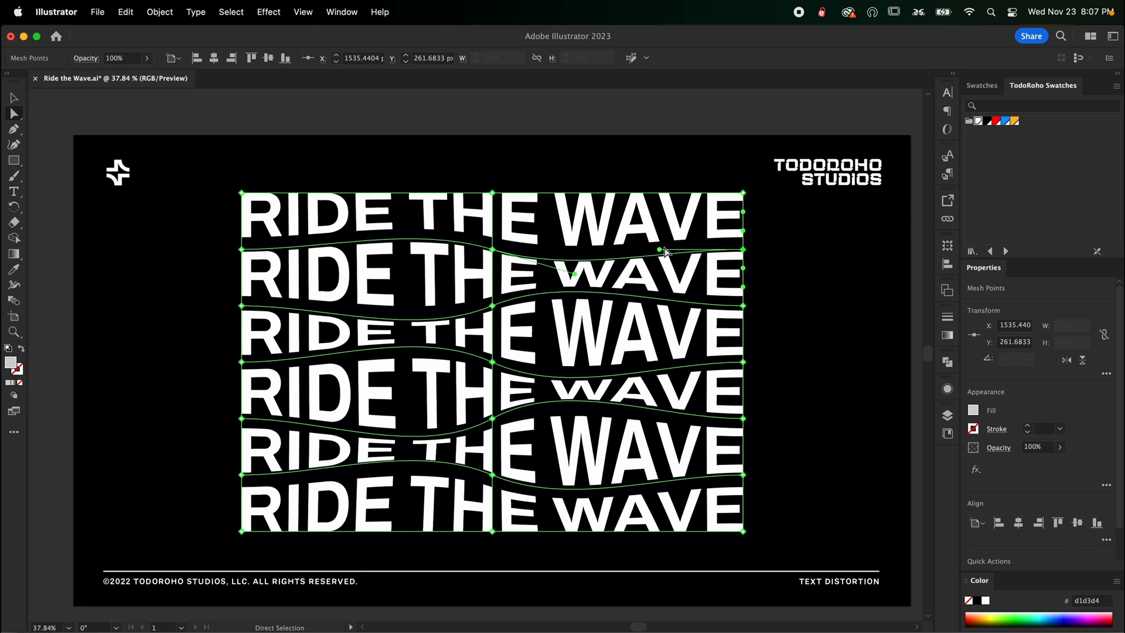
{"action": "left_click_drag", "start_coordinate": [664, 247], "coordinate": [665, 266]}
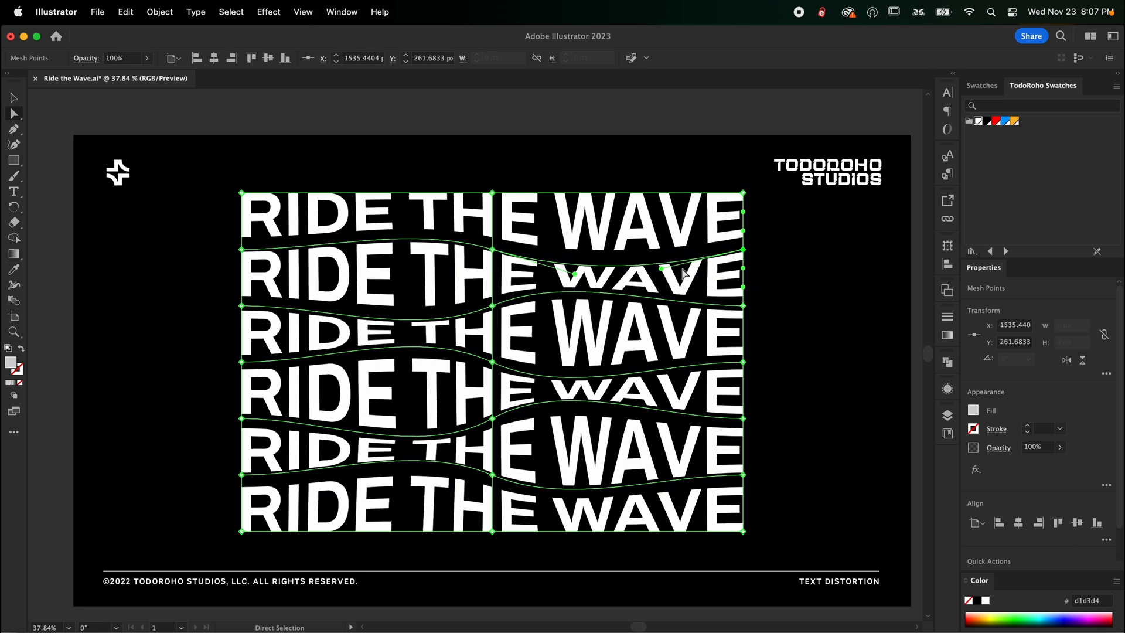
{"action": "left_click", "coordinate": [243, 250]}
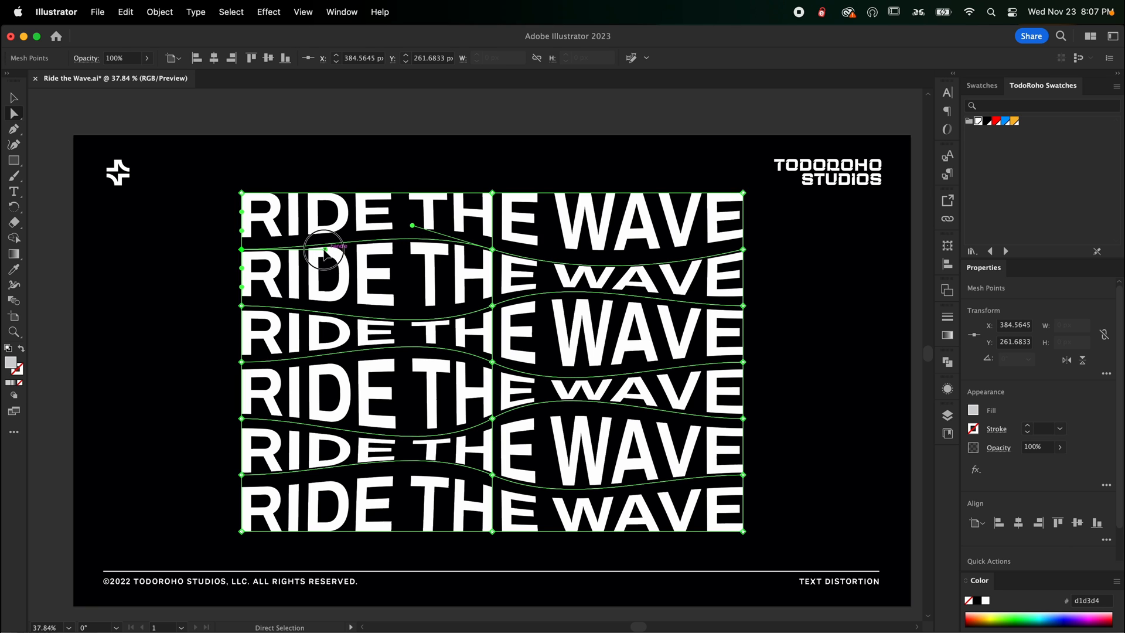
{"action": "mouse_move", "coordinate": [325, 248]}
{"action": "left_mouse_down"}
{"action": "mouse_move", "coordinate": [364, 242]}
{"action": "mouse_move", "coordinate": [327, 251]}
{"action": "left_mouse_up"}
Step: Bend the end handles of the second and third inner mesh lines to follow their alternating waves
{"action": "left_click", "coordinate": [242, 305]}
{"action": "left_click_drag", "start_coordinate": [325, 305], "coordinate": [326, 319]}
{"action": "left_click", "coordinate": [742, 306]}
{"action": "left_click_drag", "start_coordinate": [659, 305], "coordinate": [660, 294]}
{"action": "left_click", "coordinate": [241, 362]}
{"action": "left_click_drag", "start_coordinate": [325, 362], "coordinate": [324, 346]}
{"action": "left_click", "coordinate": [743, 362]}
{"action": "left_click_drag", "start_coordinate": [659, 362], "coordinate": [660, 377]}
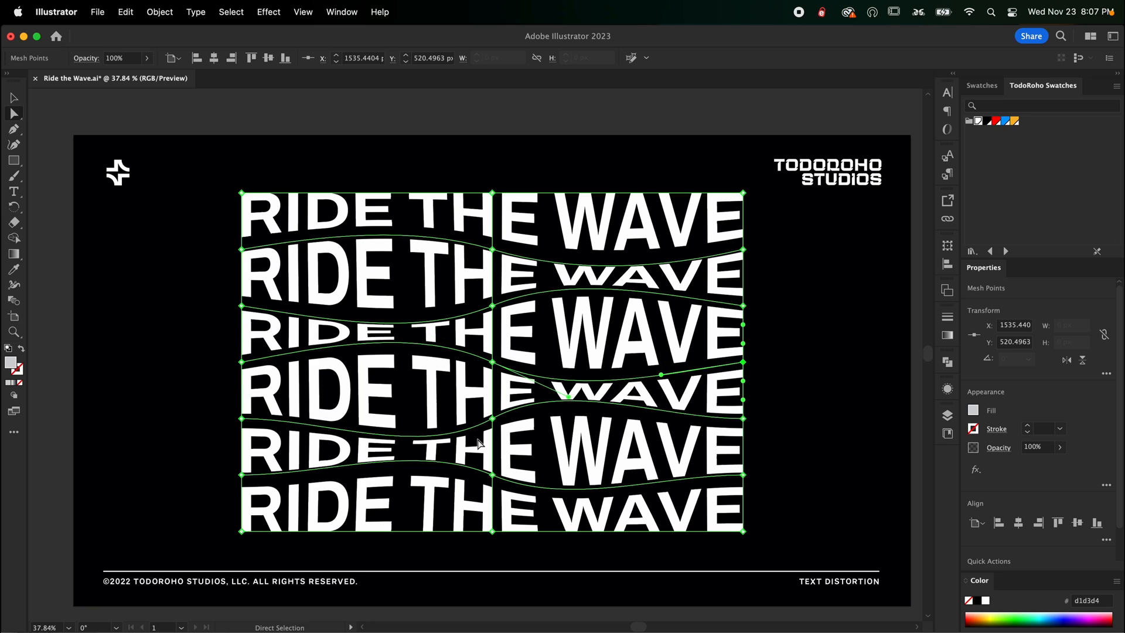
Step: Bend the end handles of the fourth and fifth inner mesh lines to match their waves, and deselect the artwork
{"action": "left_click", "coordinate": [241, 419]}
{"action": "left_click_drag", "start_coordinate": [325, 419], "coordinate": [326, 434]}
{"action": "left_click", "coordinate": [743, 418]}
{"action": "left_click_drag", "start_coordinate": [659, 418], "coordinate": [660, 403]}
{"action": "left_click", "coordinate": [241, 475]}
{"action": "left_click_drag", "start_coordinate": [325, 475], "coordinate": [325, 459]}
{"action": "left_click", "coordinate": [743, 474]}
{"action": "left_click_drag", "start_coordinate": [659, 475], "coordinate": [659, 489]}
{"action": "left_click", "coordinate": [836, 464]}
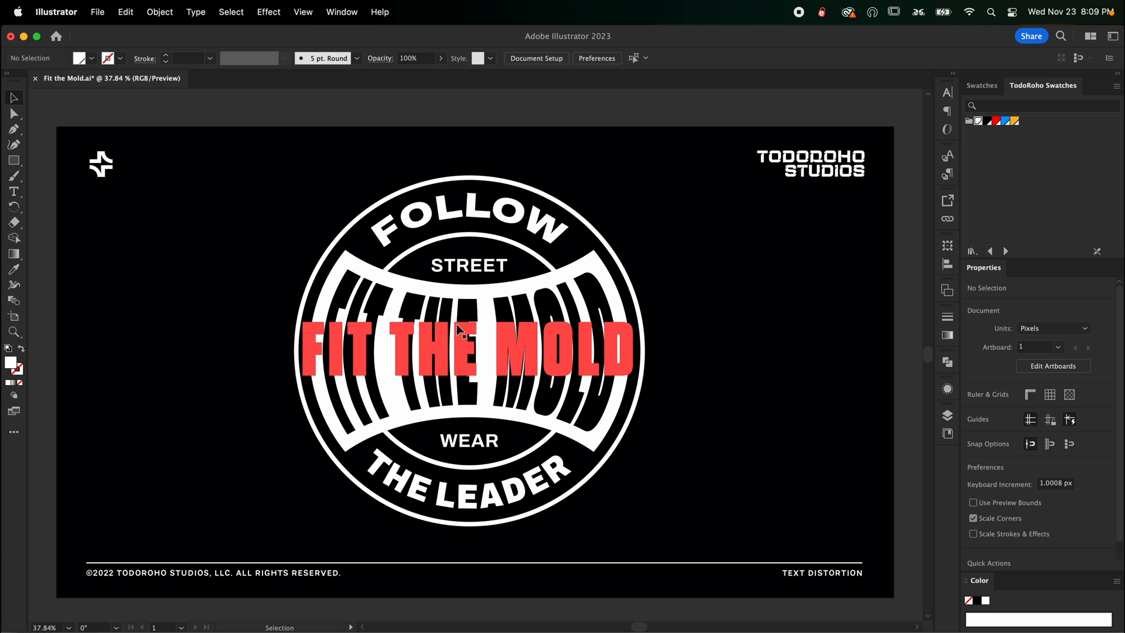
Step: In the Fit the Mold file, hide the Final layer and make the Working layer active
{"action": "left_click", "coordinate": [947, 414]}
{"action": "left_click", "coordinate": [784, 399]}
{"action": "left_click", "coordinate": [850, 412]}
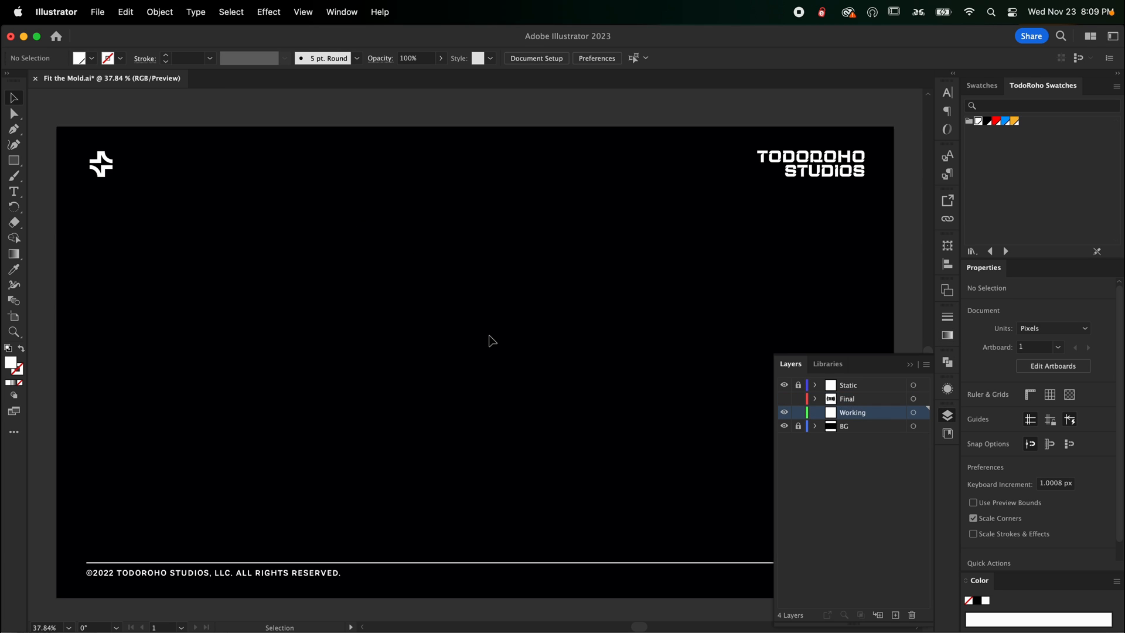
Step: Draw a circle about 701 px in diameter near the artboard's centre with no fill and a 5 pt white stroke
{"action": "key", "text": "l"}
{"action": "left_click_drag", "start_coordinate": [486, 344], "coordinate": [639, 191]}
{"action": "left_click", "coordinate": [22, 350]}
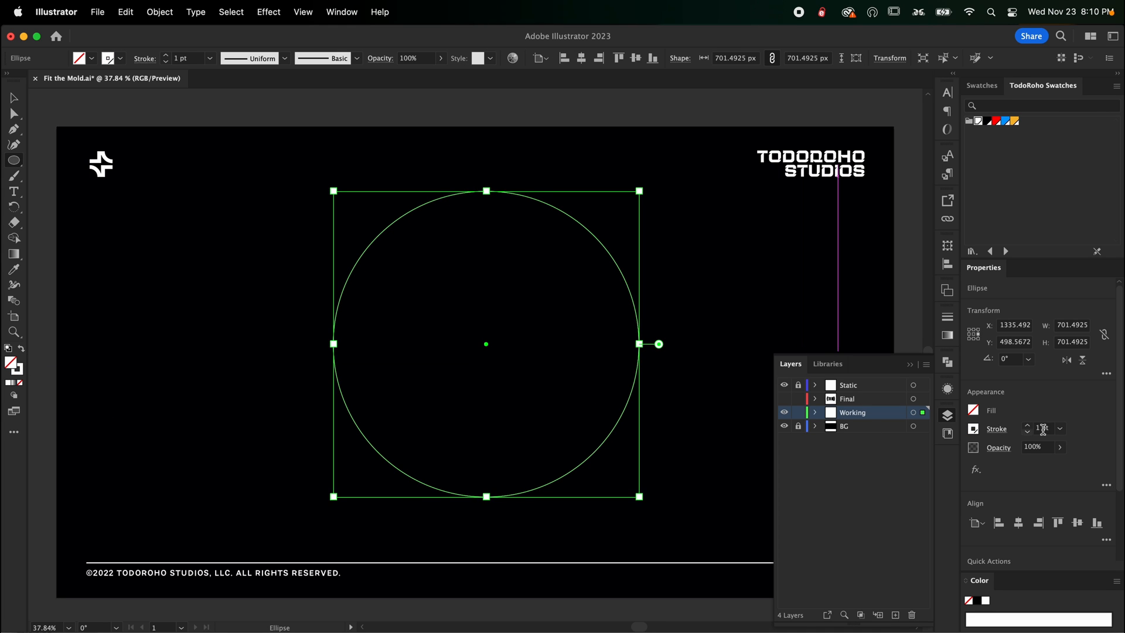
{"action": "left_click", "coordinate": [1027, 426]}
{"action": "left_click", "coordinate": [1027, 426]}
{"action": "left_click", "coordinate": [1027, 426]}
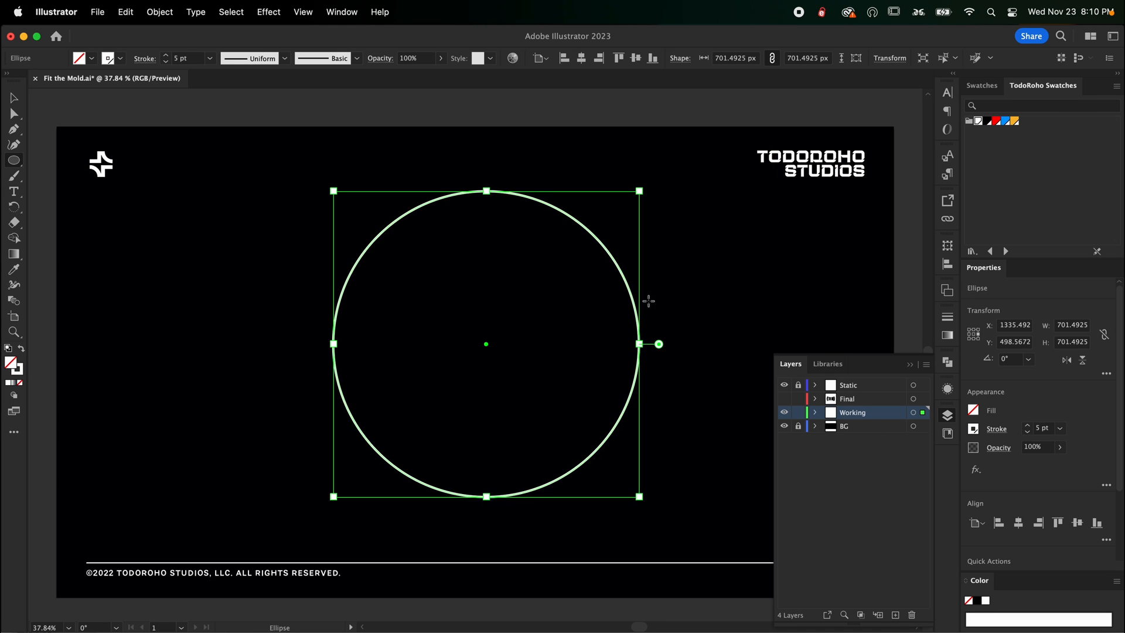
{"action": "key", "text": "v"}
{"action": "key", "text": "s"}
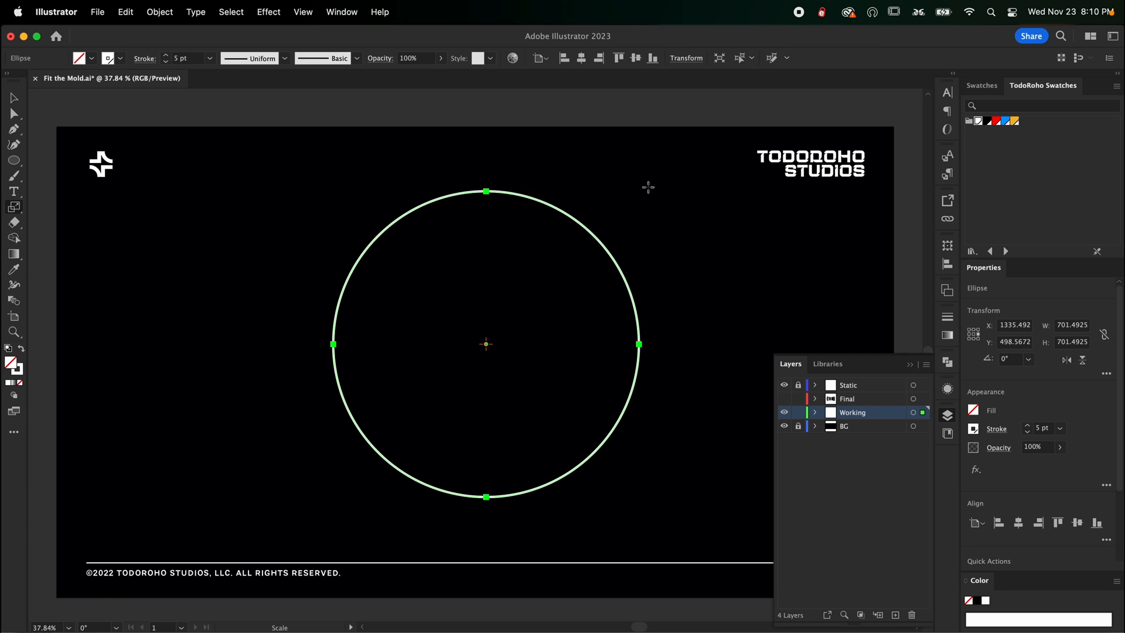
{"action": "left_click_drag", "start_coordinate": [648, 187], "coordinate": [626, 217]}
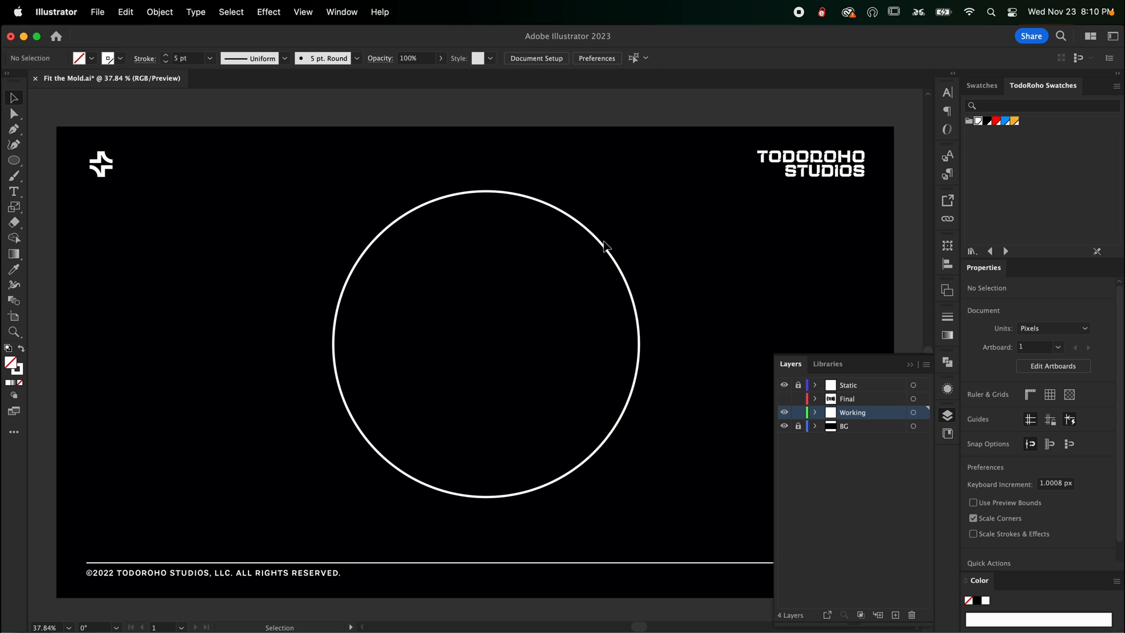
Step: Scale down two concentric copies of the circle to about 595 px and 481 px in diameter, and deselect them
{"action": "left_click", "coordinate": [609, 245]}
{"action": "key", "text": "s"}
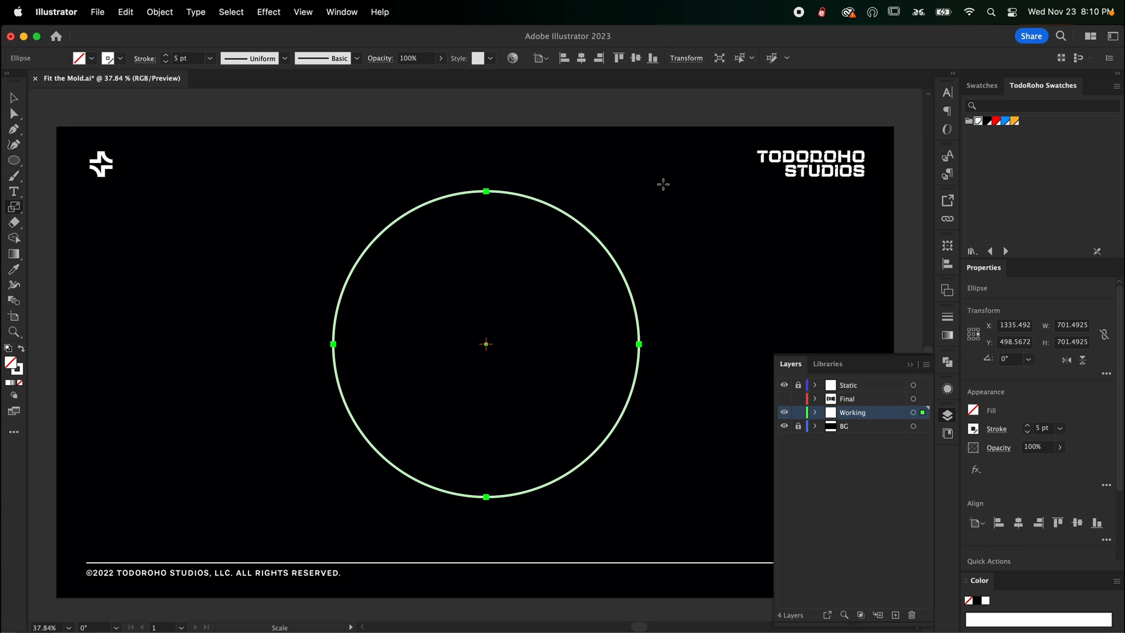
{"action": "left_click_drag", "start_coordinate": [664, 181], "coordinate": [648, 188]}
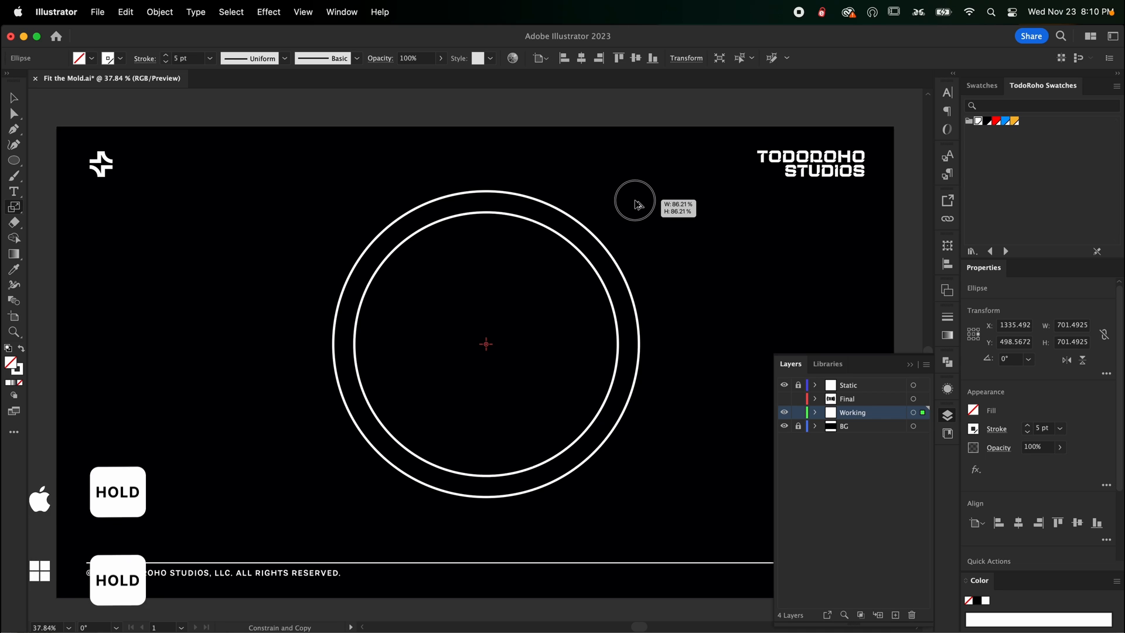
{"action": "left_click_drag", "start_coordinate": [633, 202], "coordinate": [633, 204]}
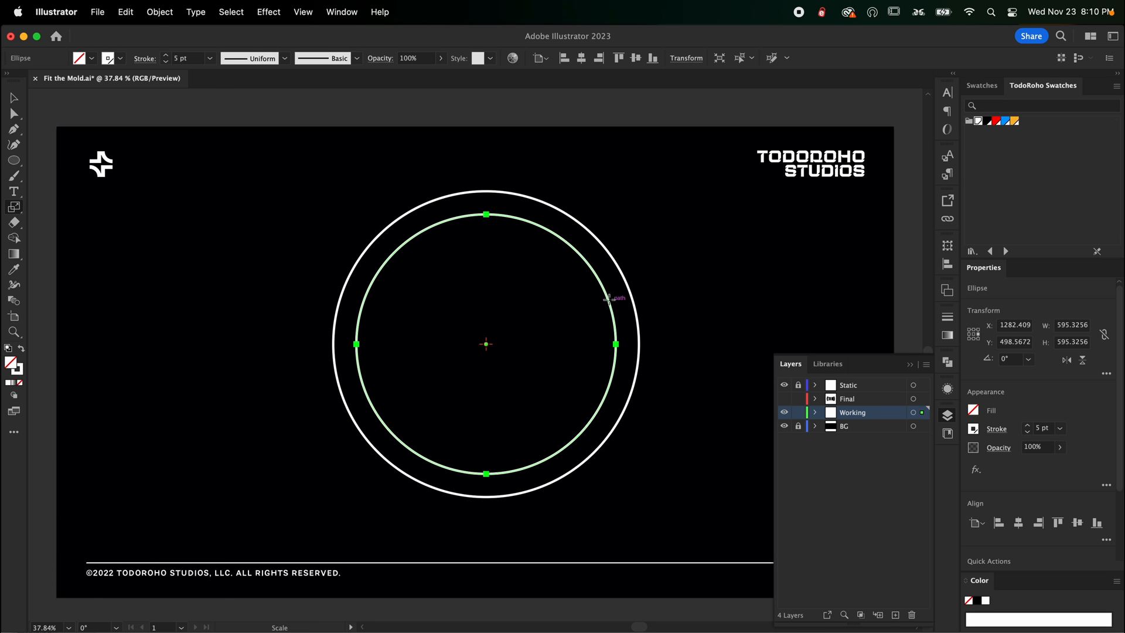
{"action": "left_click_drag", "start_coordinate": [686, 207], "coordinate": [655, 226]}
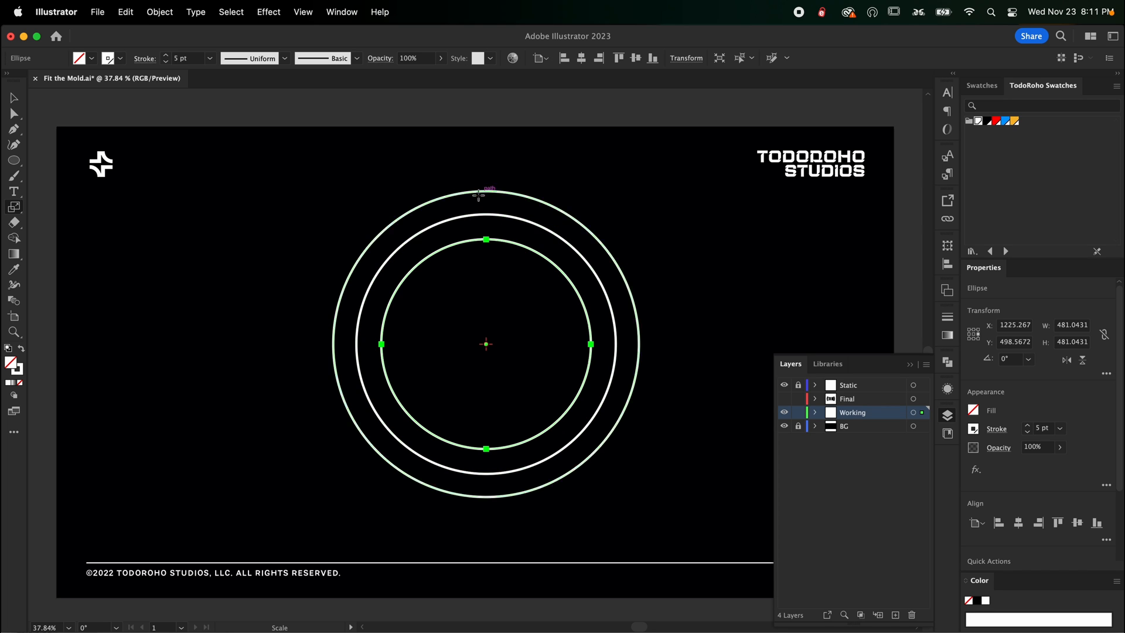
{"action": "key", "text": "v"}
{"action": "left_click", "coordinate": [513, 309]}
Step: Add the text Follow along the path of the middle circle, starting at its top point
{"action": "key", "text": "t"}
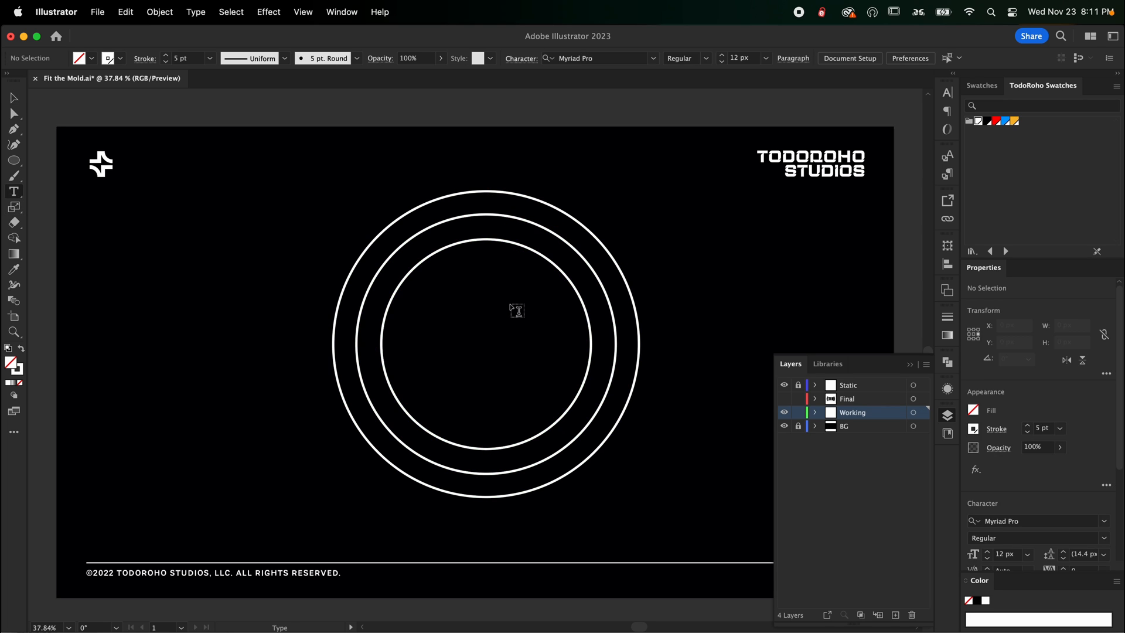
{"action": "left_click", "coordinate": [484, 214]}
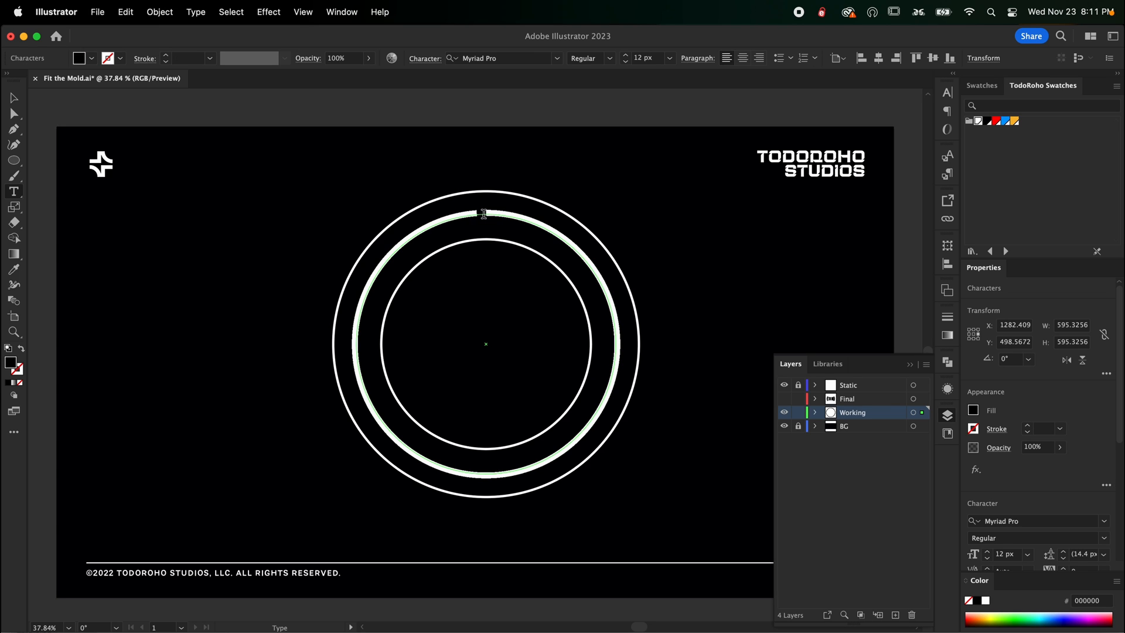
{"action": "type", "text": "FIT THE MOLD"}
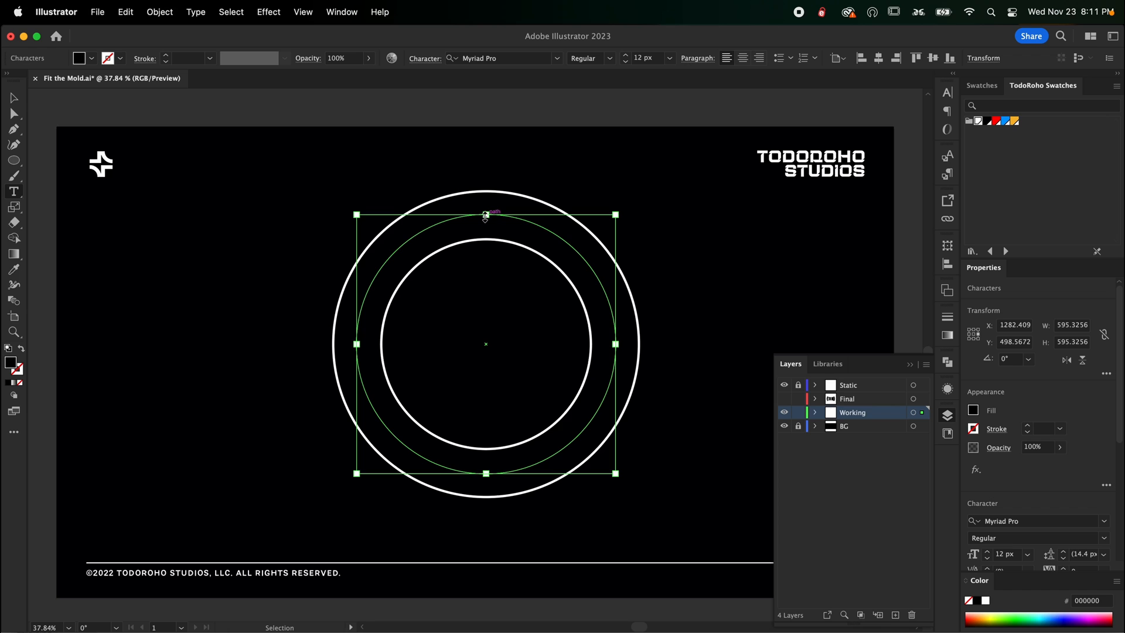
{"action": "key", "text": "Escape"}
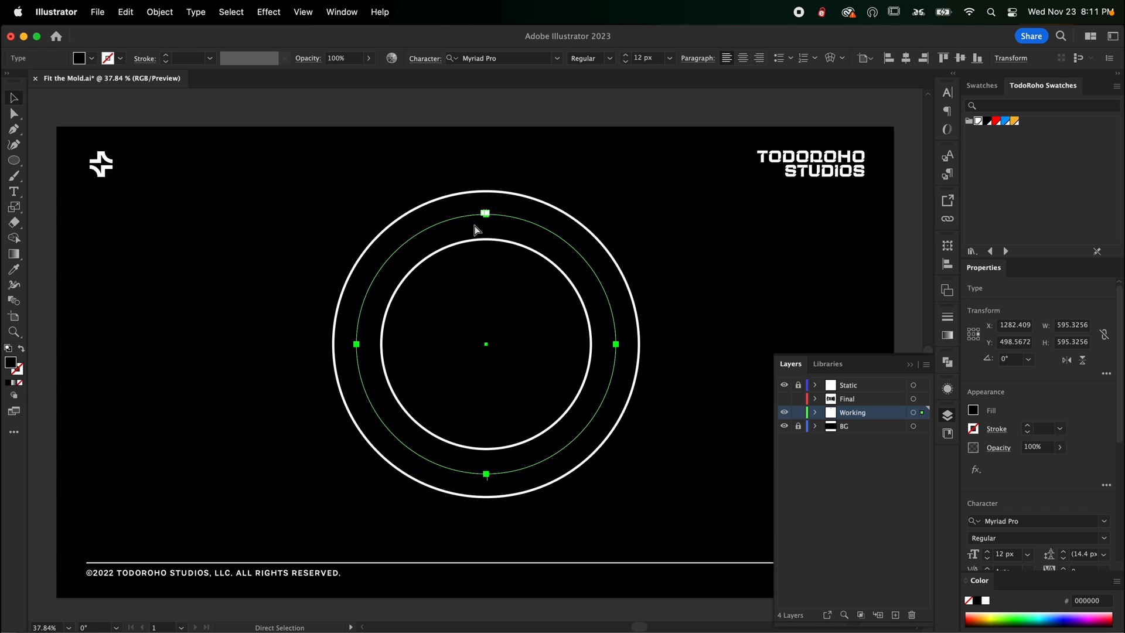
Step: Give the Follow text a white fill, a 70 px size and the Archivo Bold font
{"action": "key", "text": "cmd+t"}
{"action": "left_click", "coordinate": [977, 120]}
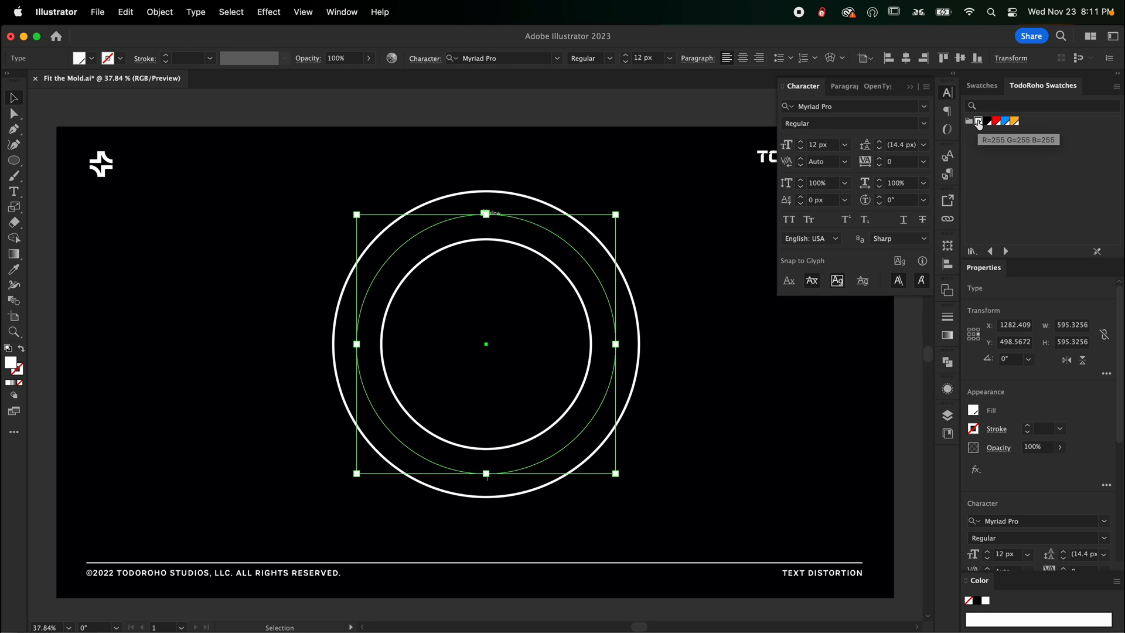
{"action": "left_click", "coordinate": [800, 143], "text": "shift"}
{"action": "left_click", "coordinate": [801, 142], "text": "shift"}
{"action": "left_click", "coordinate": [800, 142], "text": "shift"}
{"action": "left_click", "coordinate": [801, 143], "text": "shift"}
{"action": "left_click", "coordinate": [800, 142], "text": "shift"}
{"action": "left_click", "coordinate": [801, 143], "text": "shift"}
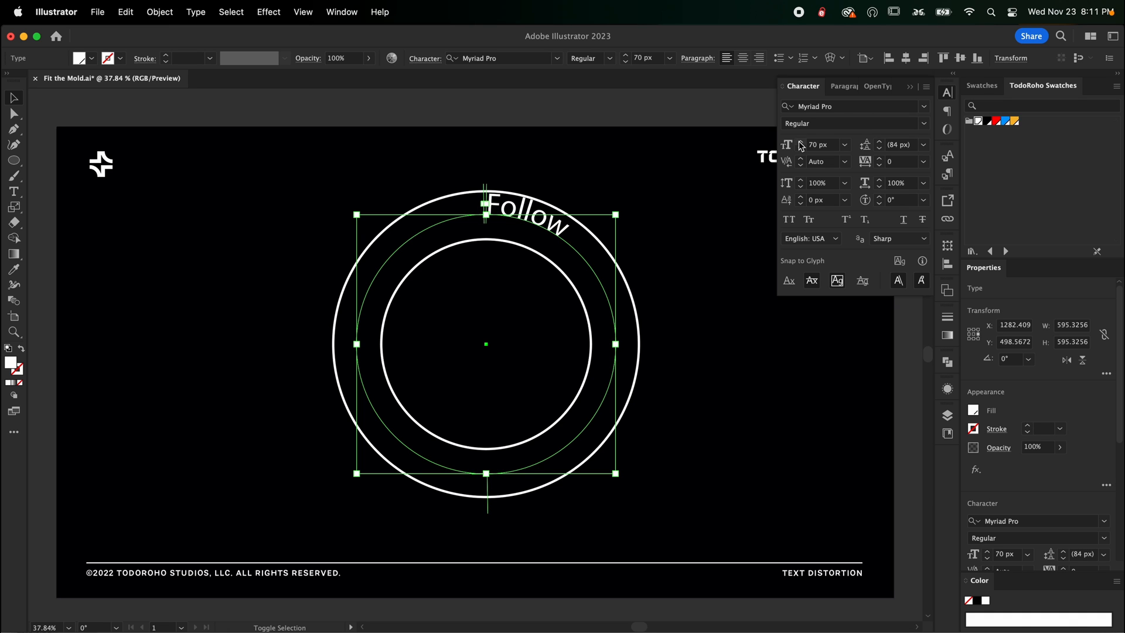
{"action": "type", "text": "archivo bold"}
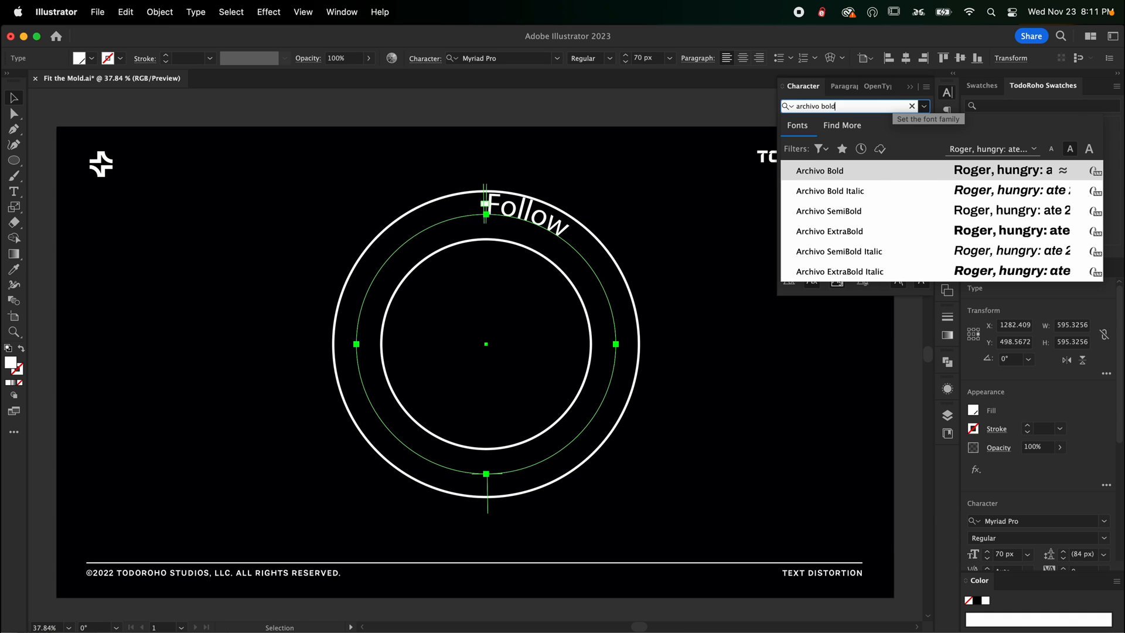
{"action": "key", "text": "Return"}
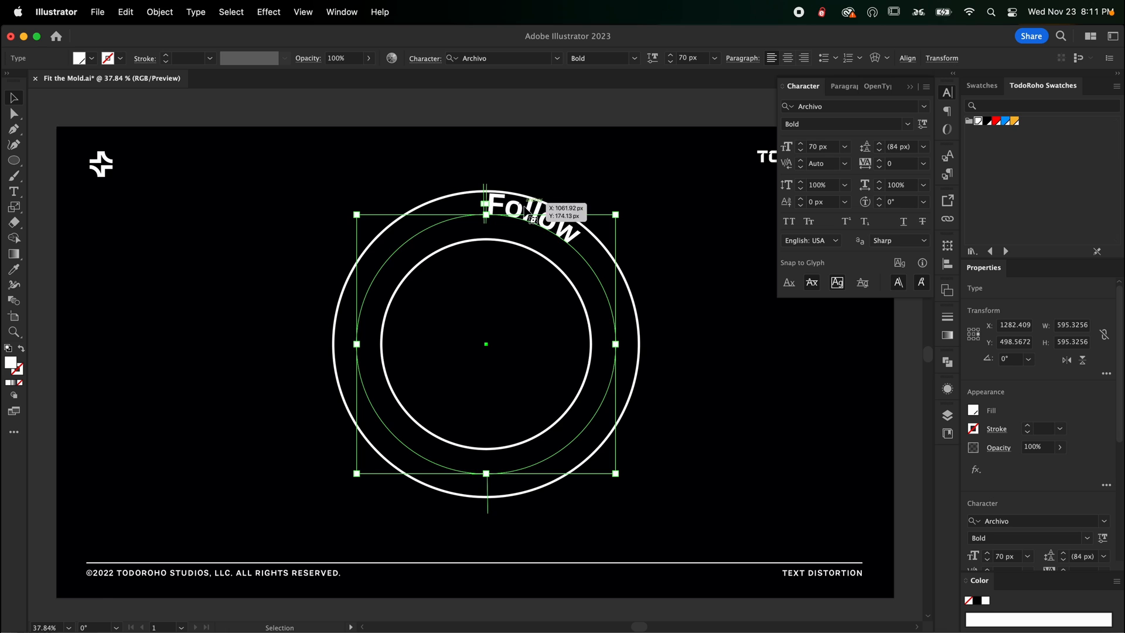
Step: Align the Follow text to its path by Center and set it in all caps
{"action": "key", "text": "t"}
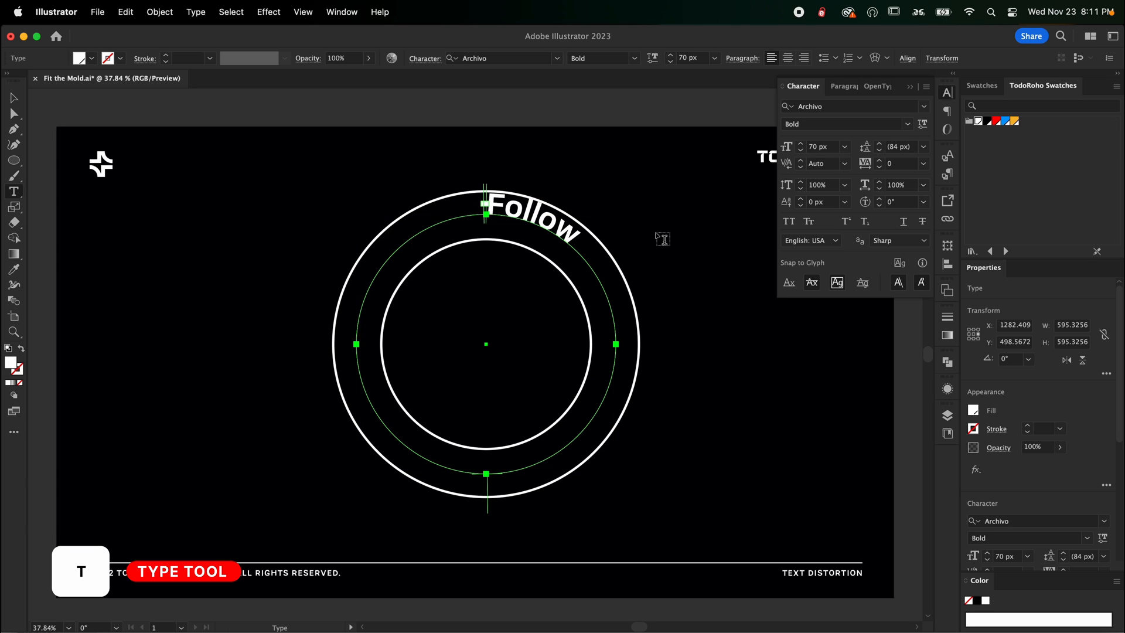
{"action": "key", "text": "Return"}
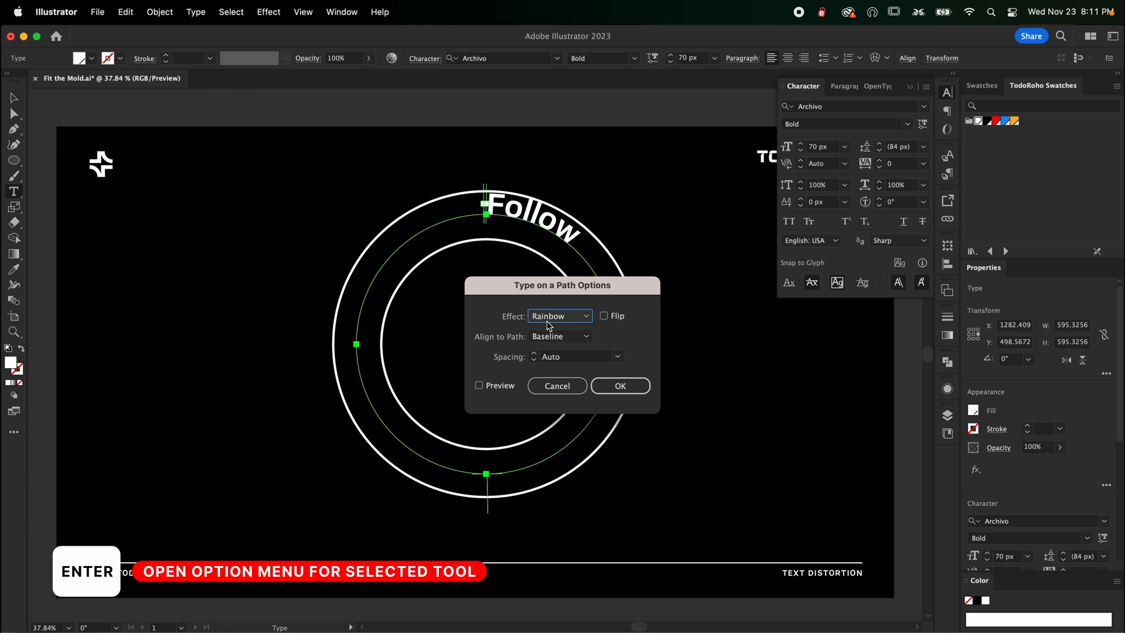
{"action": "left_click", "coordinate": [586, 338]}
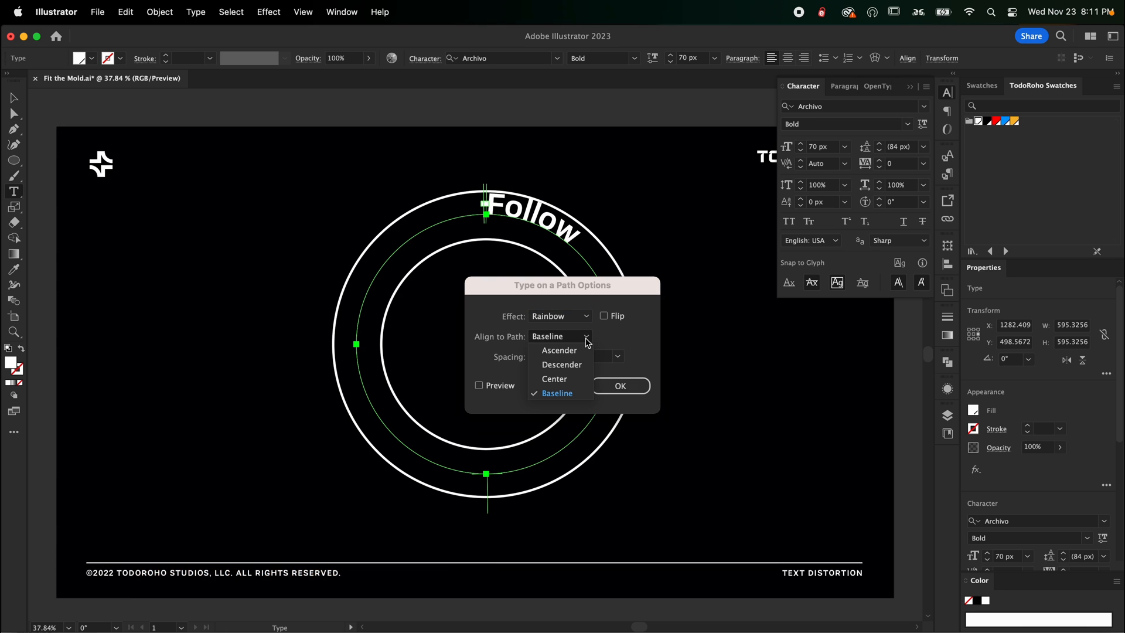
{"action": "left_click", "coordinate": [559, 379]}
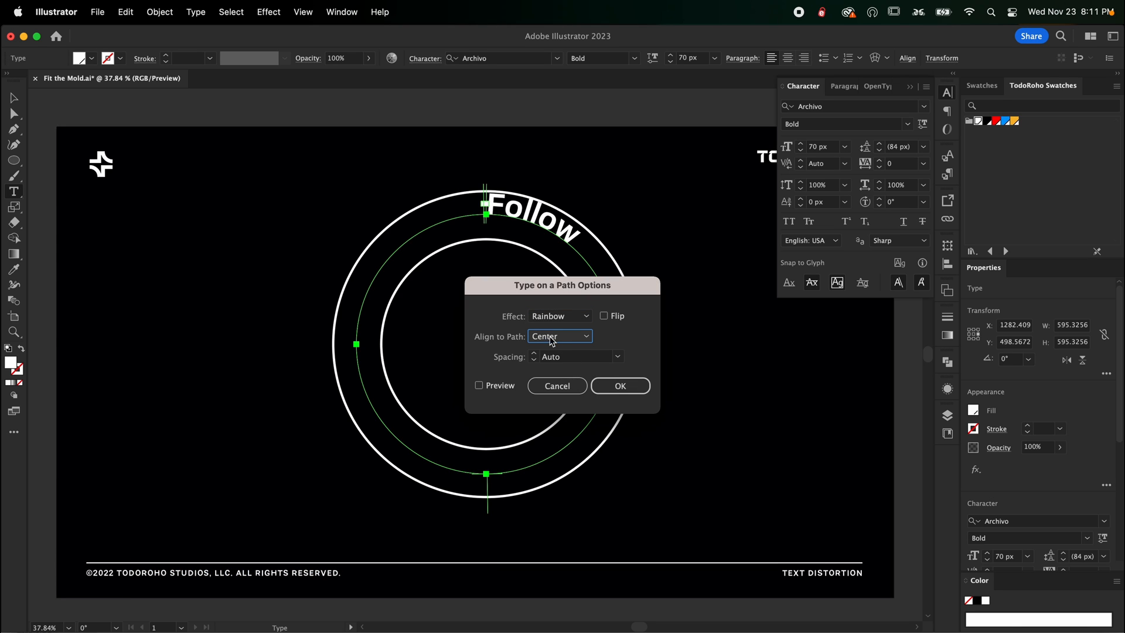
{"action": "left_click", "coordinate": [620, 388]}
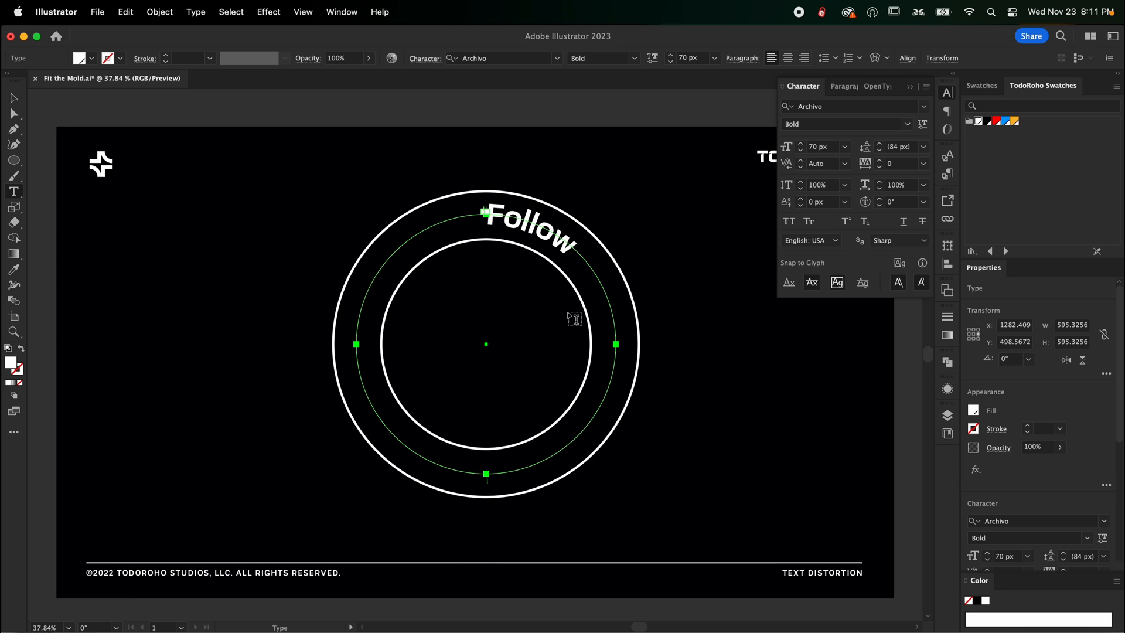
{"action": "left_click", "coordinate": [789, 222]}
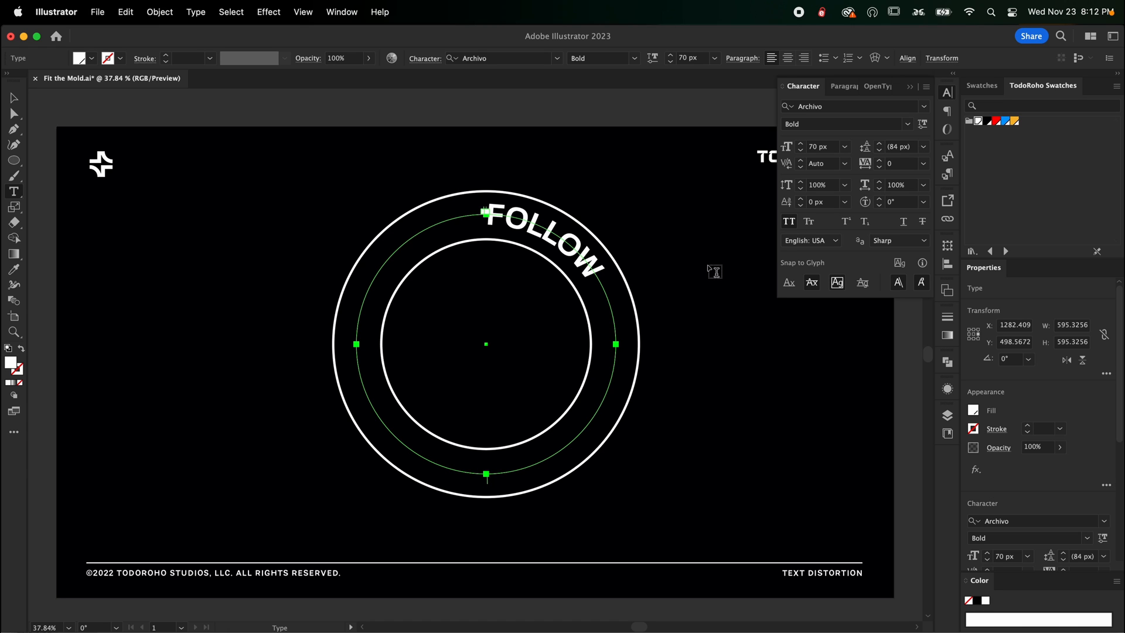
Step: Rotate the FOLLOW text about 30° counterclockwise to centre it at the top, and add a copy rotated 180° at the bottom
{"action": "key", "text": "r"}
{"action": "left_click_drag", "start_coordinate": [678, 209], "coordinate": [557, 190]}
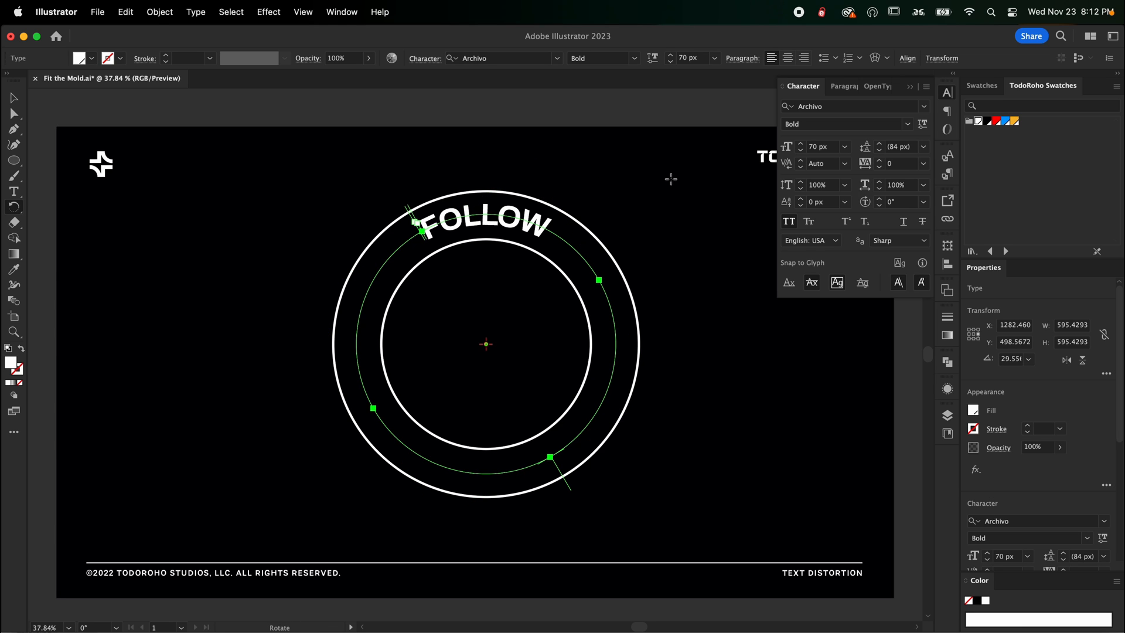
{"action": "left_click_drag", "start_coordinate": [660, 179], "coordinate": [378, 436]}
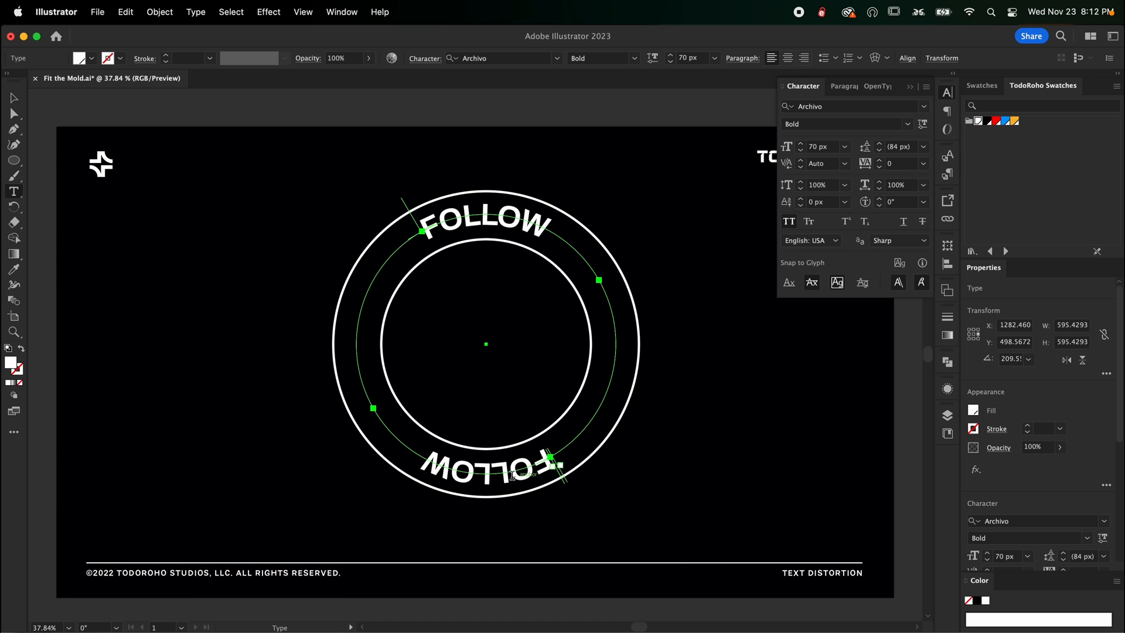
Step: Replace the text of the bottom FOLLOW copy with THE LEADER
{"action": "key", "text": "t"}
{"action": "double_click", "coordinate": [512, 474]}
{"action": "type", "text": "THE LEADER"}
{"action": "key", "text": "Escape"}
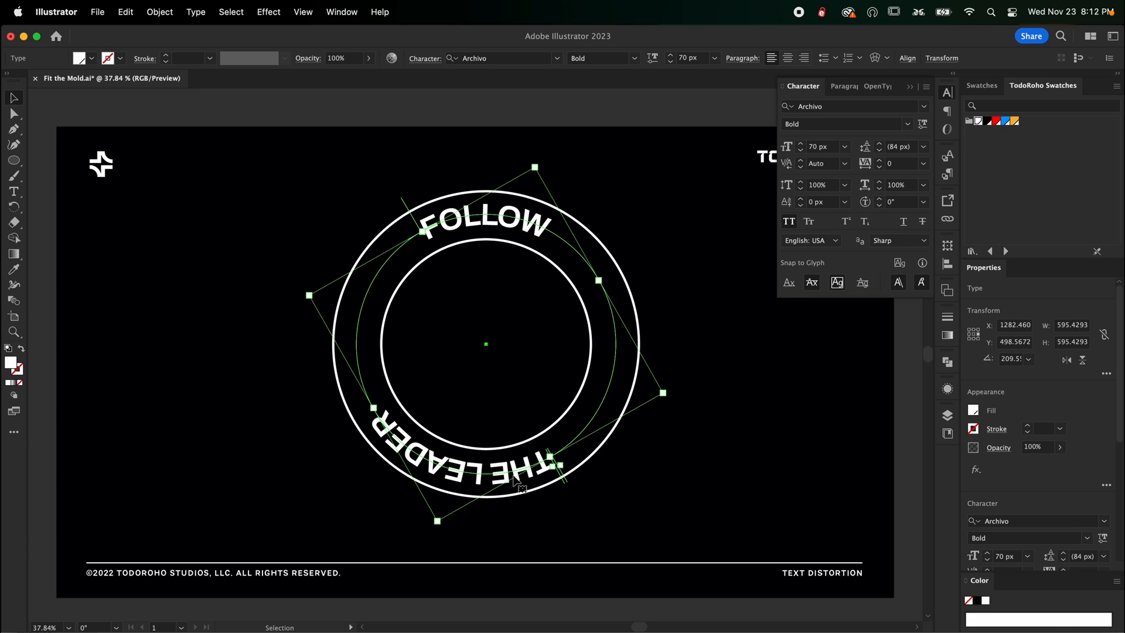
Step: Flip THE LEADER text to the inner side of its path using the type on a path options
{"action": "key", "text": "t"}
{"action": "key", "text": "Return"}
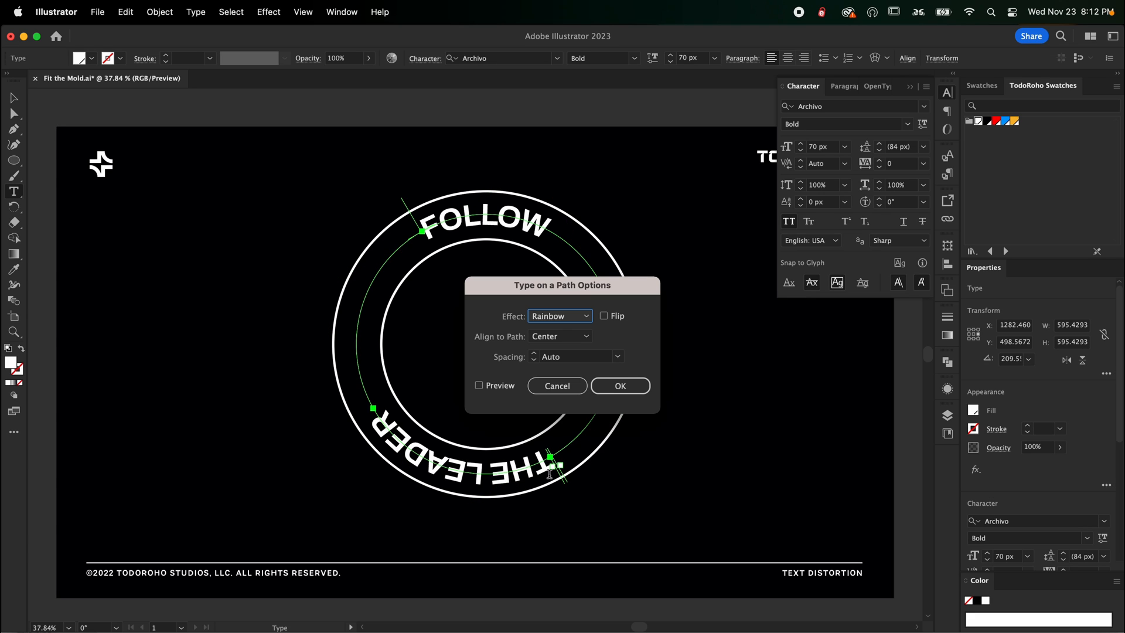
{"action": "left_click", "coordinate": [603, 316]}
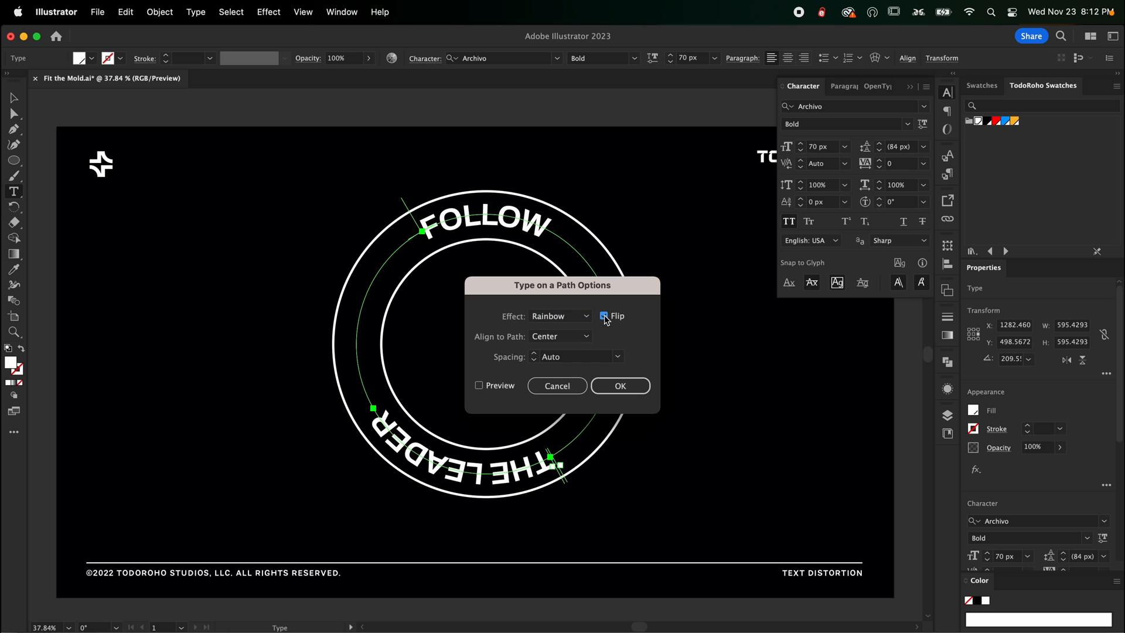
{"action": "left_click", "coordinate": [619, 386]}
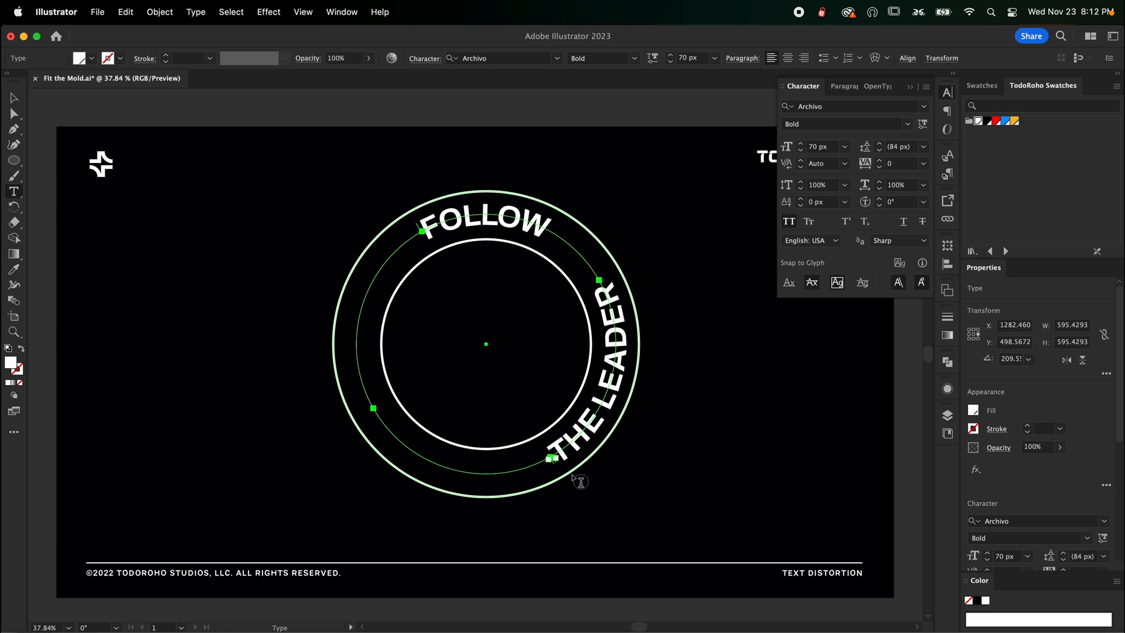
Step: Rotate THE LEADER text around the circle so it sits centred at the bottom of the badge
{"action": "key", "text": "r"}
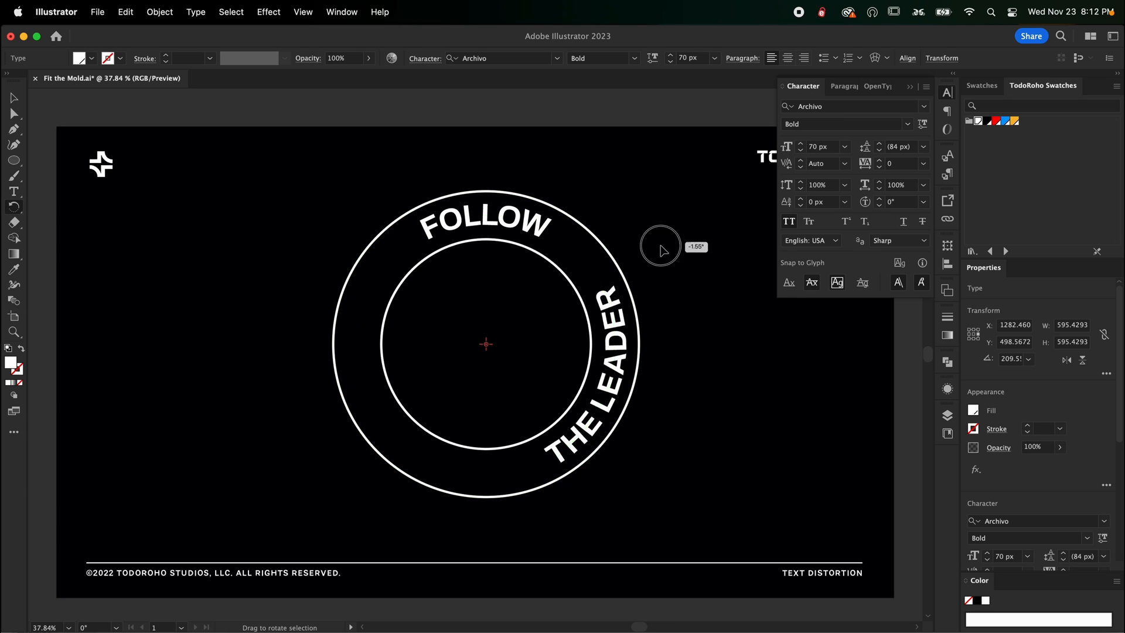
{"action": "left_click_drag", "start_coordinate": [658, 244], "coordinate": [605, 470]}
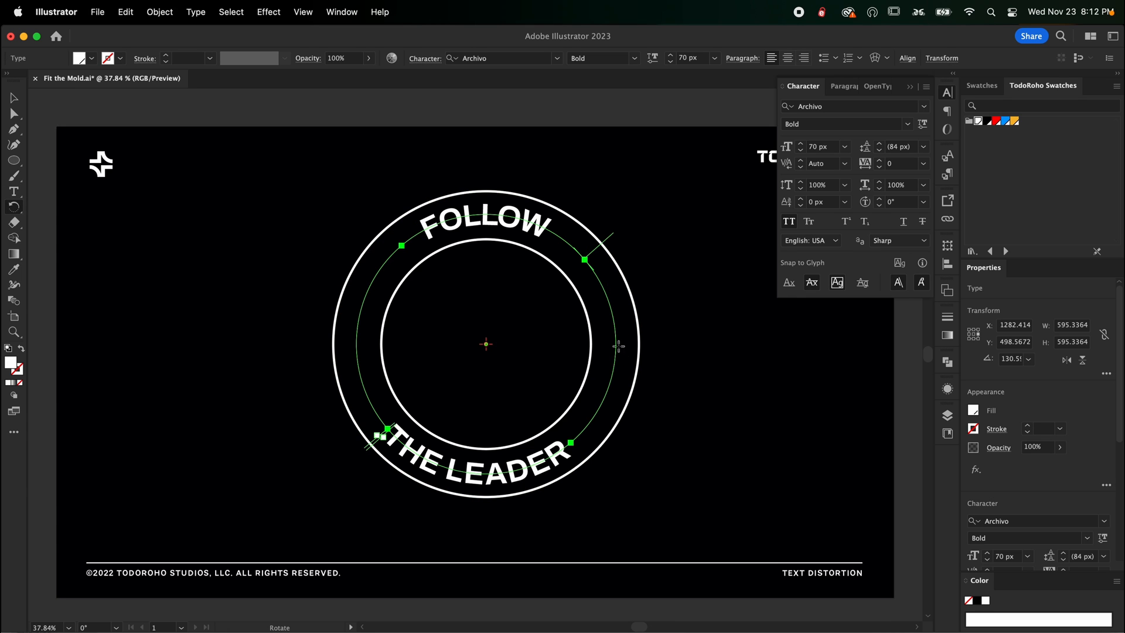
{"action": "key", "text": "v"}
{"action": "left_click", "coordinate": [607, 494]}
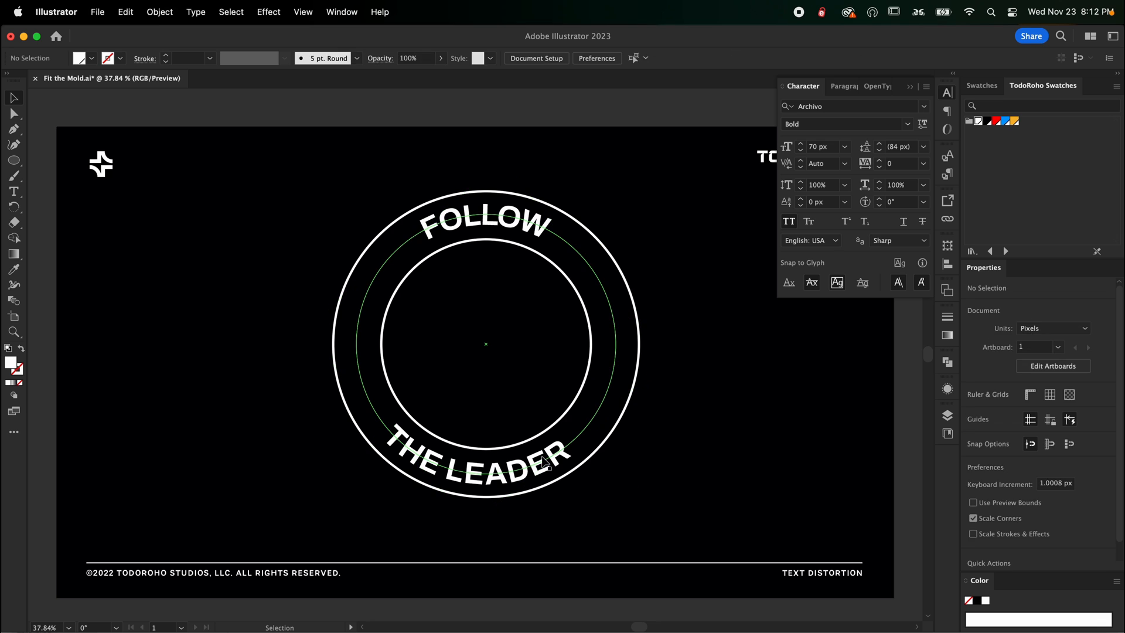
Step: Set the paragraph alignment of both the FOLLOW and THE LEADER path texts to centered
{"action": "left_click", "coordinate": [538, 460]}
{"action": "left_click", "coordinate": [537, 237], "text": "shift"}
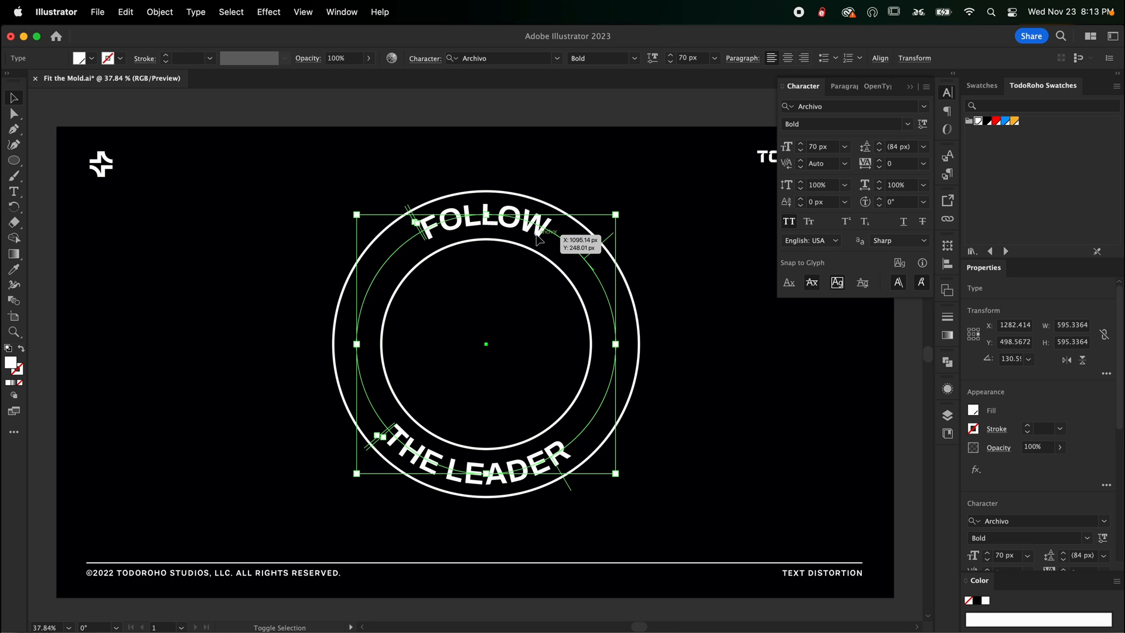
{"action": "left_click", "coordinate": [787, 58]}
{"action": "left_click", "coordinate": [703, 376]}
Step: Rotate the FOLLOW text back to the top centre of the ring and THE LEADER back to the bottom centre
{"action": "left_click", "coordinate": [586, 438]}
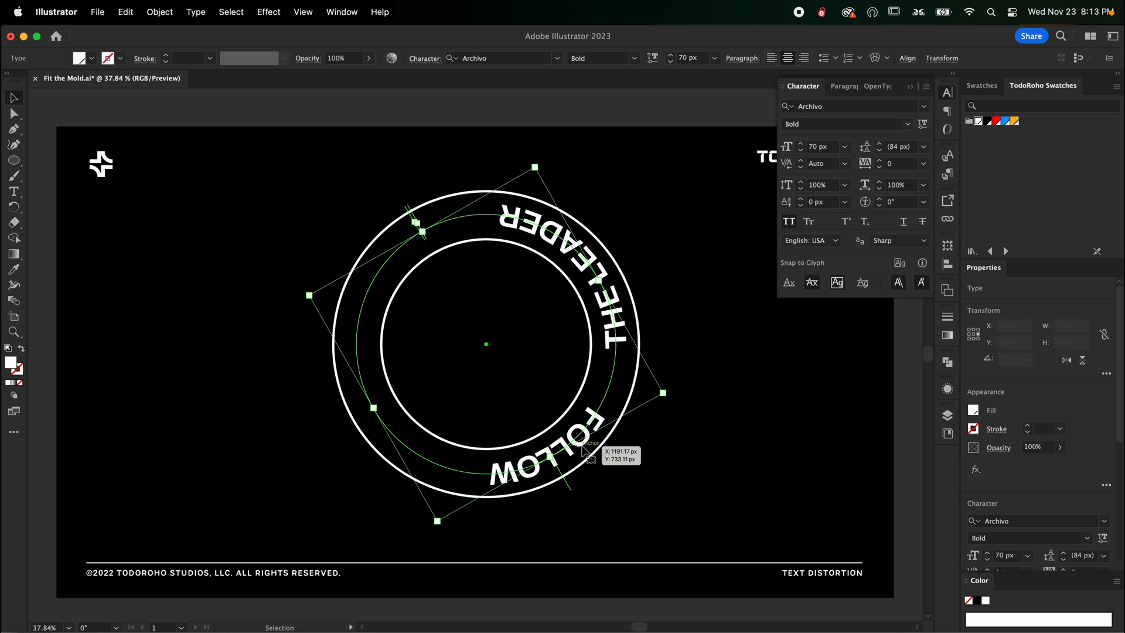
{"action": "key", "text": "r"}
{"action": "left_click_drag", "start_coordinate": [659, 389], "coordinate": [396, 239]}
{"action": "key", "text": "v"}
{"action": "left_click", "coordinate": [613, 314]}
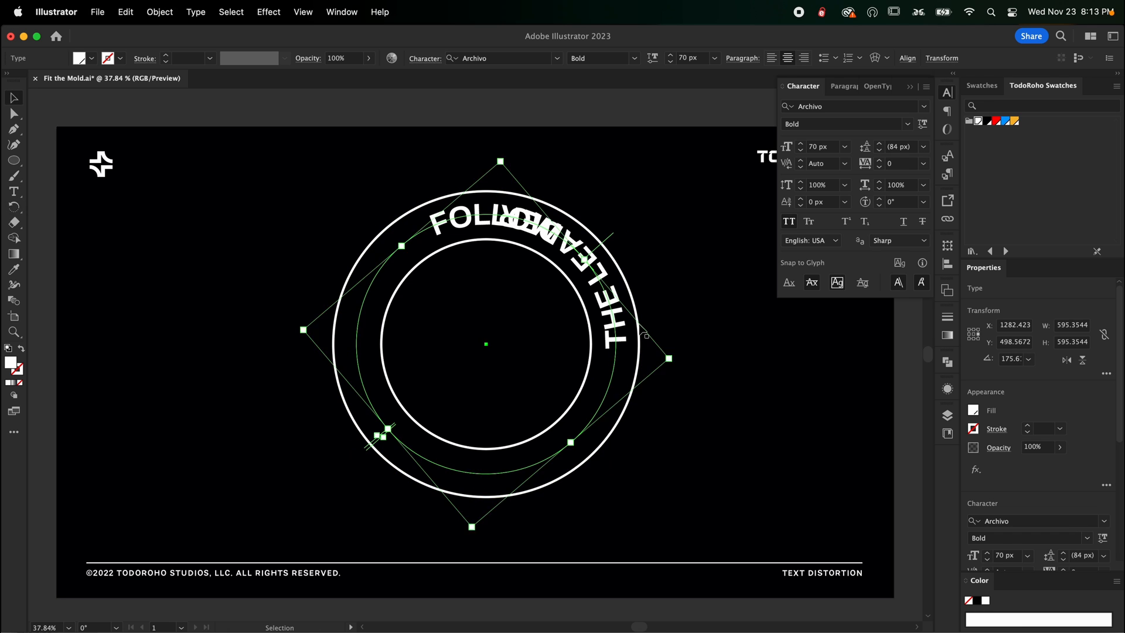
{"action": "key", "text": "r"}
{"action": "left_click_drag", "start_coordinate": [681, 314], "coordinate": [430, 495]}
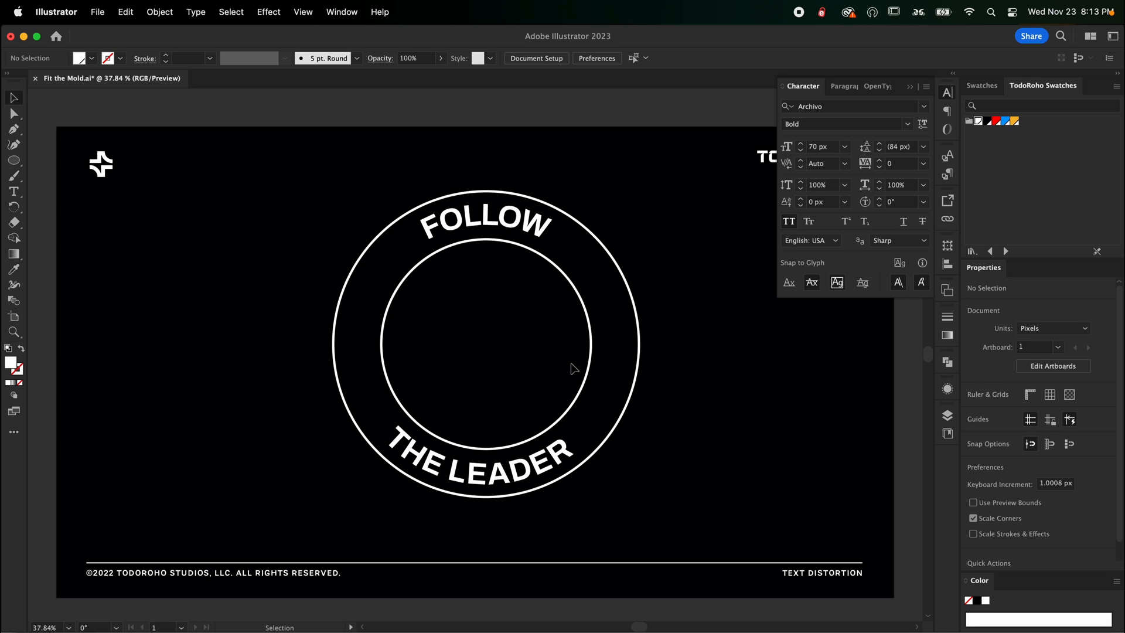
Step: Draw a white rectangle about 672 by 361 px centred on the badge and add midpoint anchors to its top and bottom edges
{"action": "key", "text": "m"}
{"action": "left_click_drag", "start_coordinate": [486, 344], "coordinate": [633, 422]}
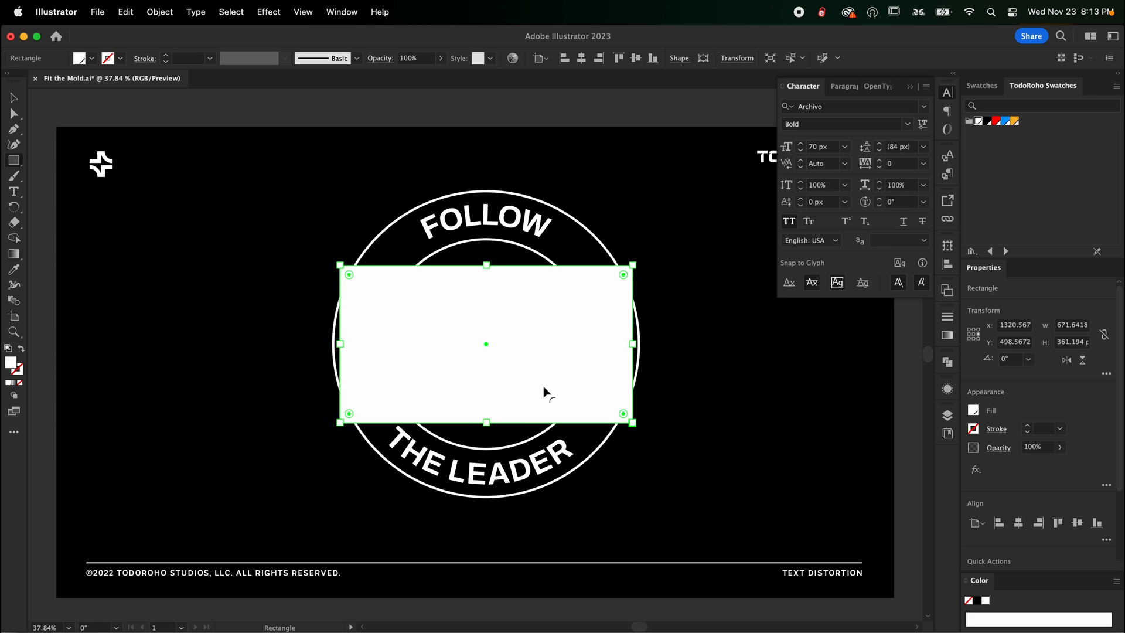
{"action": "key", "text": "p"}
{"action": "left_click", "coordinate": [486, 266]}
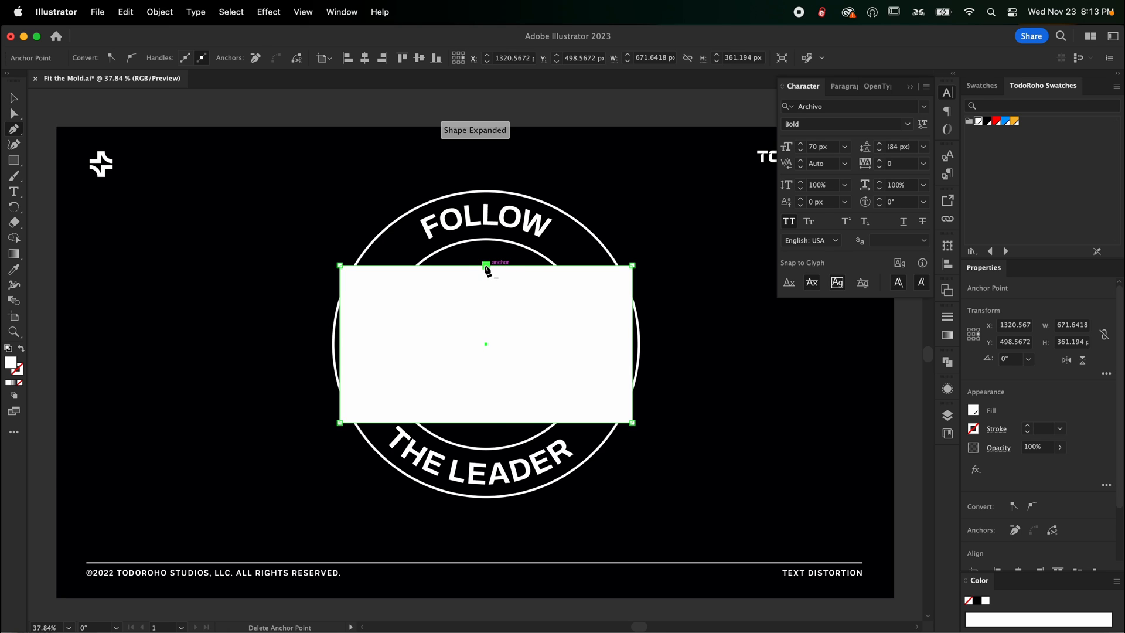
{"action": "left_click", "coordinate": [486, 423]}
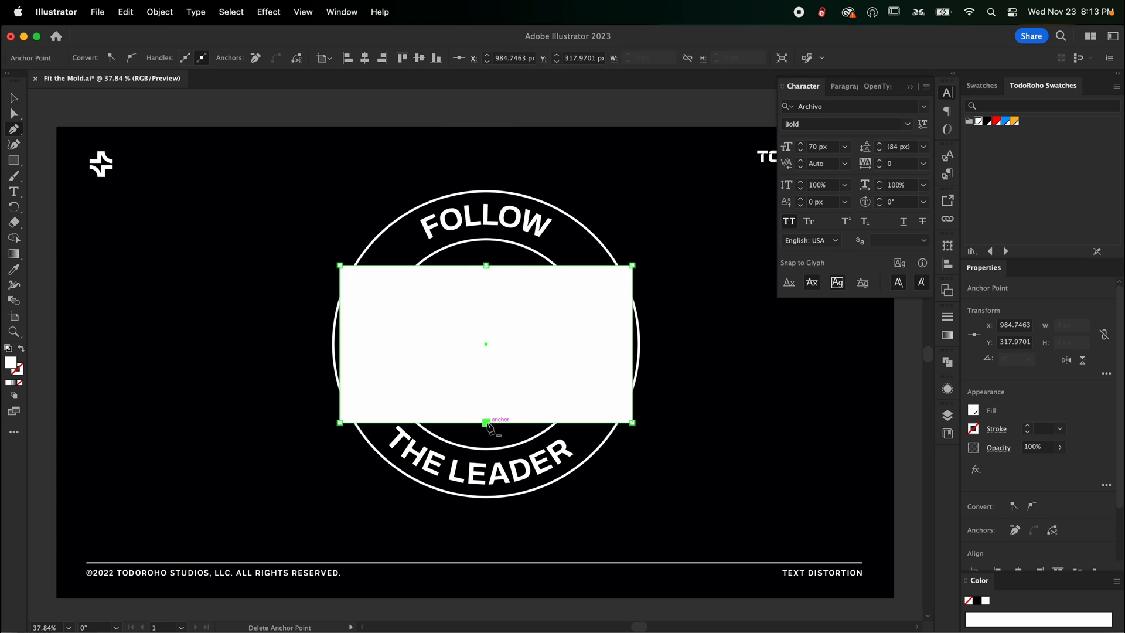
Step: Scale the rectangle's two midpoint anchors vertically toward the centre to form a bow-tie shape
{"action": "key", "text": "a"}
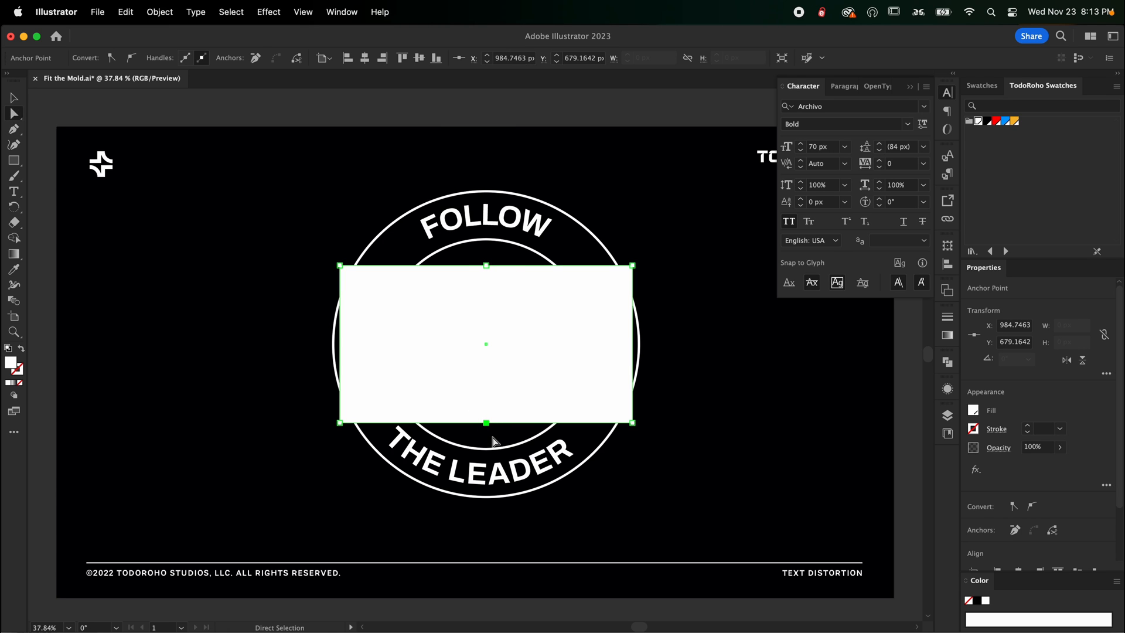
{"action": "left_click", "coordinate": [487, 265], "text": "shift"}
{"action": "key", "text": "s"}
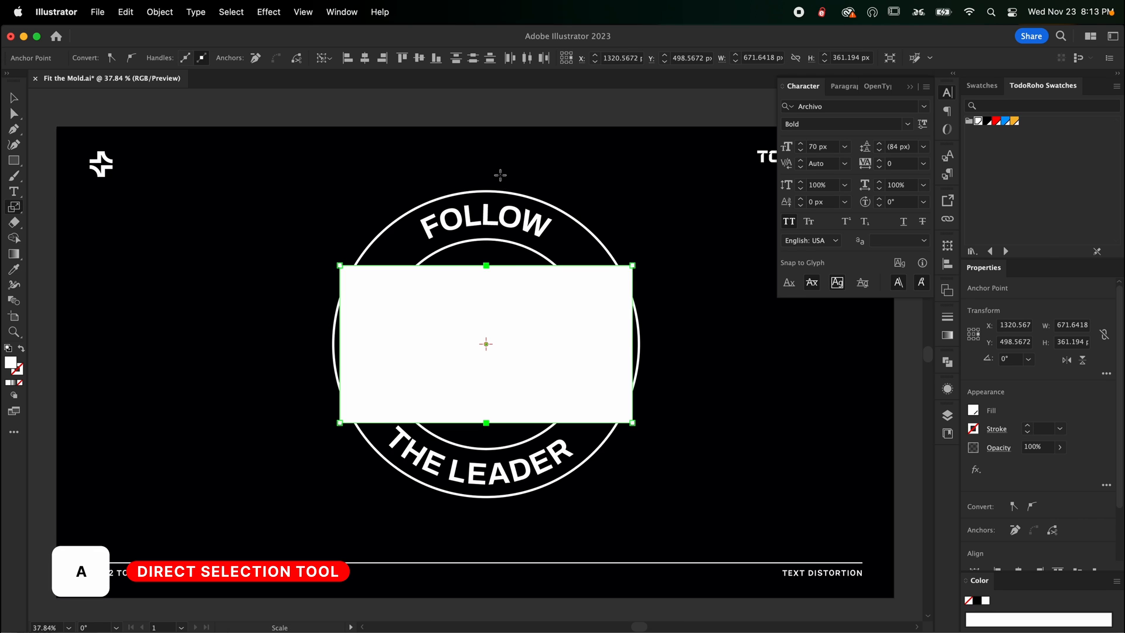
{"action": "left_click_drag", "start_coordinate": [501, 174], "coordinate": [496, 237]}
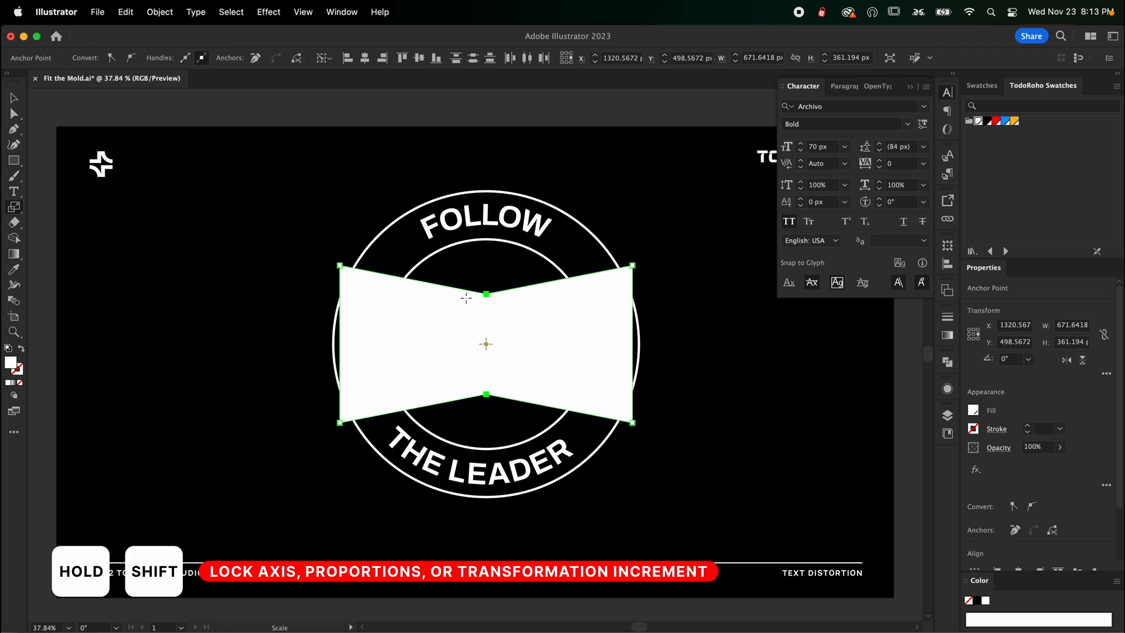
Step: Pull horizontal handles from the two middle anchors to turn the shape's top and bottom edges into smooth inward curves
{"action": "key", "text": "p"}
{"action": "left_click_drag", "start_coordinate": [486, 293], "coordinate": [577, 298]}
{"action": "left_click_drag", "start_coordinate": [486, 394], "coordinate": [397, 395]}
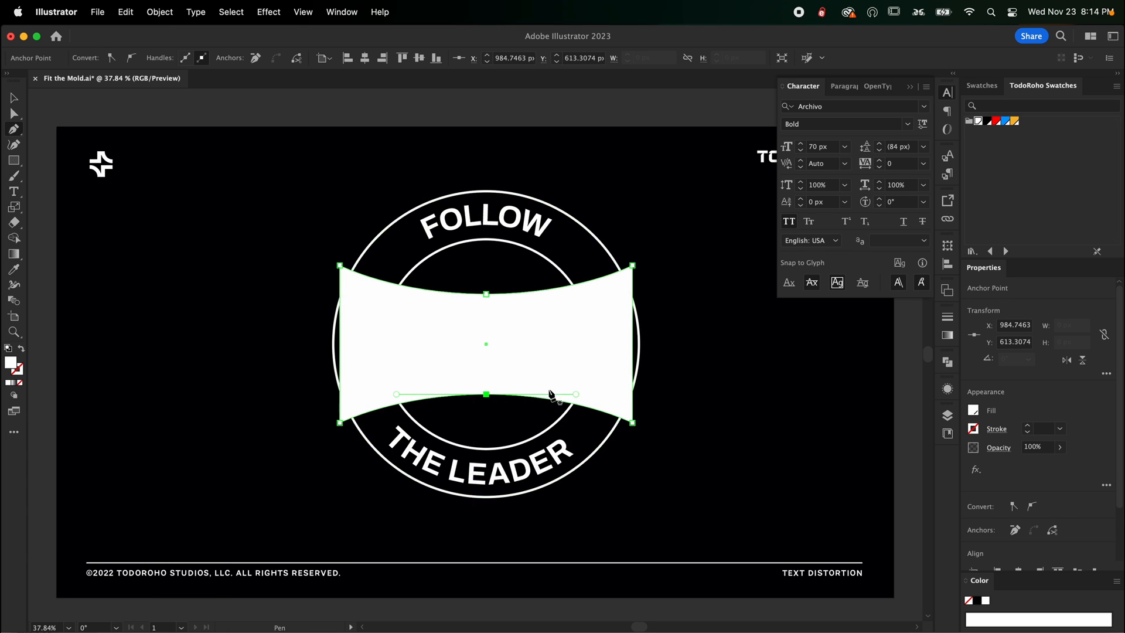
{"action": "key", "text": "v"}
{"action": "left_click", "coordinate": [653, 440]}
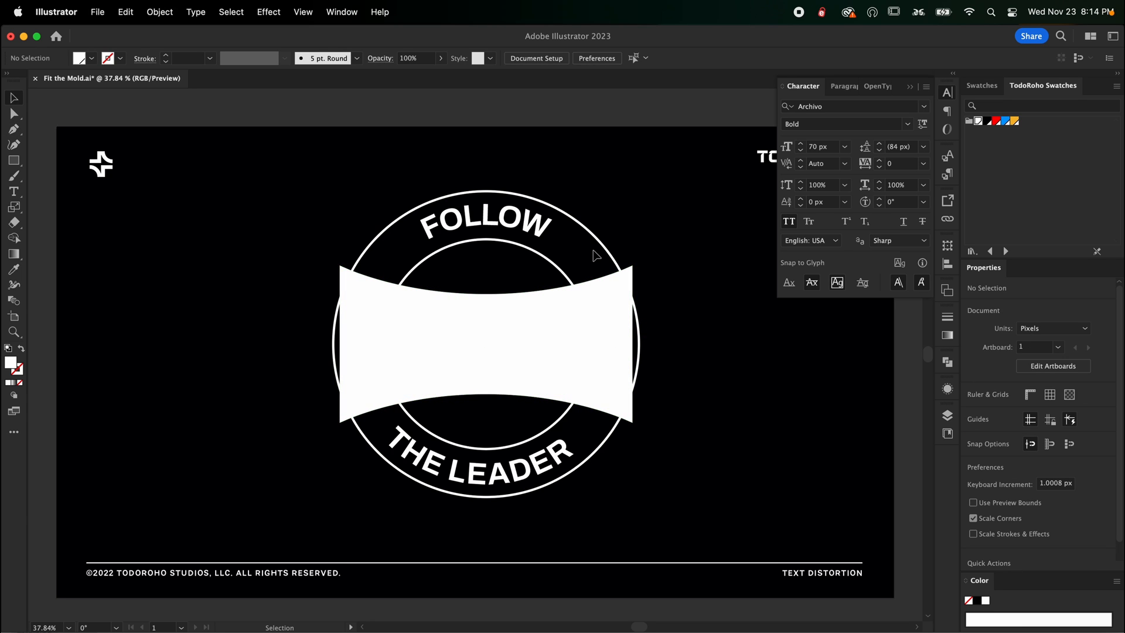
Step: Add a scaled-down concentric copy of the outer circle, about 640 px in diameter
{"action": "left_click", "coordinate": [638, 366]}
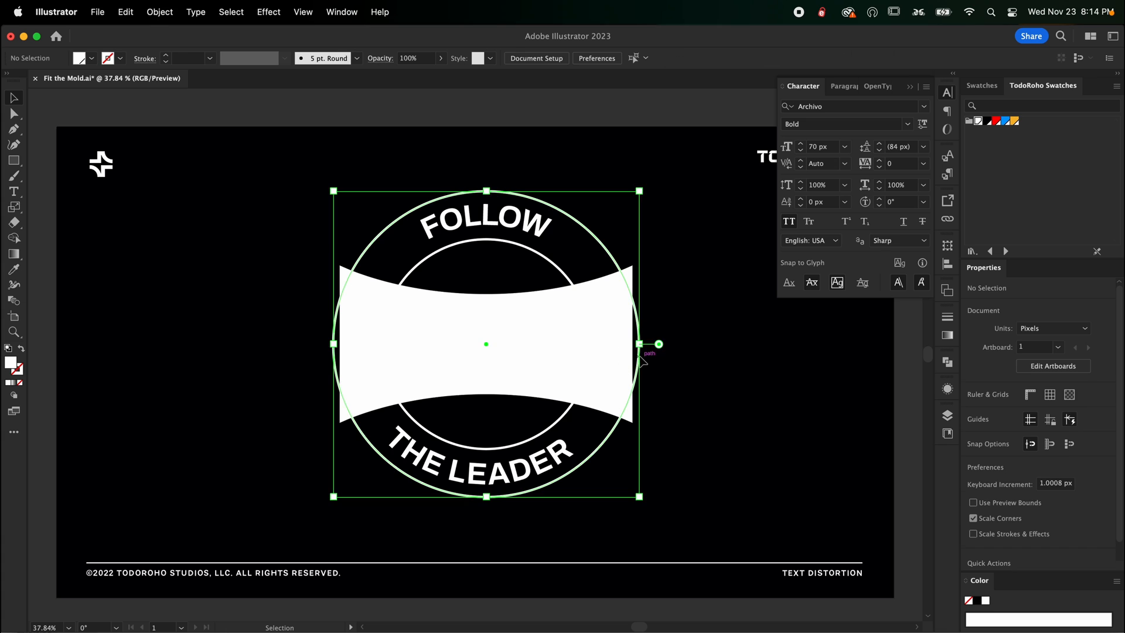
{"action": "key", "text": "s"}
{"action": "left_click_drag", "start_coordinate": [695, 247], "coordinate": [677, 228]}
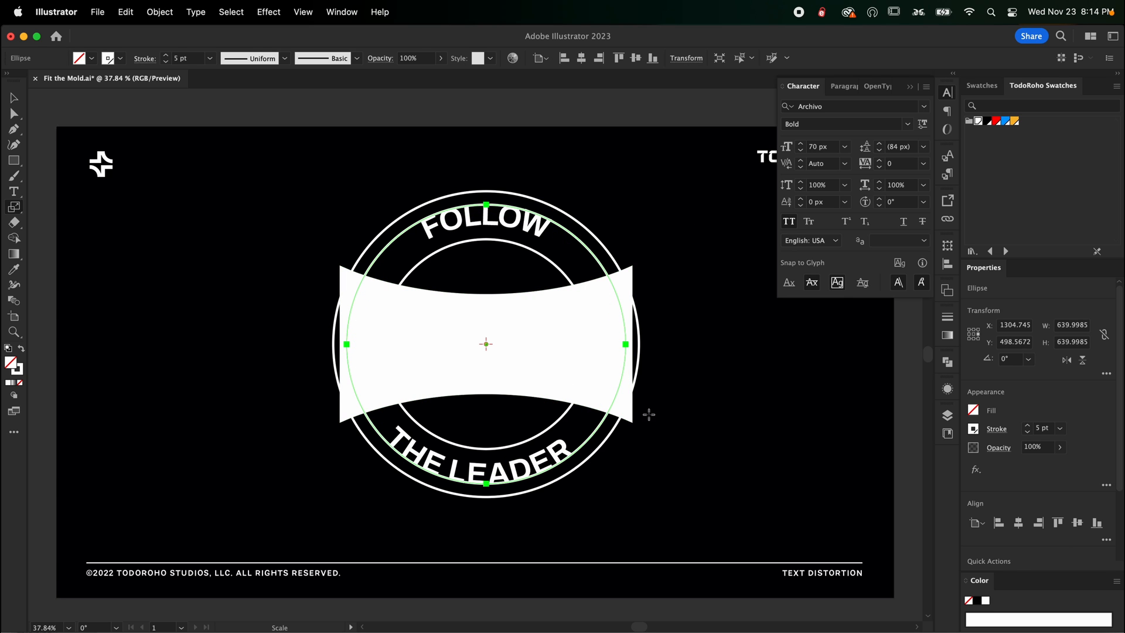
{"action": "key", "text": "v"}
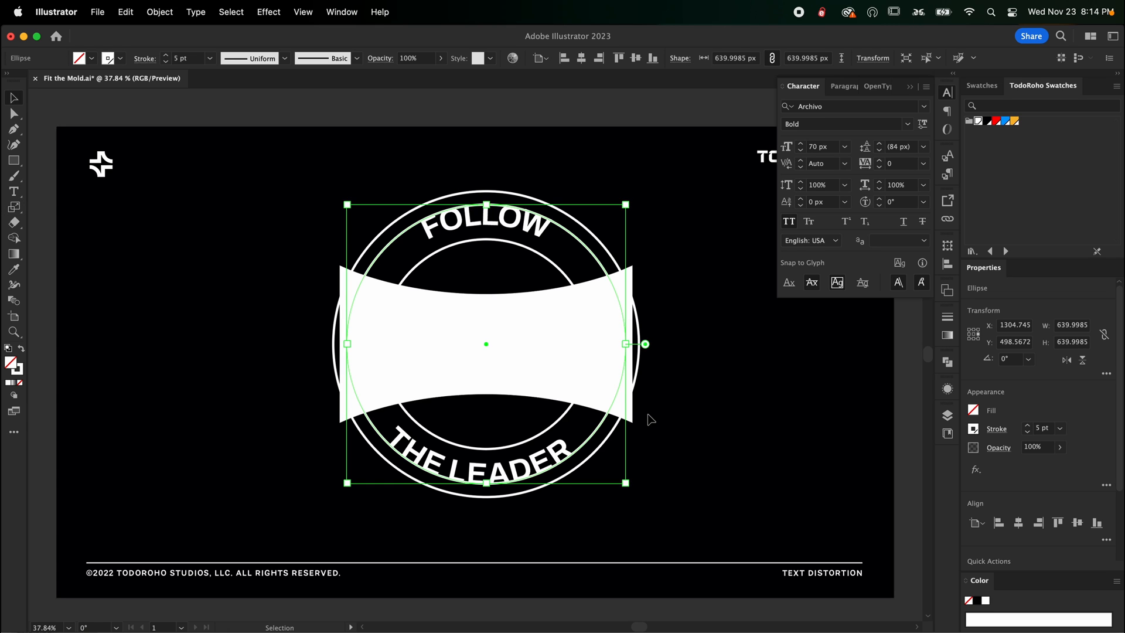
Step: Try to intersect the curved white shape with the smaller circle copy using Pathfinder
{"action": "left_click", "coordinate": [594, 378], "text": "shift"}
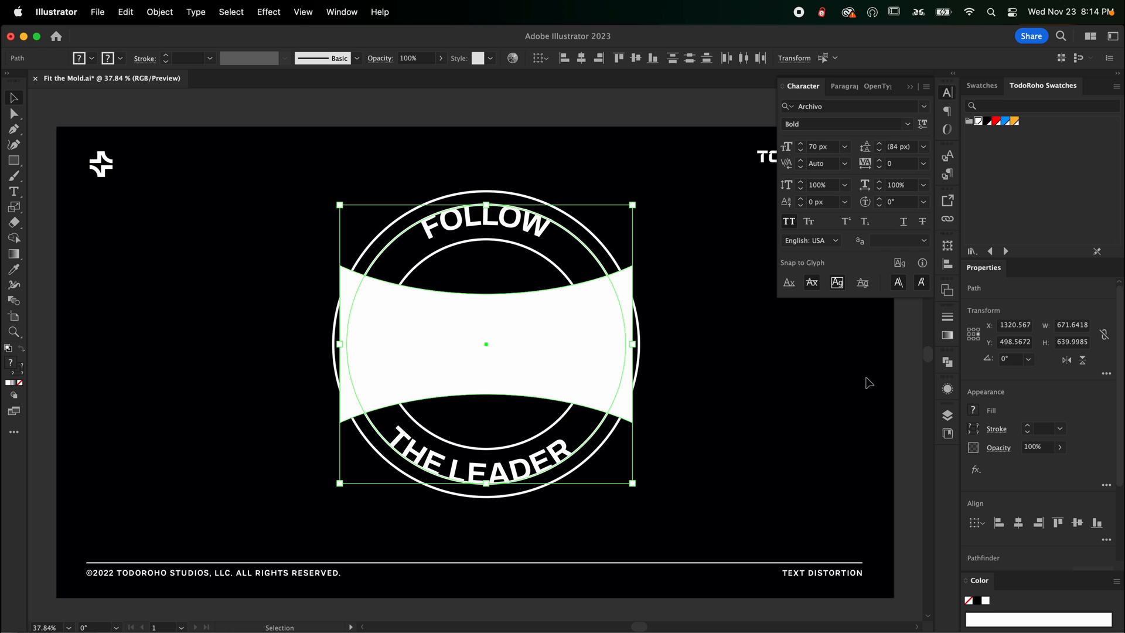
{"action": "left_click", "coordinate": [940, 364]}
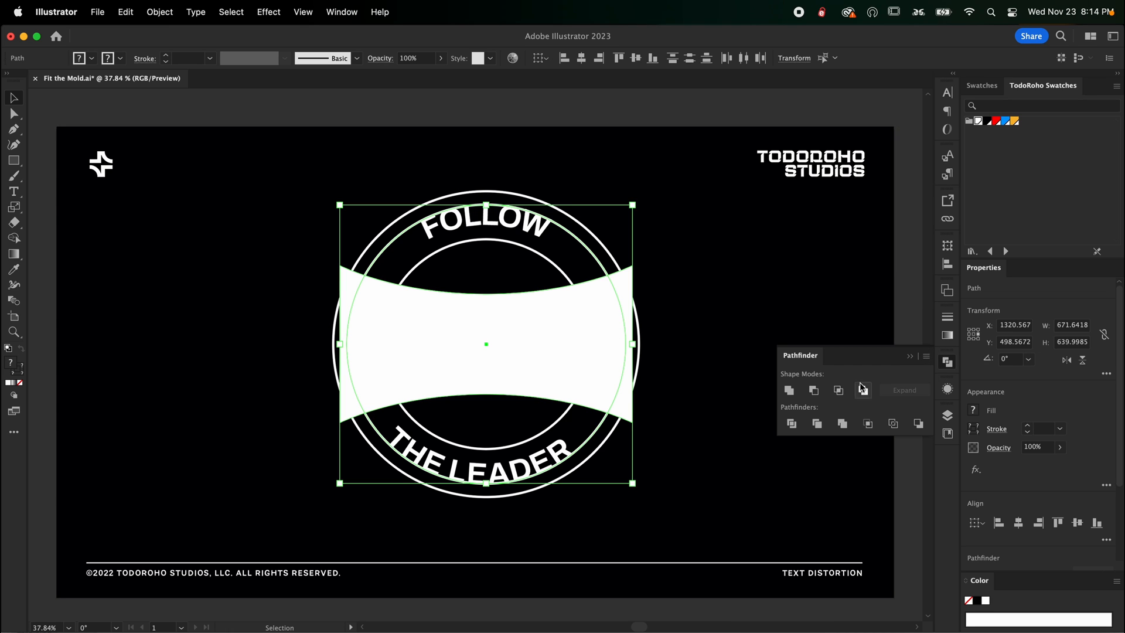
{"action": "left_click", "coordinate": [838, 390]}
{"action": "key", "text": "super+shift+a"}
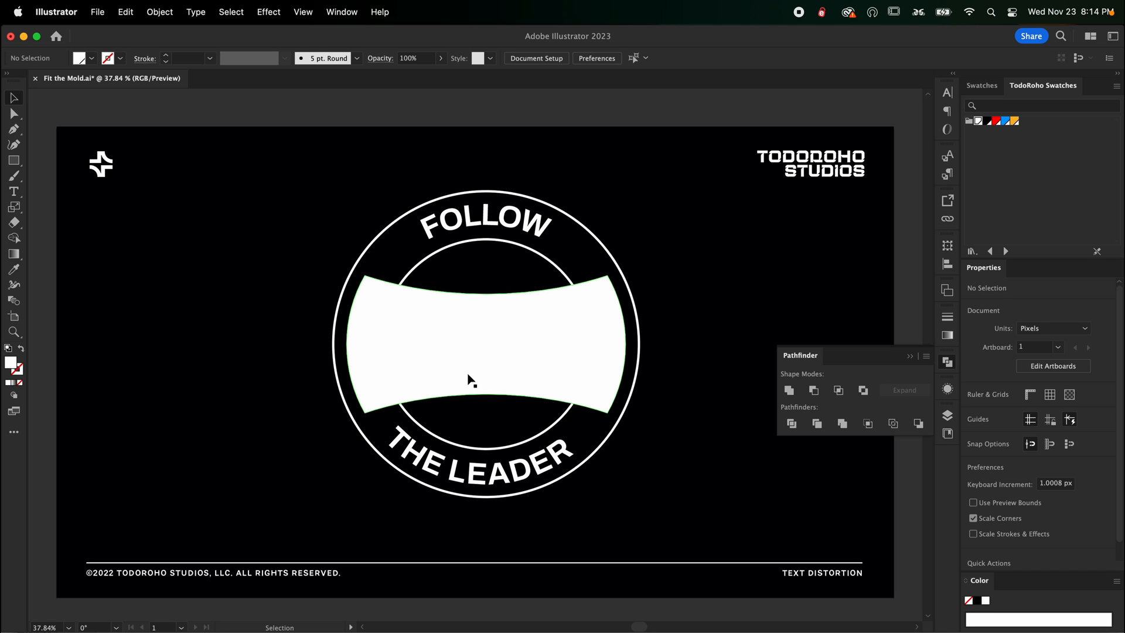
{"action": "key", "text": "super+z"}
{"action": "scroll", "coordinate": [585, 363], "scroll_direction": "up", "scroll_amount": 1}
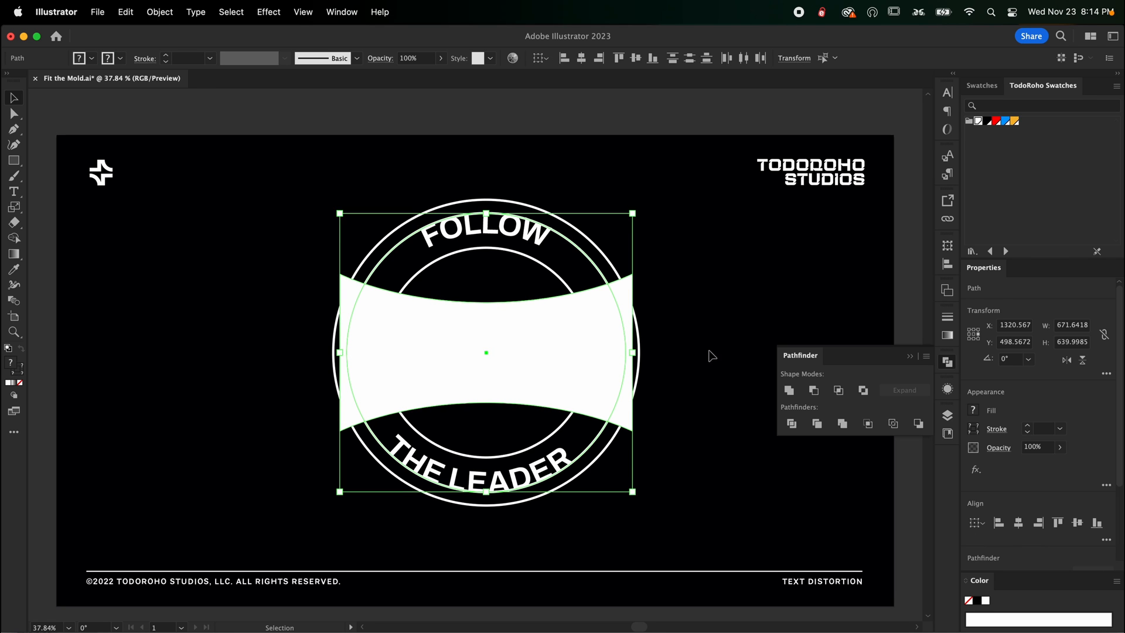
Step: Stretch the curved white shape vertically from its centre to a height of about 454 px
{"action": "left_click", "coordinate": [722, 343]}
{"action": "left_click", "coordinate": [597, 343]}
{"action": "mouse_move", "coordinate": [487, 274]}
{"action": "left_mouse_down"}
{"action": "mouse_move", "coordinate": [486, 244]}
{"action": "mouse_move", "coordinate": [486, 254]}
{"action": "left_mouse_up"}
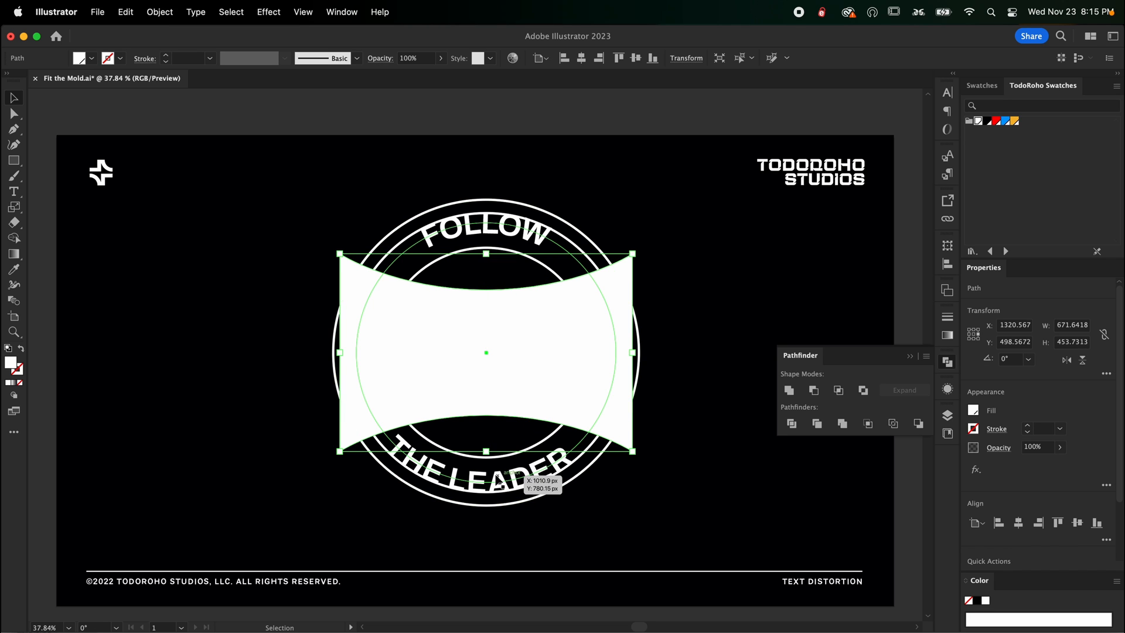
Step: Rotate THE LEADER text slightly counterclockwise to fine-tune its position at the bottom of the ring
{"action": "left_click", "coordinate": [499, 482]}
{"action": "key", "text": "r"}
{"action": "left_click_drag", "start_coordinate": [614, 543], "coordinate": [630, 544]}
{"action": "key", "text": "v"}
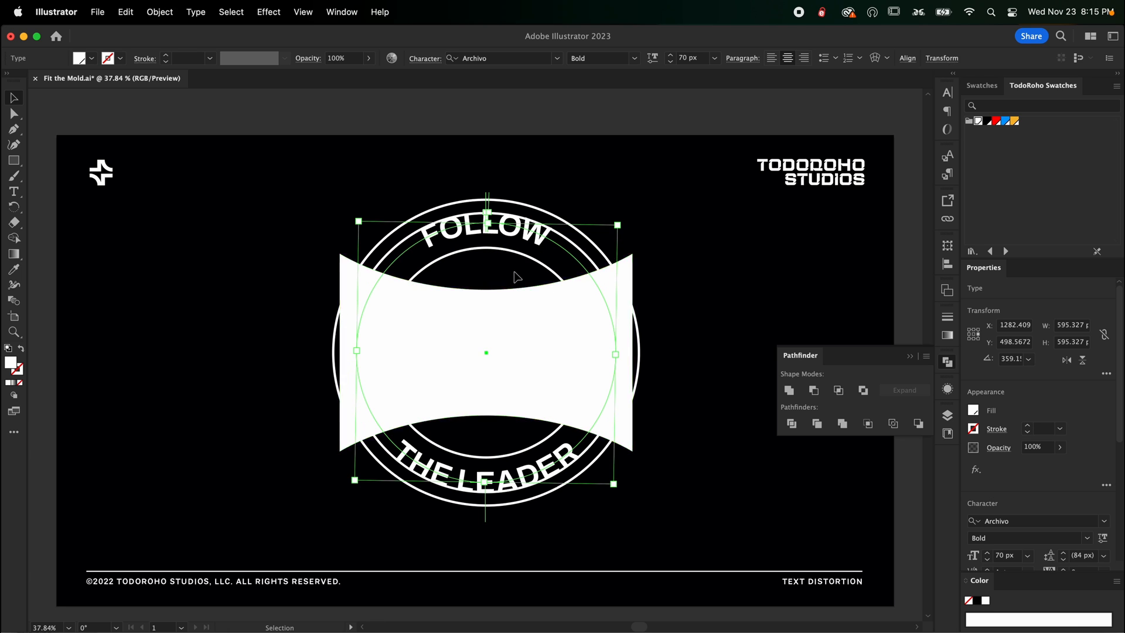
Step: Intersect the taller curved shape with the smaller circle copy to give it rounded sides
{"action": "left_click", "coordinate": [583, 284], "text": "shift"}
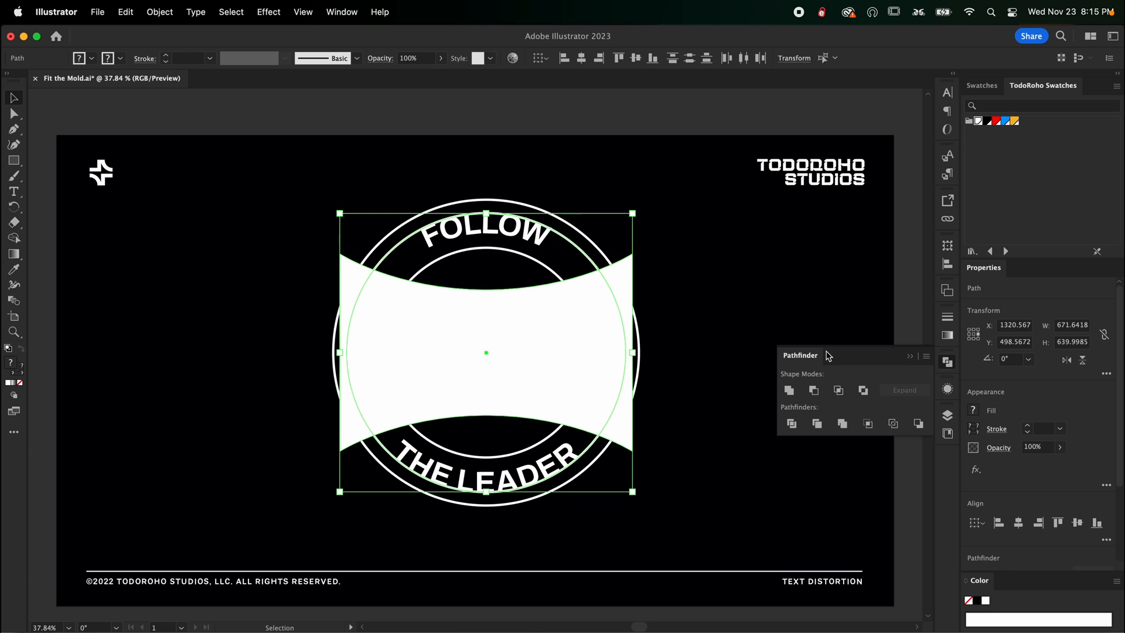
{"action": "left_click", "coordinate": [838, 390]}
{"action": "left_click", "coordinate": [745, 372]}
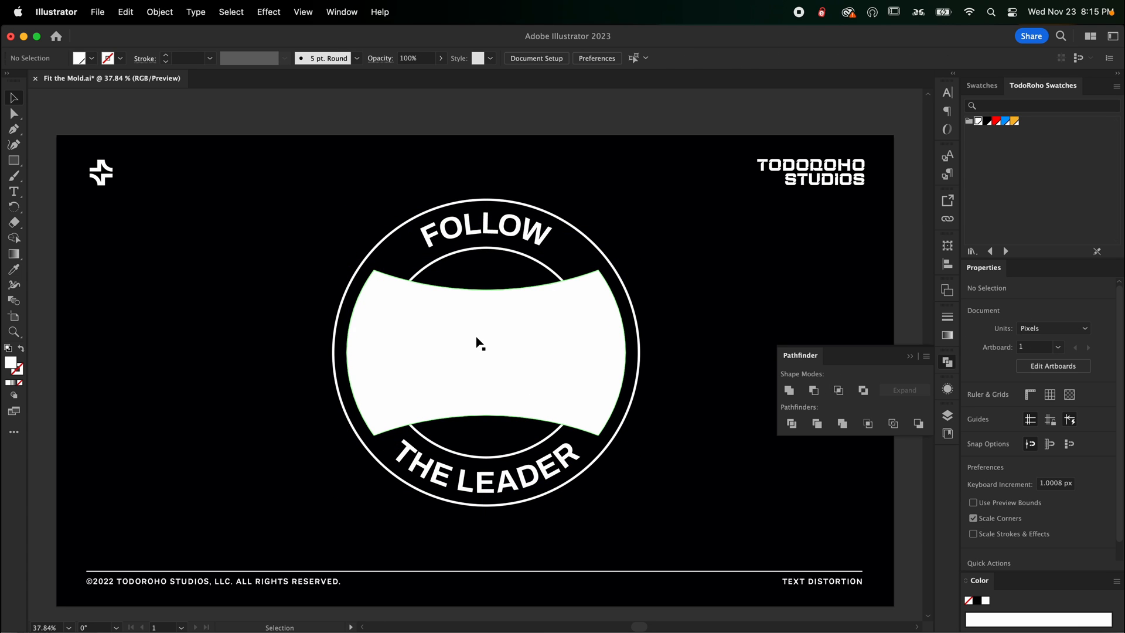
Step: Increase the variable font width of the FOLLOW text, keeping its weight at 700
{"action": "left_click", "coordinate": [572, 235]}
{"action": "left_click", "coordinate": [1102, 538]}
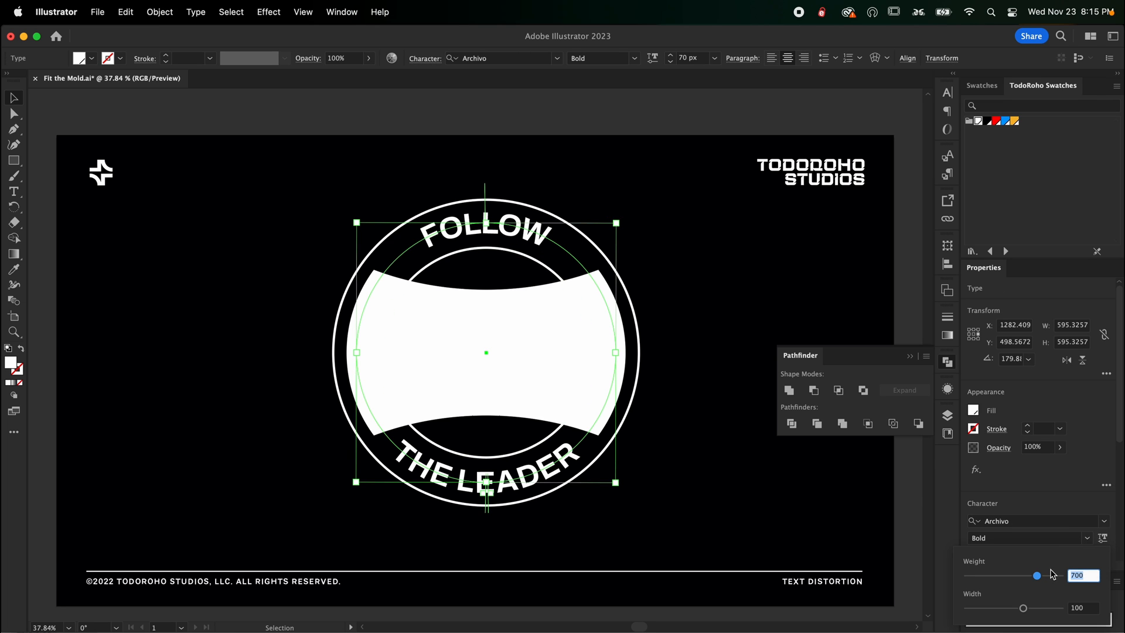
{"action": "left_click_drag", "start_coordinate": [1024, 609], "coordinate": [1043, 613]}
{"action": "key", "text": "Return"}
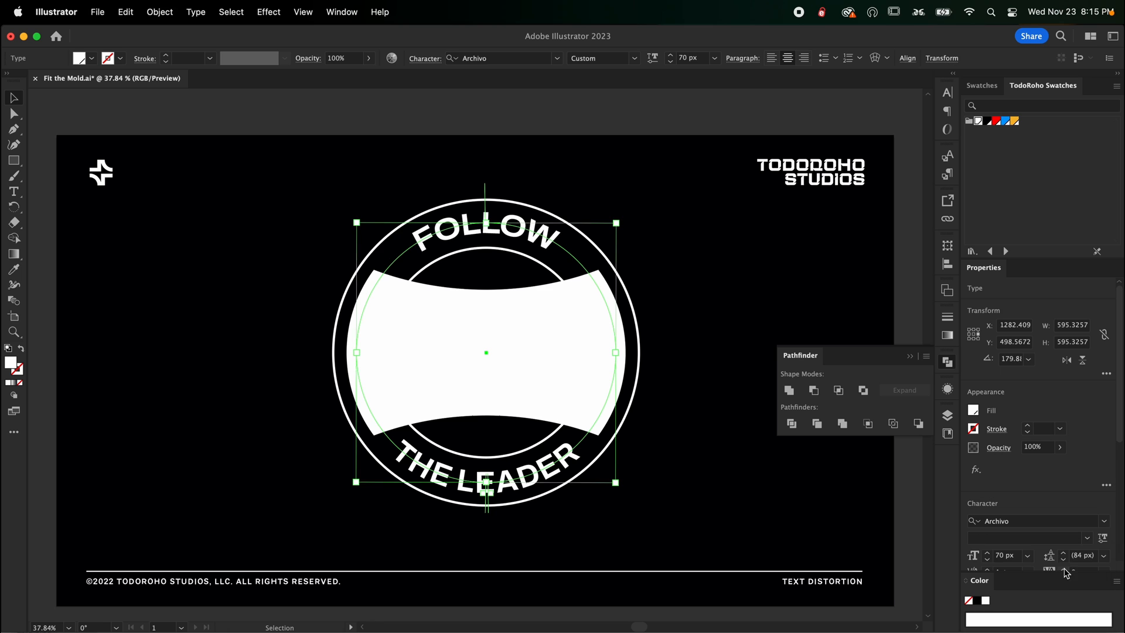
Step: Raise the tracking of the FOLLOW text to 120 and tighten it slightly again
{"action": "left_click", "coordinate": [1064, 570]}
{"action": "left_click", "coordinate": [1063, 570]}
{"action": "left_click", "coordinate": [1064, 570]}
{"action": "left_click", "coordinate": [1064, 570]}
{"action": "scroll", "coordinate": [1064, 570], "scroll_direction": "down", "scroll_amount": 3}
{"action": "left_click", "coordinate": [1065, 482]}
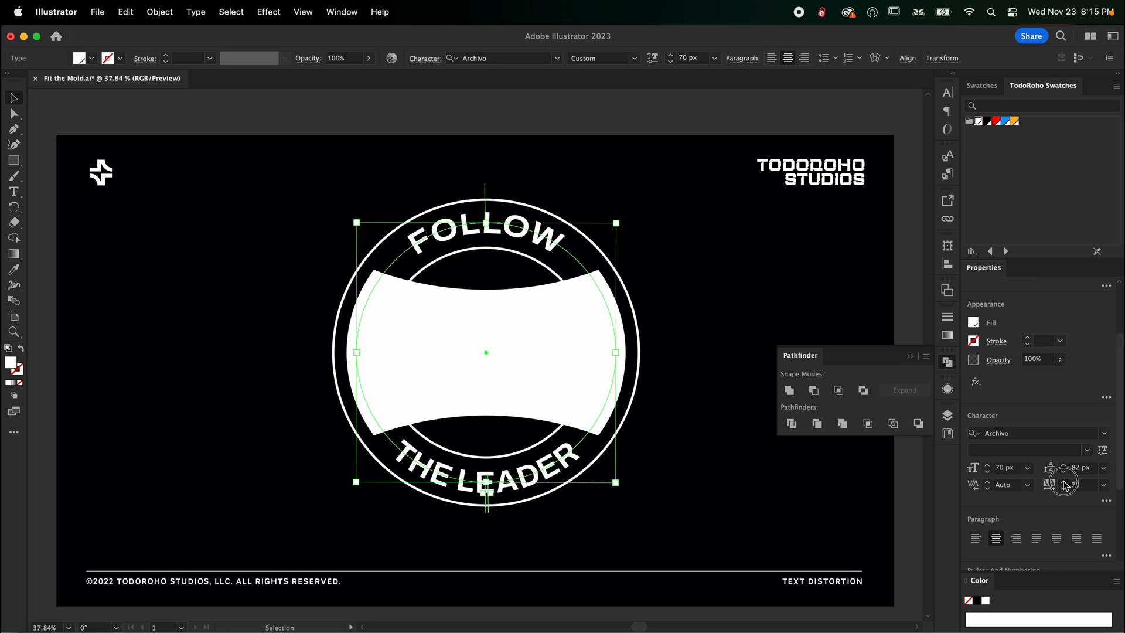
{"action": "left_click", "coordinate": [1065, 483]}
{"action": "left_click", "coordinate": [1064, 482]}
{"action": "left_click", "coordinate": [1064, 483]}
{"action": "left_click", "coordinate": [737, 518]}
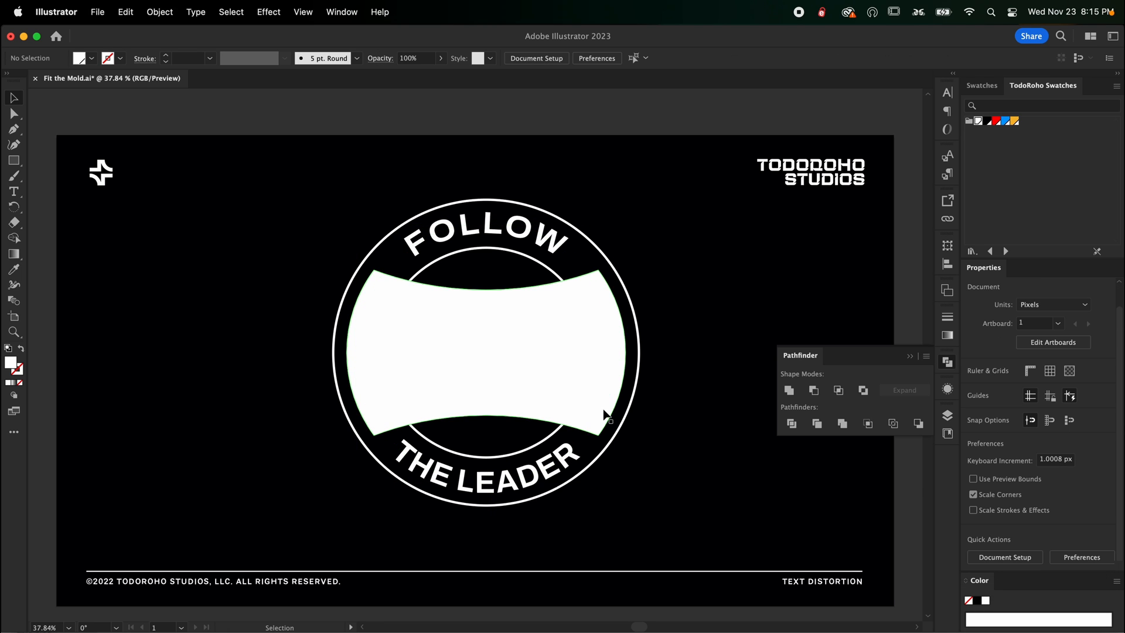
{"action": "left_click", "coordinate": [521, 241]}
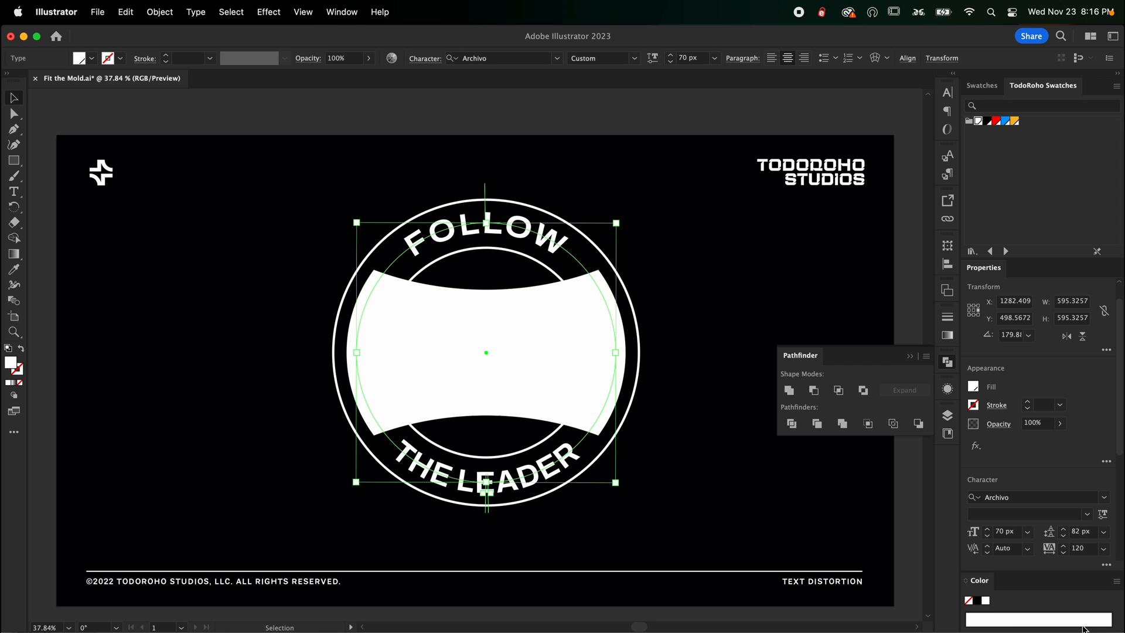
{"action": "left_click", "coordinate": [756, 523]}
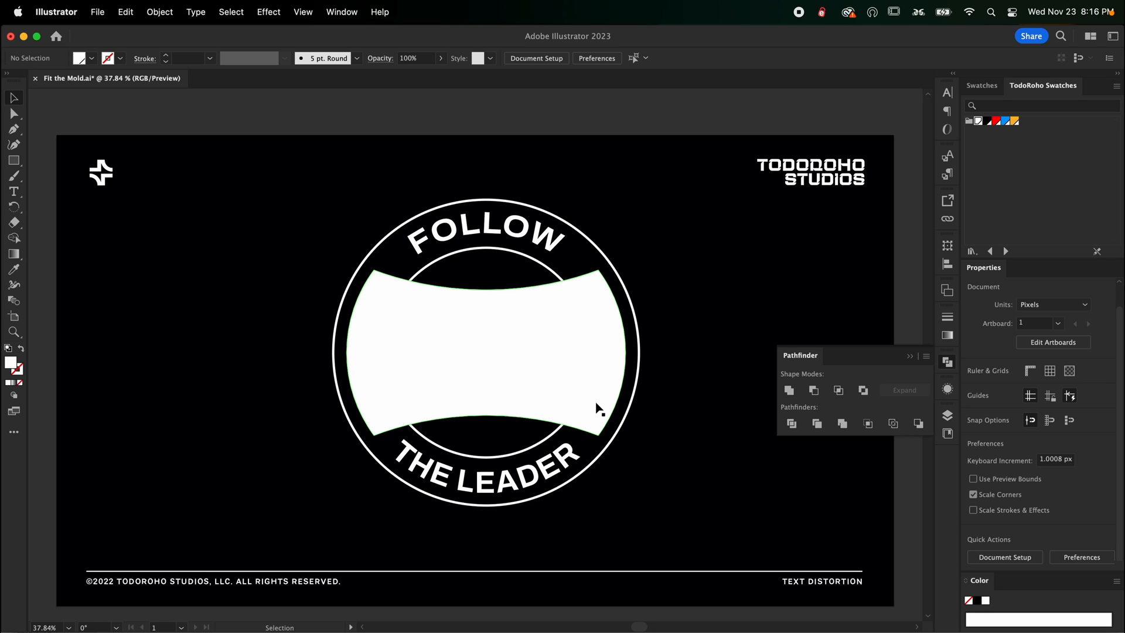
Step: Create an inward offset copy of the white central shape, about 580 px wide with Miter joins, and fill it with the red swatch
{"action": "left_click", "coordinate": [466, 362]}
{"action": "left_click", "coordinate": [160, 12]}
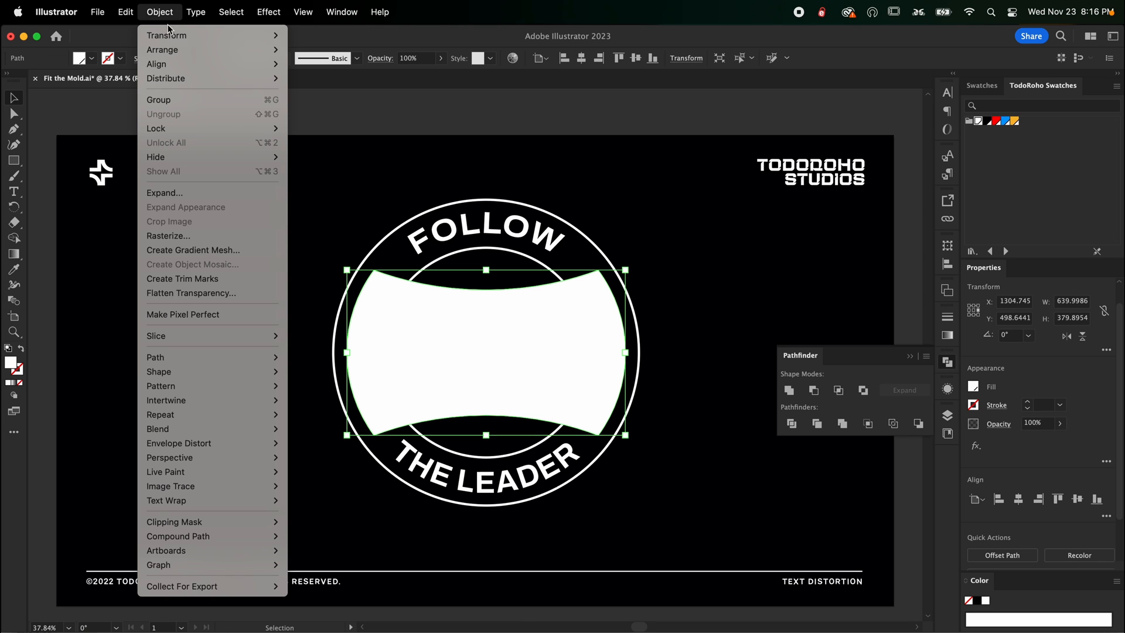
{"action": "mouse_move", "coordinate": [258, 357]}
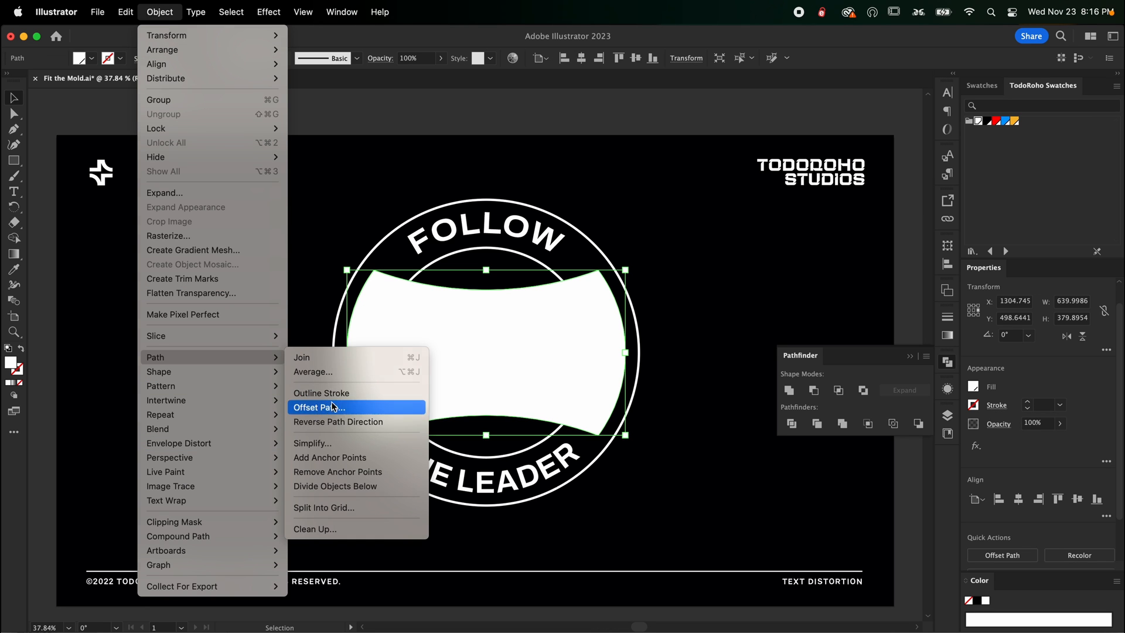
{"action": "left_click", "coordinate": [325, 399]}
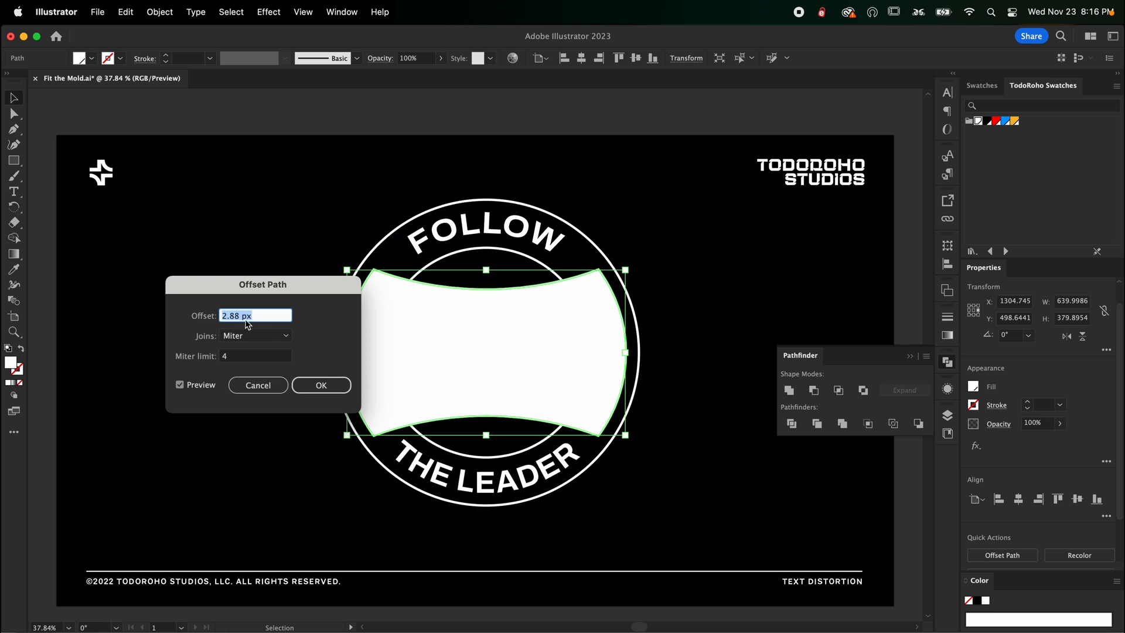
{"action": "type", "text": "-10"}
{"action": "key", "text": "Tab"}
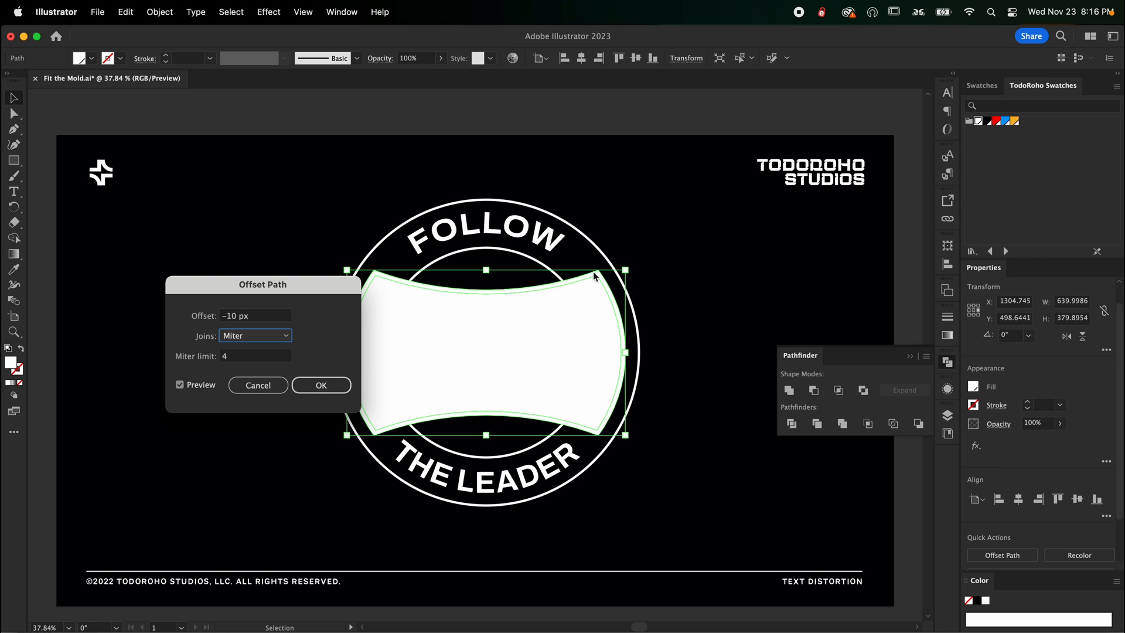
{"action": "left_click", "coordinate": [257, 316]}
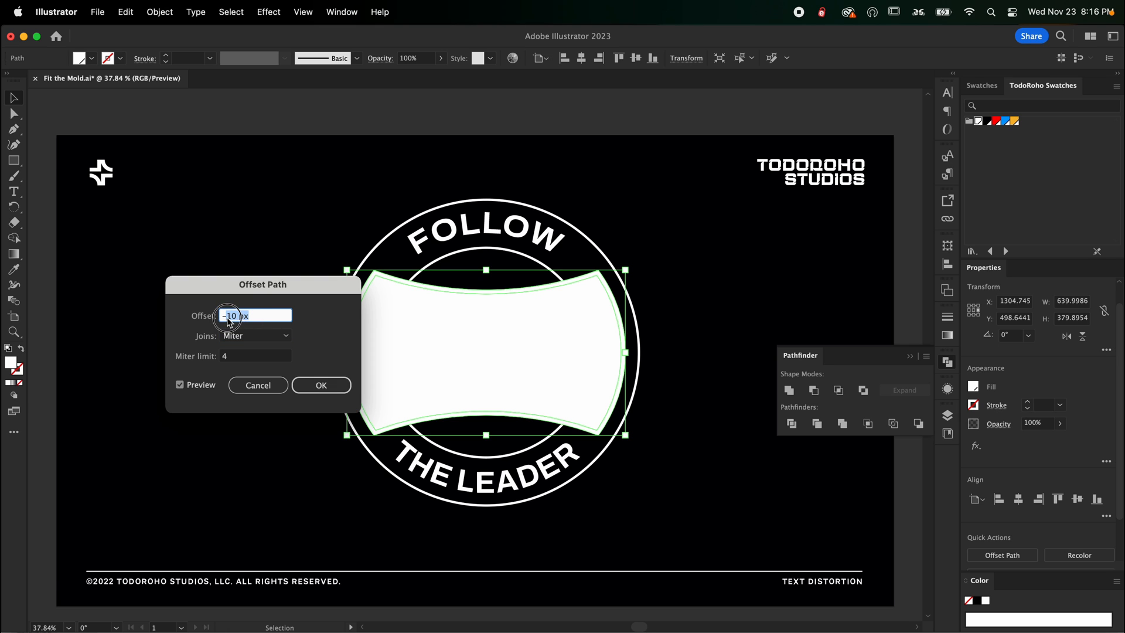
{"action": "type", "text": "-35"}
{"action": "key", "text": "Tab"}
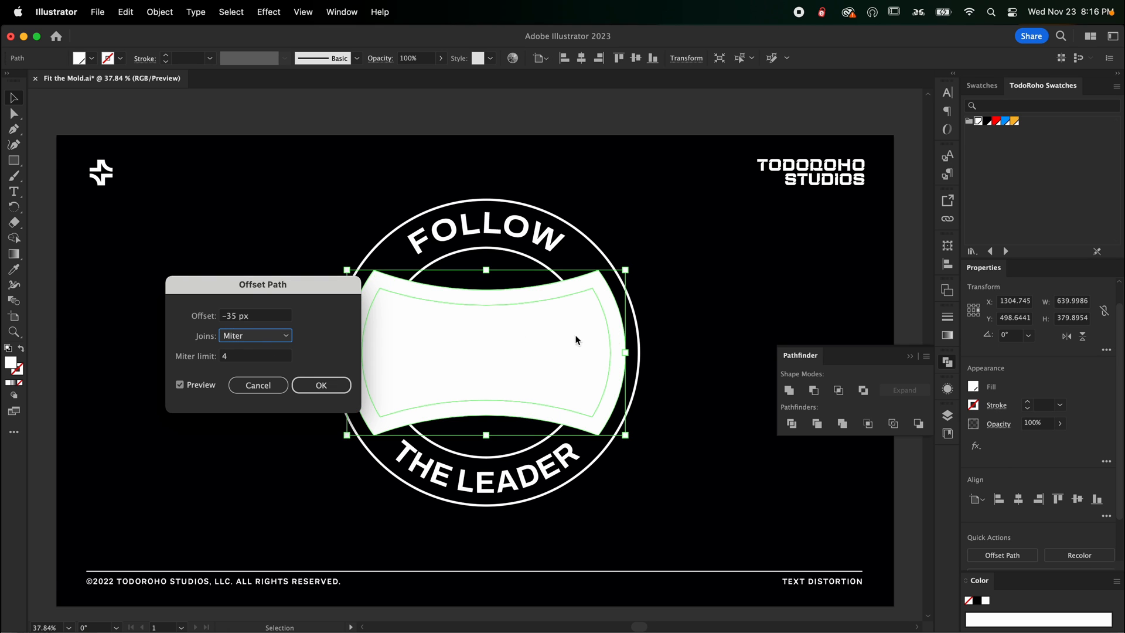
{"action": "left_click", "coordinate": [240, 316]}
{"action": "key", "text": "Return"}
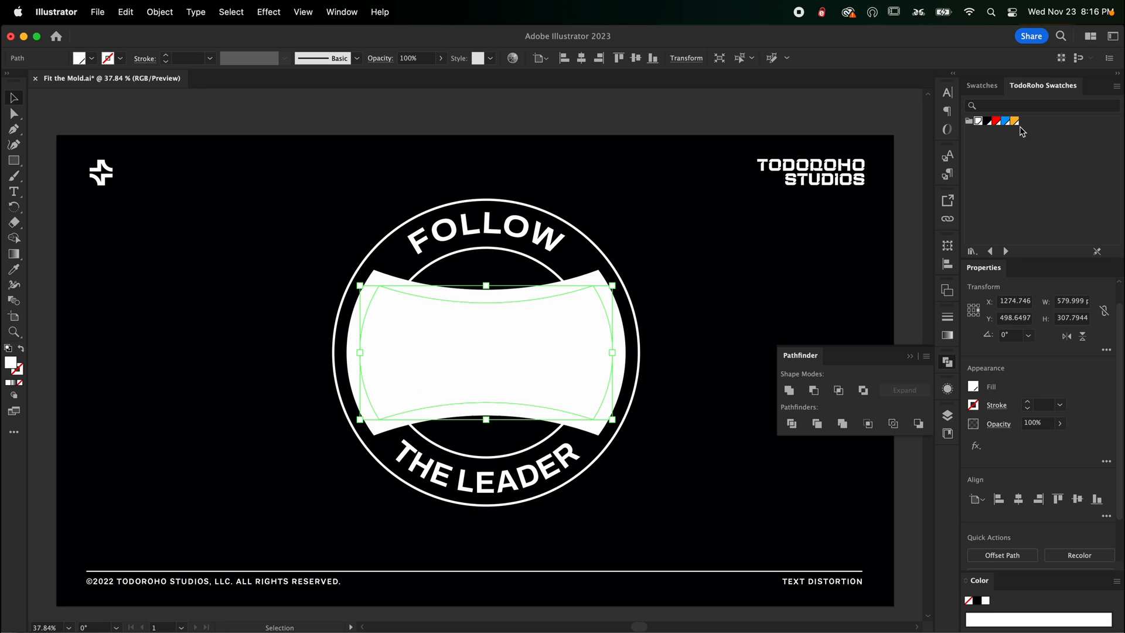
{"action": "left_click_drag", "start_coordinate": [996, 121], "coordinate": [480, 360]}
{"action": "left_click", "coordinate": [703, 318]}
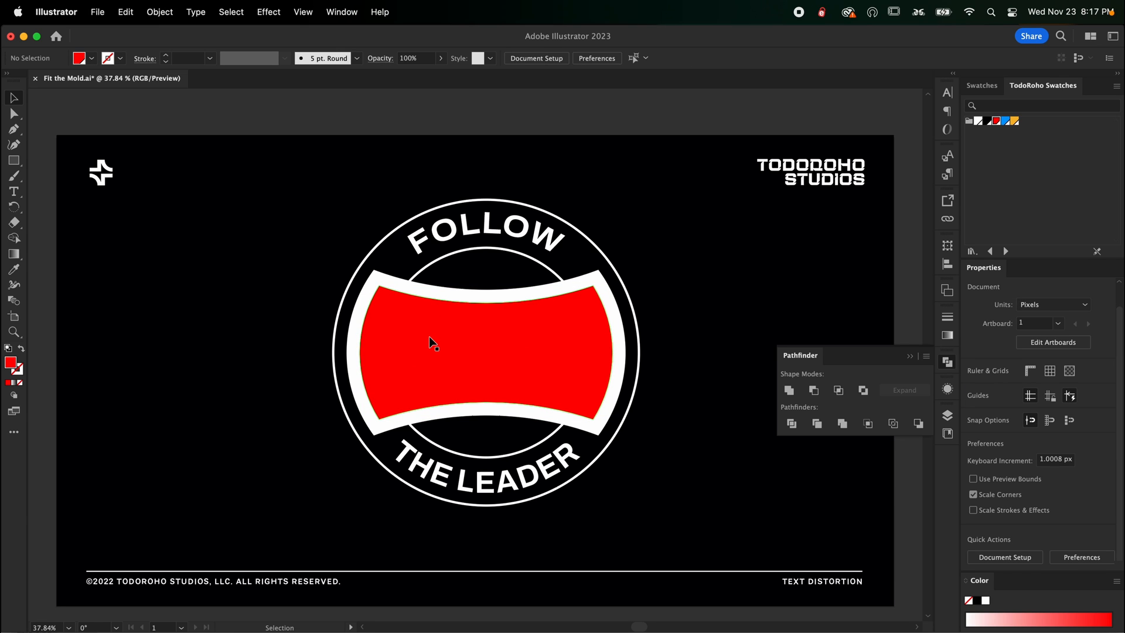
Step: Add the text FIT THE MOLD and move it to the centre of the red shape
{"action": "key", "text": "t"}
{"action": "left_click", "coordinate": [431, 359]}
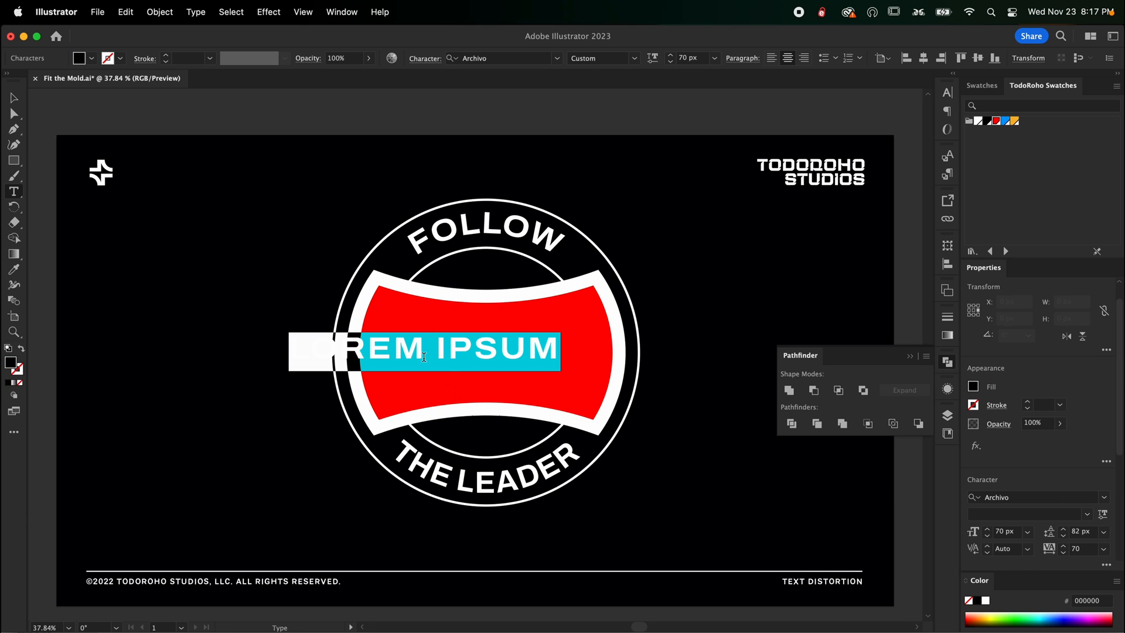
{"action": "type", "text": "FIT THE MOLD"}
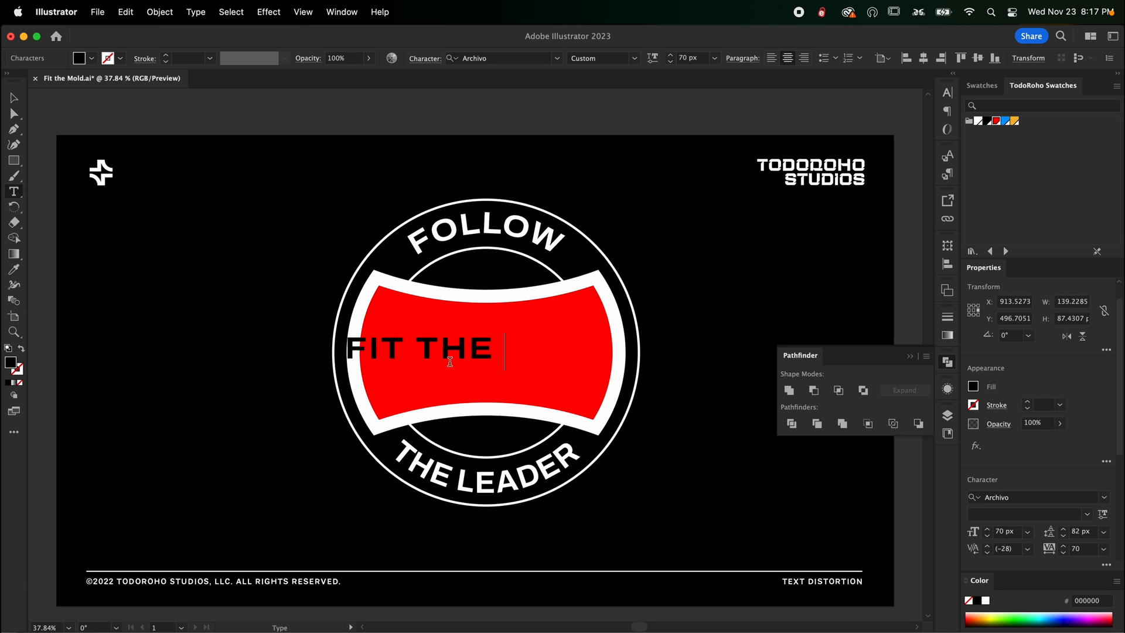
{"action": "key", "text": "super"}
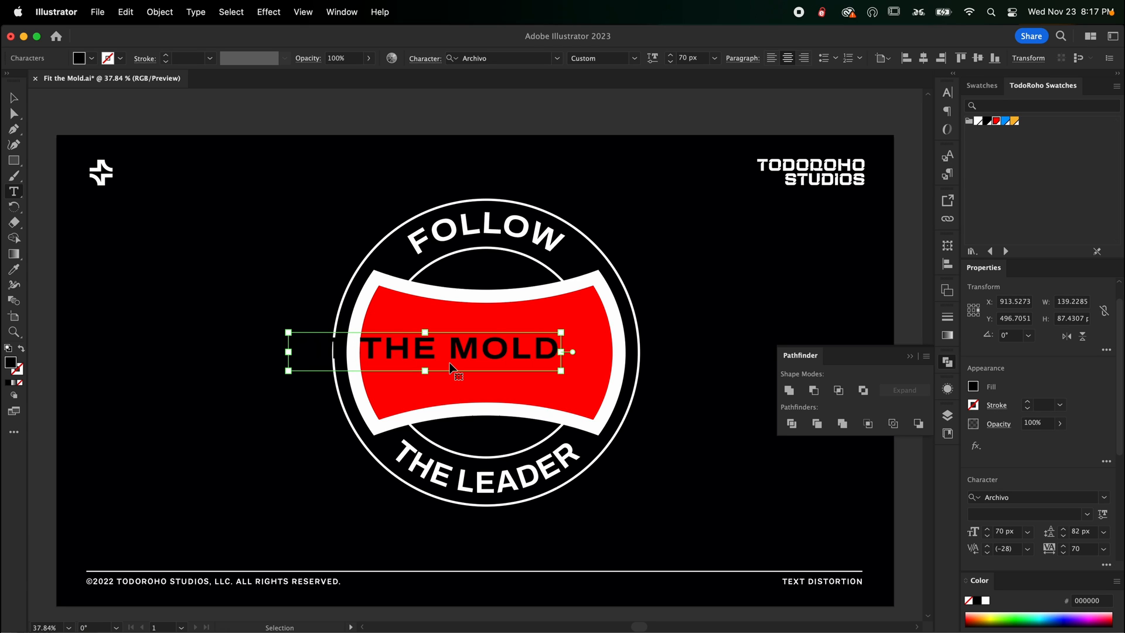
{"action": "key", "text": "Escape"}
{"action": "left_click_drag", "start_coordinate": [451, 368], "coordinate": [515, 362]}
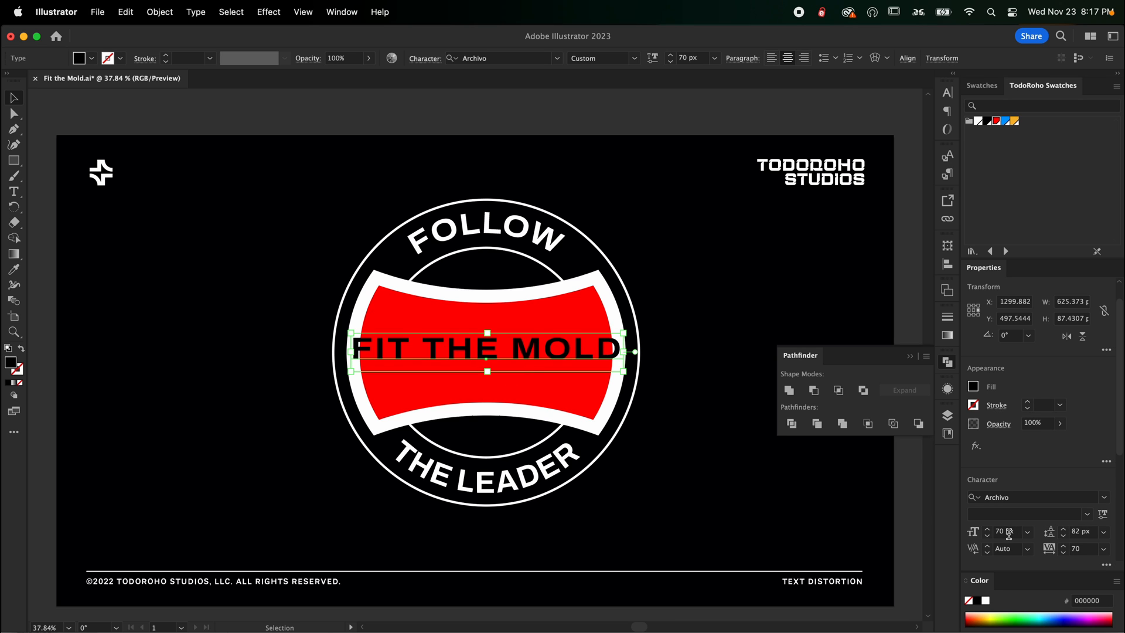
Step: Reduce the tracking of the FIT THE MOLD text to -10 and set its font style to Bold
{"action": "left_click", "coordinate": [1063, 552]}
{"action": "left_click", "coordinate": [1063, 552]}
{"action": "left_click", "coordinate": [1063, 552]}
{"action": "left_click", "coordinate": [1064, 552]}
{"action": "left_click", "coordinate": [1063, 552]}
{"action": "left_click", "coordinate": [1063, 551]}
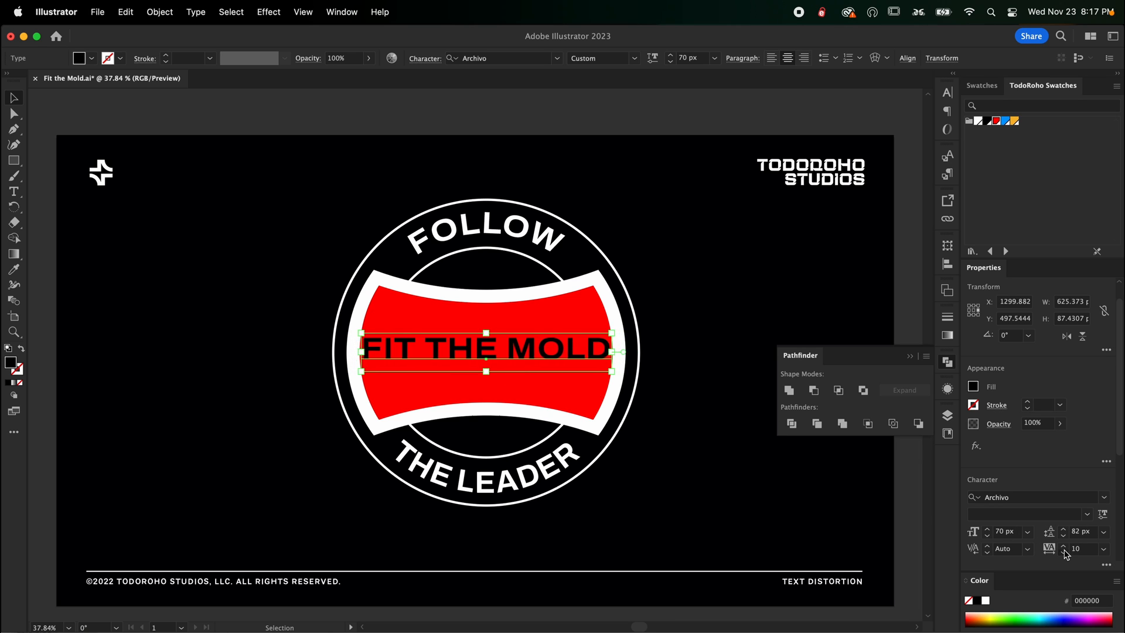
{"action": "left_click", "coordinate": [1063, 552]}
{"action": "left_click", "coordinate": [1086, 515]}
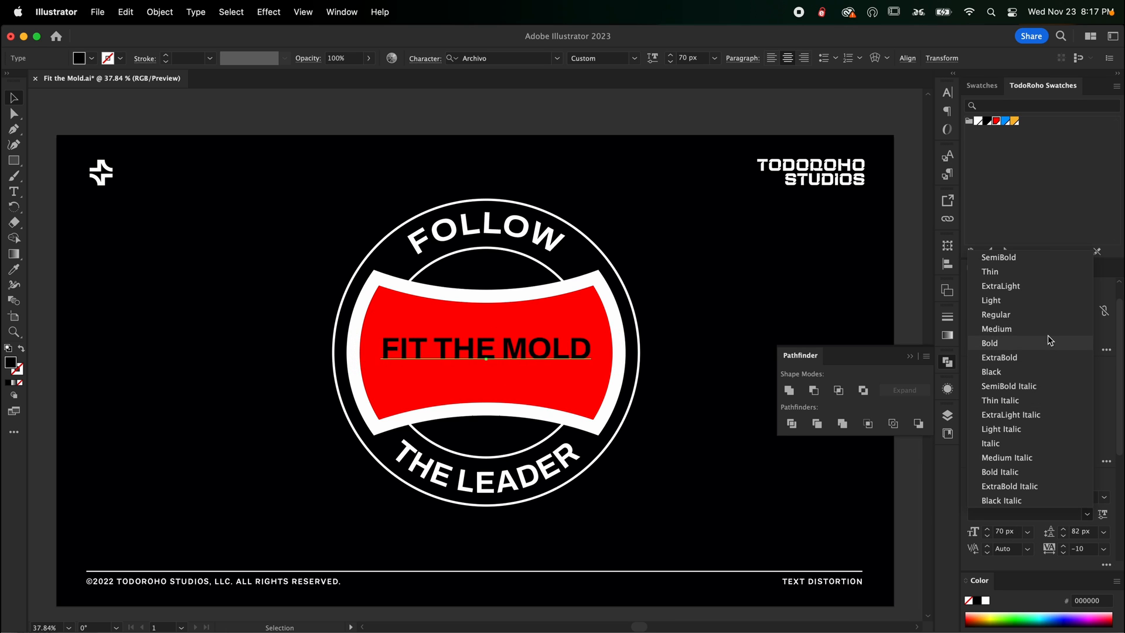
{"action": "left_click", "coordinate": [1049, 342]}
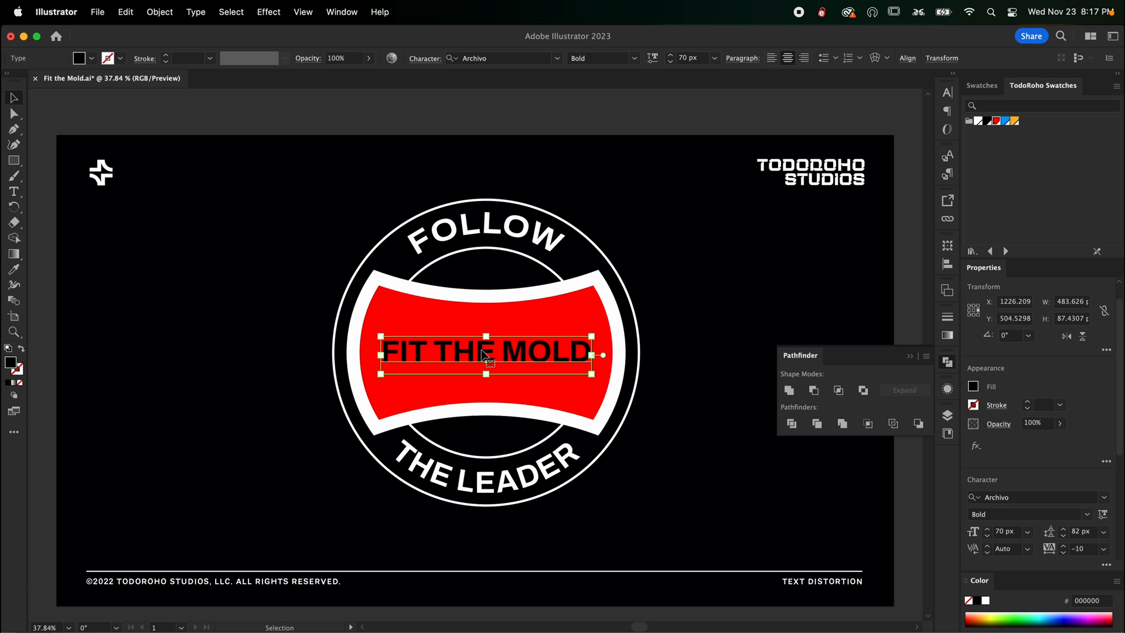
Step: Bring the red shape to the front and envelope-distort the FIT THE MOLD text with it as the top object
{"action": "left_click", "coordinate": [515, 345], "text": "super"}
{"action": "key", "text": "super+shift+]"}
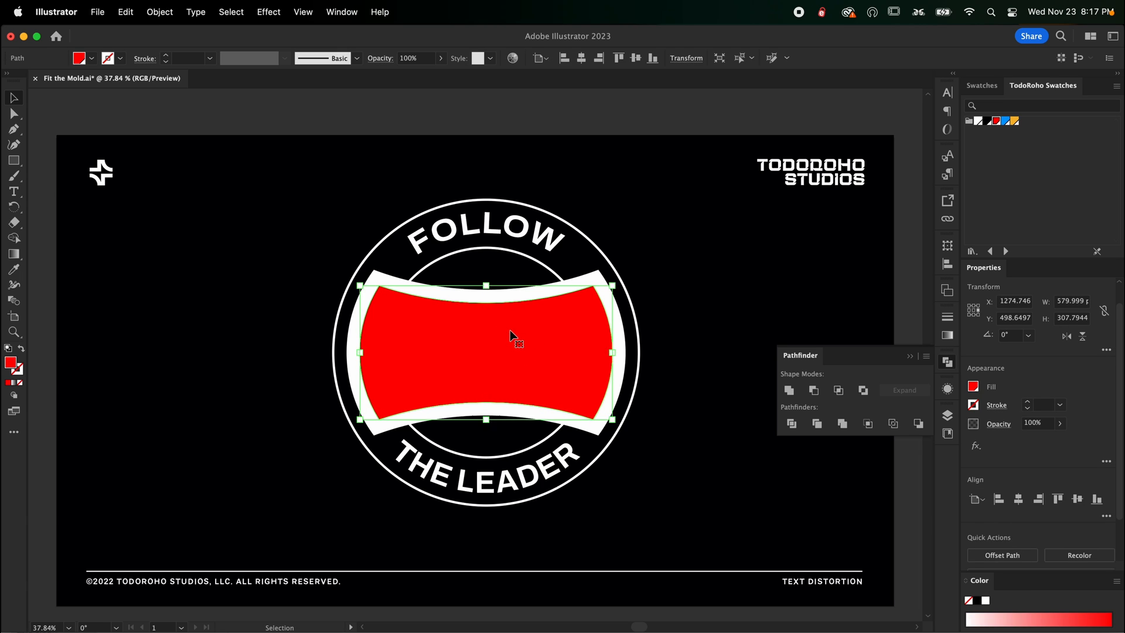
{"action": "left_click", "coordinate": [510, 329], "text": "super"}
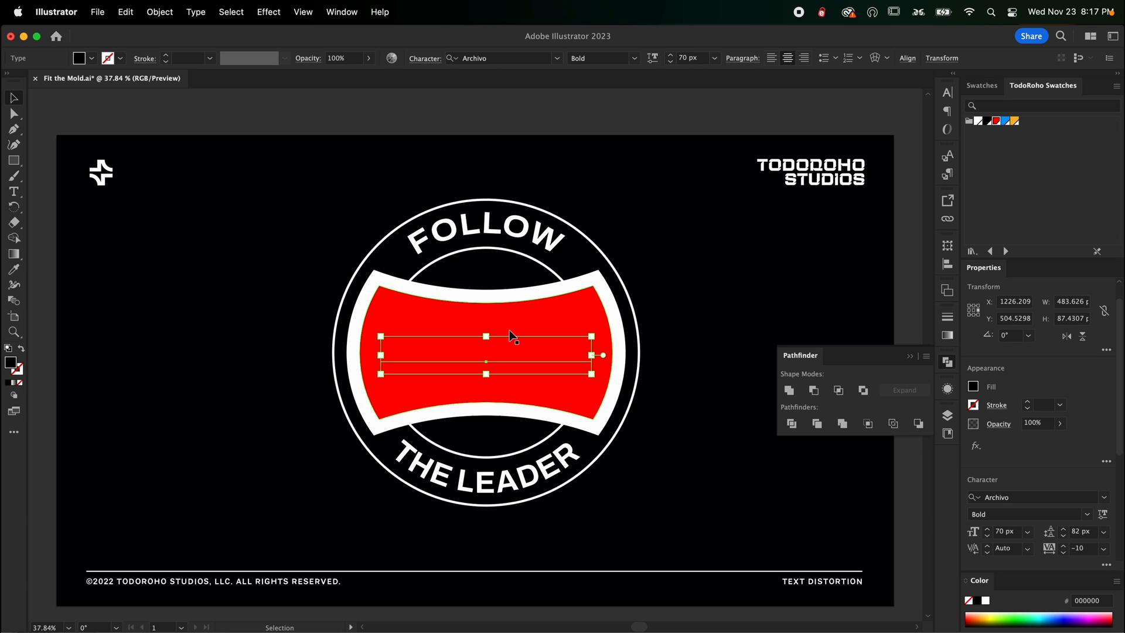
{"action": "left_click", "coordinate": [539, 361], "text": "shift"}
{"action": "left_click", "coordinate": [159, 13]}
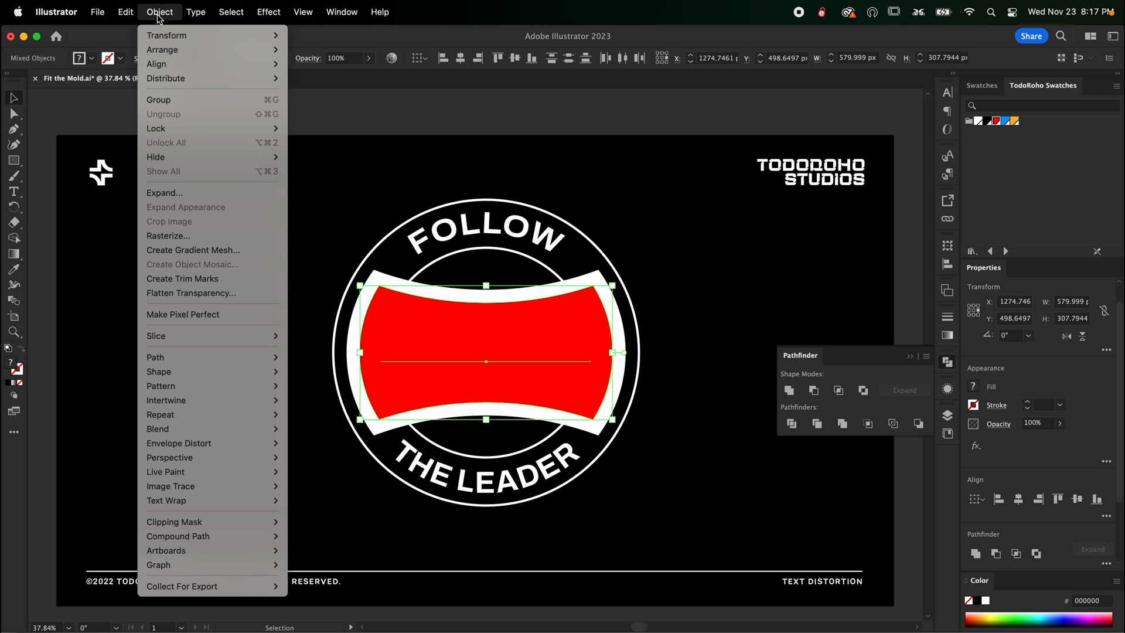
{"action": "mouse_move", "coordinate": [190, 441]}
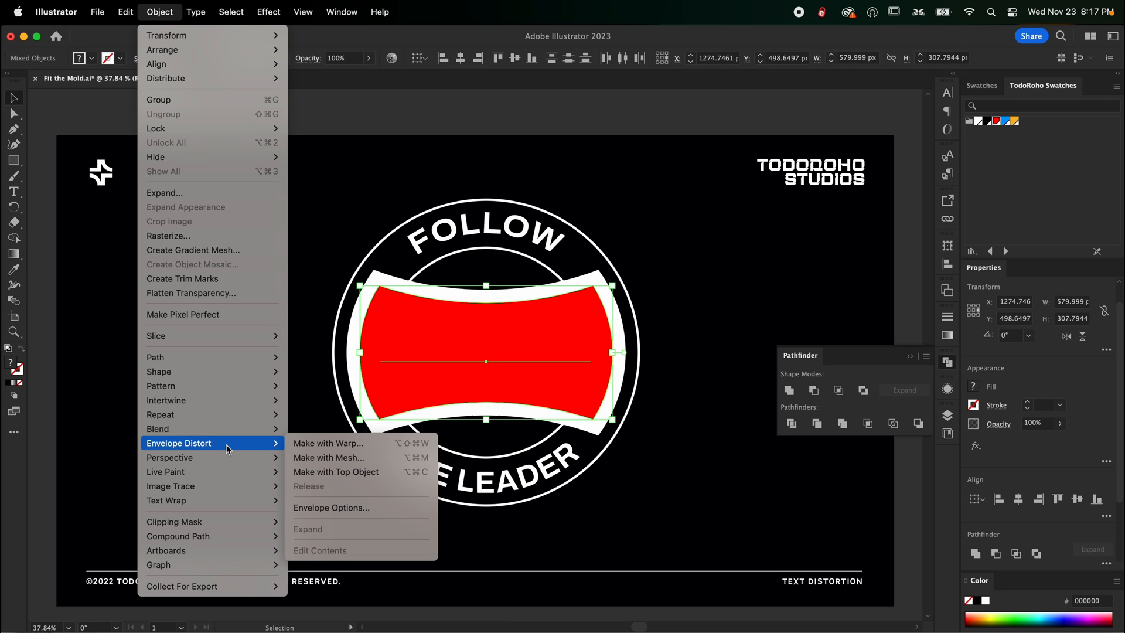
{"action": "left_click", "coordinate": [333, 471]}
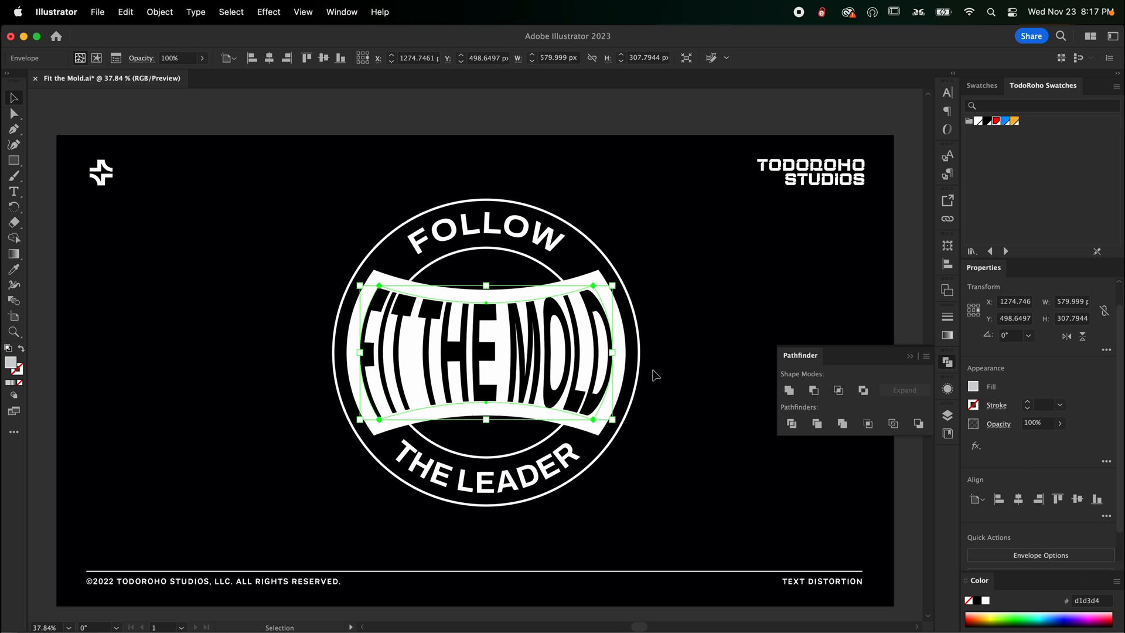
Step: Edit the text inside the FIT THE MOLD envelope and raise its variable font weight to Black
{"action": "double_click", "coordinate": [545, 366]}
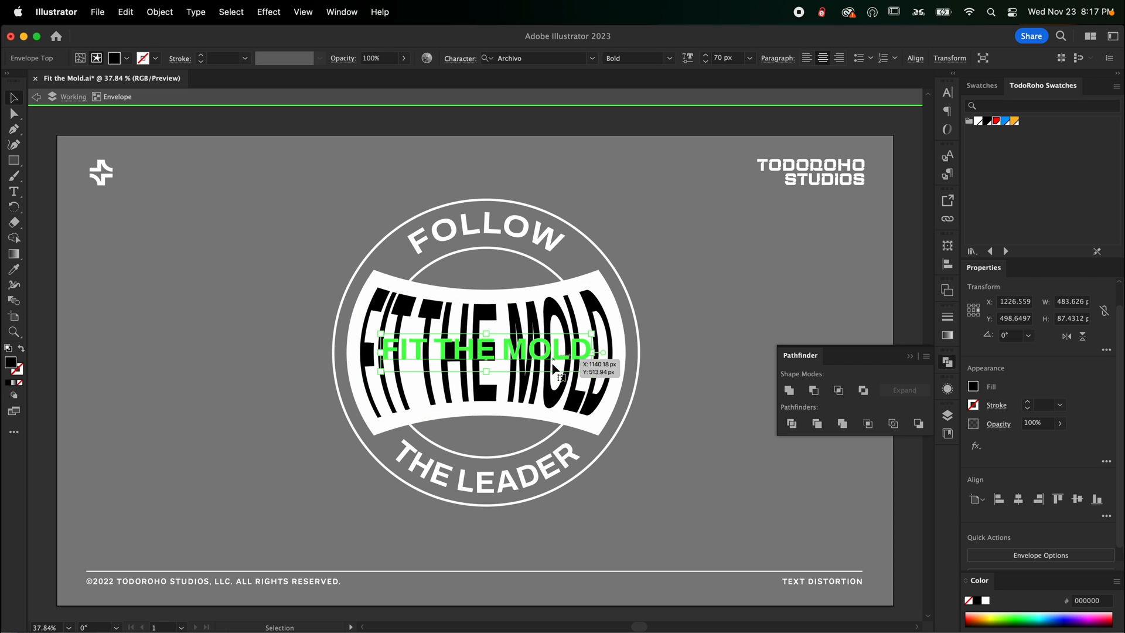
{"action": "key", "text": "super+t"}
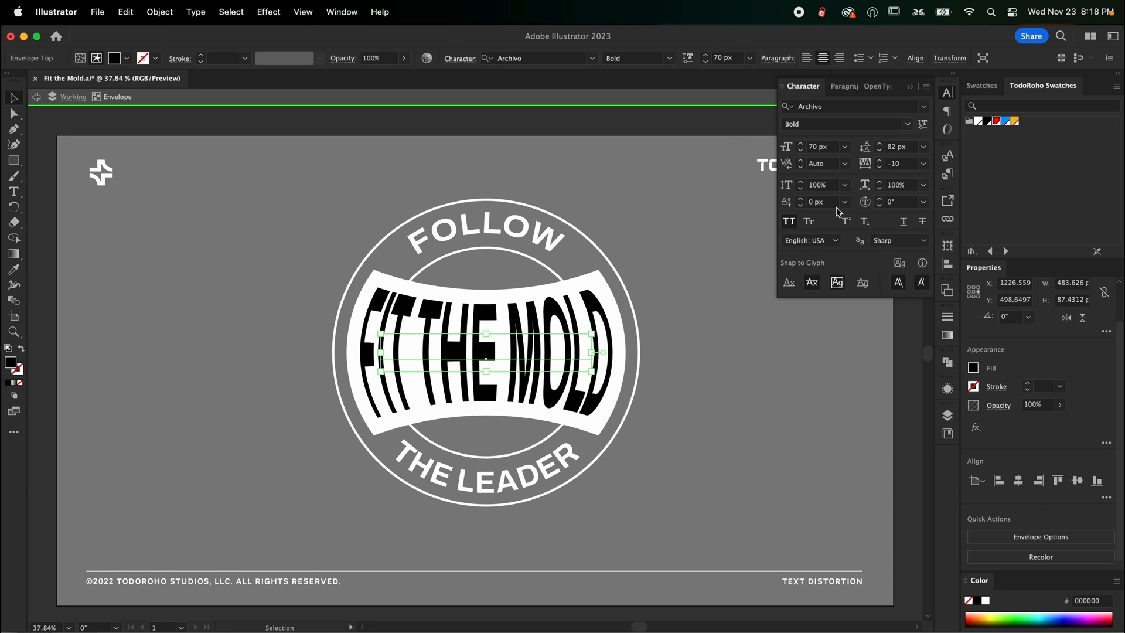
{"action": "left_click", "coordinate": [922, 123]}
{"action": "left_click_drag", "start_coordinate": [856, 162], "coordinate": [949, 172]}
{"action": "key", "text": "Escape"}
{"action": "left_click", "coordinate": [676, 353]}
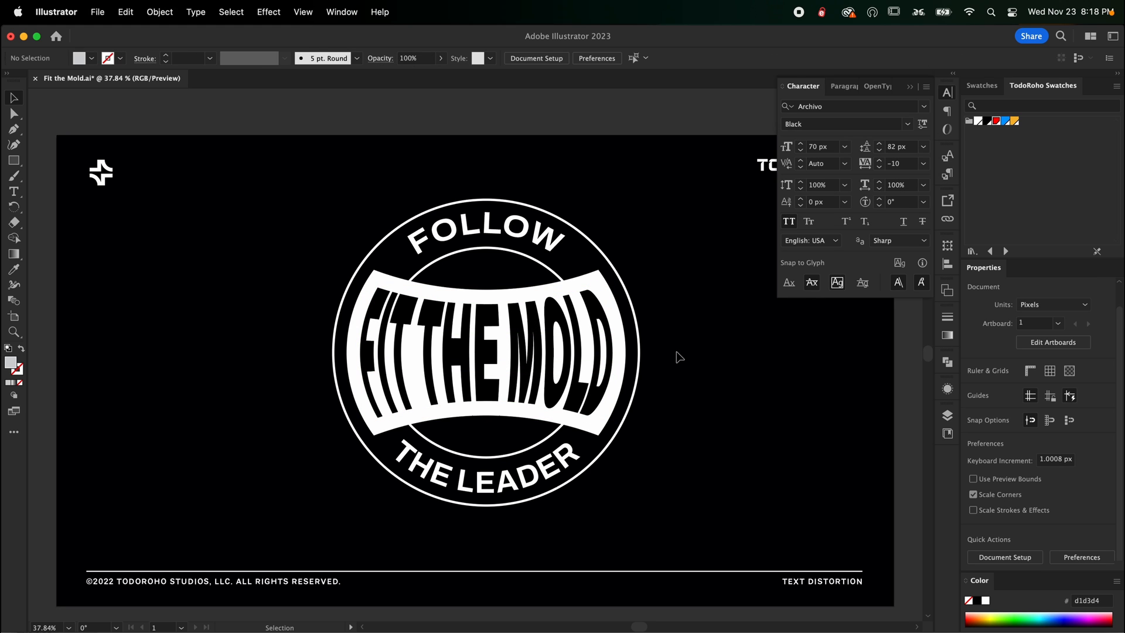
Step: Reduce the variable font width of the FIT THE MOLD text inside its envelope
{"action": "double_click", "coordinate": [495, 372]}
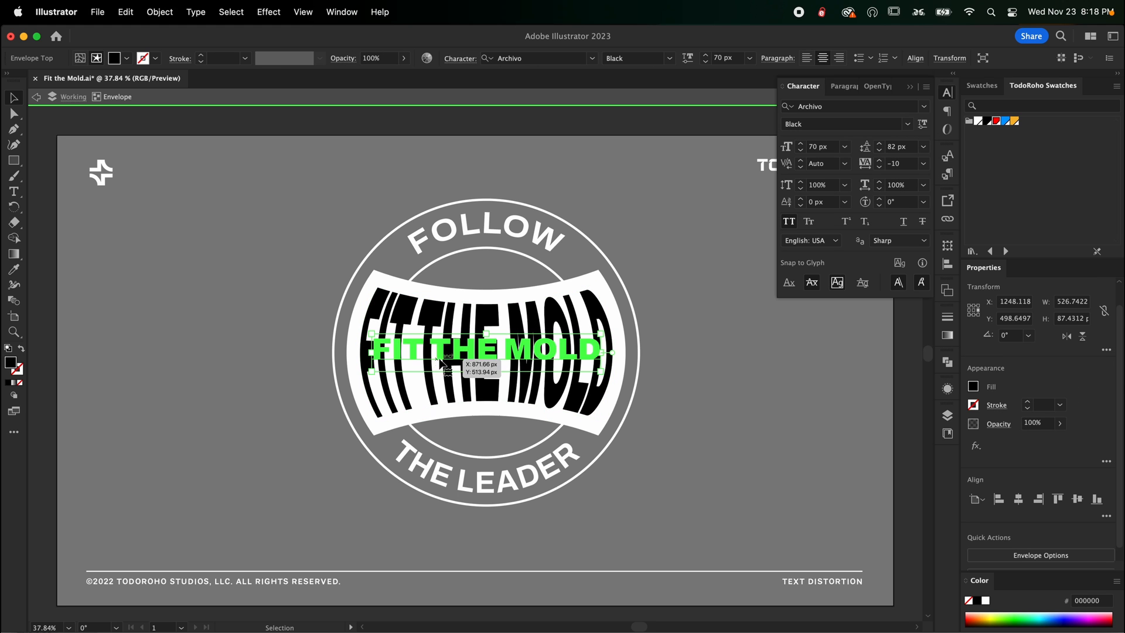
{"action": "left_click", "coordinate": [923, 123]}
{"action": "left_click_drag", "start_coordinate": [843, 194], "coordinate": [806, 193]}
{"action": "key", "text": "Escape"}
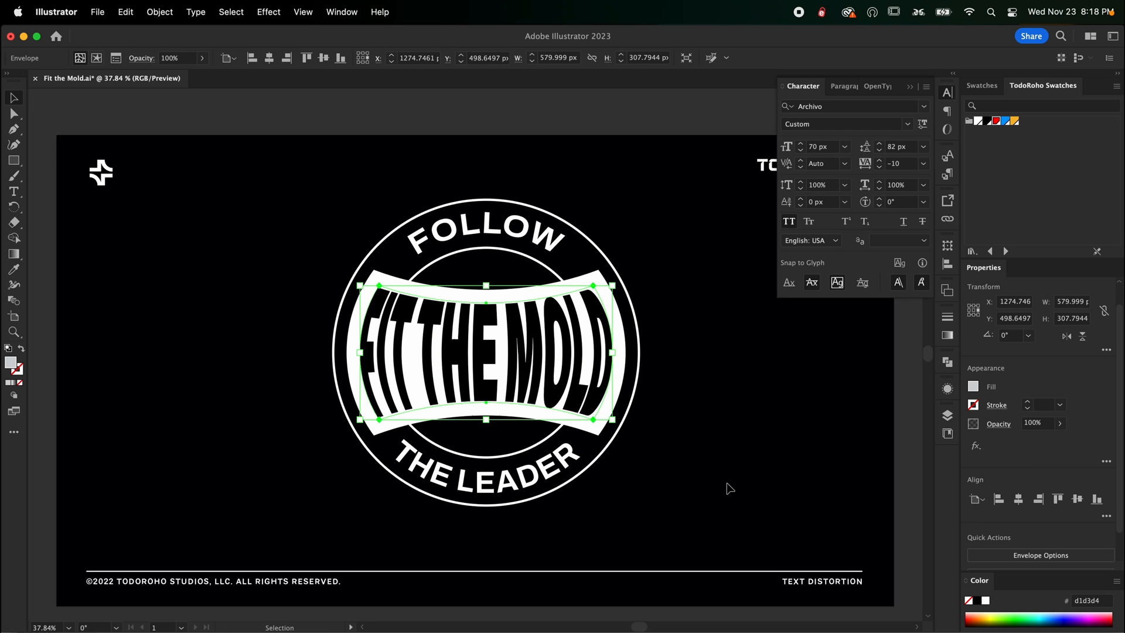
{"action": "left_click", "coordinate": [730, 488]}
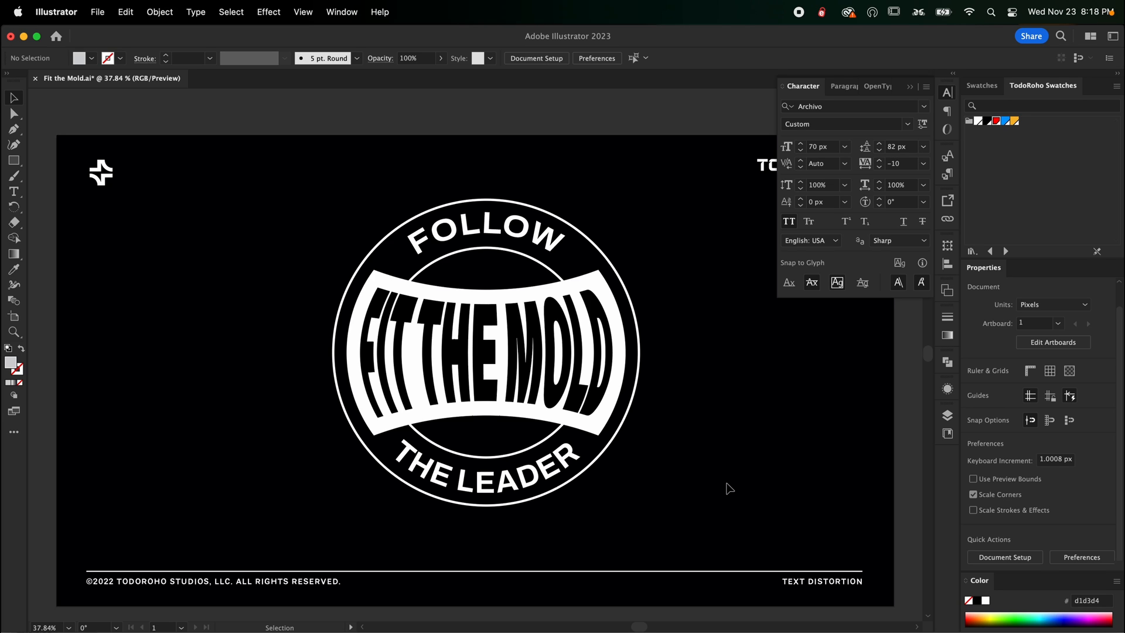
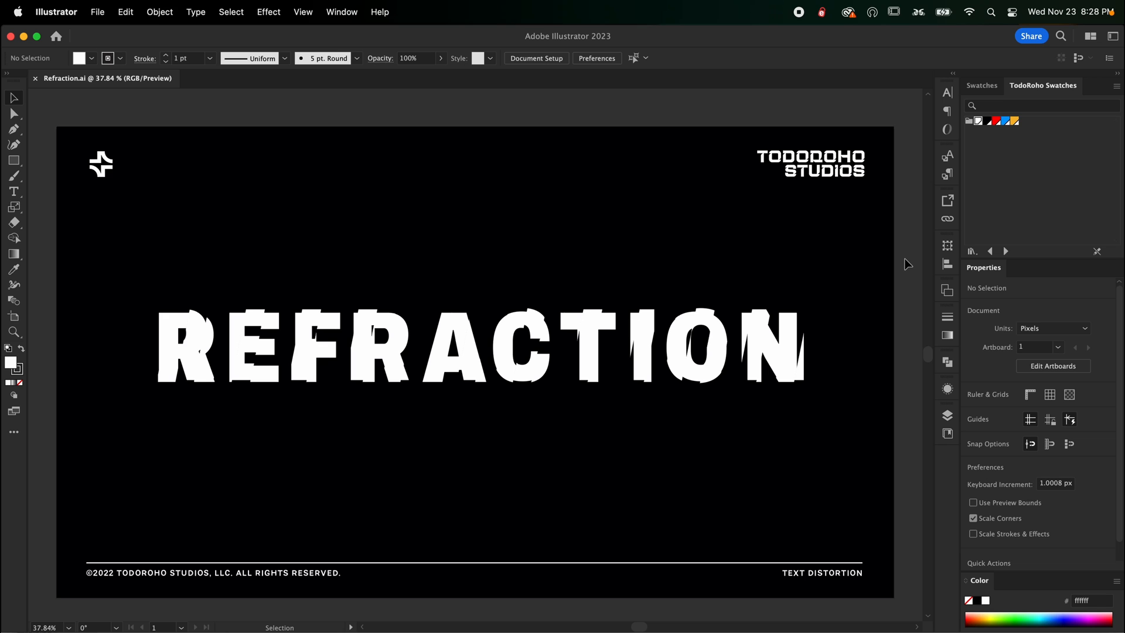
Step: Hide the Final layer in Refraction.ai and make the Working layer active
{"action": "left_click", "coordinate": [947, 415]}
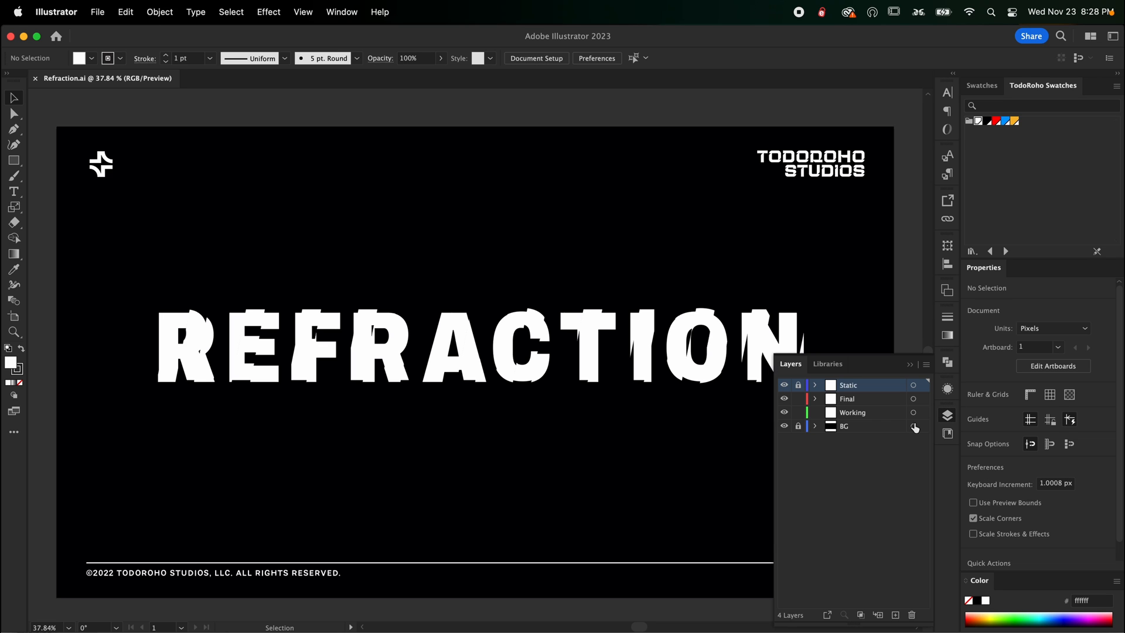
{"action": "left_click", "coordinate": [783, 399]}
{"action": "left_click", "coordinate": [853, 414]}
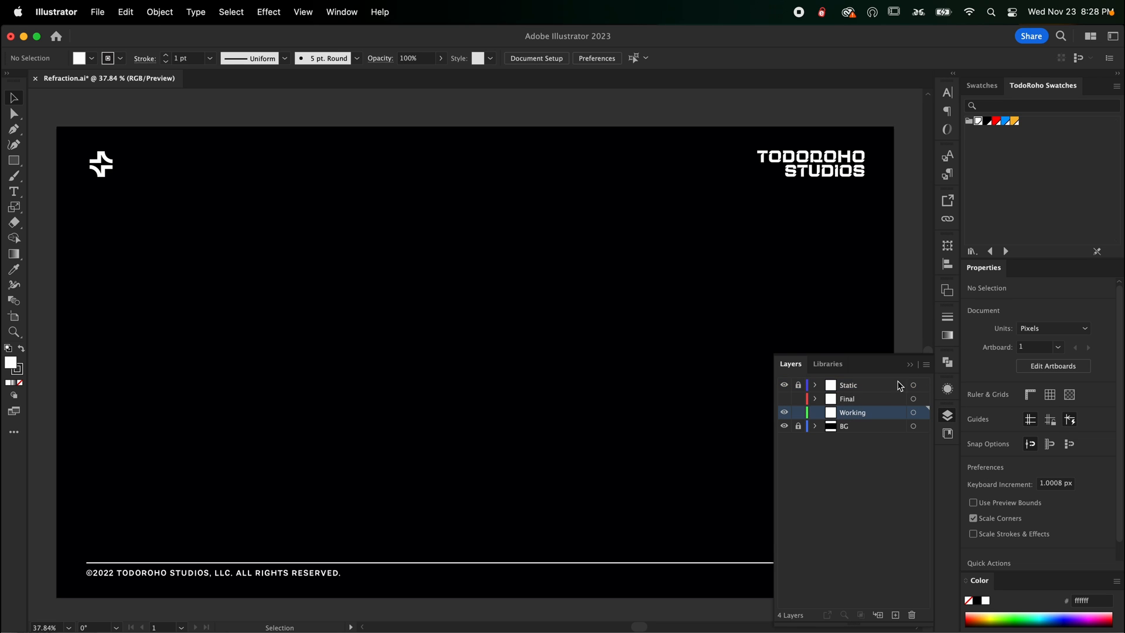
{"action": "left_click", "coordinate": [912, 366]}
Step: Add the point text Refraction near the middle of the artboard
{"action": "key", "text": "t"}
{"action": "left_click", "coordinate": [358, 348]}
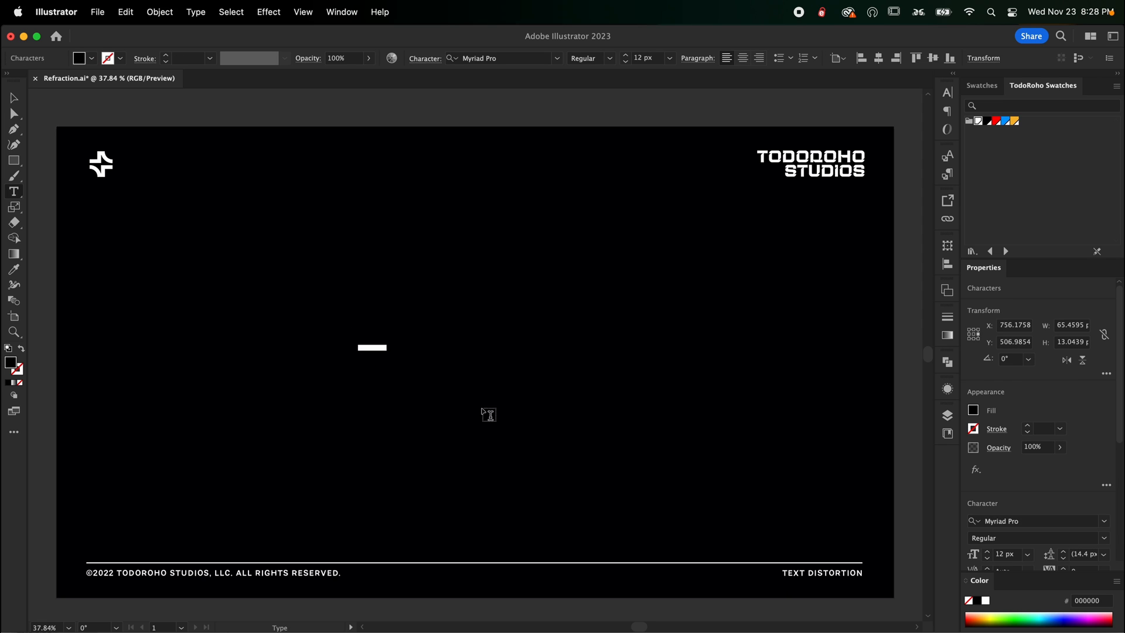
{"action": "type", "text": "Refraction"}
{"action": "key", "text": "Escape"}
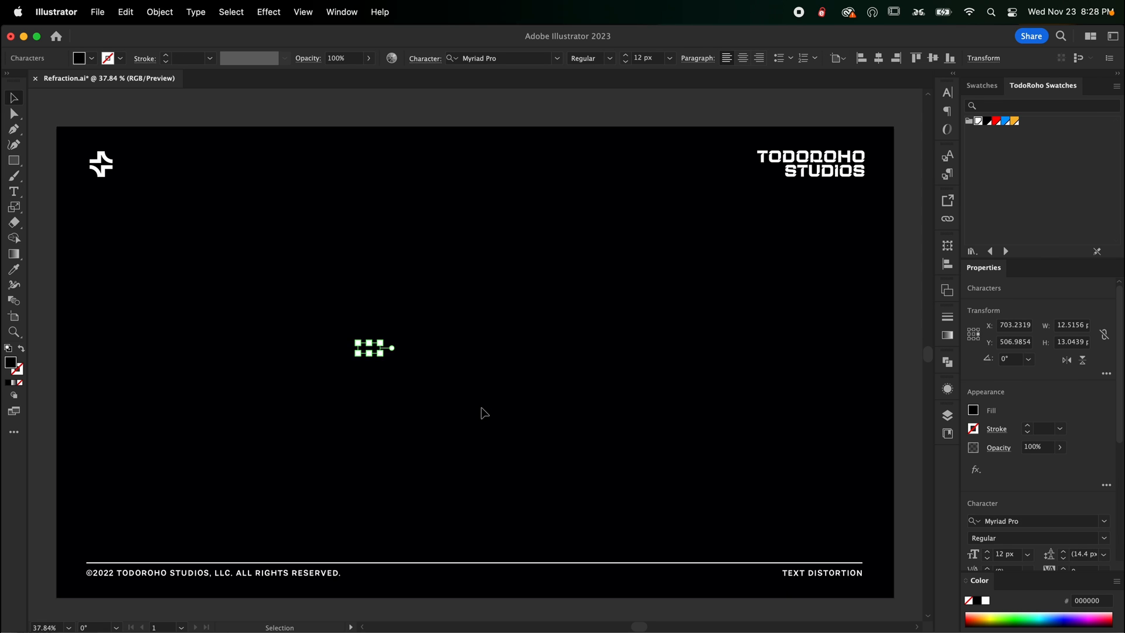
Step: Set the Refraction text to Archivo Bold with a white fill
{"action": "key", "text": "super+t"}
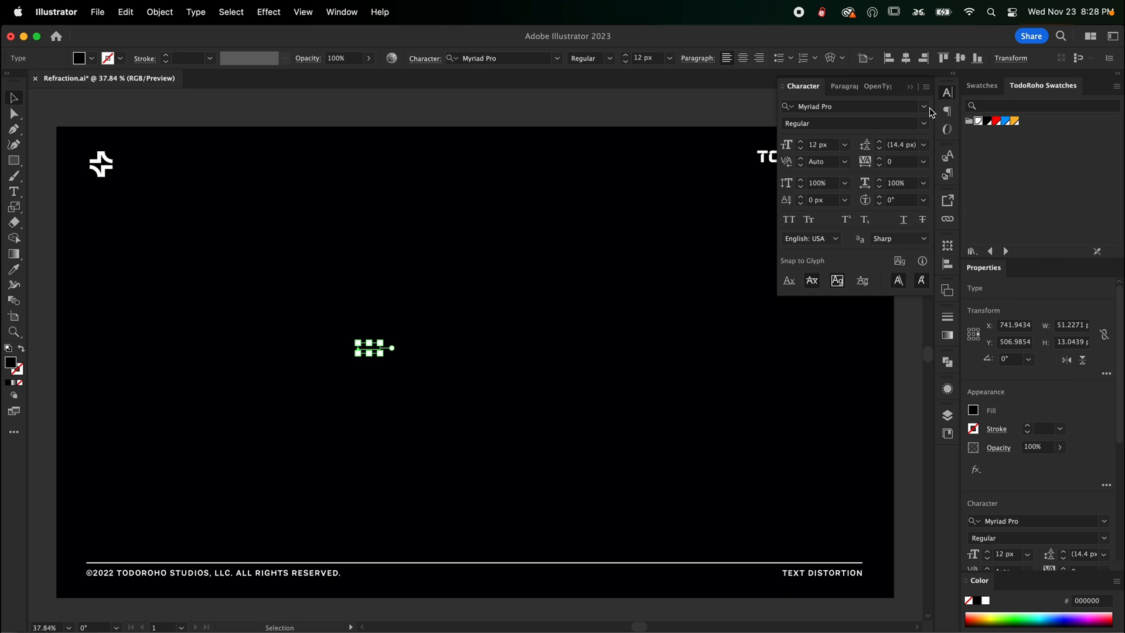
{"action": "left_click", "coordinate": [864, 106]}
{"action": "type", "text": "archivo"}
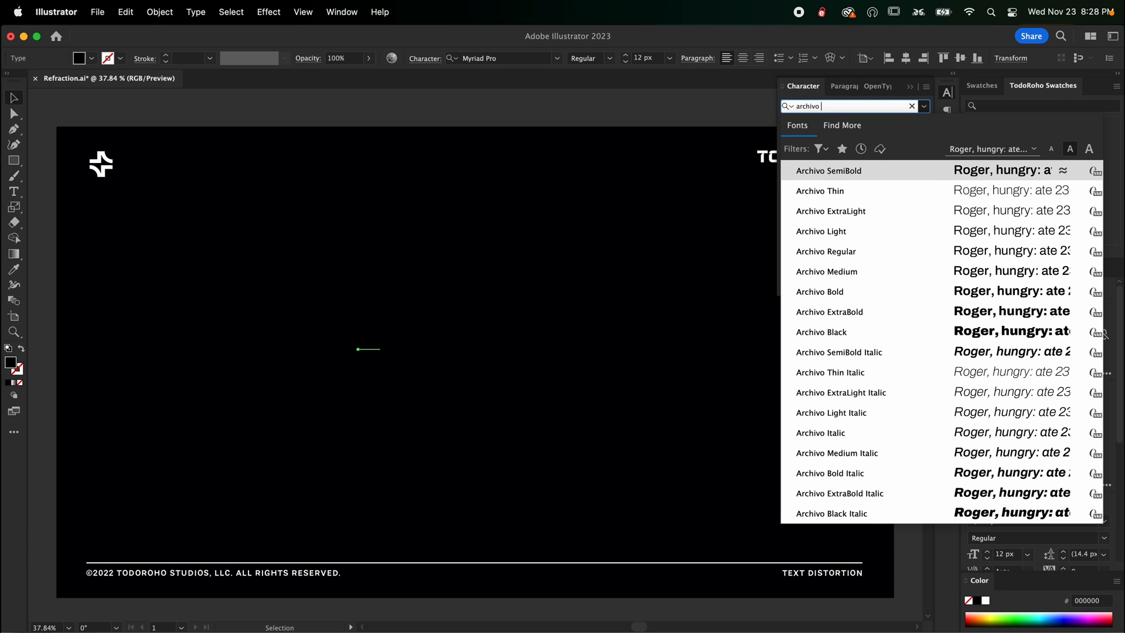
{"action": "key", "text": "Return"}
{"action": "left_click", "coordinate": [978, 120]}
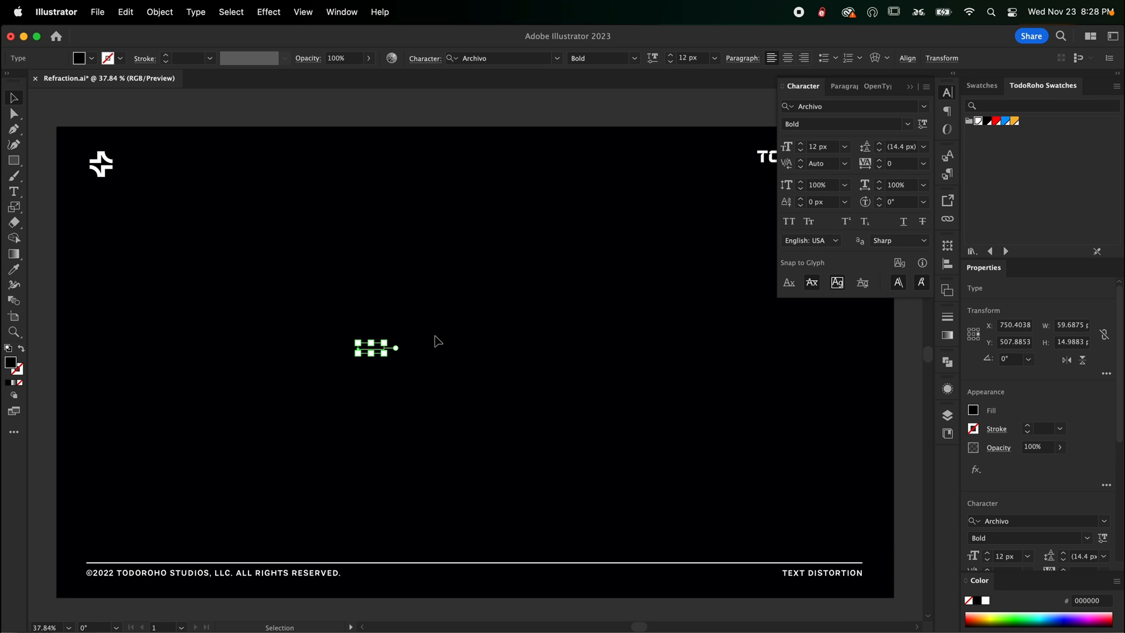
Step: Scale the Refraction text up to a font size of about 223 px and move it to the artboard's centre
{"action": "key", "text": "s"}
{"action": "left_click_drag", "start_coordinate": [406, 322], "coordinate": [687, 212]}
{"action": "key", "text": "v"}
{"action": "left_click_drag", "start_coordinate": [613, 324], "coordinate": [475, 339]}
{"action": "key", "text": "s"}
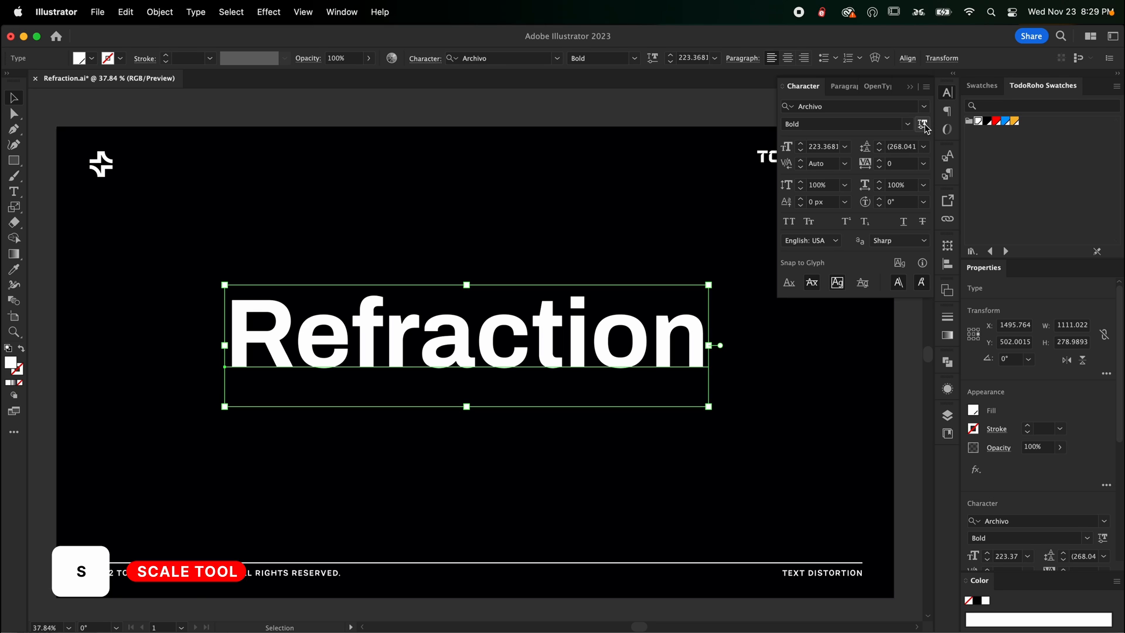
Step: Set the Refraction text in all caps with centred paragraph alignment and move it to the middle of the artboard
{"action": "left_click", "coordinate": [790, 222]}
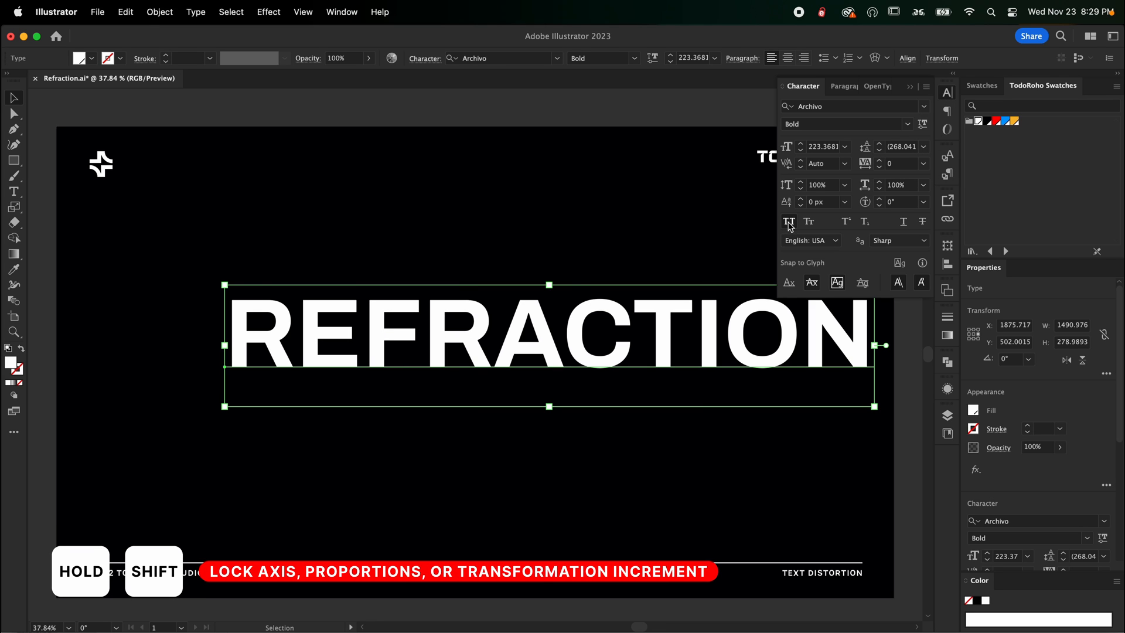
{"action": "left_click", "coordinate": [787, 58]}
{"action": "left_click_drag", "start_coordinate": [350, 301], "coordinate": [660, 324]}
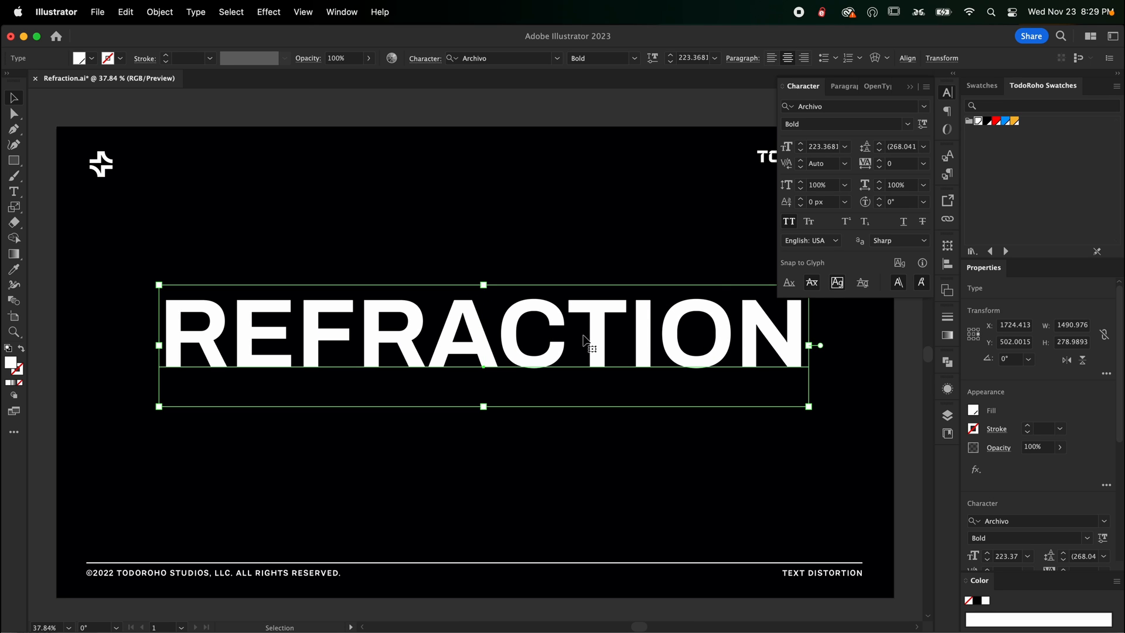
Step: Make the REFRACTION lettering heavier and wider than Bold using Archivo's variable font settings
{"action": "left_click", "coordinate": [922, 124]}
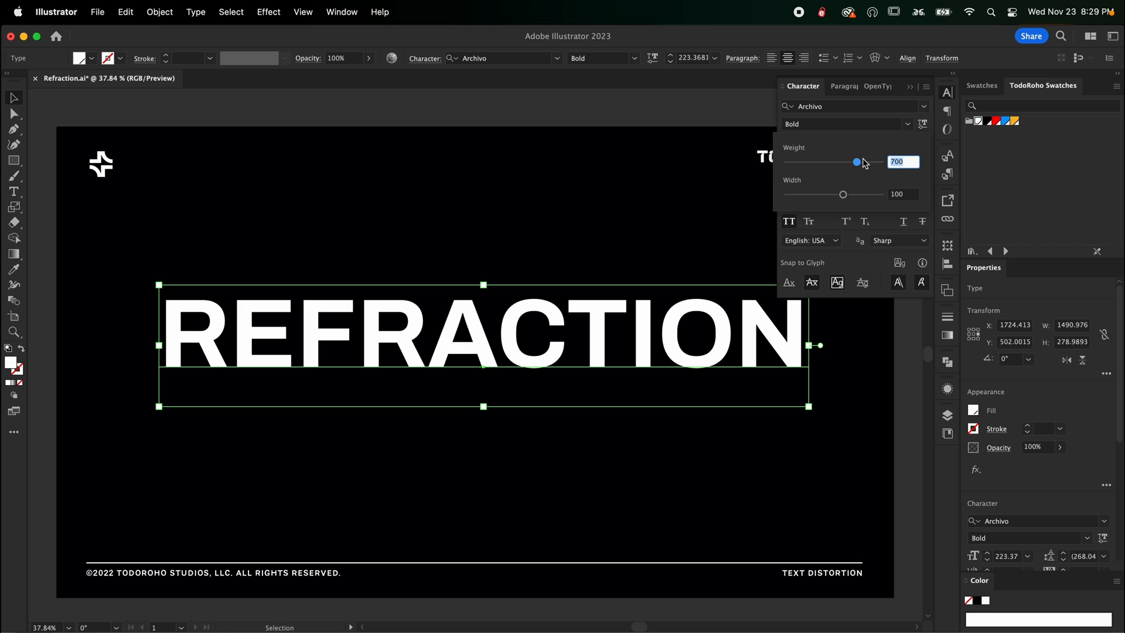
{"action": "mouse_move", "coordinate": [859, 165]}
{"action": "left_mouse_down"}
{"action": "mouse_move", "coordinate": [850, 199]}
{"action": "mouse_move", "coordinate": [865, 163]}
{"action": "left_mouse_up"}
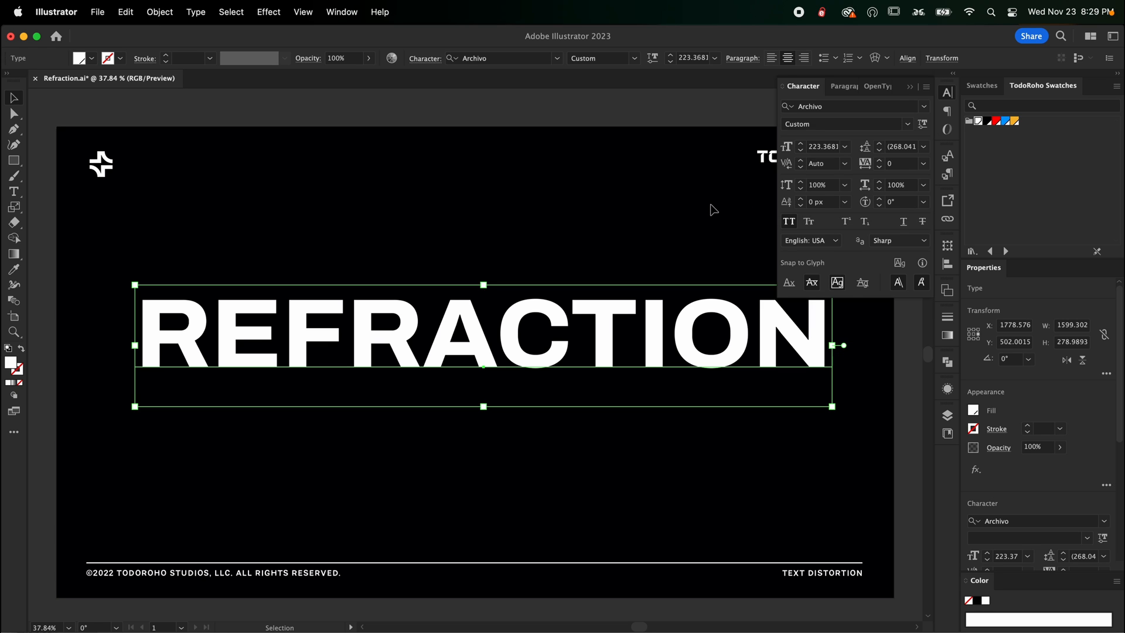
{"action": "left_click", "coordinate": [910, 87]}
Step: Tighten the kerning between the second R and the A in REFRACTION, and convert the text to outlines
{"action": "double_click", "coordinate": [496, 342]}
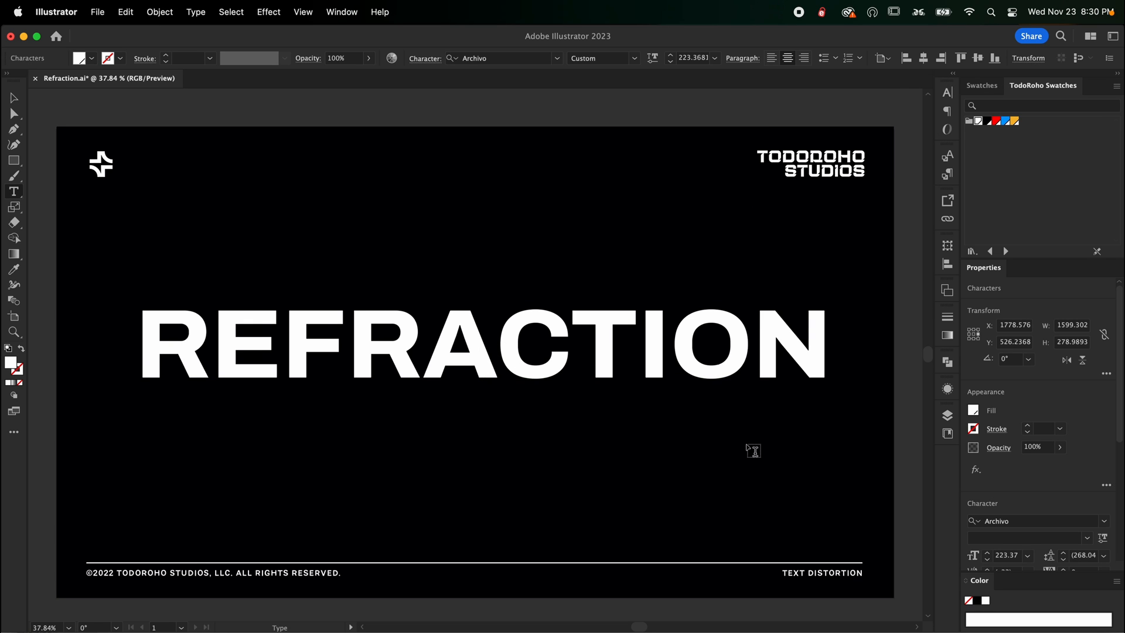
{"action": "key", "text": "alt+Left"}
{"action": "key", "text": "Left"}
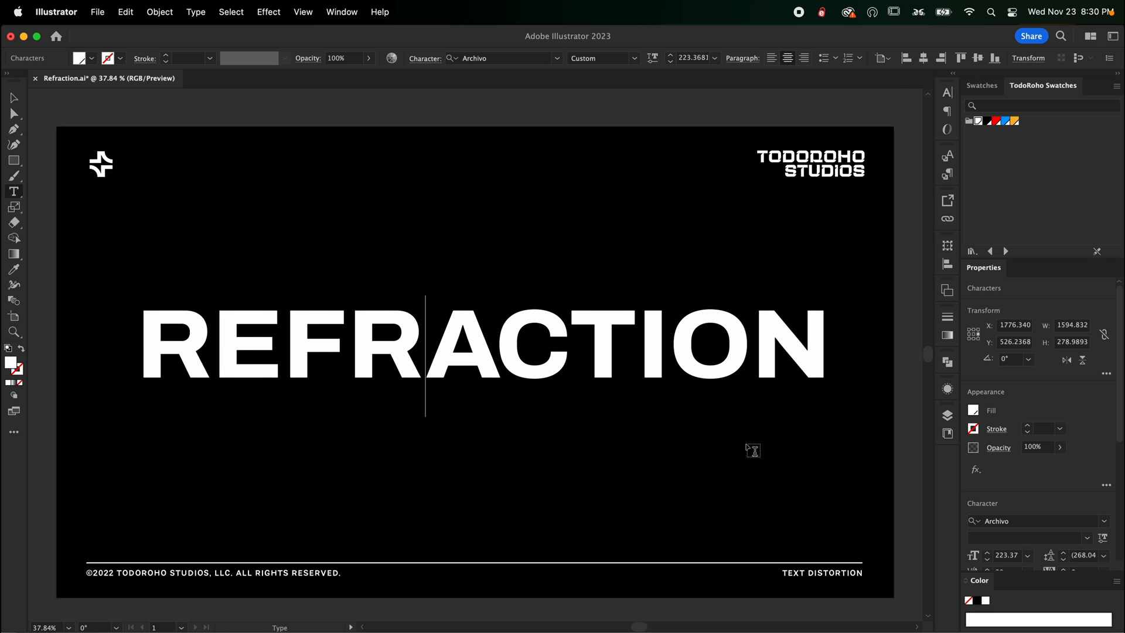
{"action": "key", "text": "Left"}
{"action": "key", "text": "Right"}
{"action": "key", "text": "Right"}
{"action": "key", "text": "Right"}
{"action": "key", "text": "Escape"}
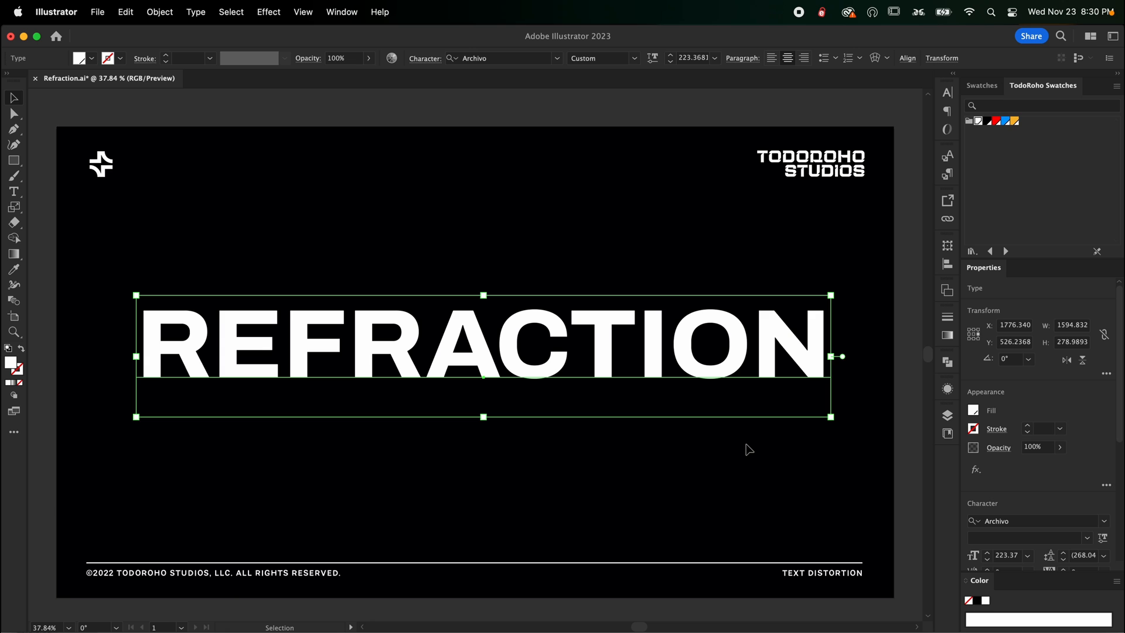
{"action": "key", "text": "super+shift+o"}
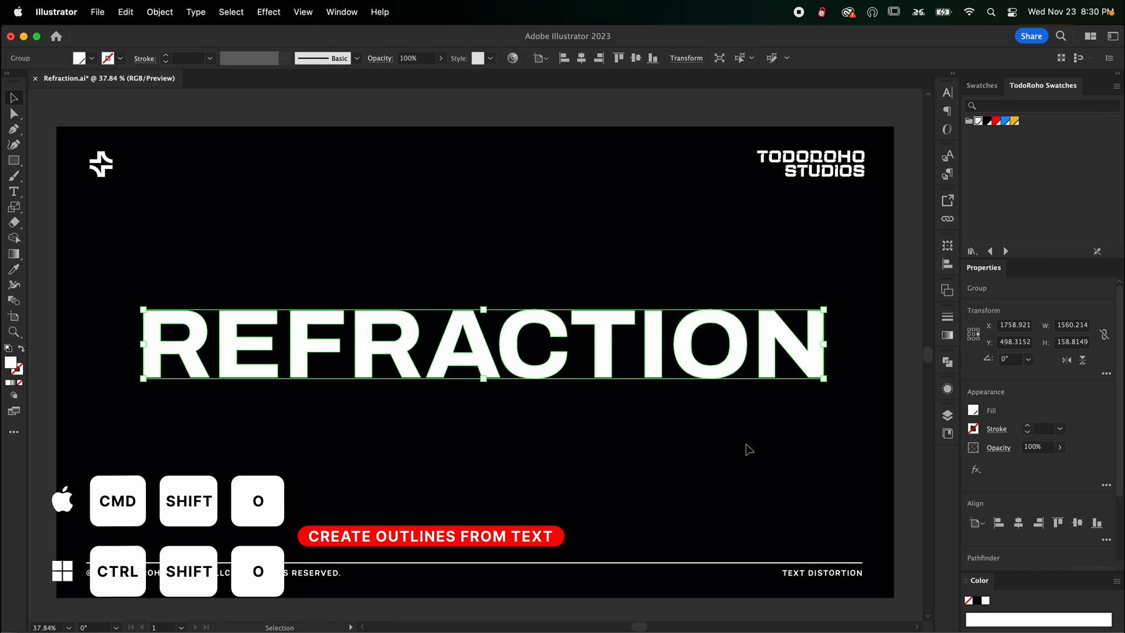
{"action": "left_click", "coordinate": [743, 435]}
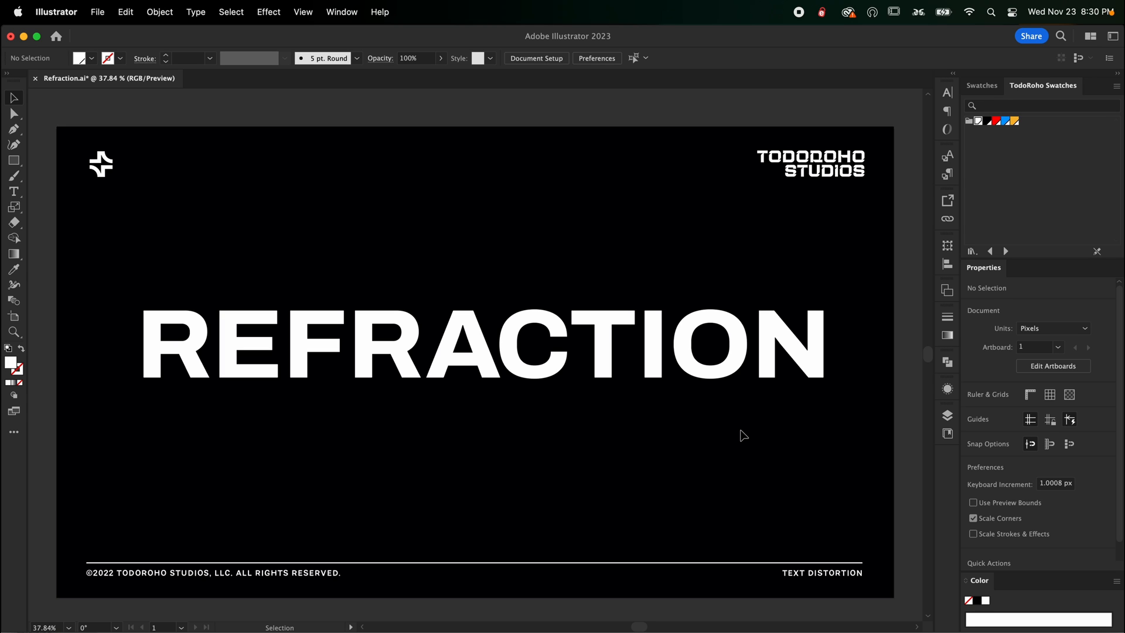
Step: Draw an unfilled rectangle with a 1 pt white stroke around the REFRACTION lettering, about 1625 by 325 px
{"action": "key", "text": "m"}
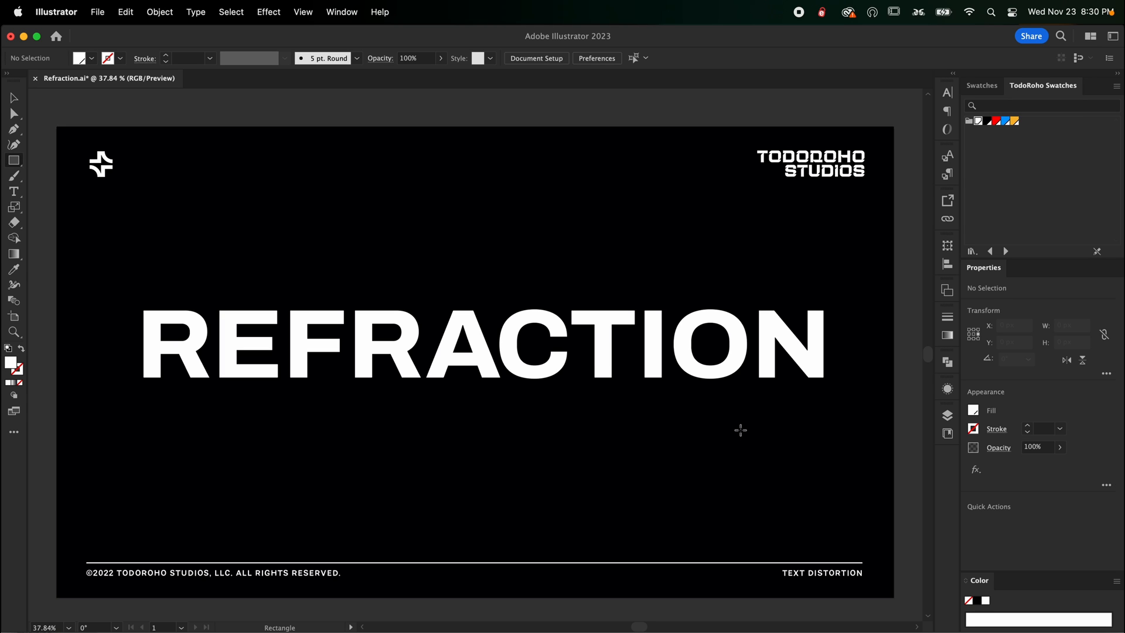
{"action": "left_click", "coordinate": [21, 350]}
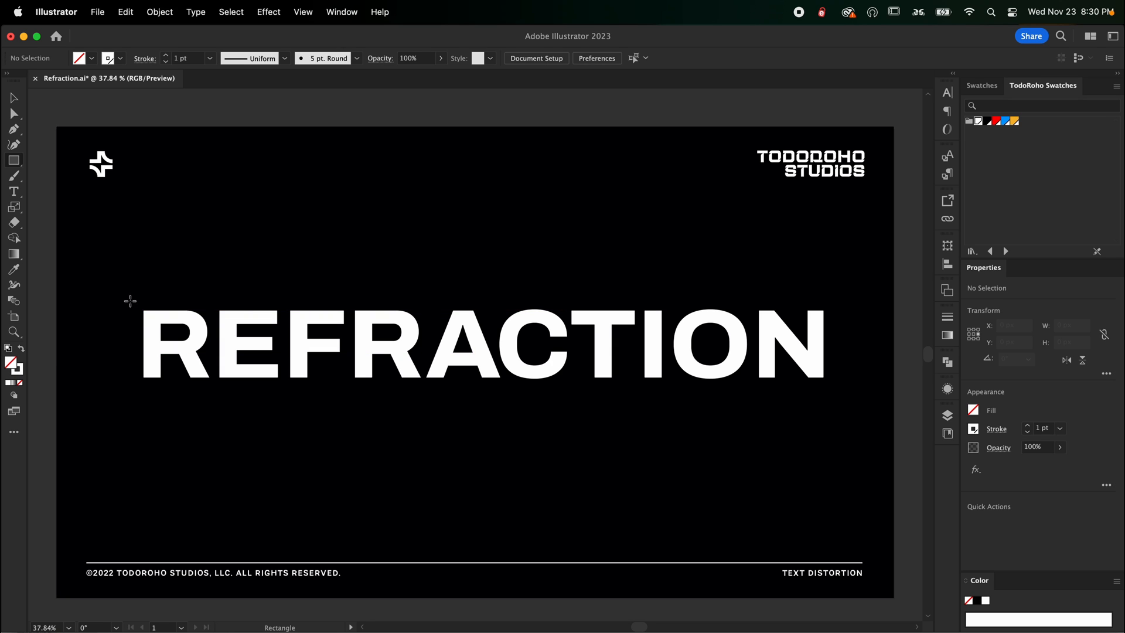
{"action": "left_click_drag", "start_coordinate": [130, 273], "coordinate": [837, 416]}
Step: Split the rectangle into a grid of 1 row and 42 columns with a 0 px gutter
{"action": "left_click", "coordinate": [159, 12]}
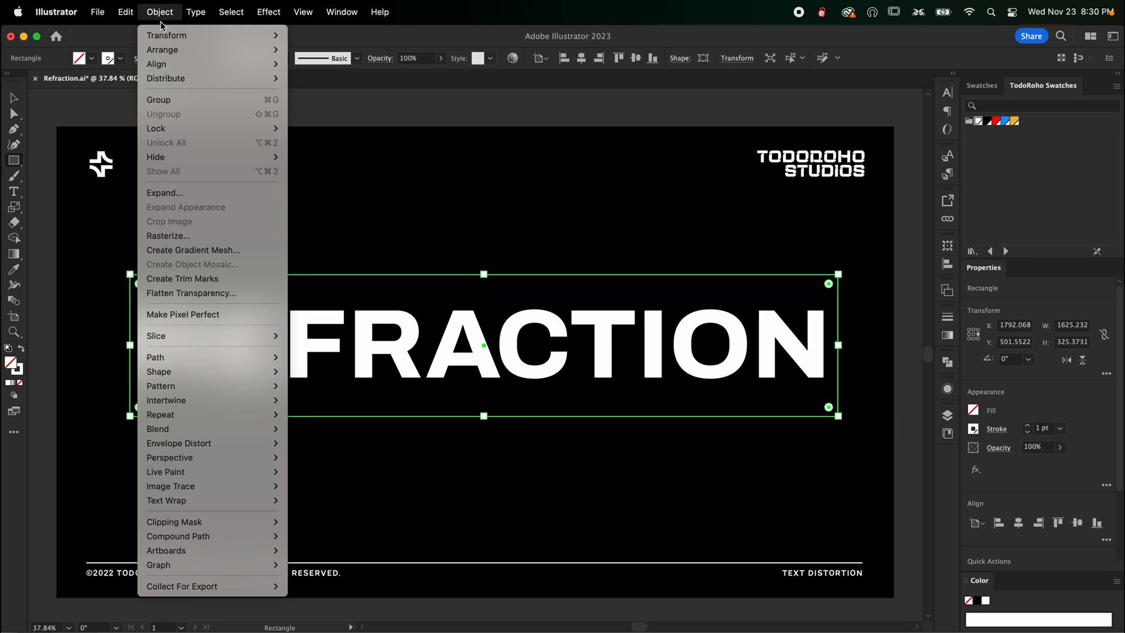
{"action": "mouse_move", "coordinate": [205, 361]}
{"action": "left_click", "coordinate": [352, 508]}
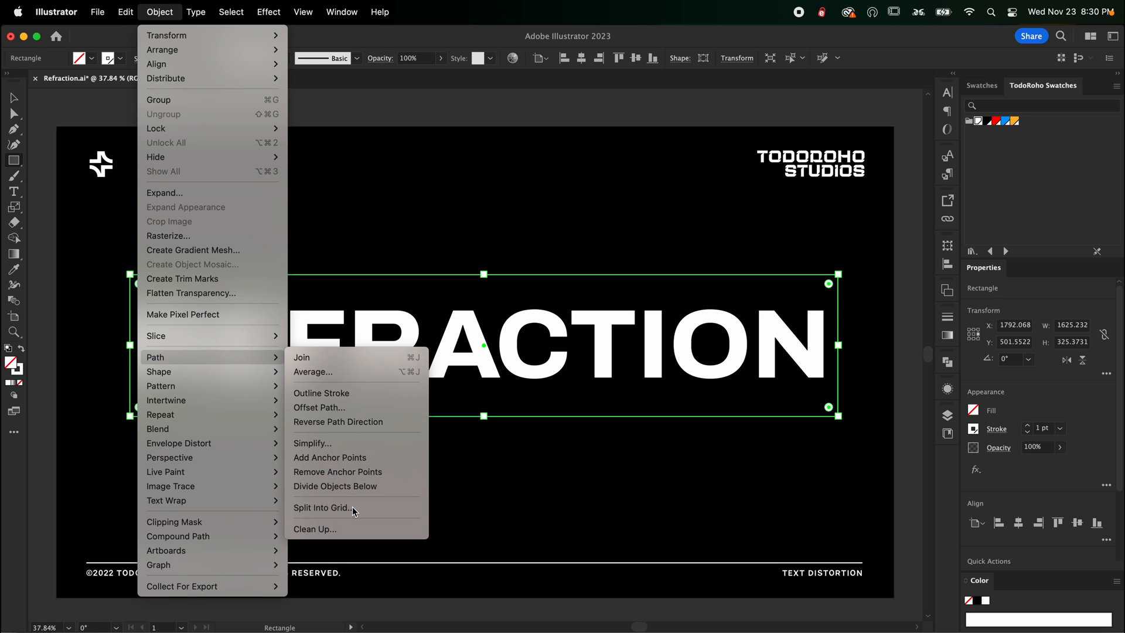
{"action": "left_click", "coordinate": [363, 610]}
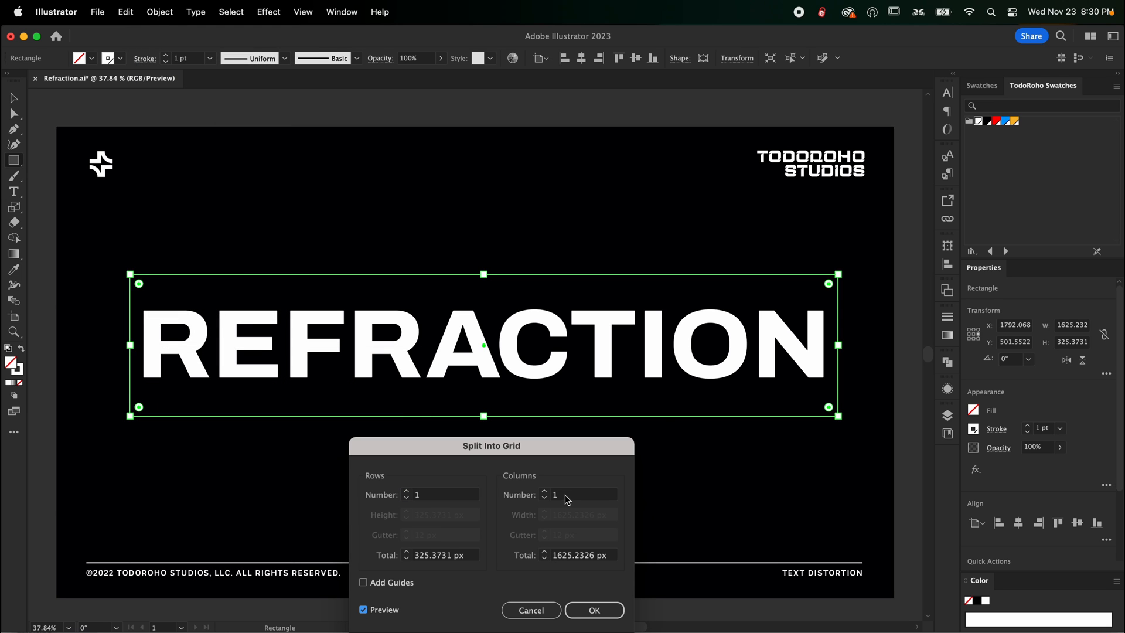
{"action": "left_click", "coordinate": [545, 491]}
{"action": "left_click", "coordinate": [545, 491]}
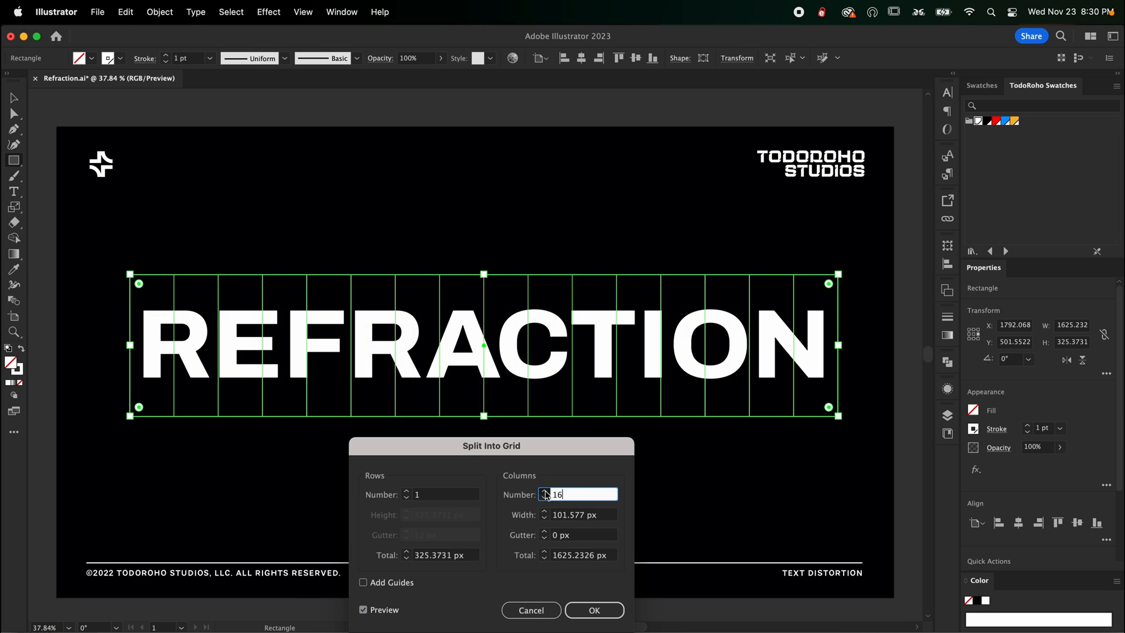
{"action": "left_click", "coordinate": [545, 490]}
{"action": "left_click", "coordinate": [545, 491]}
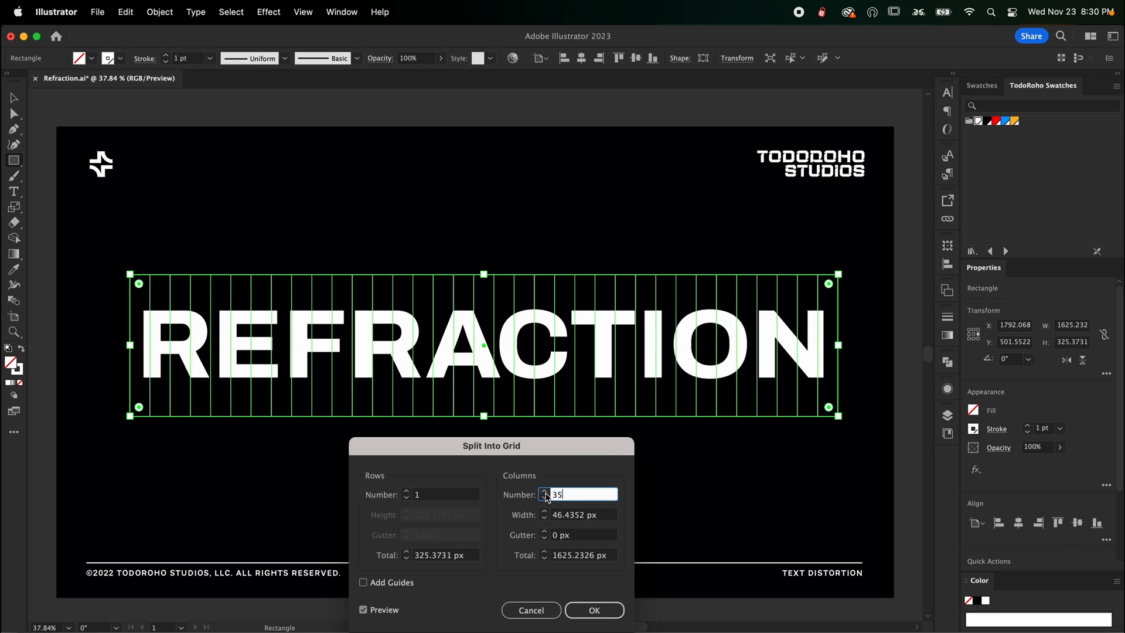
{"action": "left_click", "coordinate": [546, 490]}
{"action": "left_click", "coordinate": [545, 492]}
{"action": "left_click", "coordinate": [545, 492]}
{"action": "left_click", "coordinate": [545, 492]}
{"action": "left_click", "coordinate": [546, 492]}
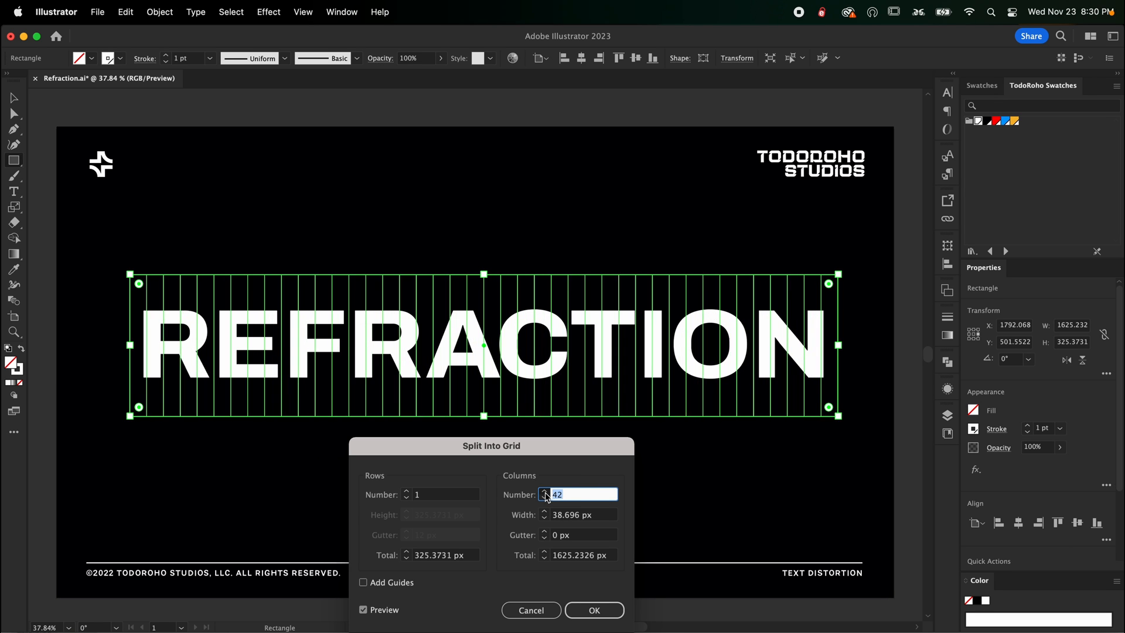
{"action": "left_click", "coordinate": [546, 492]}
{"action": "left_click", "coordinate": [545, 492]}
{"action": "left_click", "coordinate": [545, 498]}
{"action": "left_click", "coordinate": [594, 610]}
{"action": "key", "text": "v"}
{"action": "left_click", "coordinate": [842, 440]}
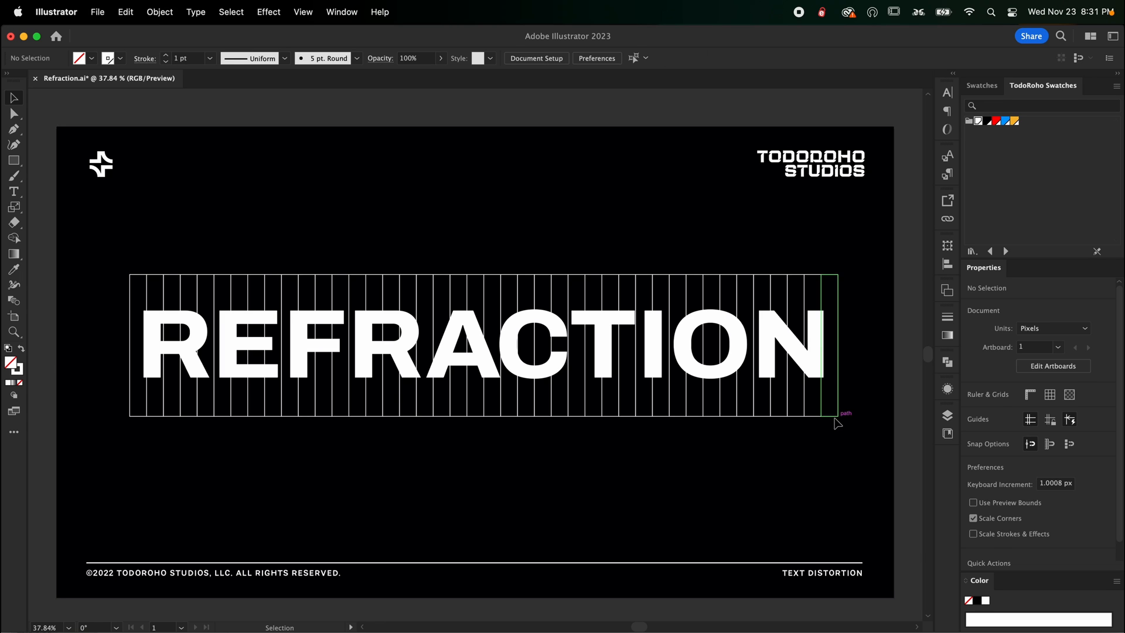
{"action": "left_click", "coordinate": [834, 416]}
{"action": "left_click", "coordinate": [811, 416]}
{"action": "left_click", "coordinate": [796, 417]}
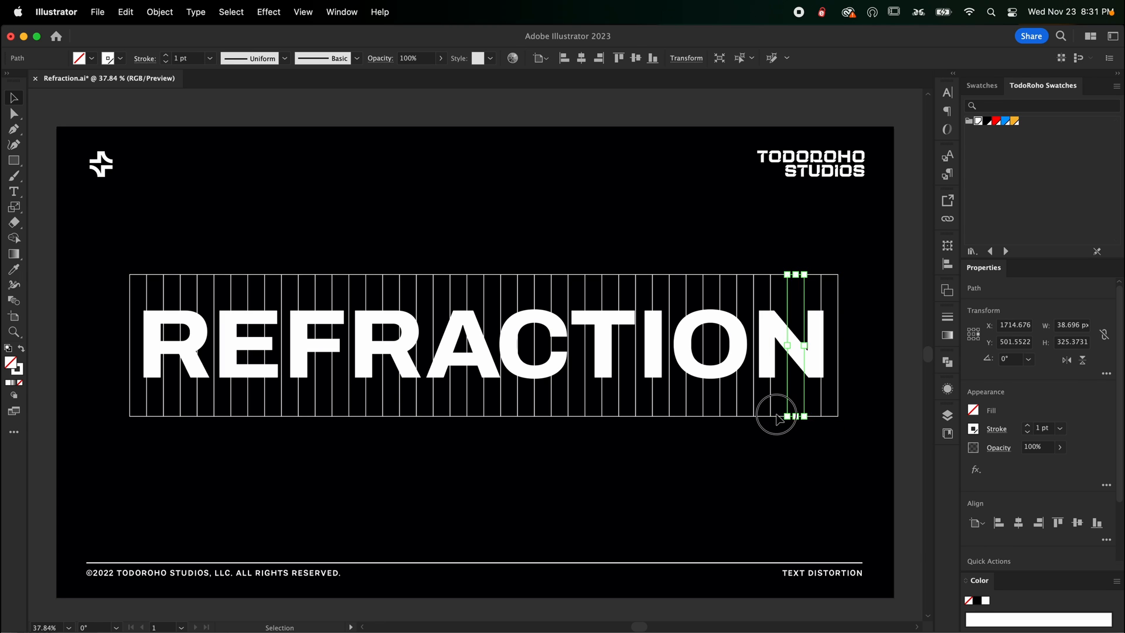
{"action": "left_click", "coordinate": [778, 420]}
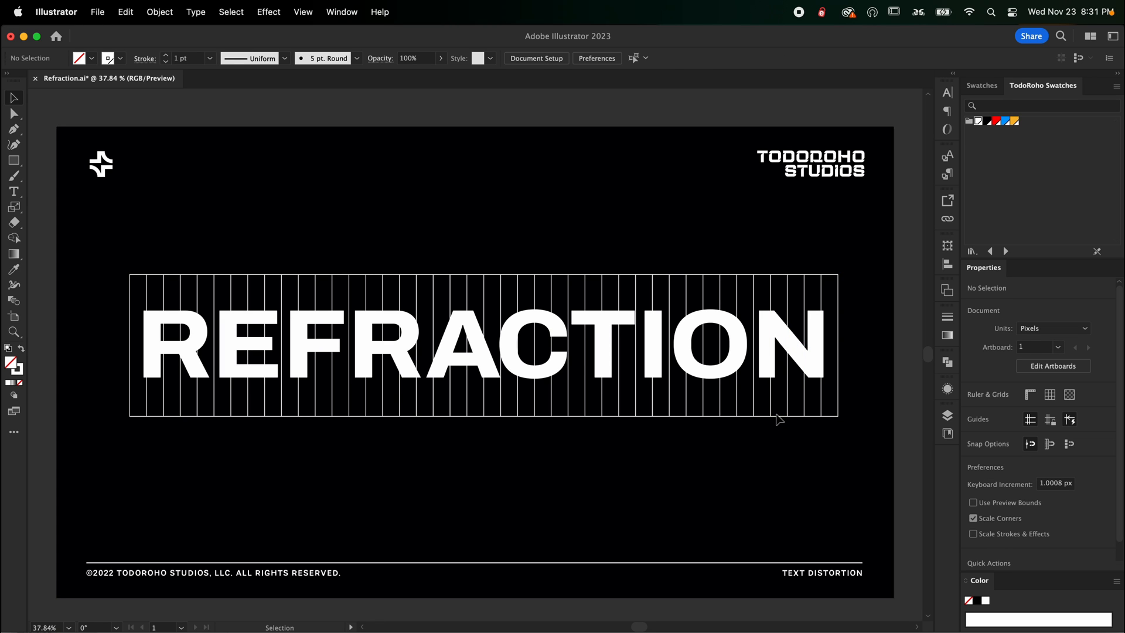
{"action": "left_click", "coordinate": [765, 372]}
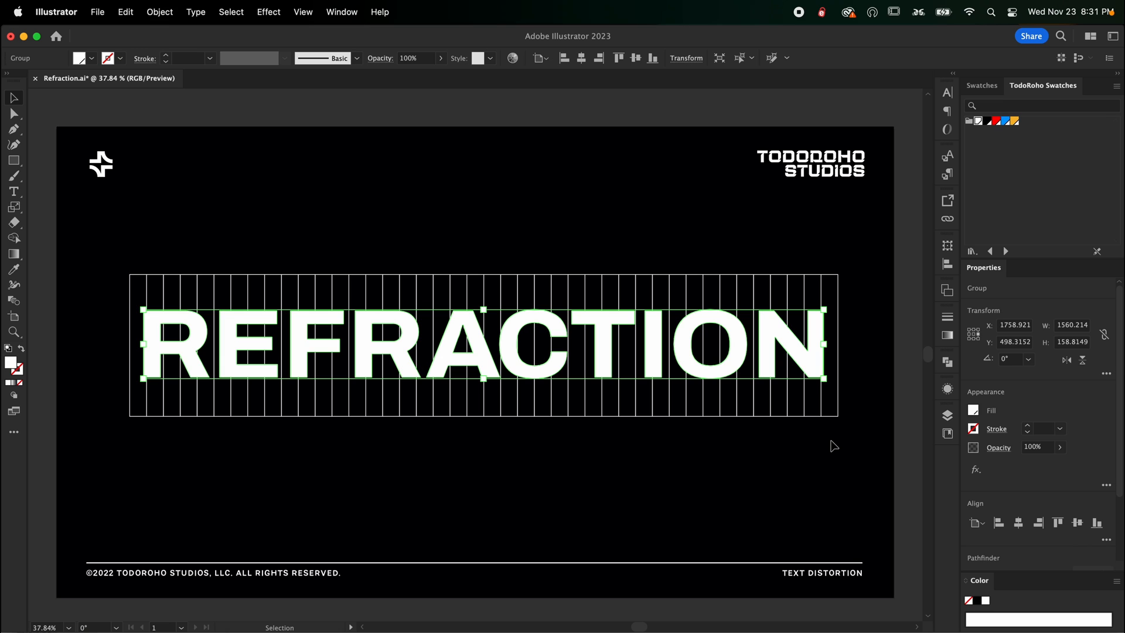
{"action": "left_click", "coordinate": [835, 447]}
{"action": "left_click", "coordinate": [837, 416]}
{"action": "left_click", "coordinate": [821, 432]}
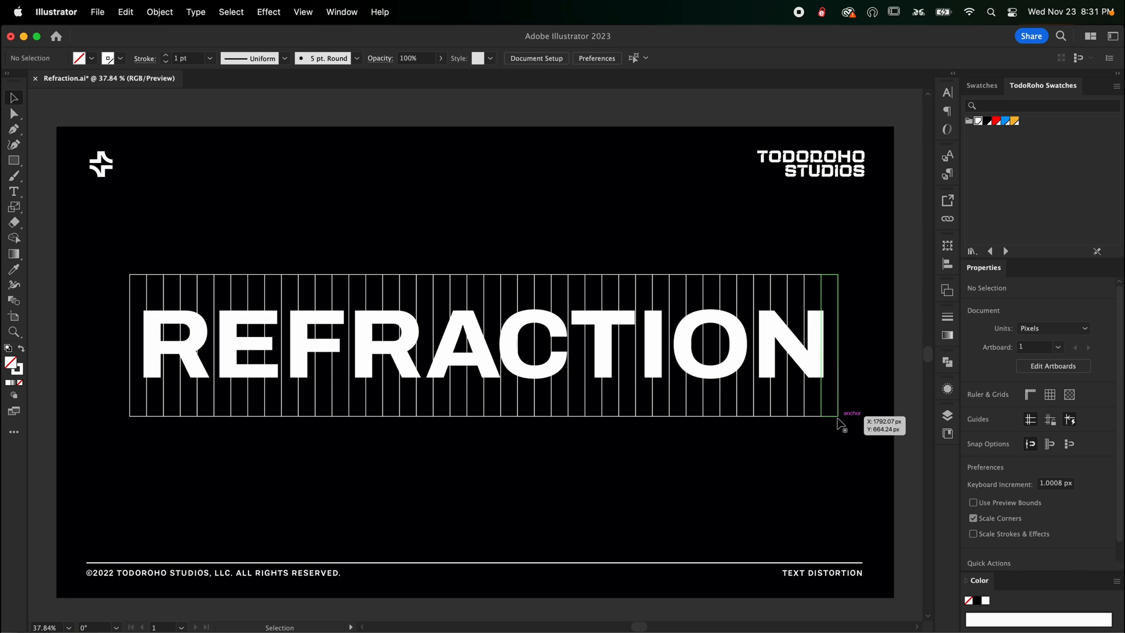
Step: Combine every third grid strip, counting leftward from the rightmost one, into a single compound path
{"action": "left_click", "coordinate": [838, 416]}
{"action": "left_click", "coordinate": [776, 417], "text": "shift"}
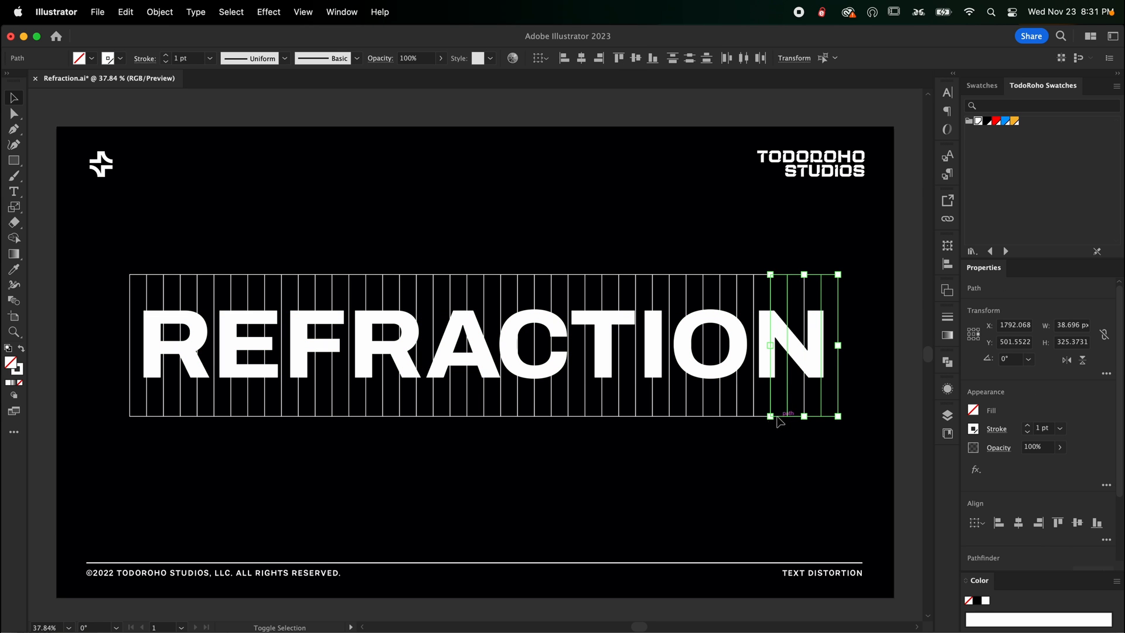
{"action": "left_click", "coordinate": [721, 417], "text": "shift"}
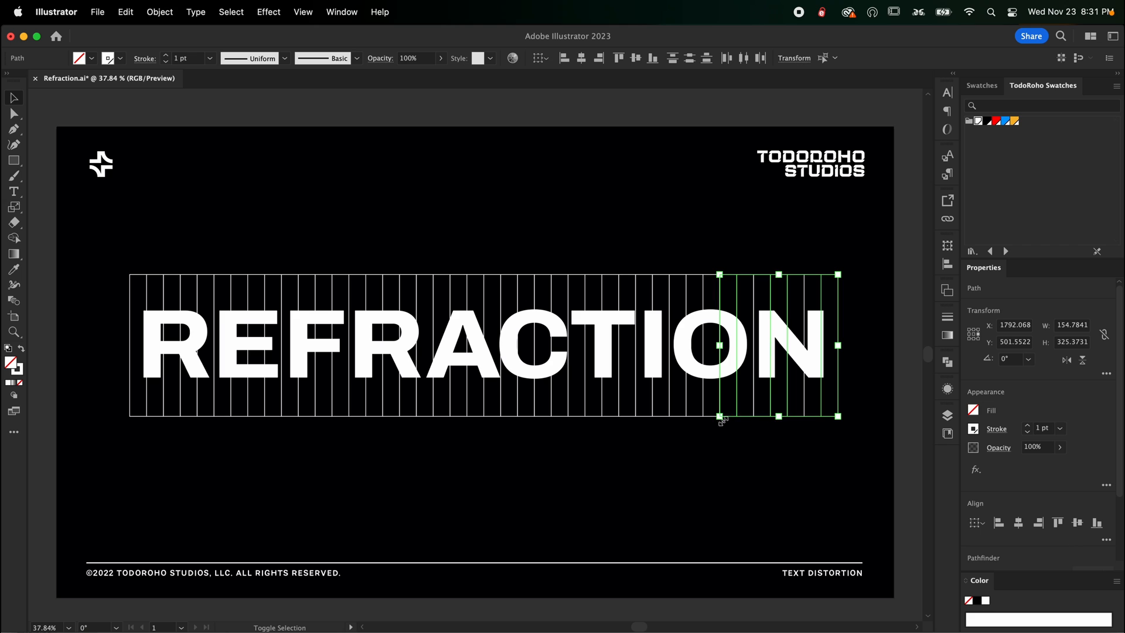
{"action": "left_click", "coordinate": [679, 417], "text": "shift"}
{"action": "left_click", "coordinate": [634, 416], "text": "shift"}
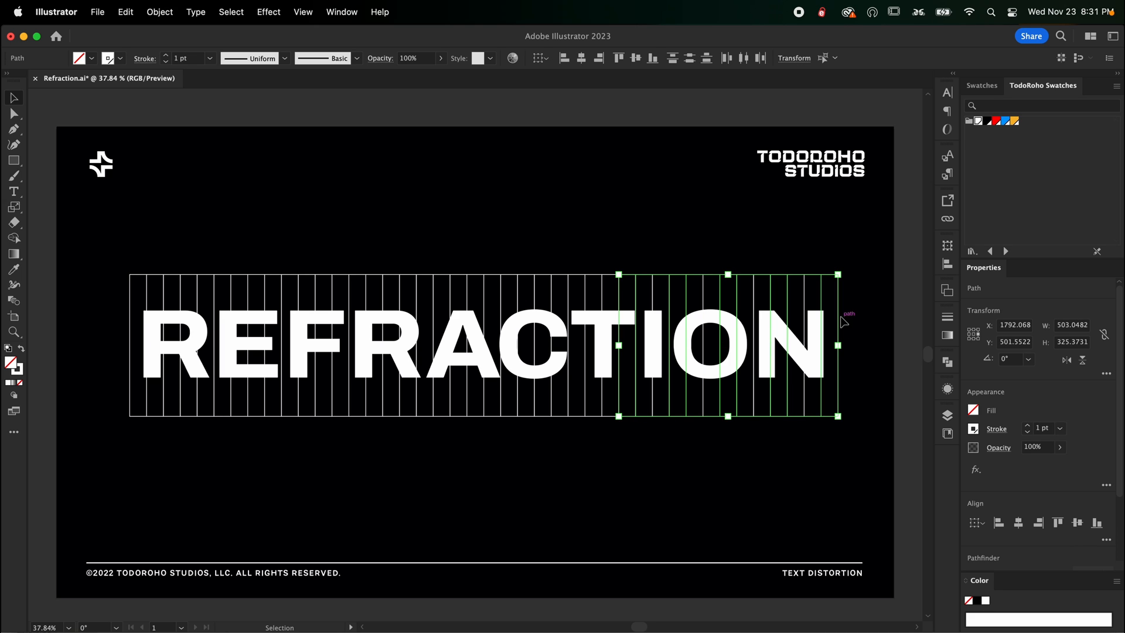
{"action": "left_click", "coordinate": [574, 416], "text": "shift"}
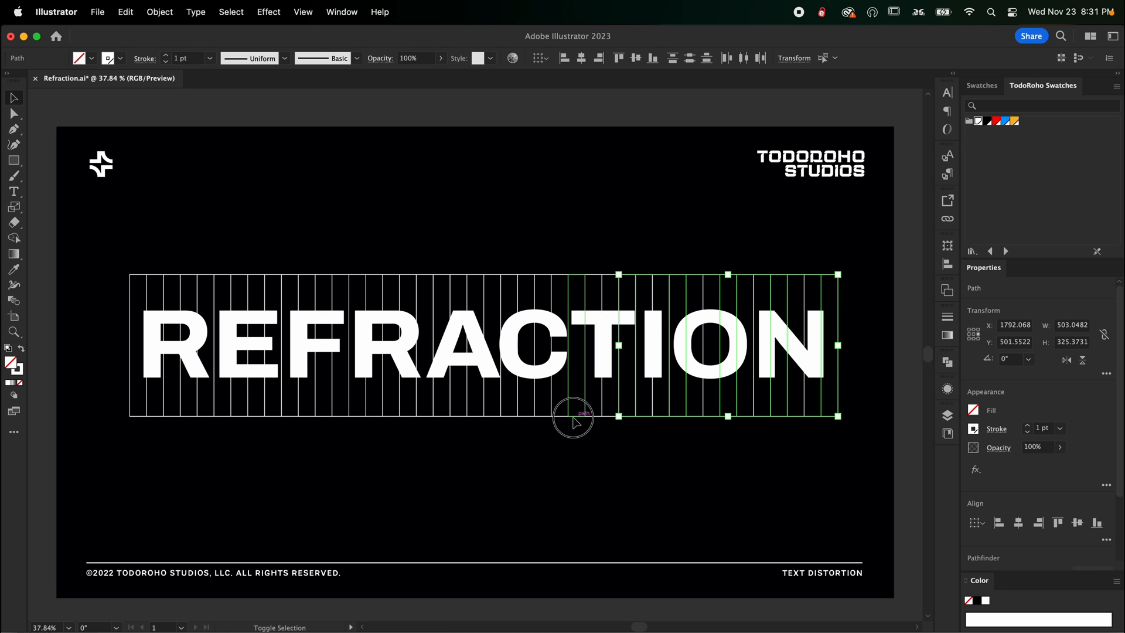
{"action": "left_click", "coordinate": [521, 417], "text": "shift"}
{"action": "left_click", "coordinate": [474, 417], "text": "shift"}
{"action": "left_click", "coordinate": [424, 417], "text": "shift"}
{"action": "left_click", "coordinate": [372, 416], "text": "shift"}
{"action": "left_click", "coordinate": [325, 416], "text": "shift"}
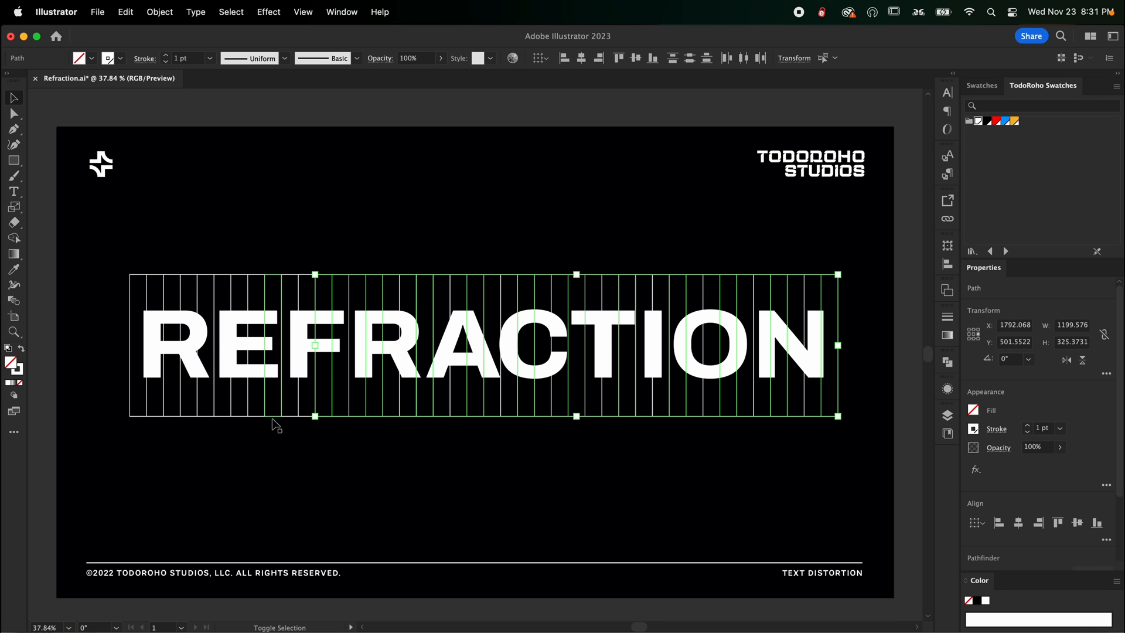
{"action": "left_click", "coordinate": [274, 417], "text": "shift"}
{"action": "left_click", "coordinate": [225, 417], "text": "shift"}
{"action": "left_click", "coordinate": [174, 417], "text": "shift"}
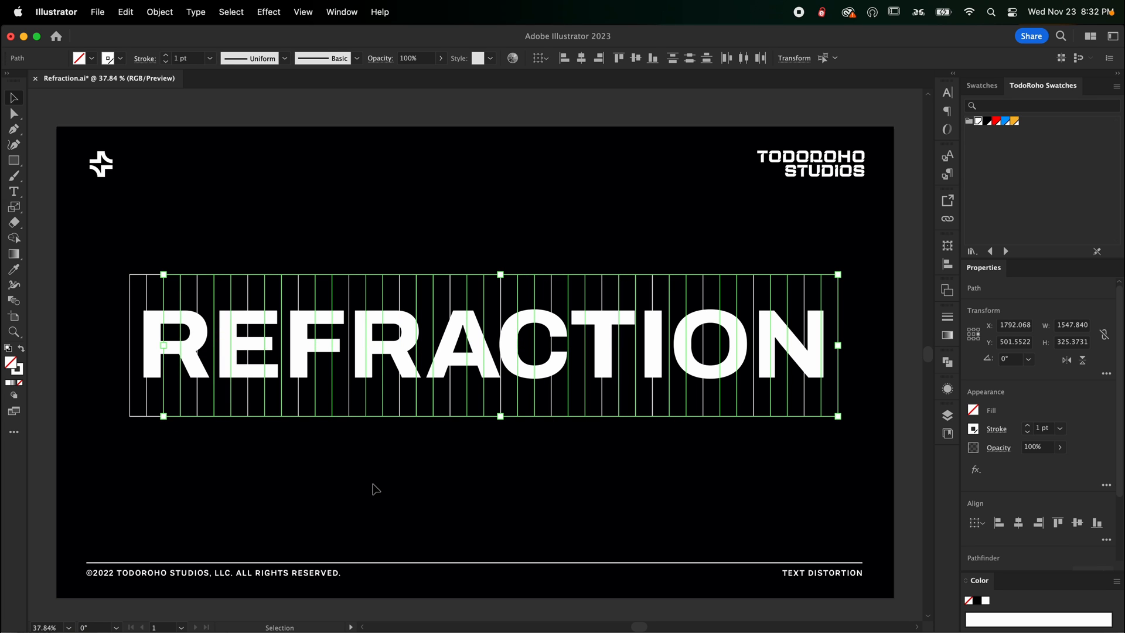
{"action": "key", "text": "super+8"}
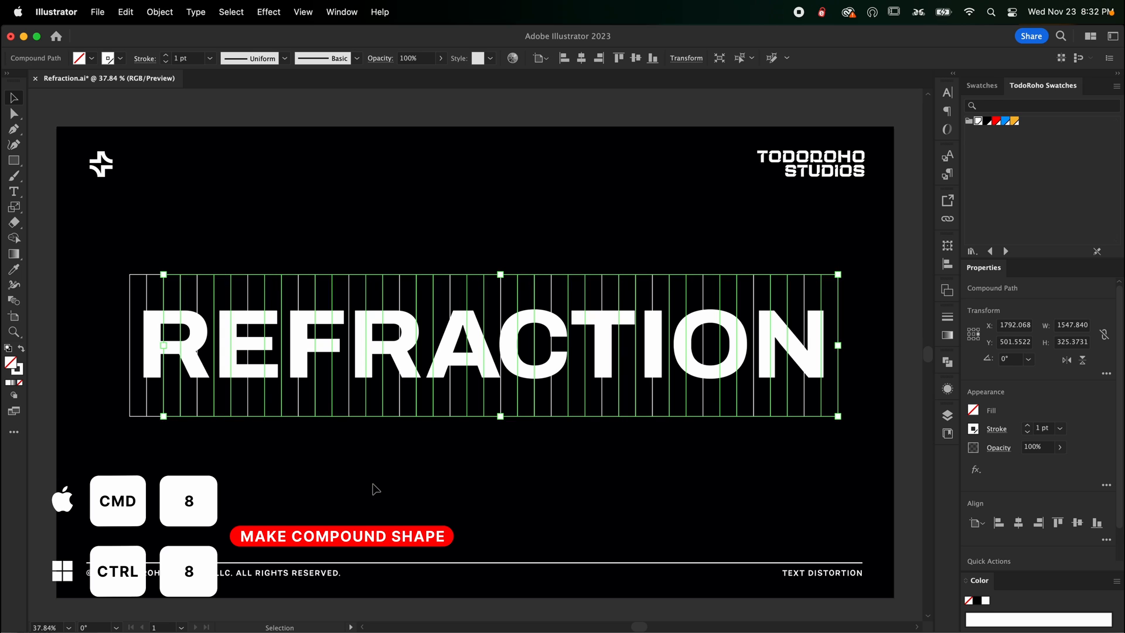
Step: Use the compound path as a clipping mask on the REFRACTION outlines and hide the clipped group
{"action": "left_click", "coordinate": [494, 373], "text": "shift"}
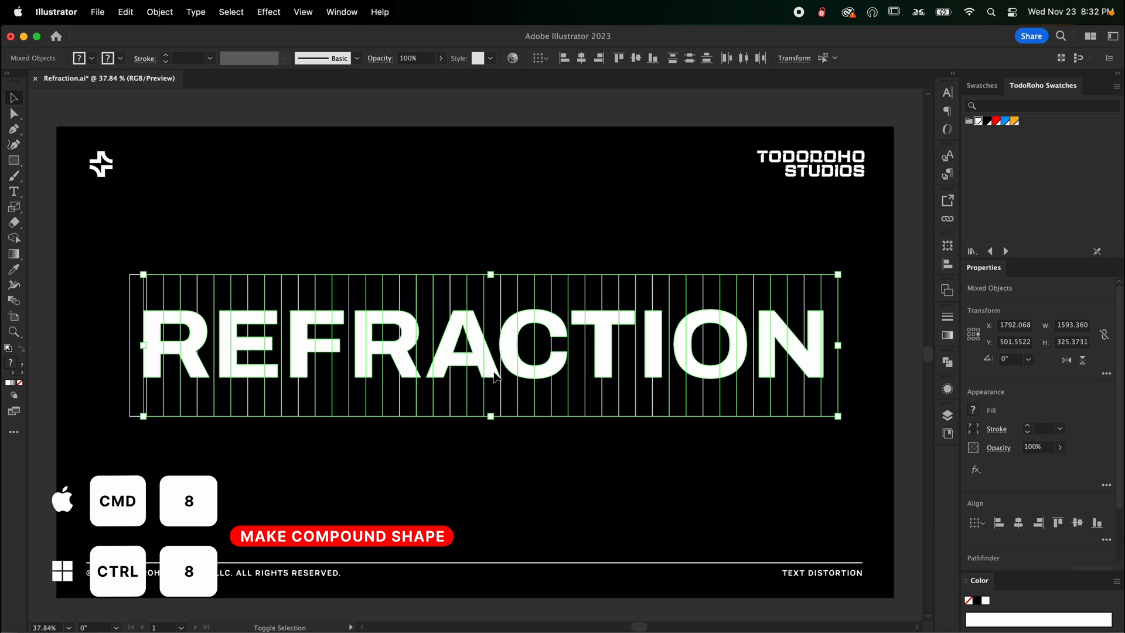
{"action": "key", "text": "a"}
{"action": "key", "text": "super+7"}
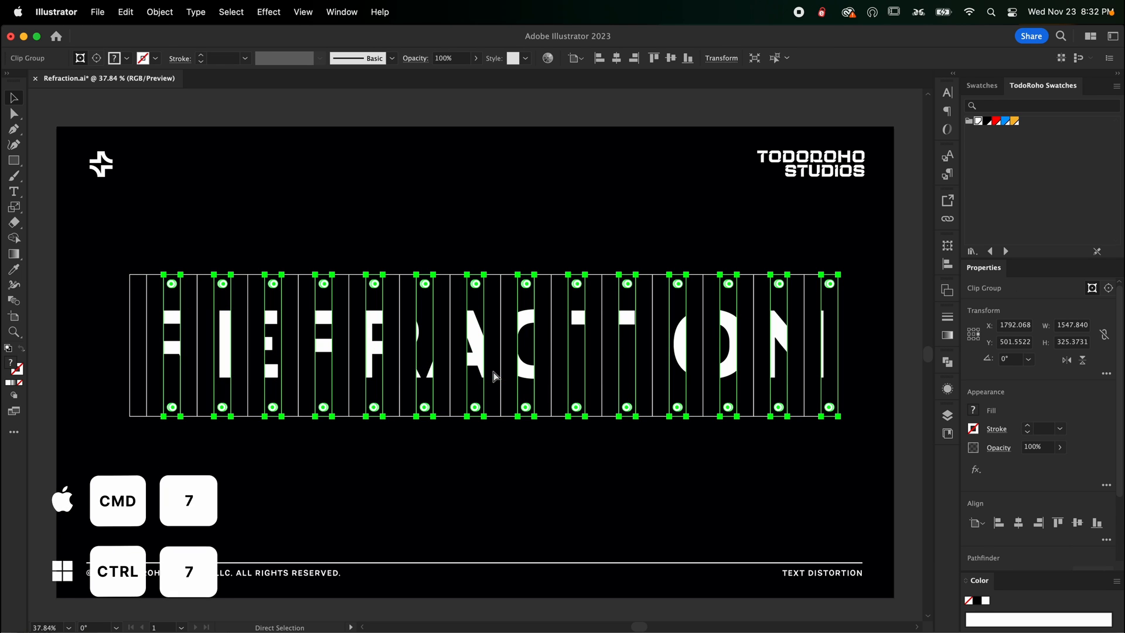
{"action": "key", "text": "v"}
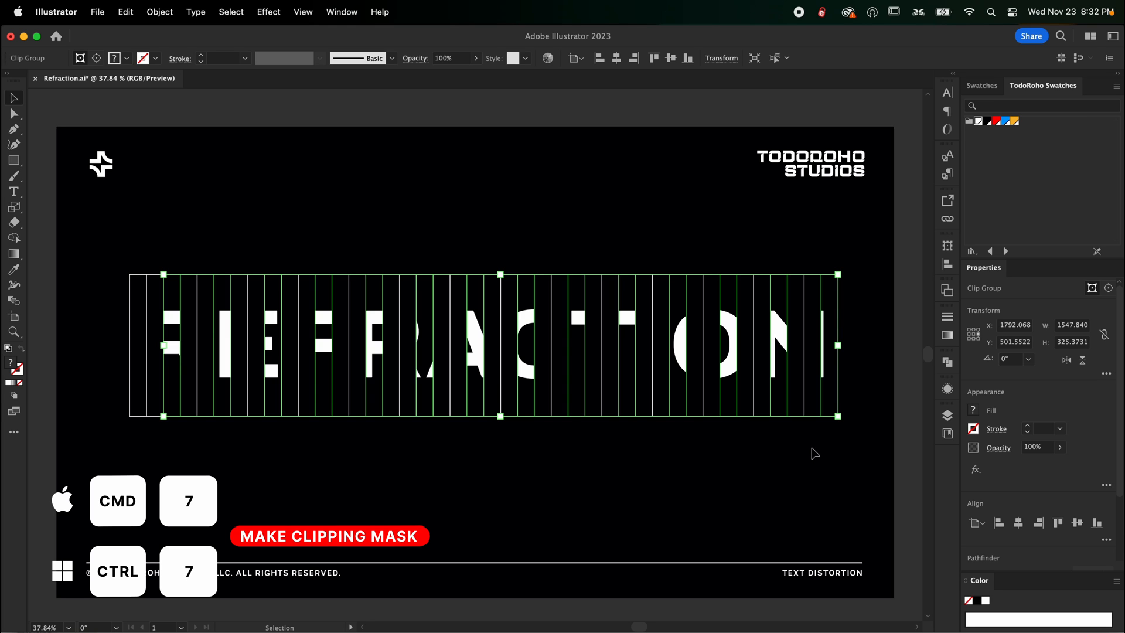
{"action": "key", "text": "super+3"}
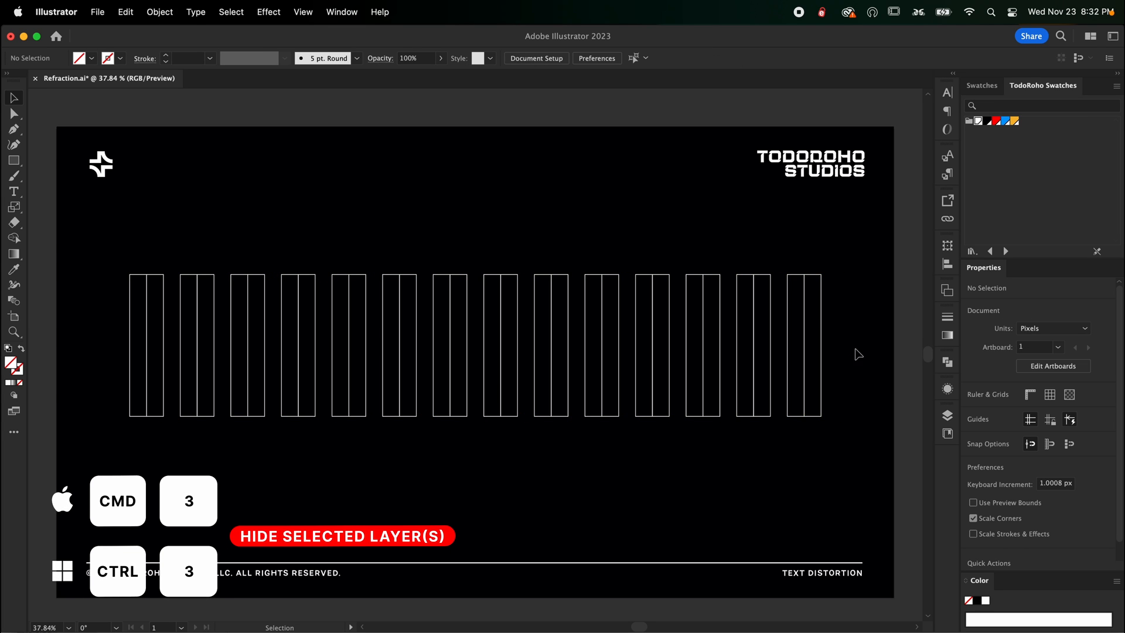
Step: Combine every third strip of the original grid, starting from the rightmost remaining one, into a second compound path
{"action": "left_click", "coordinate": [820, 417]}
{"action": "left_click", "coordinate": [754, 418], "text": "shift"}
{"action": "left_click", "coordinate": [720, 415], "text": "shift"}
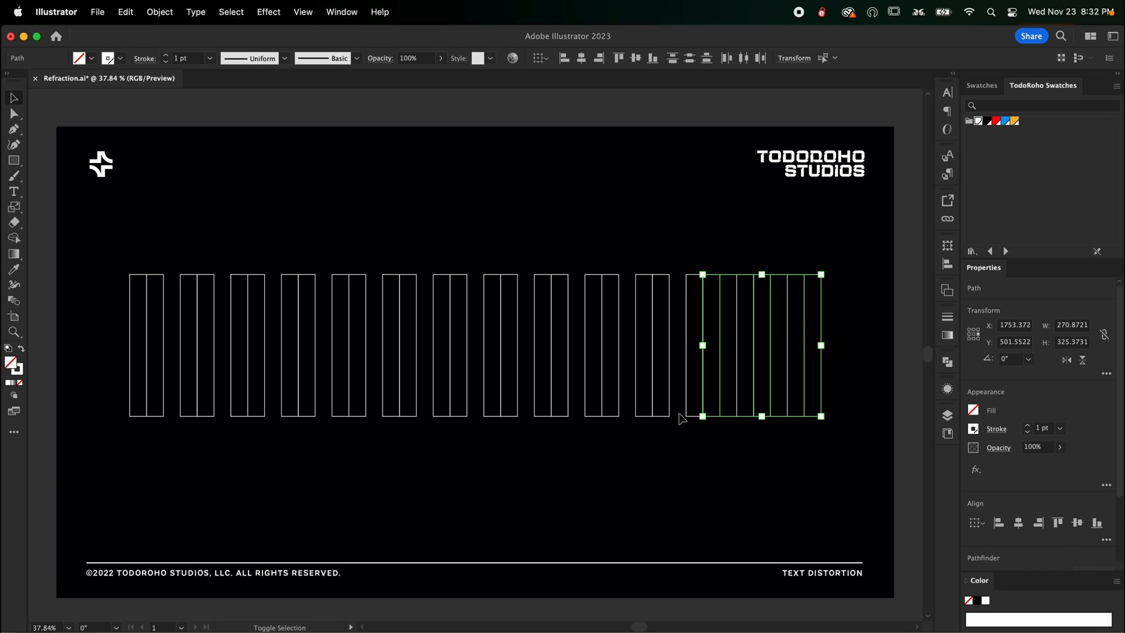
{"action": "left_click", "coordinate": [670, 415], "text": "shift"}
{"action": "left_click", "coordinate": [618, 415], "text": "shift"}
{"action": "left_click", "coordinate": [569, 416], "text": "shift"}
{"action": "left_click", "coordinate": [518, 416], "text": "shift"}
{"action": "left_click", "coordinate": [467, 415], "text": "shift"}
{"action": "left_click", "coordinate": [417, 416], "text": "shift"}
{"action": "left_click", "coordinate": [366, 416], "text": "shift"}
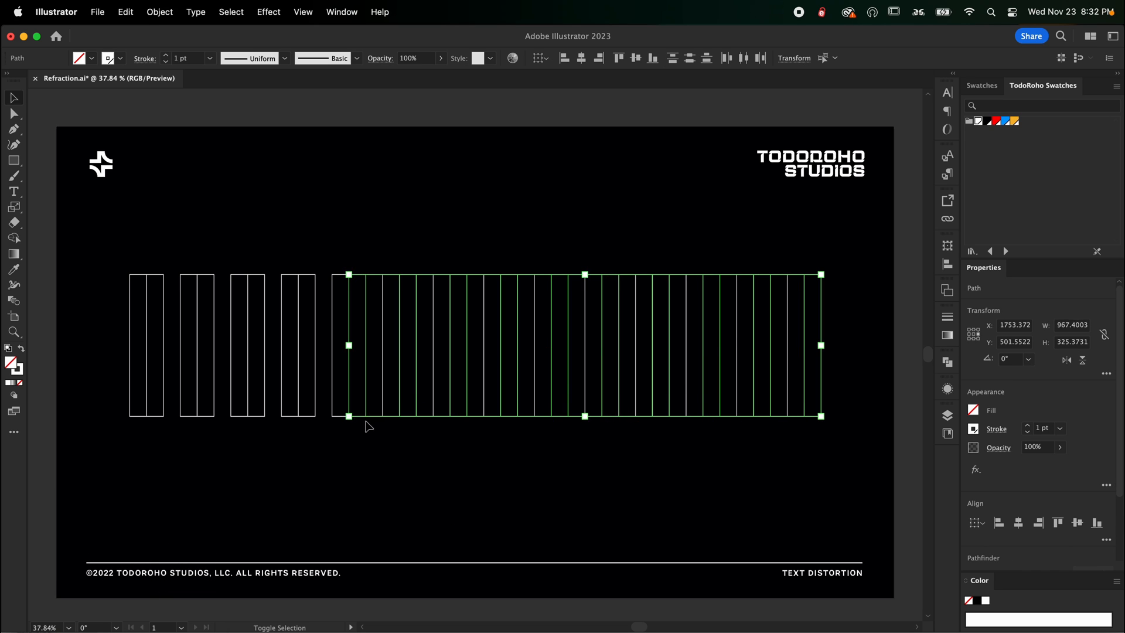
{"action": "left_click", "coordinate": [315, 416], "text": "shift"}
{"action": "left_click", "coordinate": [265, 416], "text": "shift"}
{"action": "left_click", "coordinate": [214, 416], "text": "shift"}
{"action": "left_click", "coordinate": [164, 416], "text": "shift"}
{"action": "key", "text": "ctrl+8"}
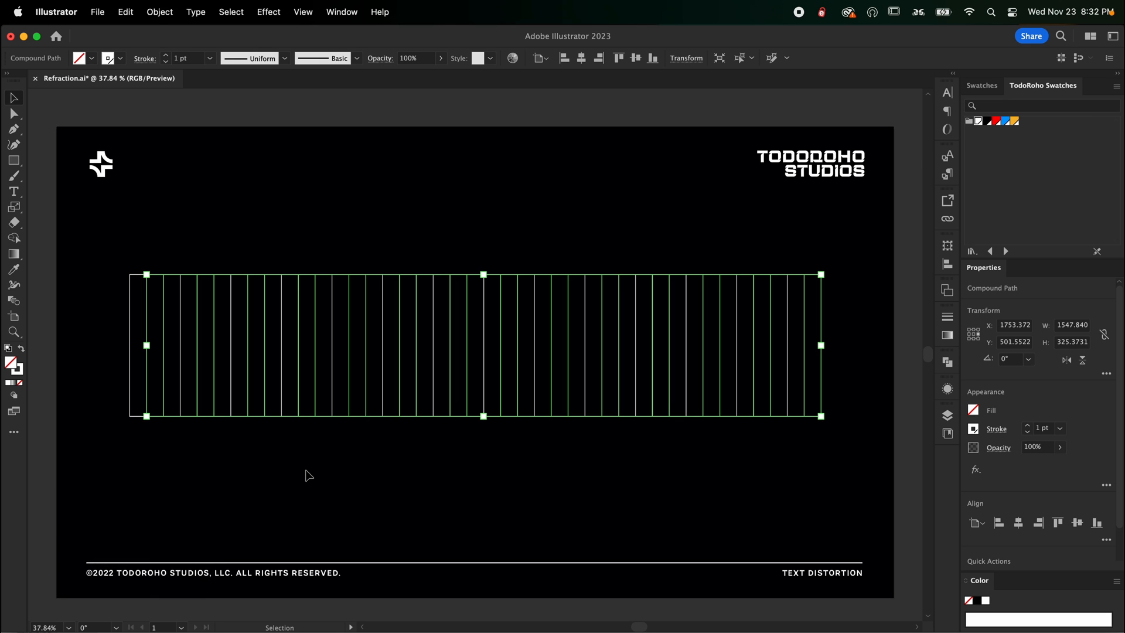
Step: Paste the REFRACTION outlines behind, clip them with the second compound path, and hide the clipped group
{"action": "key", "text": "ctrl+b"}
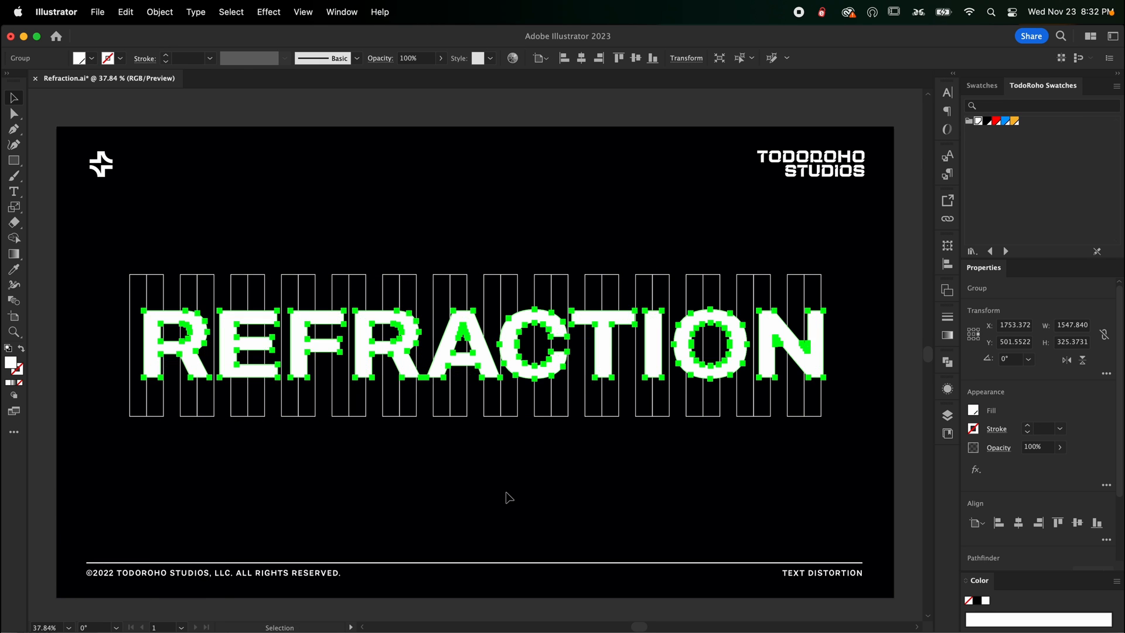
{"action": "left_click", "coordinate": [516, 417], "text": "shift"}
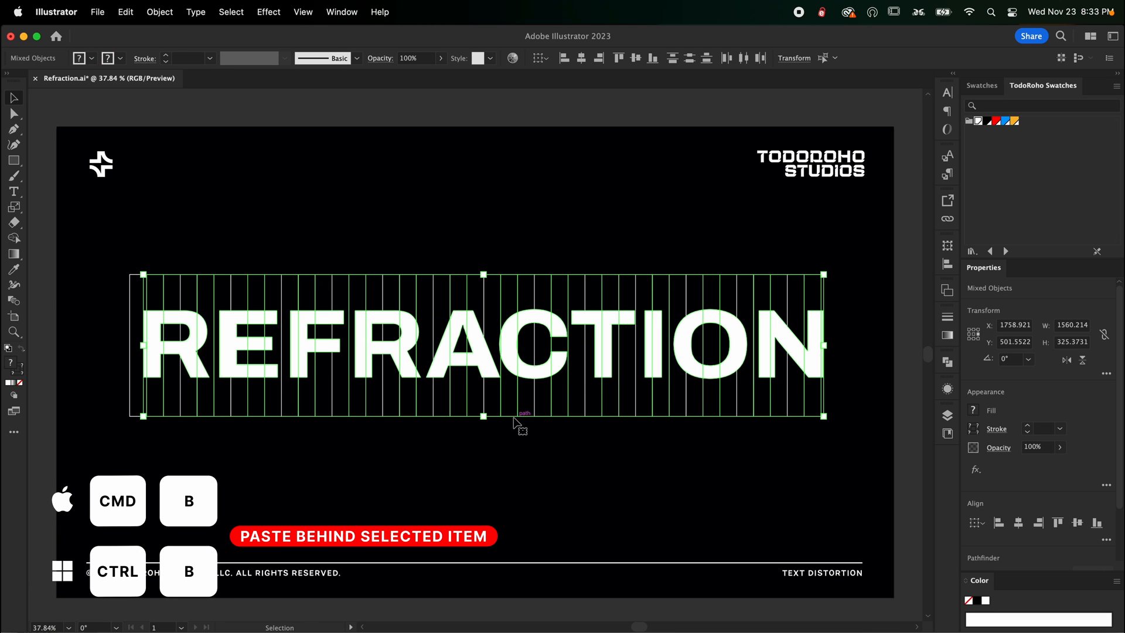
{"action": "key", "text": "ctrl+7"}
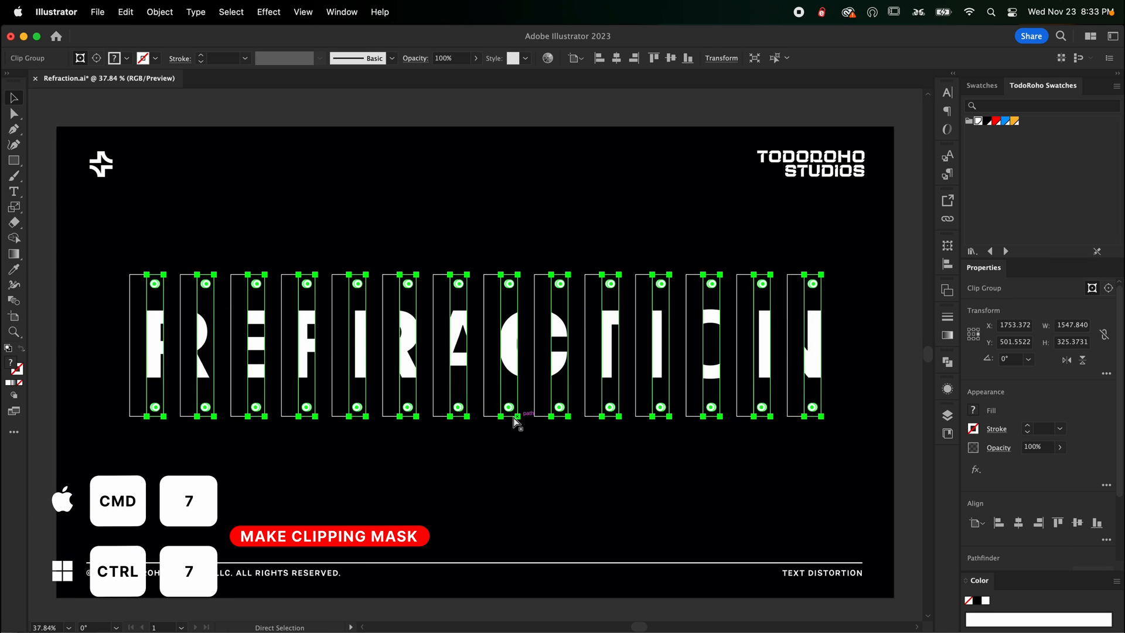
{"action": "key", "text": "ctrl+3"}
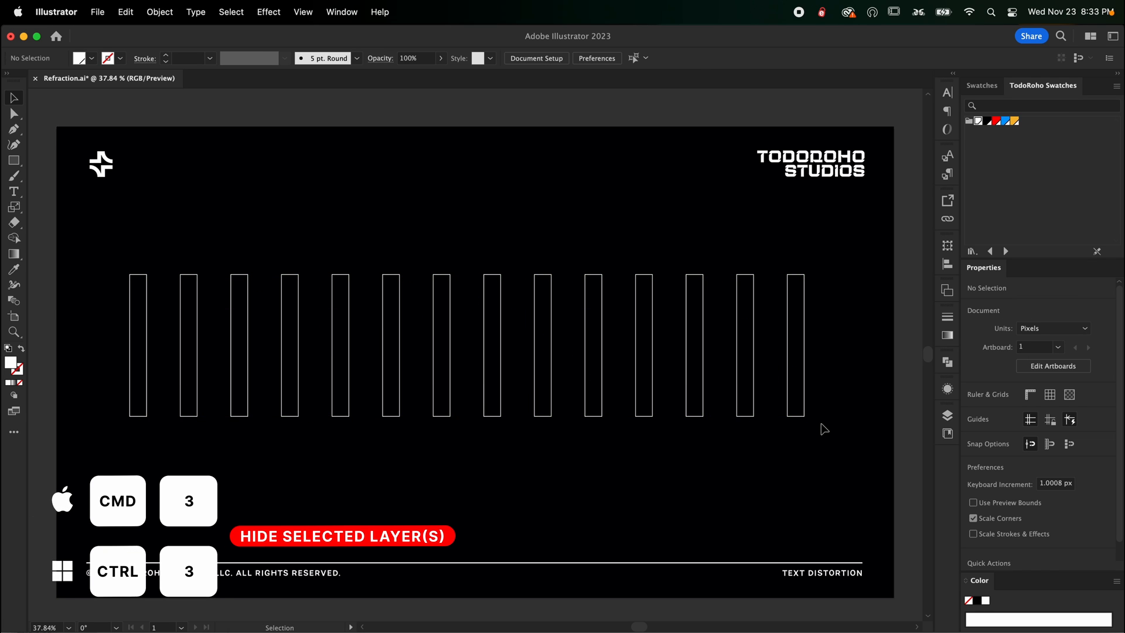
Step: Combine all remaining strips into a compound path and use it to clip another REFRACTION copy pasted behind
{"action": "left_click_drag", "start_coordinate": [823, 429], "coordinate": [132, 264]}
{"action": "key", "text": "ctrl+8"}
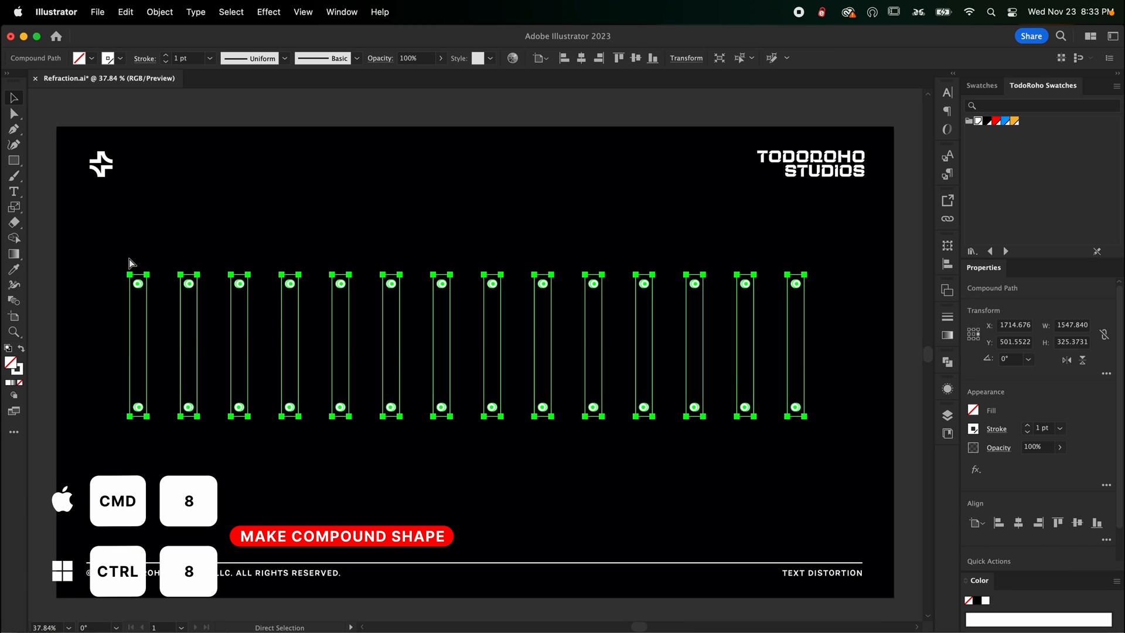
{"action": "key", "text": "ctrl+b"}
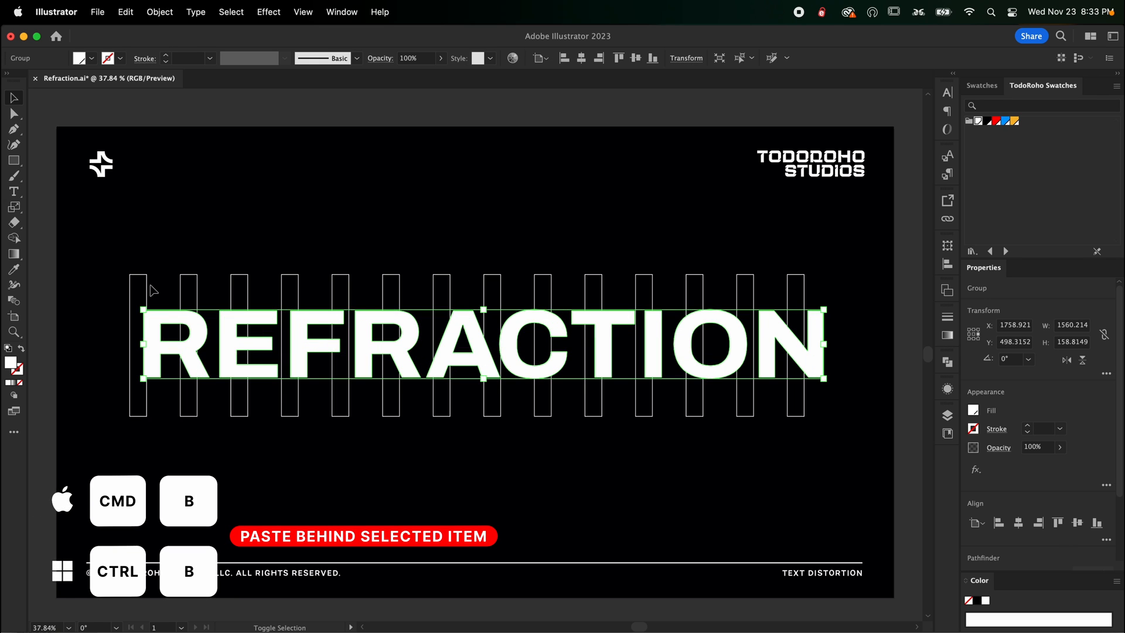
{"action": "left_click", "coordinate": [148, 288], "text": "shift"}
{"action": "key", "text": "ctrl+7"}
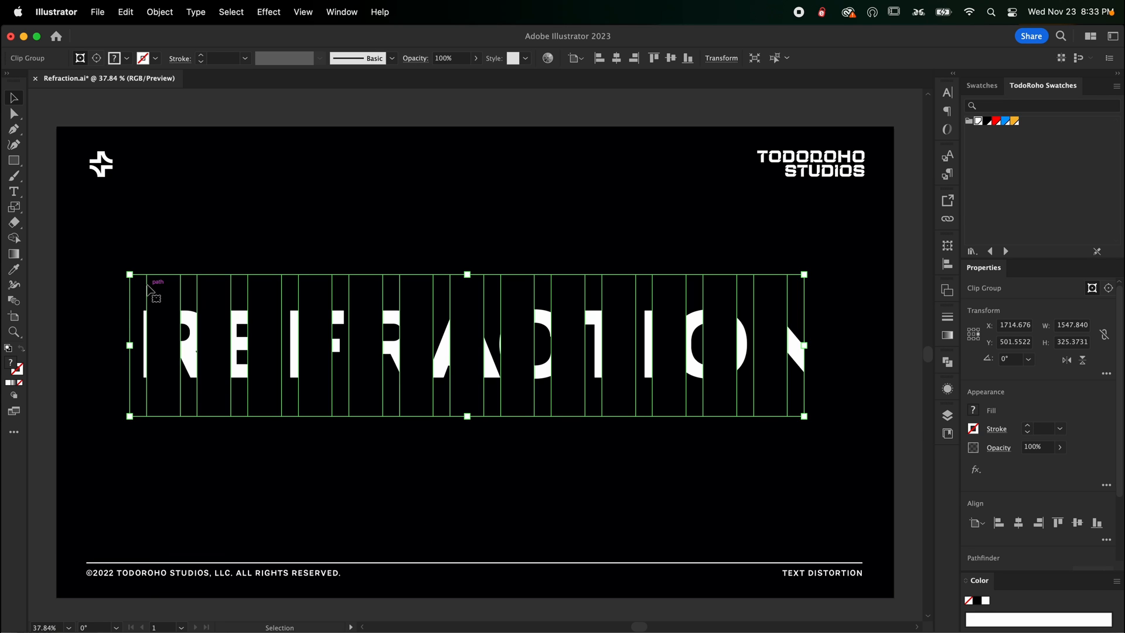
Step: Unhide all clipped groups and nudge the lettering inside one clip group up by about 6 px
{"action": "key", "text": "ctrl+alt+3"}
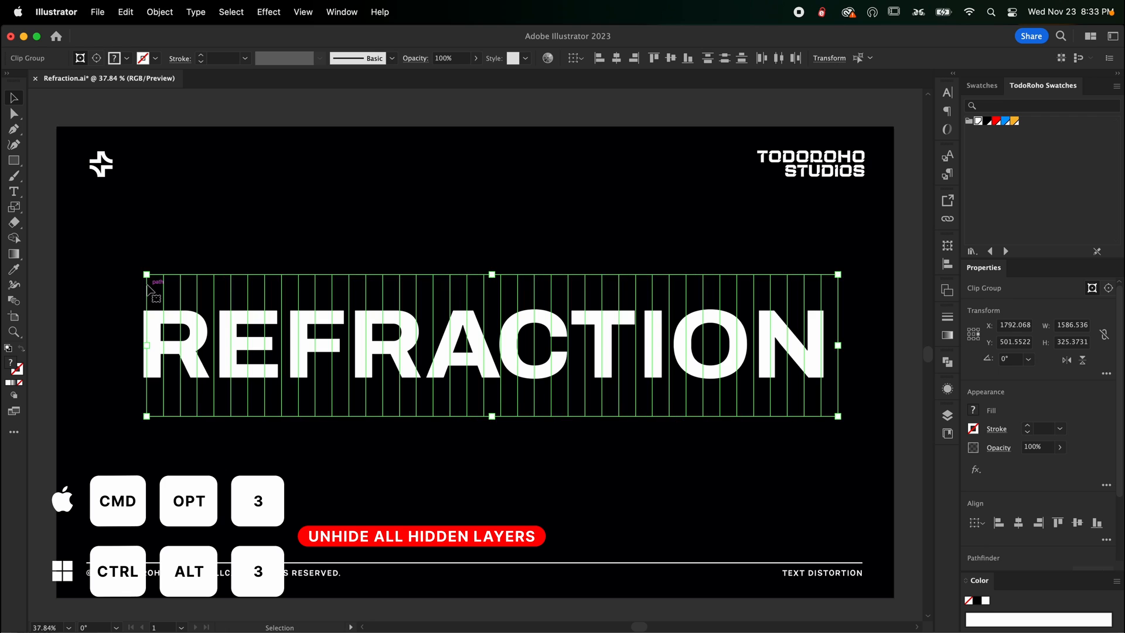
{"action": "left_click", "coordinate": [482, 456]}
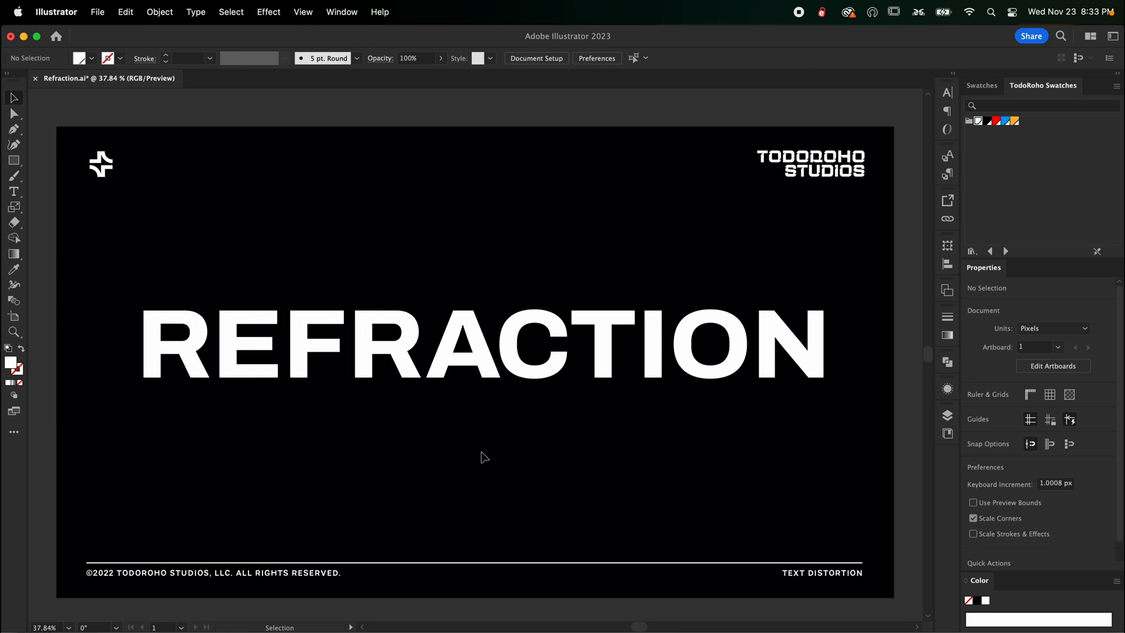
{"action": "double_click", "coordinate": [474, 361]}
{"action": "left_click", "coordinate": [476, 351]}
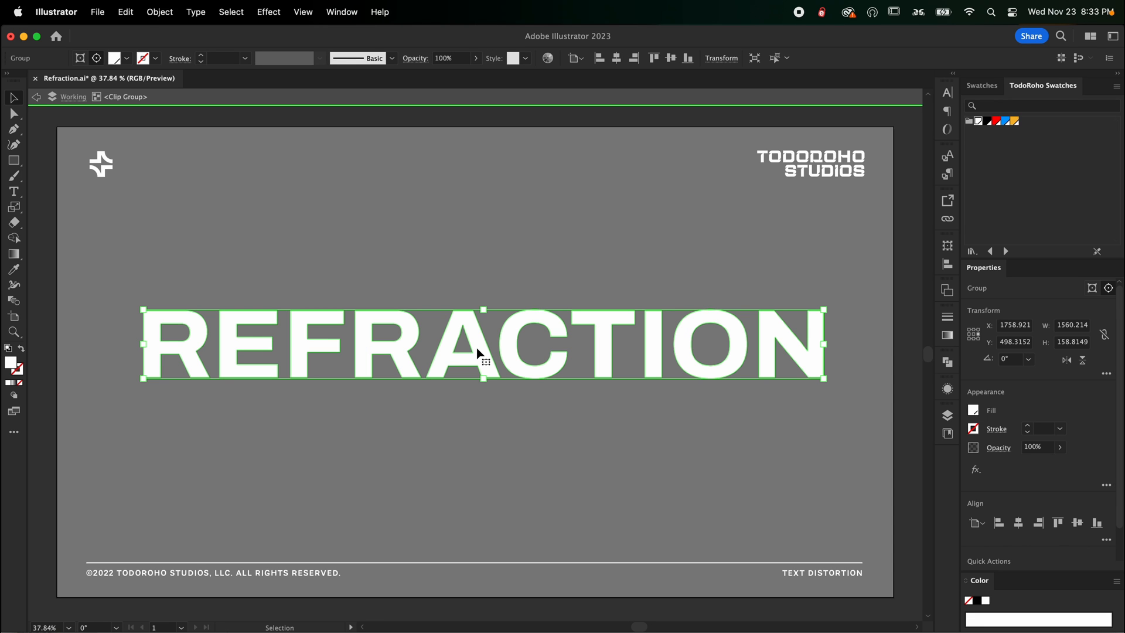
{"action": "key", "text": "Up"}
{"action": "key", "text": "Up"}
{"action": "key", "text": "Up"}
{"action": "key", "text": "Up"}
{"action": "key", "text": "Up"}
{"action": "key", "text": "Up"}
{"action": "key", "text": "Up"}
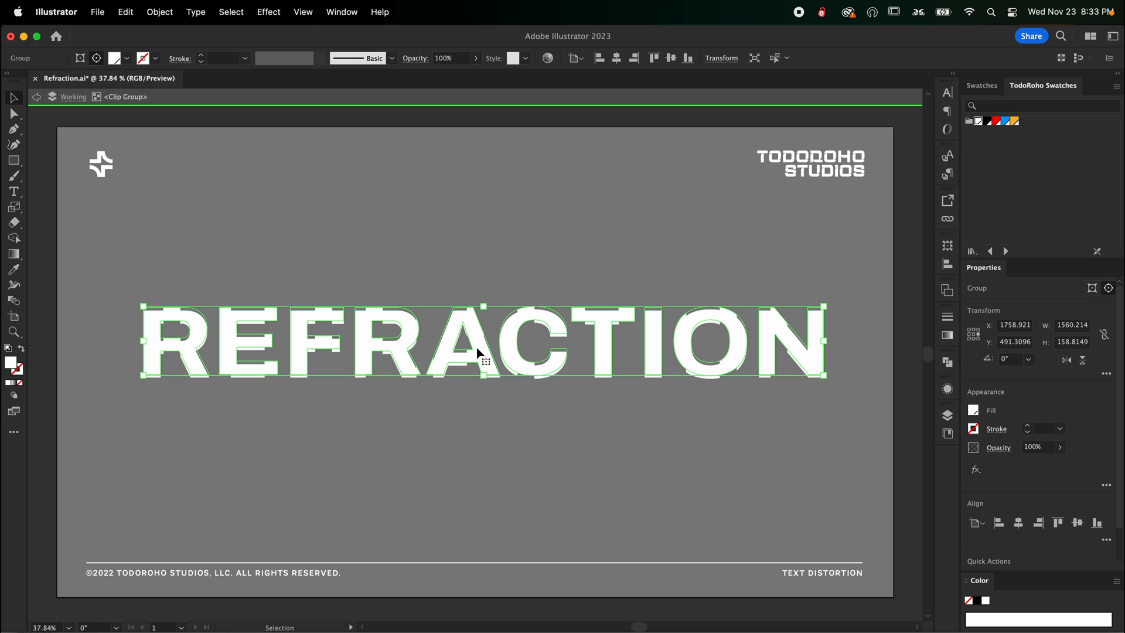
{"action": "key", "text": "Down"}
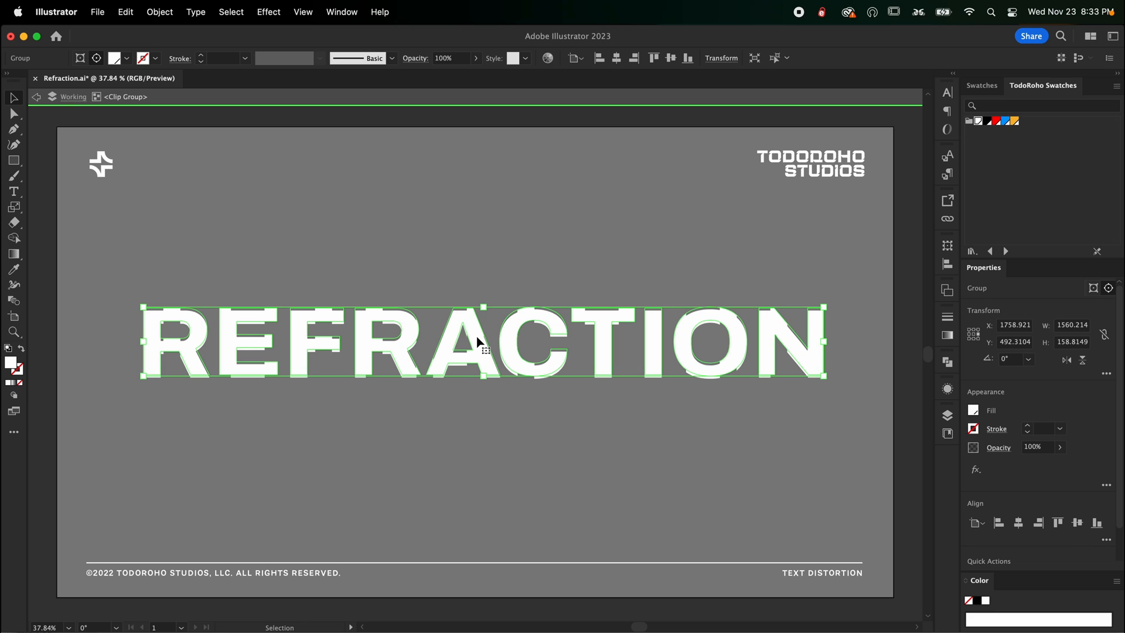
Step: Lock the raised lettering inside its clip group and exit isolation mode
{"action": "key", "text": "cmd+a"}
{"action": "key", "text": "cmd+2"}
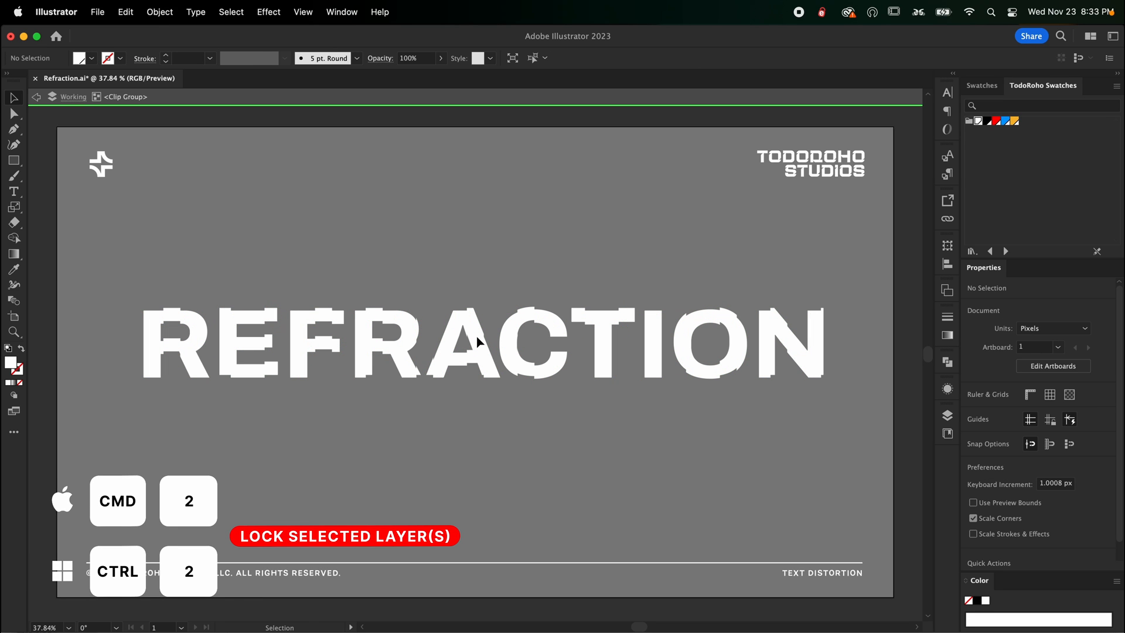
{"action": "key", "text": "Escape"}
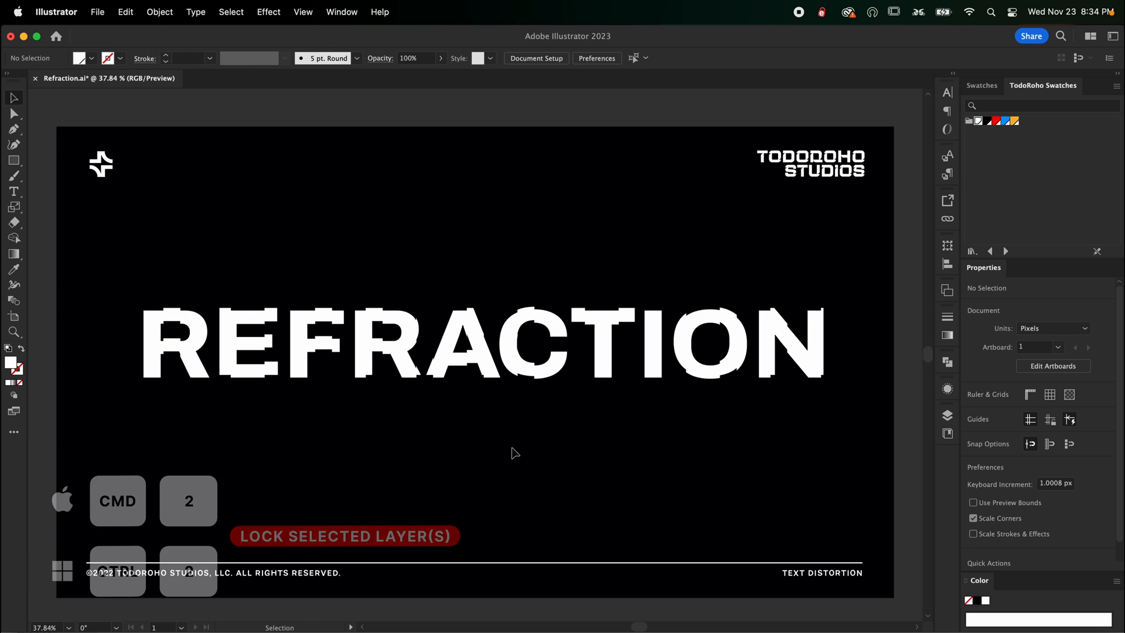
Step: Nudge the lettering inside the second clip group right by about 4 px, lock it, and exit isolation mode
{"action": "double_click", "coordinate": [488, 363]}
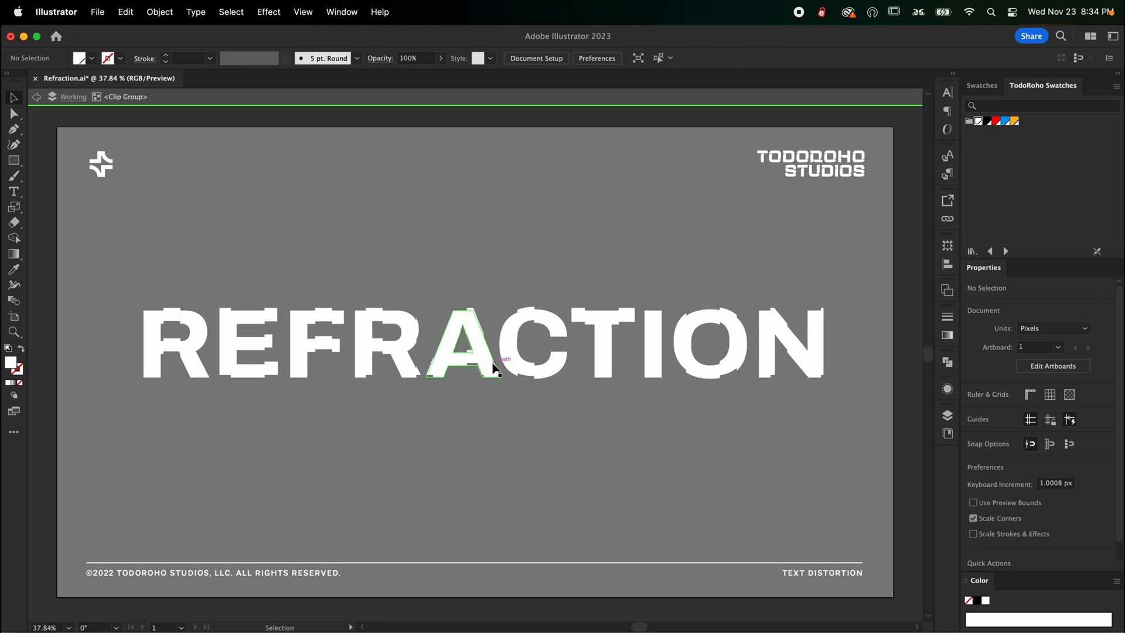
{"action": "left_click", "coordinate": [493, 367]}
{"action": "key", "text": "Right"}
{"action": "key", "text": "Right"}
{"action": "key", "text": "Right"}
{"action": "key", "text": "Right"}
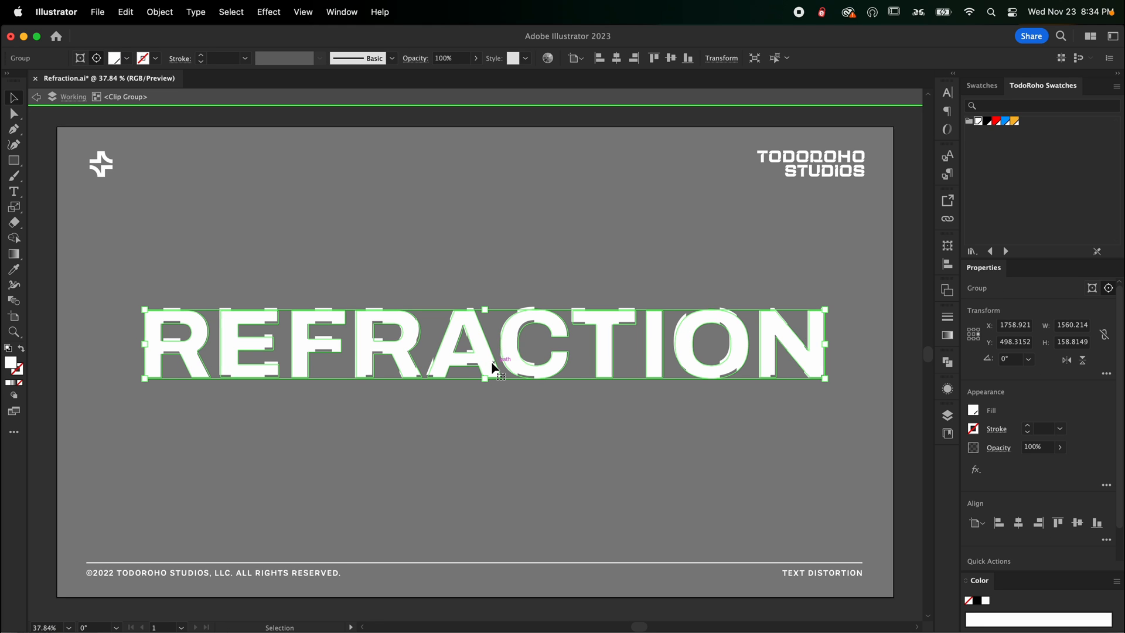
{"action": "key", "text": "Right"}
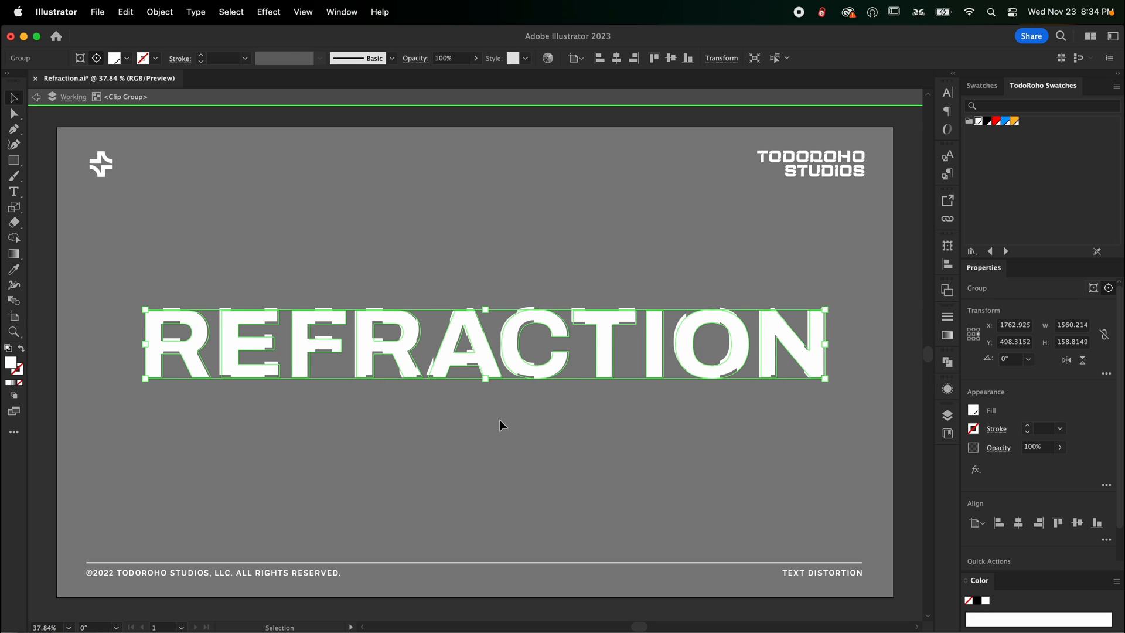
{"action": "key", "text": "super+shift+a"}
{"action": "key", "text": "super+2"}
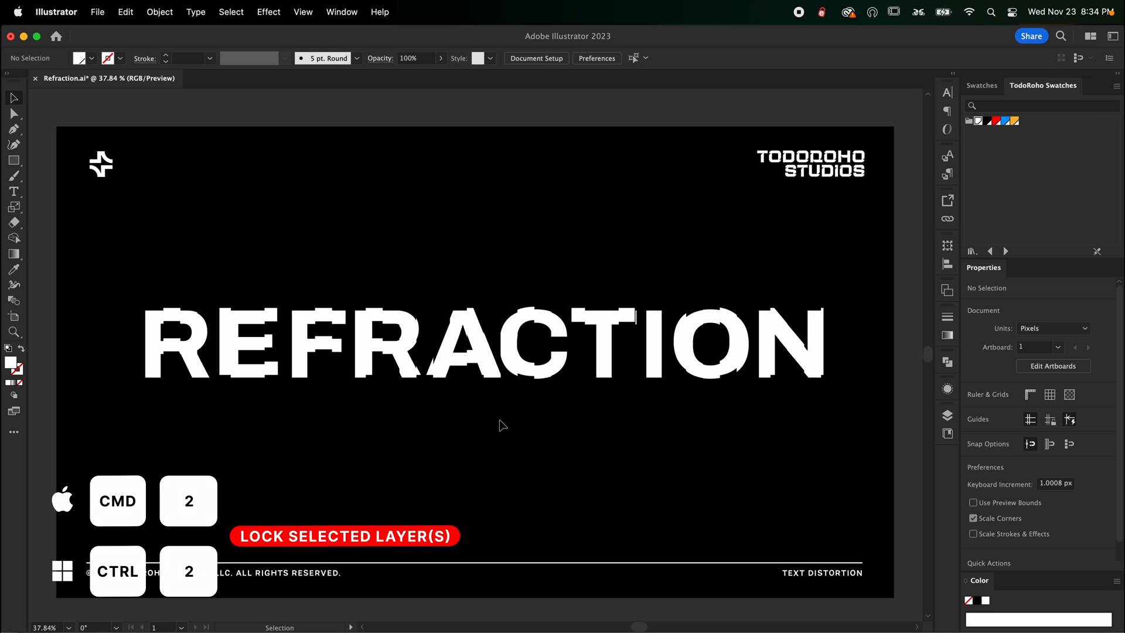
Step: Nudge the lettering inside the third clip group down by about 2 px, lock it, and exit isolation mode
{"action": "left_click", "coordinate": [457, 362]}
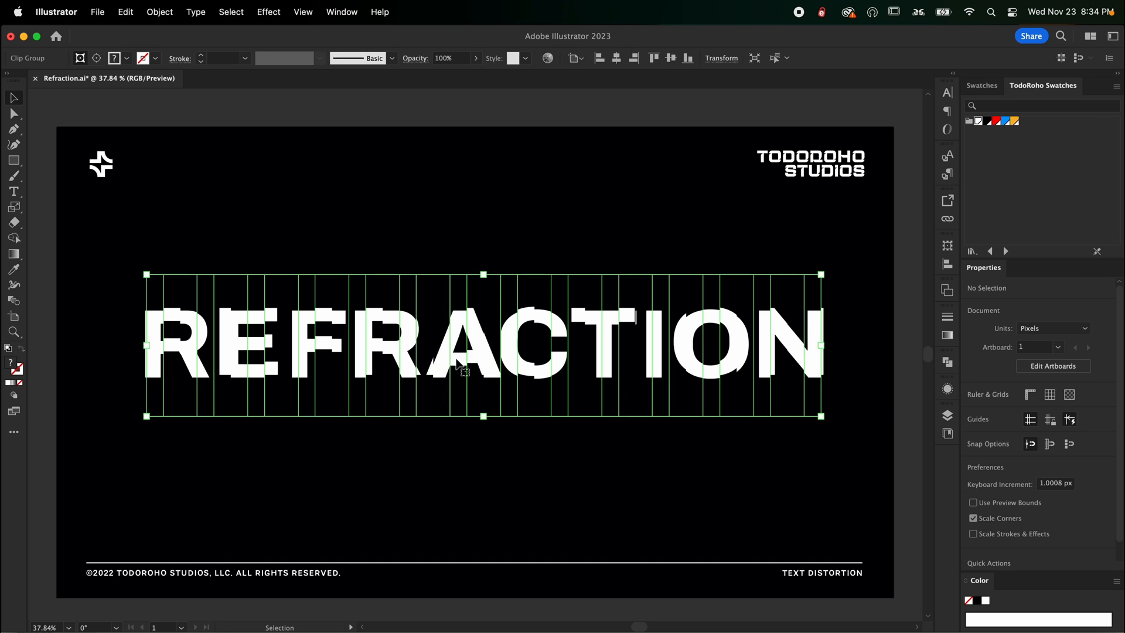
{"action": "double_click", "coordinate": [458, 363]}
{"action": "key", "text": "Down"}
{"action": "key", "text": "Down"}
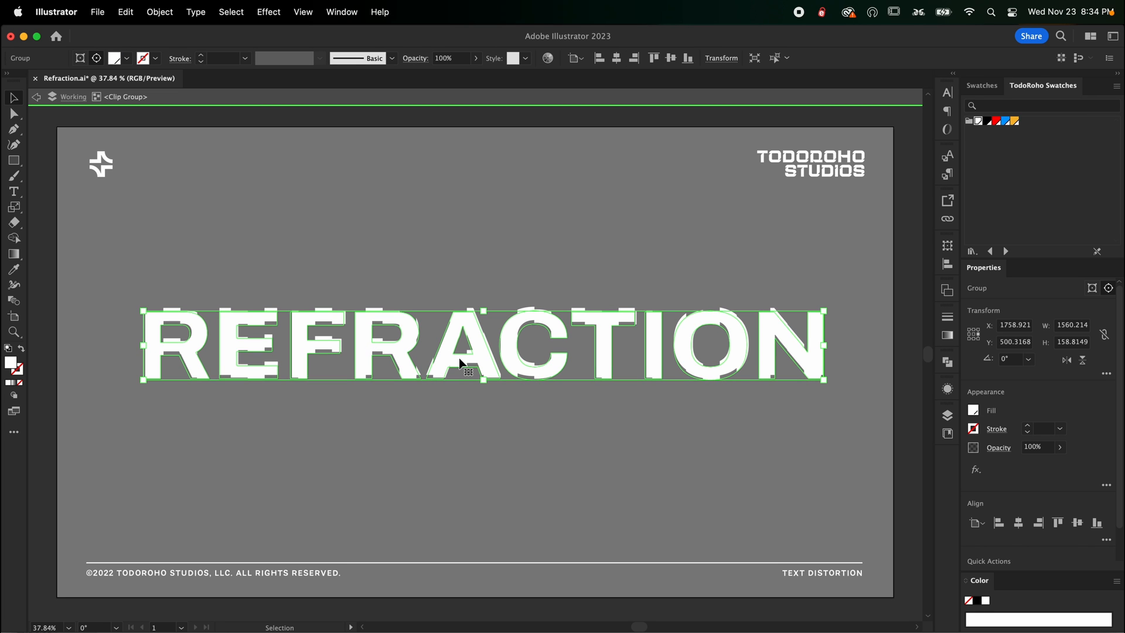
{"action": "key", "text": "super+2"}
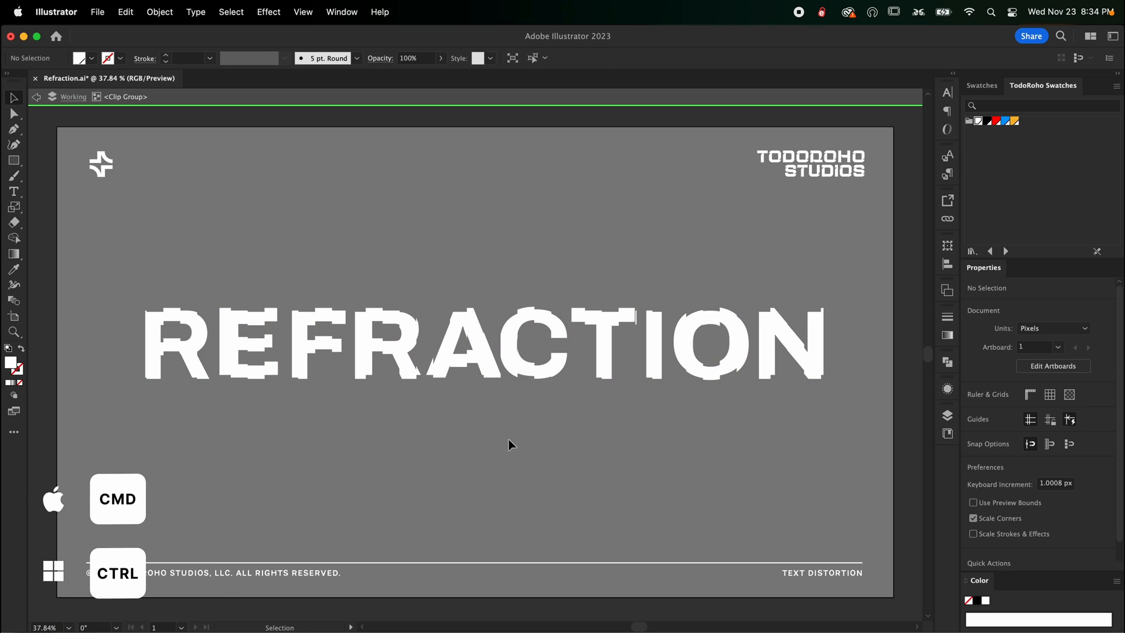
{"action": "double_click", "coordinate": [508, 440]}
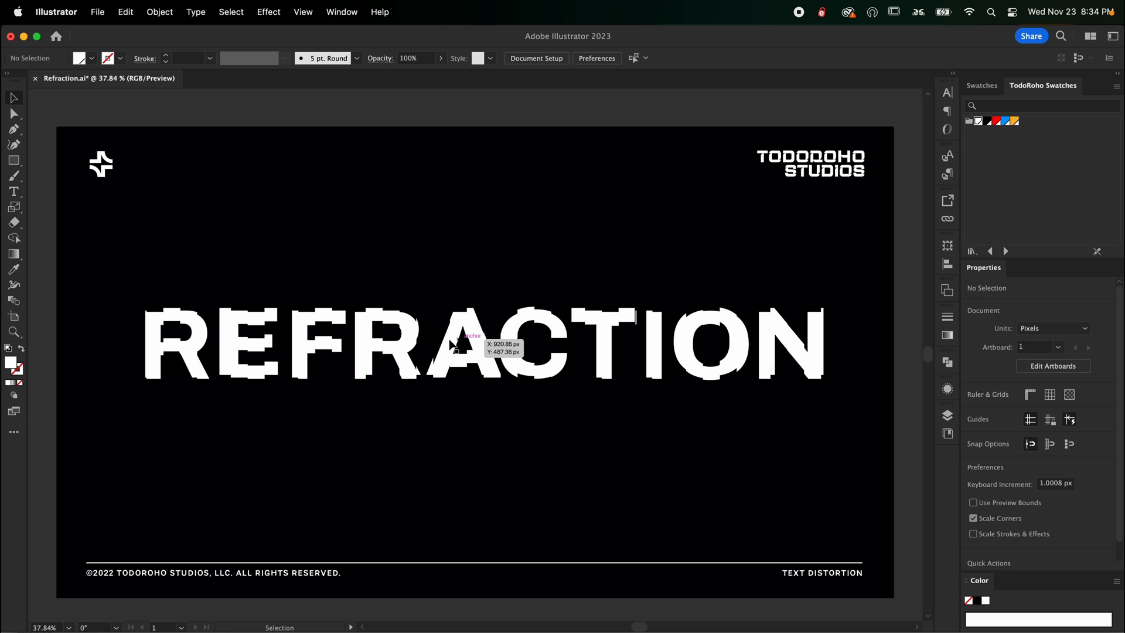
Step: Slant all strip masks by moving their bottom anchor points about 200 px left, and shift the masks about 77 px right
{"action": "key", "text": "a"}
{"action": "mouse_move", "coordinate": [110, 400]}
{"action": "left_mouse_down"}
{"action": "mouse_move", "coordinate": [791, 460]}
{"action": "mouse_move", "coordinate": [851, 435]}
{"action": "mouse_move", "coordinate": [828, 414]}
{"action": "mouse_move", "coordinate": [670, 414]}
{"action": "mouse_move", "coordinate": [793, 422]}
{"action": "mouse_move", "coordinate": [751, 417]}
{"action": "left_mouse_up"}
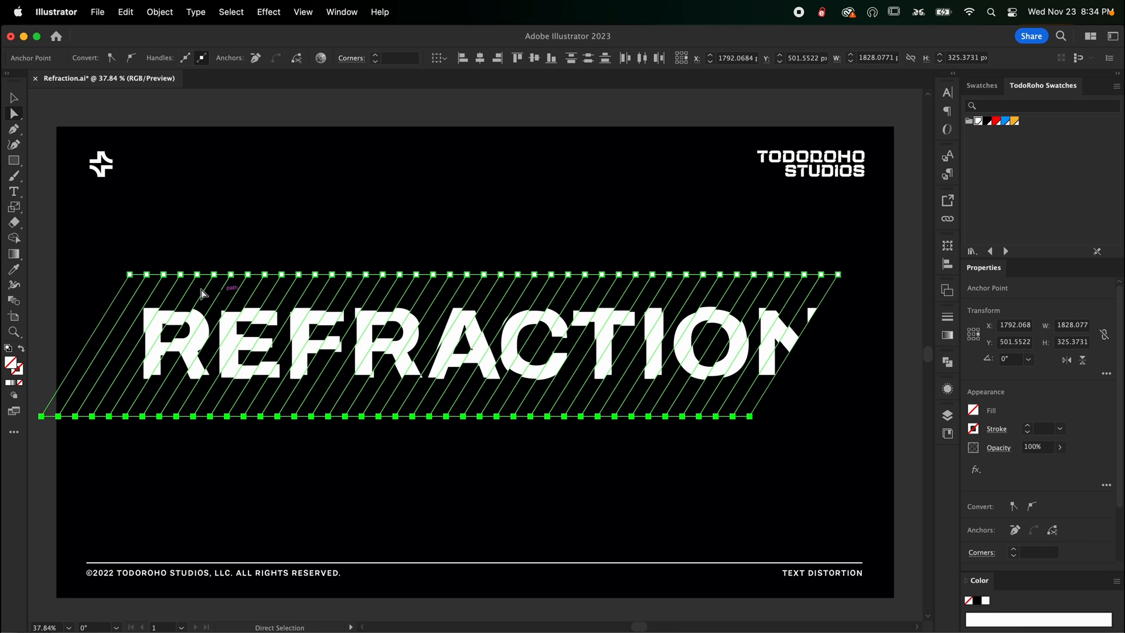
{"action": "left_click_drag", "start_coordinate": [865, 257], "coordinate": [106, 445]}
{"action": "scroll", "coordinate": [359, 454], "scroll_direction": "right", "scroll_amount": 5}
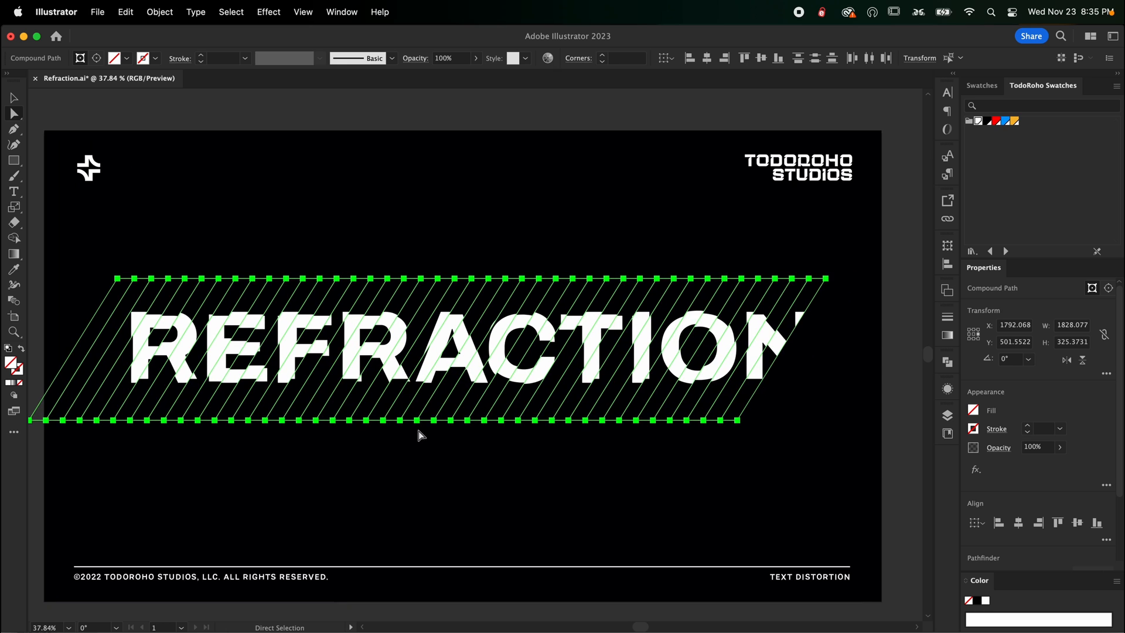
{"action": "left_click_drag", "start_coordinate": [434, 423], "coordinate": [469, 419]}
{"action": "scroll", "coordinate": [357, 401], "scroll_direction": "right", "scroll_amount": 5}
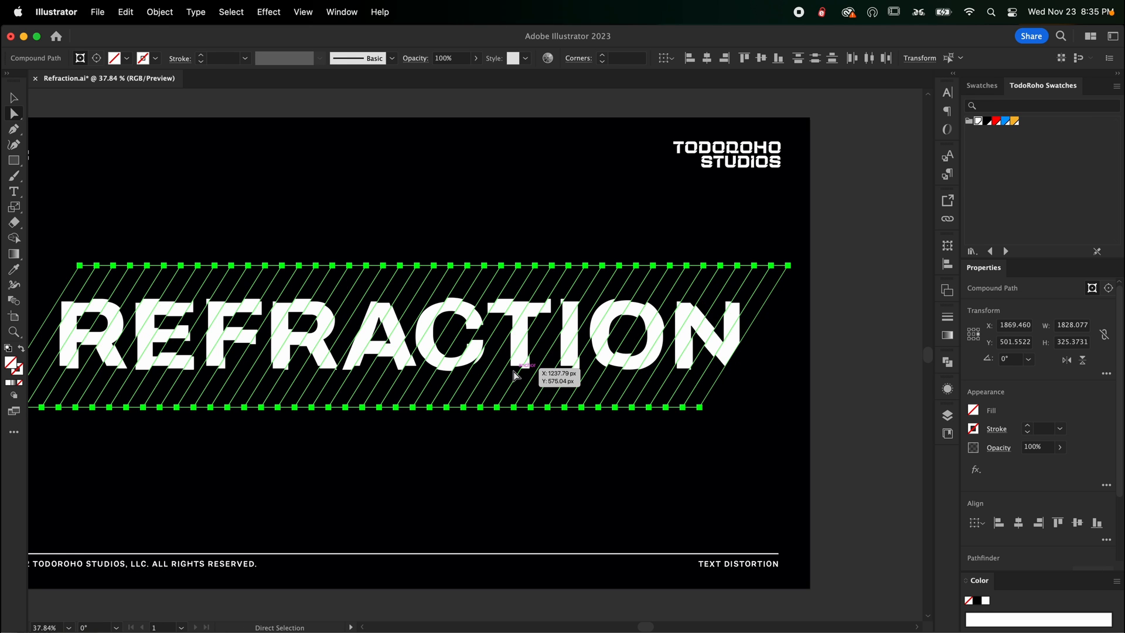
Step: Scale the slanted strip masks horizontally to about 2008 px wide so they span the whole lettering
{"action": "key", "text": "s"}
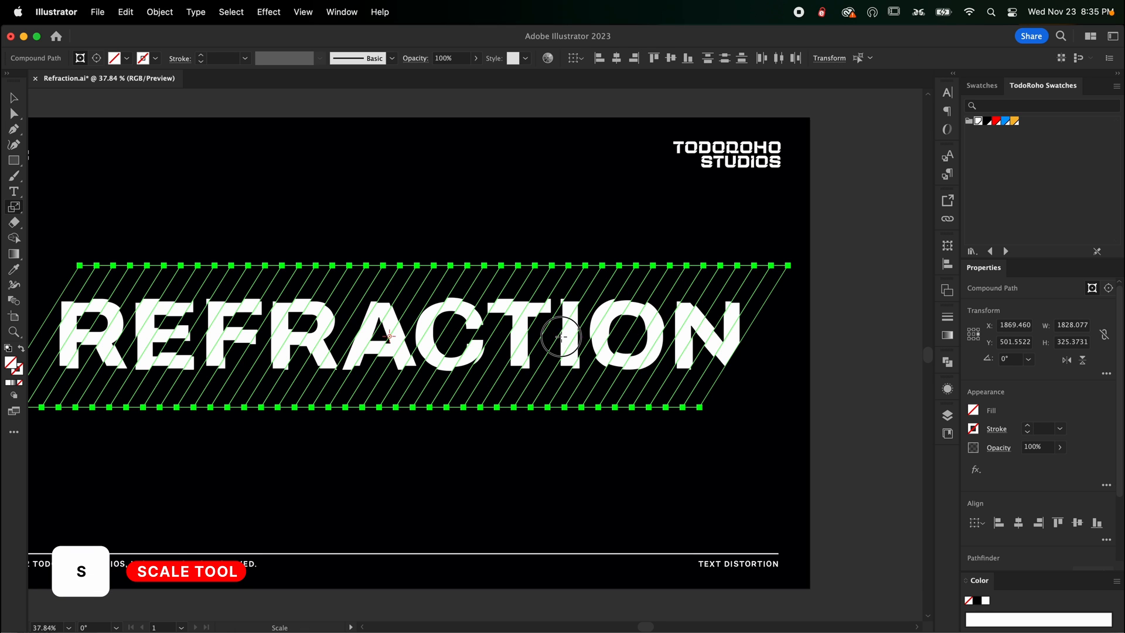
{"action": "left_click_drag", "start_coordinate": [561, 337], "coordinate": [577, 343]}
{"action": "scroll", "coordinate": [577, 343], "scroll_direction": "down", "scroll_amount": 2}
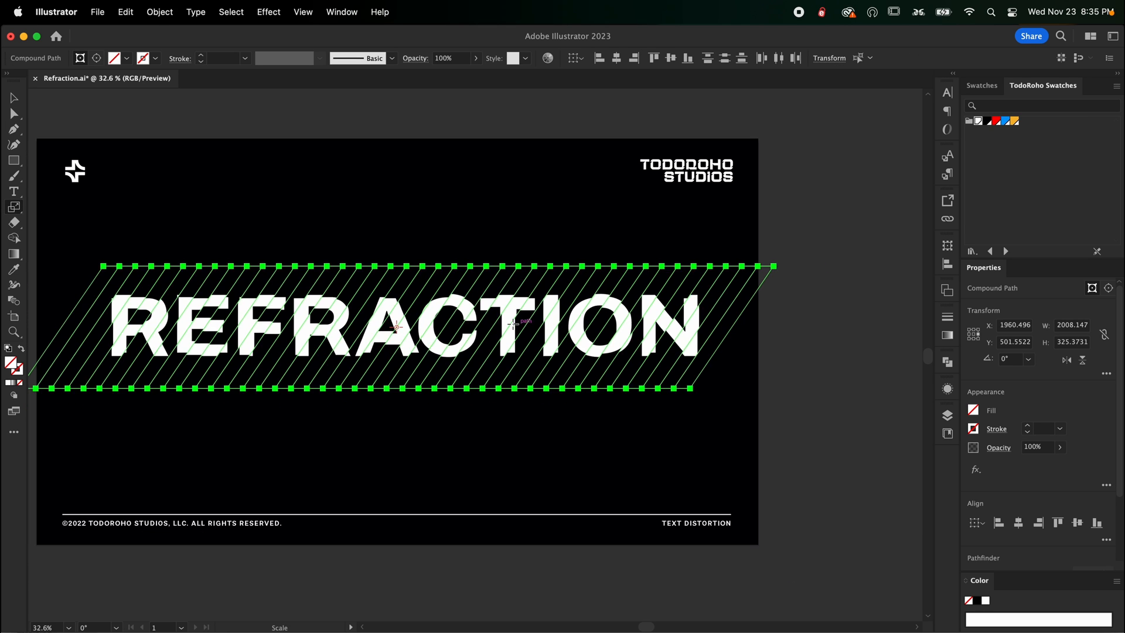
Step: Nudge the scaled strip masks about 20 px right, deselect them, and unlock all locked objects
{"action": "key", "text": "Right"}
{"action": "key", "text": "Right"}
{"action": "key", "text": "Right"}
{"action": "key", "text": "Right"}
{"action": "key", "text": "Right"}
{"action": "key", "text": "Right"}
{"action": "key", "text": "Right"}
{"action": "key", "text": "Right"}
{"action": "key", "text": "Right"}
{"action": "key", "text": "Right"}
{"action": "key", "text": "Right"}
{"action": "key", "text": "Right"}
{"action": "key", "text": "Right"}
{"action": "key", "text": "Right"}
{"action": "key", "text": "Right"}
{"action": "key", "text": "Right"}
{"action": "key", "text": "Right"}
{"action": "key", "text": "Right"}
{"action": "key", "text": "Right"}
{"action": "key", "text": "Right"}
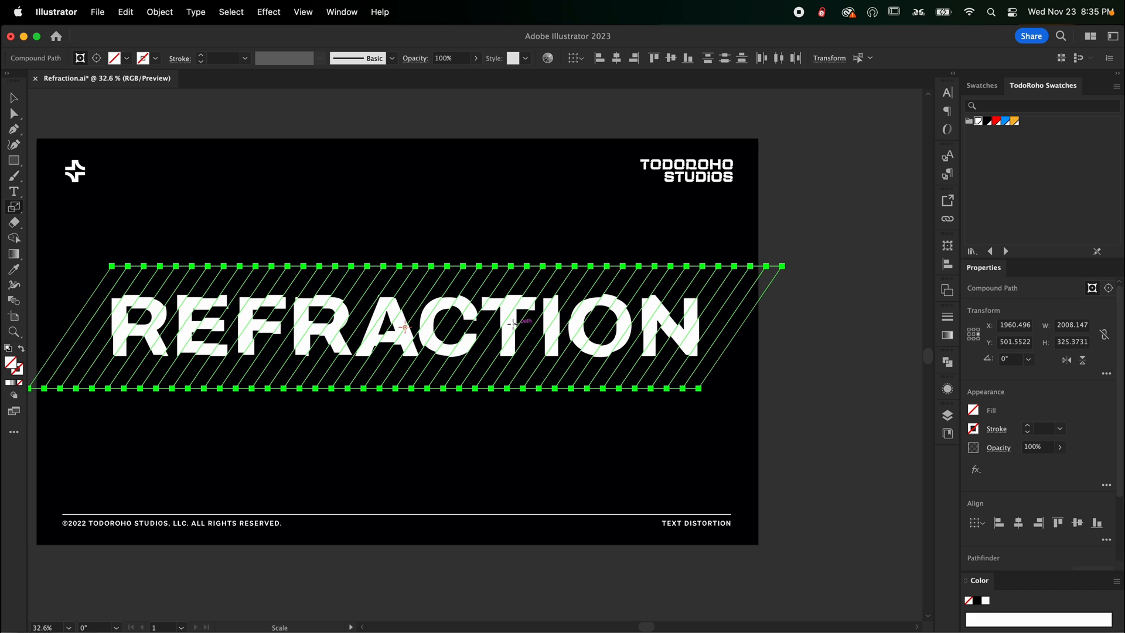
{"action": "key", "text": "v"}
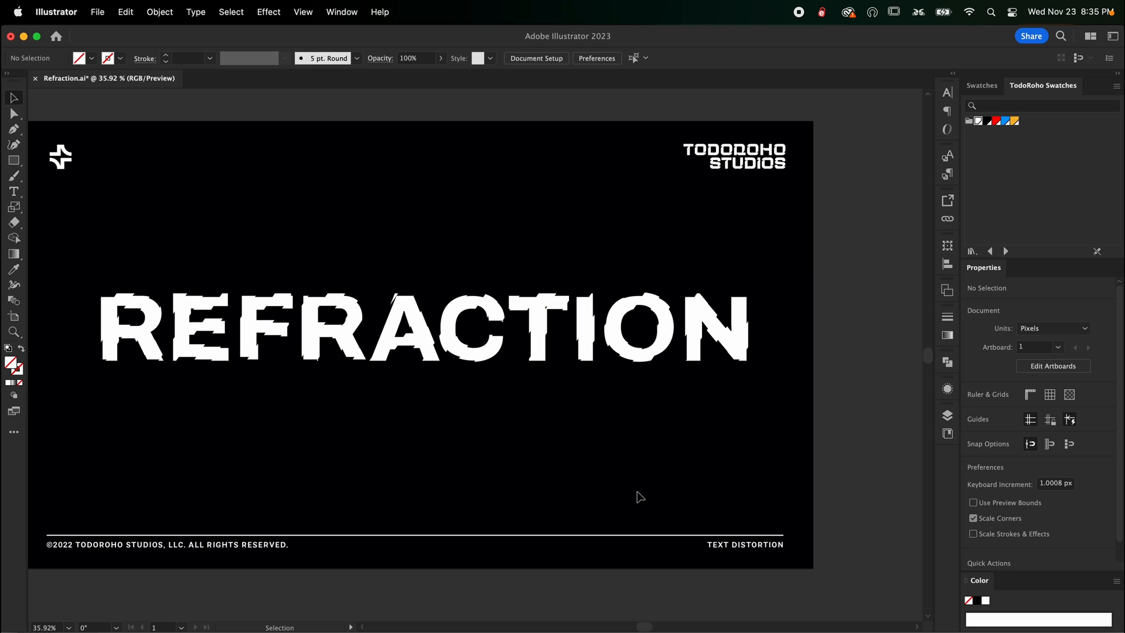
{"action": "key", "text": "super+alt+2"}
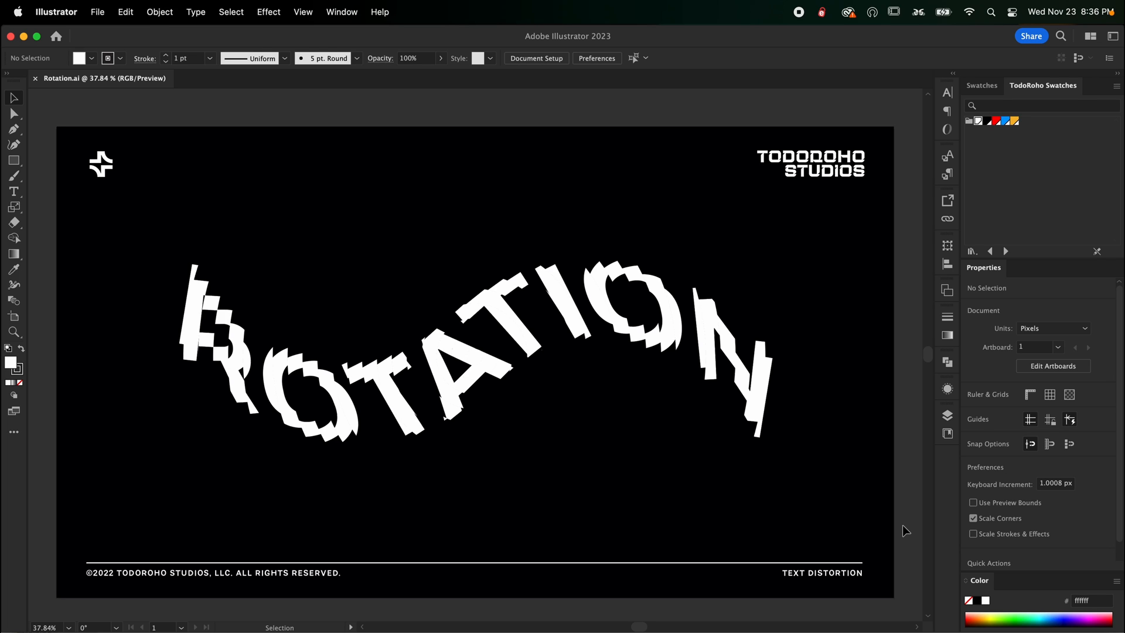
Step: Hide the Final layer in Rotation.ai
{"action": "left_click", "coordinate": [947, 415]}
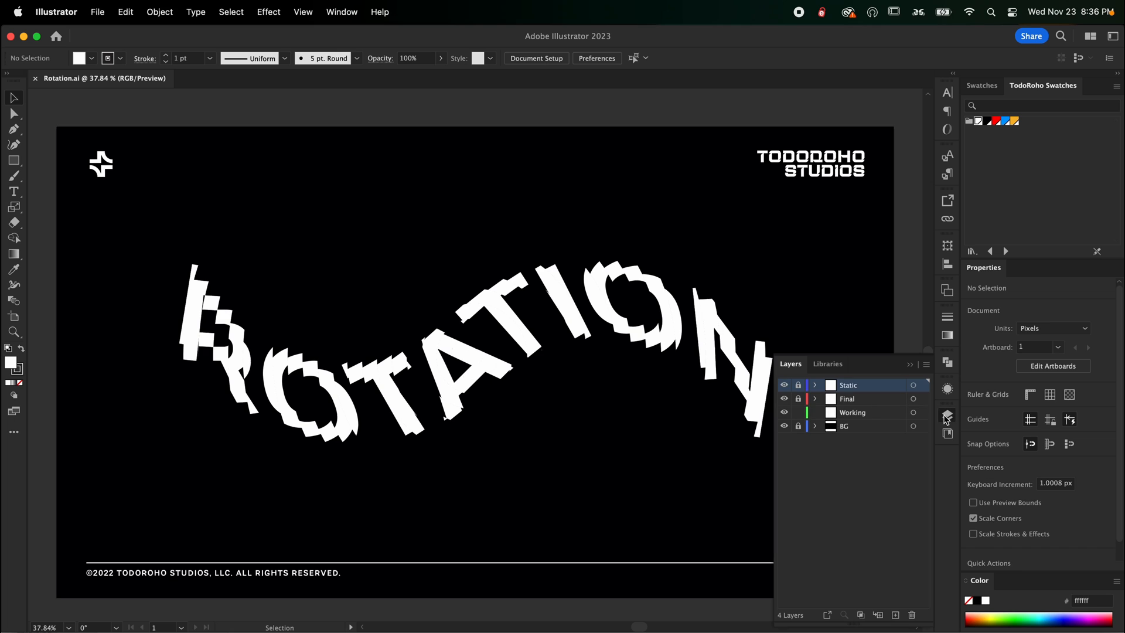
{"action": "left_click", "coordinate": [783, 399]}
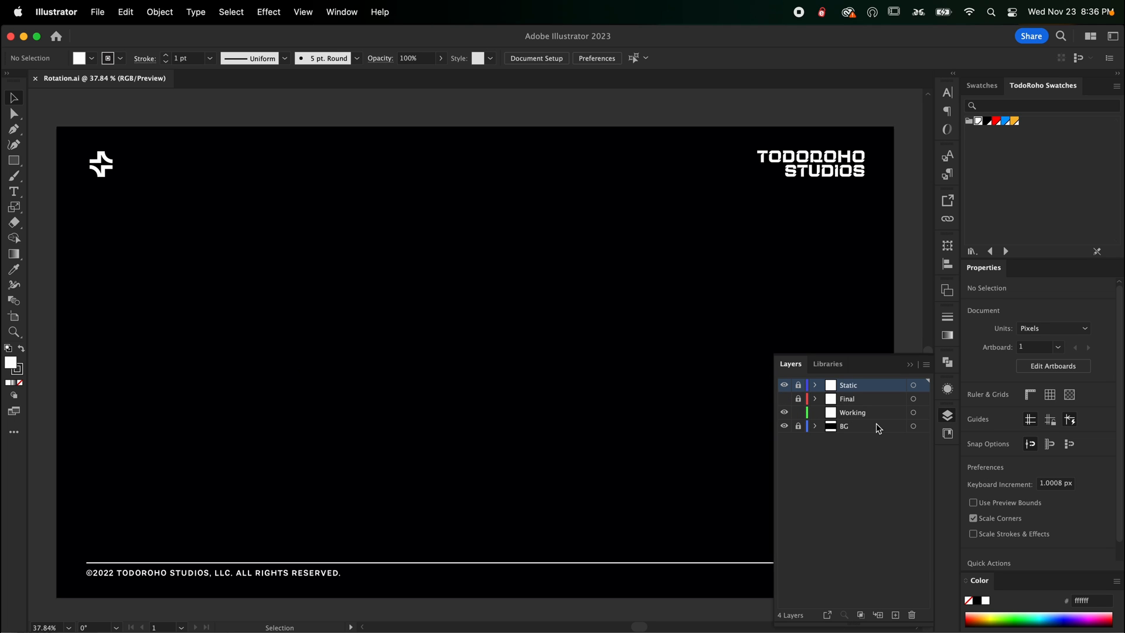
Step: Add a point text object reading "Rotation" on the blank artboard, replacing the placeholder text
{"action": "left_click", "coordinate": [947, 415]}
{"action": "key", "text": "t"}
{"action": "left_click", "coordinate": [327, 350]}
{"action": "key", "text": "BackSpace"}
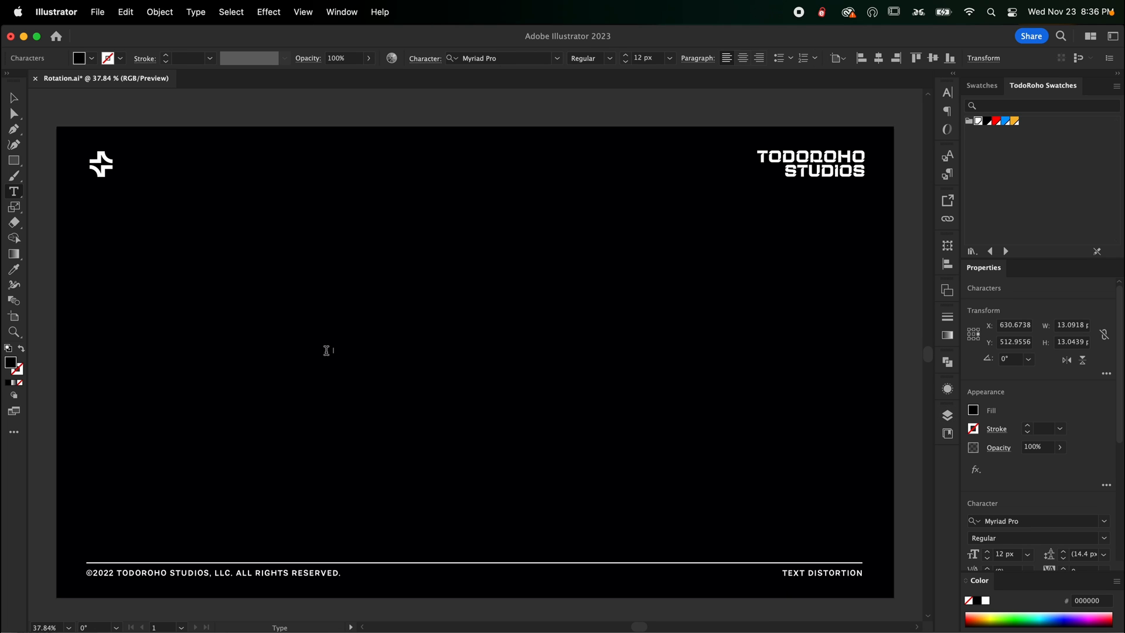
{"action": "type", "text": "Rotation"}
{"action": "key", "text": "Escape"}
Step: Fill the Rotation text with white and scale it up to about 970 px wide
{"action": "left_click", "coordinate": [978, 120]}
{"action": "key", "text": "s"}
{"action": "left_click_drag", "start_coordinate": [417, 313], "coordinate": [656, 191]}
{"action": "left_click_drag", "start_coordinate": [396, 335], "coordinate": [550, 331]}
{"action": "key", "text": "v"}
Step: Set the Rotation text's font to Archivo Bold
{"action": "left_click", "coordinate": [947, 93]}
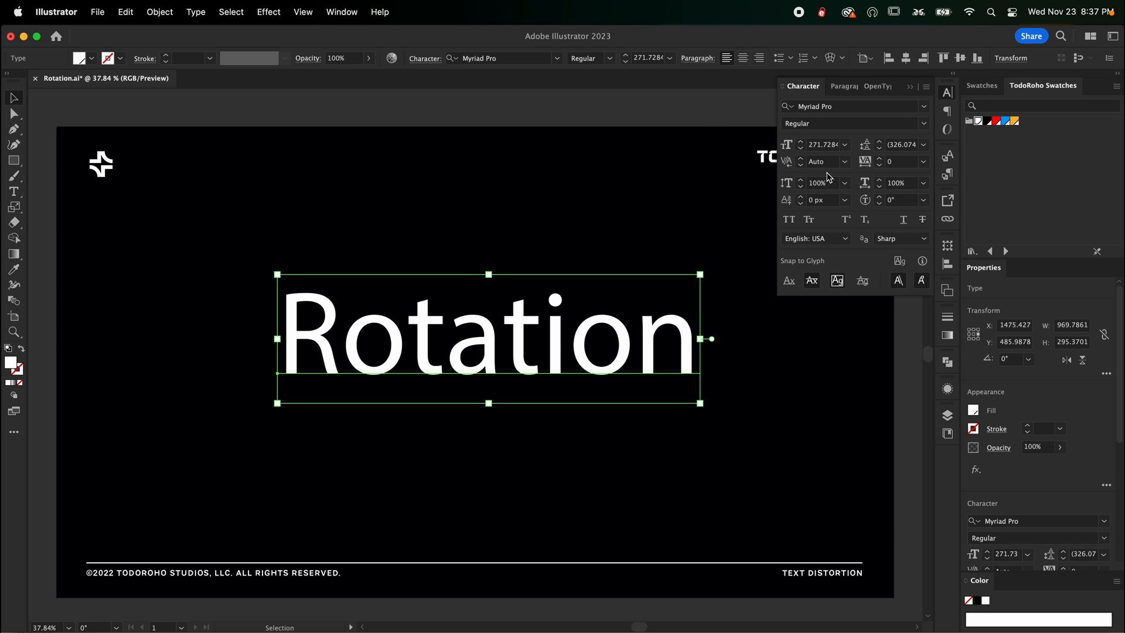
{"action": "left_click", "coordinate": [865, 106]}
{"action": "type", "text": "arc"}
{"action": "key", "text": "Return"}
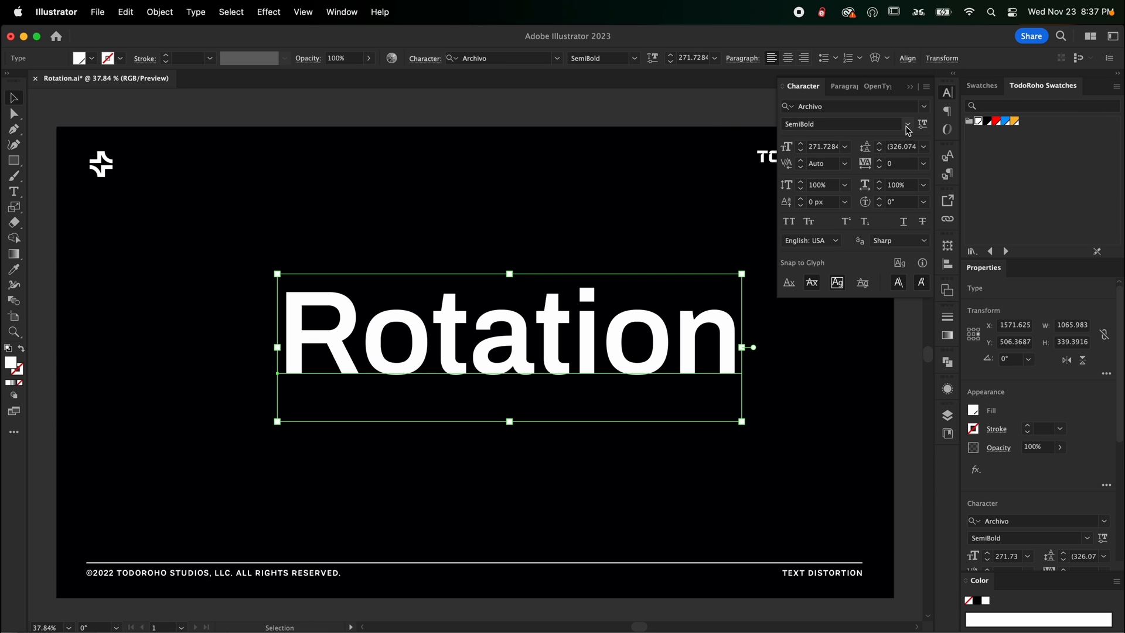
{"action": "left_click", "coordinate": [908, 125]}
{"action": "left_click", "coordinate": [835, 224]}
Step: Set the text to all caps with centred alignment, and move it back to the middle of the artboard
{"action": "left_click", "coordinate": [789, 222]}
{"action": "left_click", "coordinate": [788, 58]}
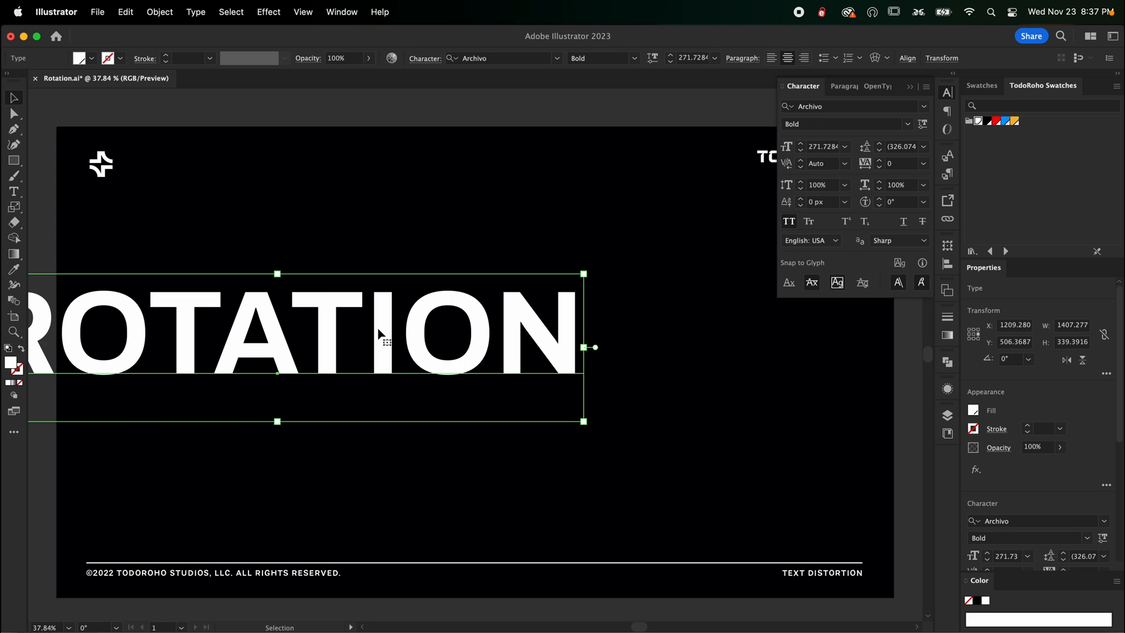
{"action": "left_click_drag", "start_coordinate": [382, 331], "coordinate": [583, 330]}
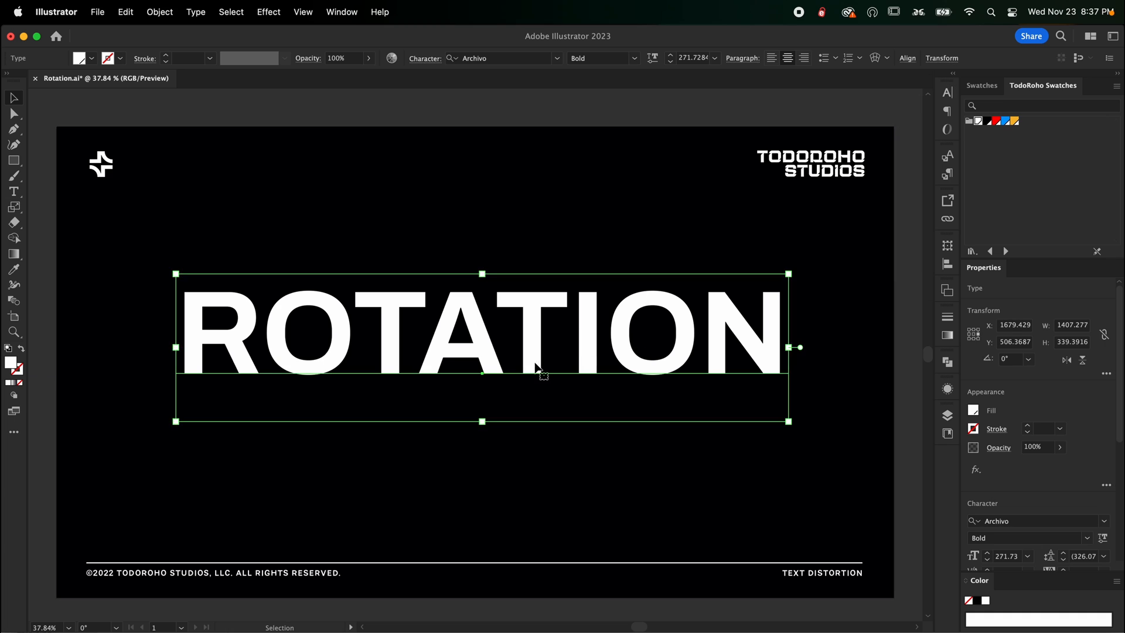
{"action": "left_click", "coordinate": [607, 479]}
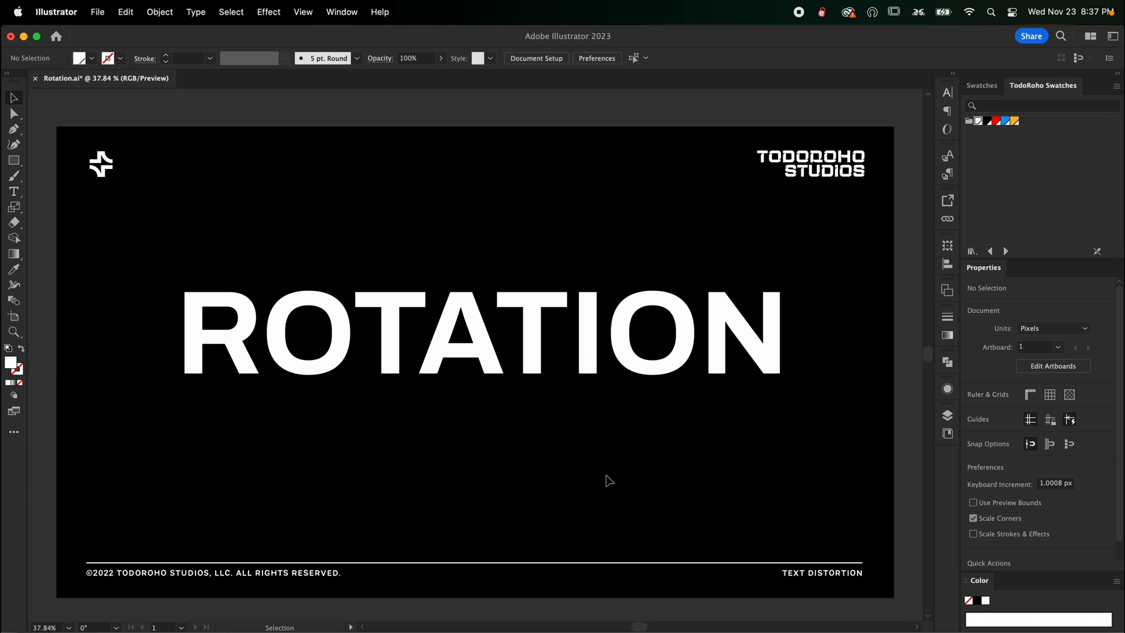
Step: Convert the ROTATION text to outlines
{"action": "left_click", "coordinate": [557, 354]}
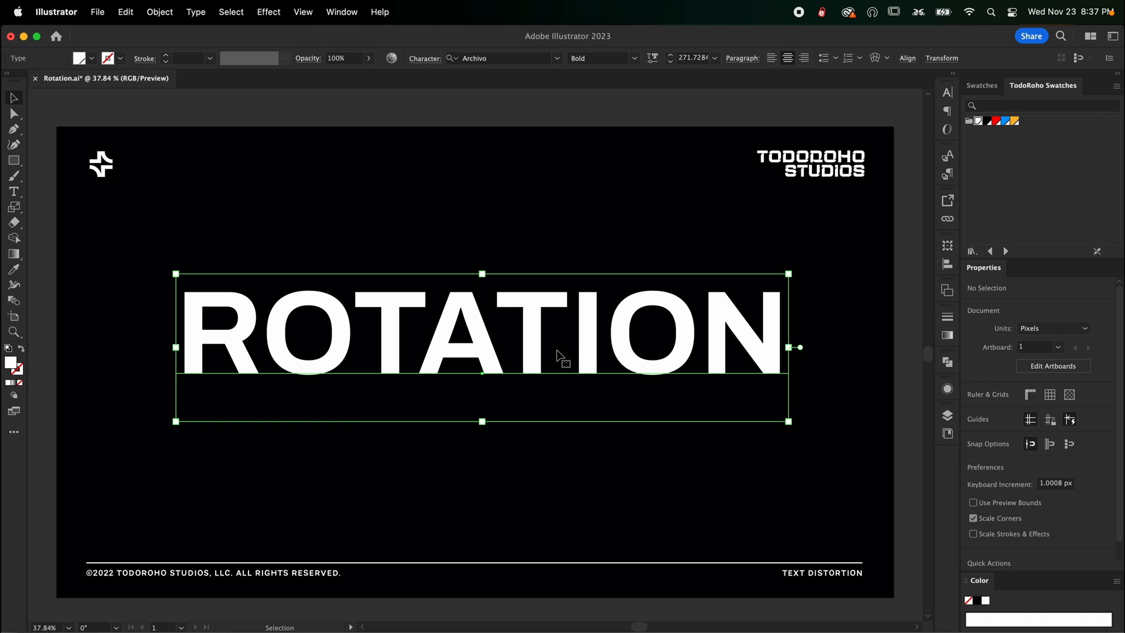
{"action": "key", "text": "shift+super+o"}
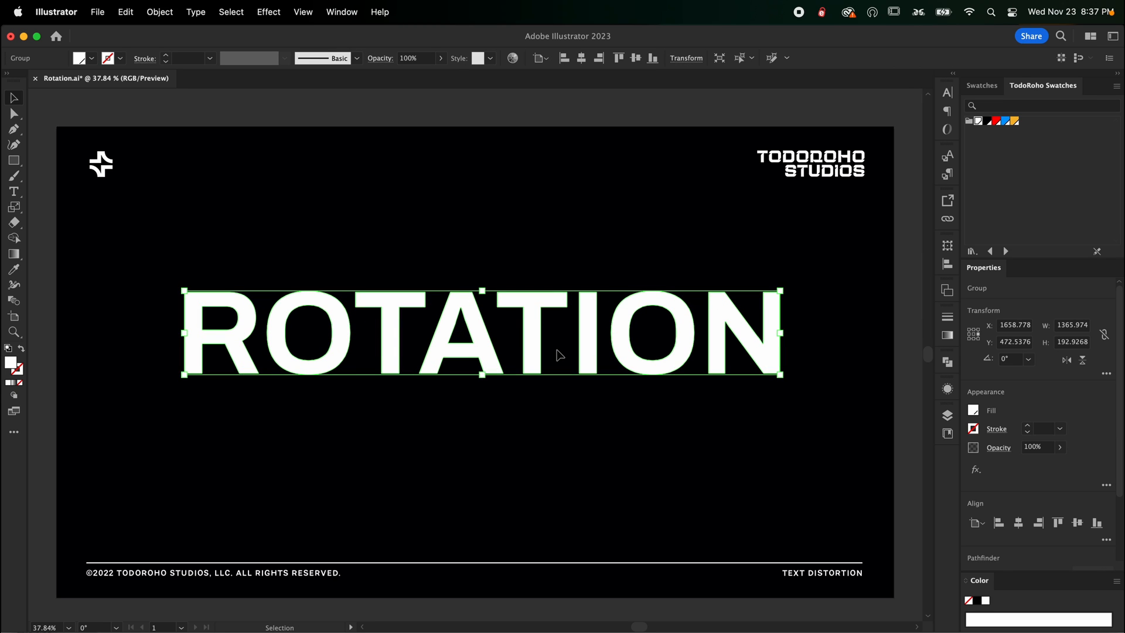
{"action": "left_click", "coordinate": [518, 424]}
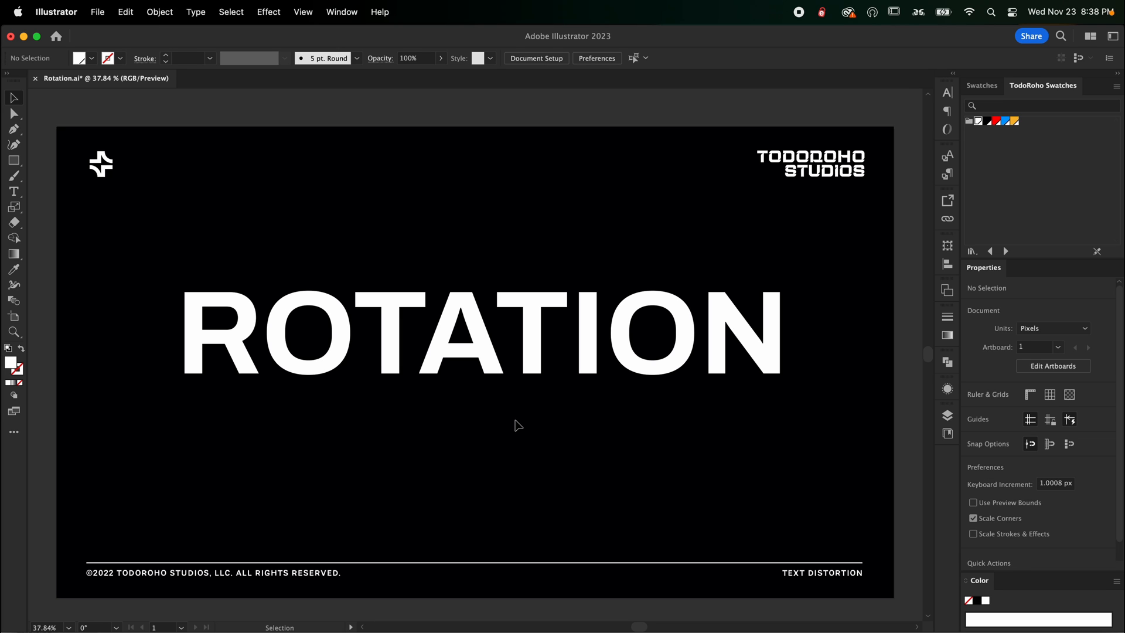
Step: Centre the outlined ROTATION group vertically and horizontally on the artboard
{"action": "left_click", "coordinate": [532, 317]}
{"action": "left_click", "coordinate": [621, 58]}
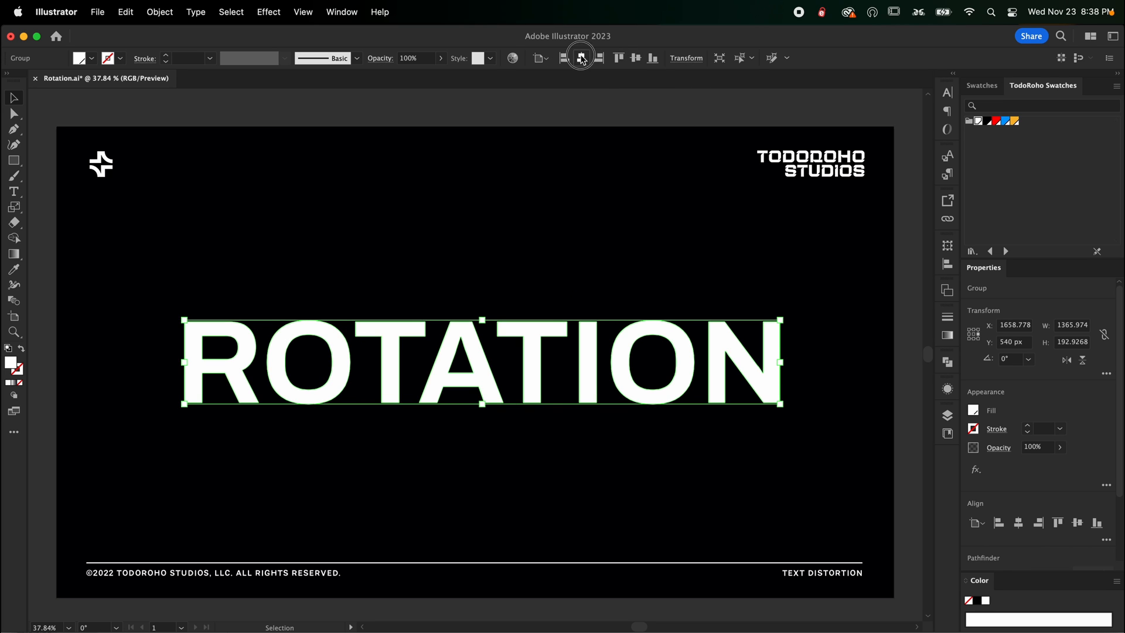
{"action": "left_click", "coordinate": [520, 176]}
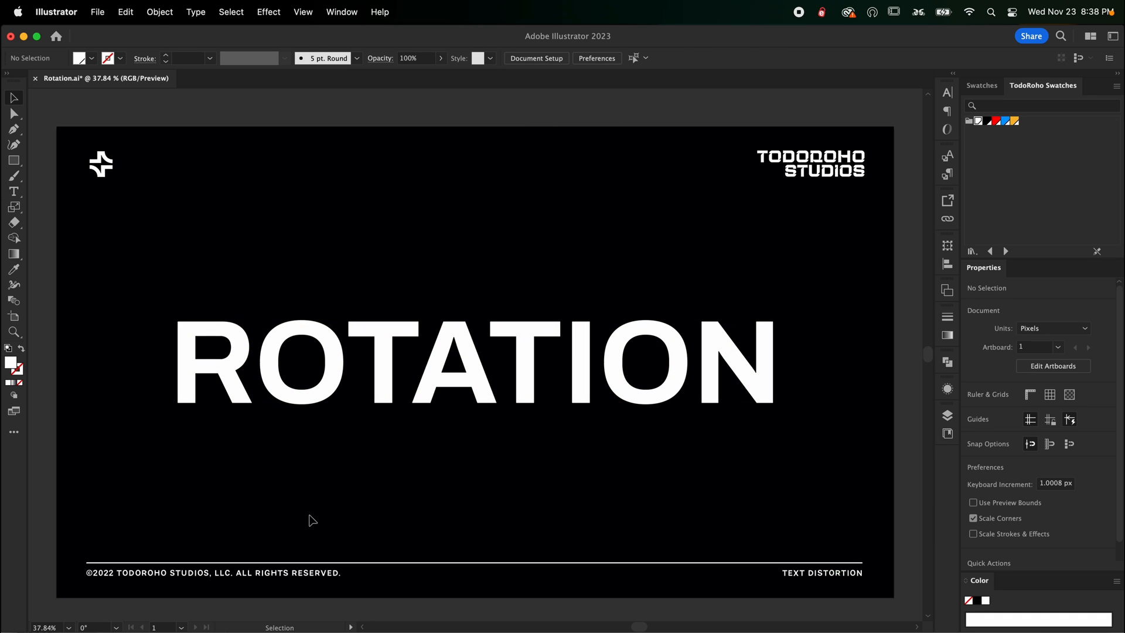
Step: In outline mode, create two concentric circles at the artboard centre: a tiny inner one and an outer one about 1396 px wide enclosing the lettering
{"action": "left_click", "coordinate": [454, 489]}
{"action": "key", "text": "l"}
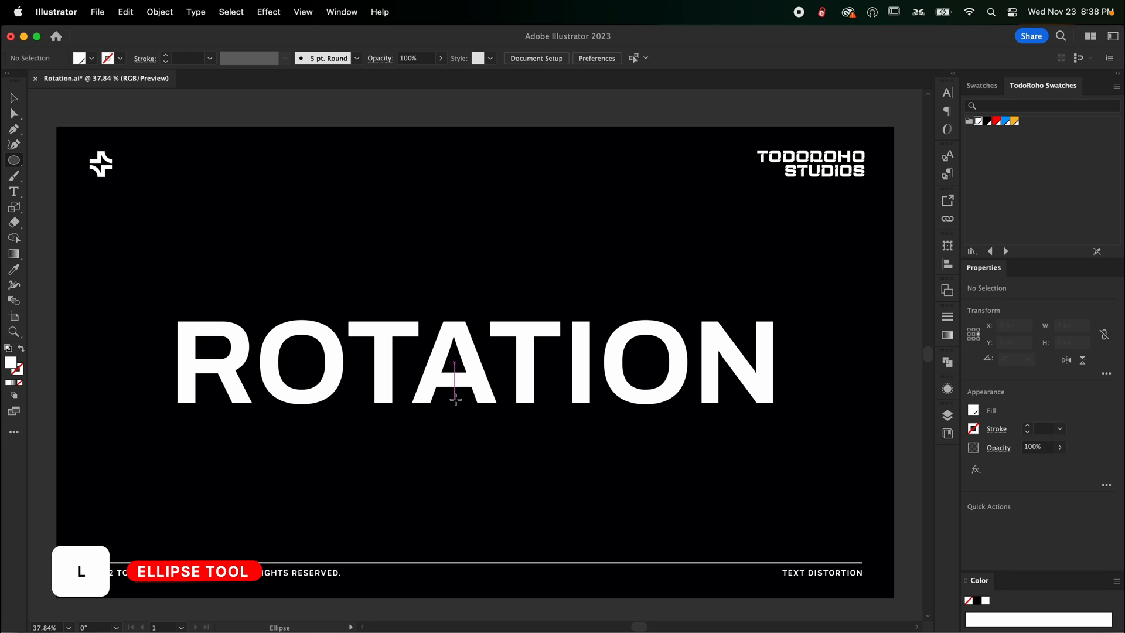
{"action": "key", "text": "super+y"}
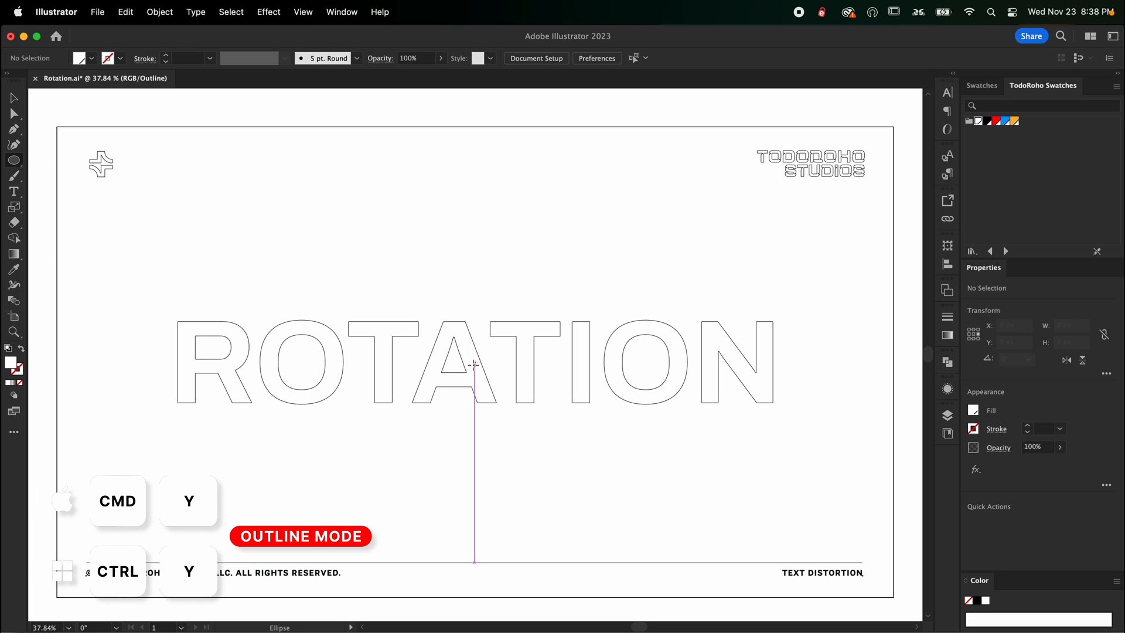
{"action": "left_click_drag", "start_coordinate": [475, 363], "coordinate": [847, 140]}
{"action": "key", "text": "s"}
{"action": "left_click_drag", "start_coordinate": [609, 377], "coordinate": [608, 161]}
{"action": "left_click_drag", "start_coordinate": [590, 213], "coordinate": [706, 181]}
{"action": "scroll", "coordinate": [738, 199], "scroll_direction": "down", "scroll_amount": 1}
{"action": "key", "text": "v"}
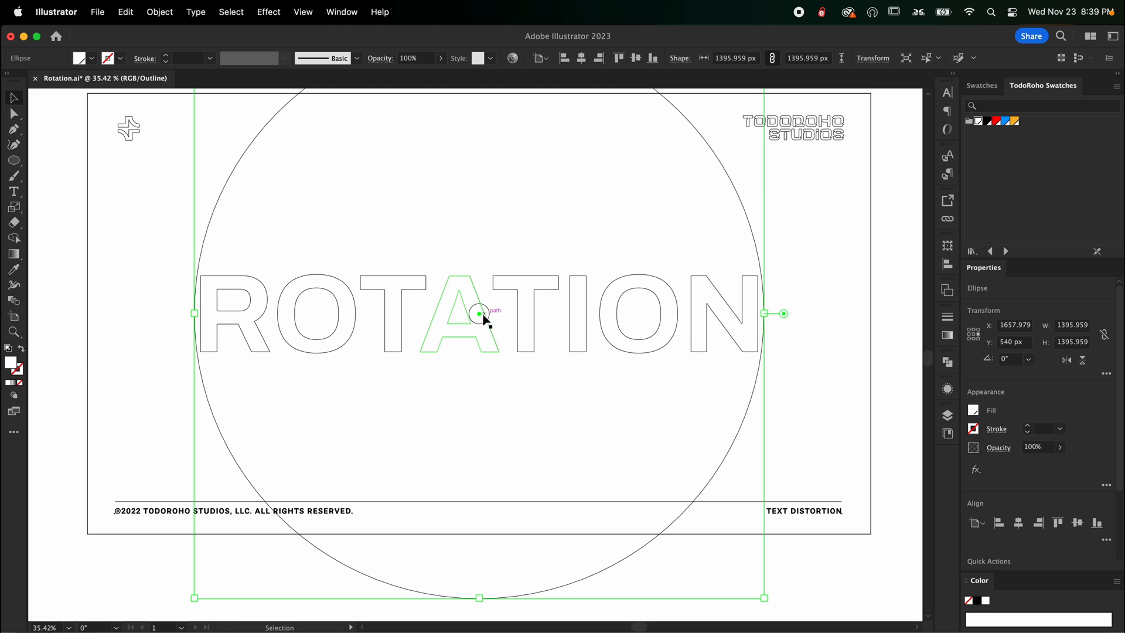
Step: Give both circles a white 1 pt stroke with no fill, and return to the preview display
{"action": "left_click", "coordinate": [491, 309], "text": "shift"}
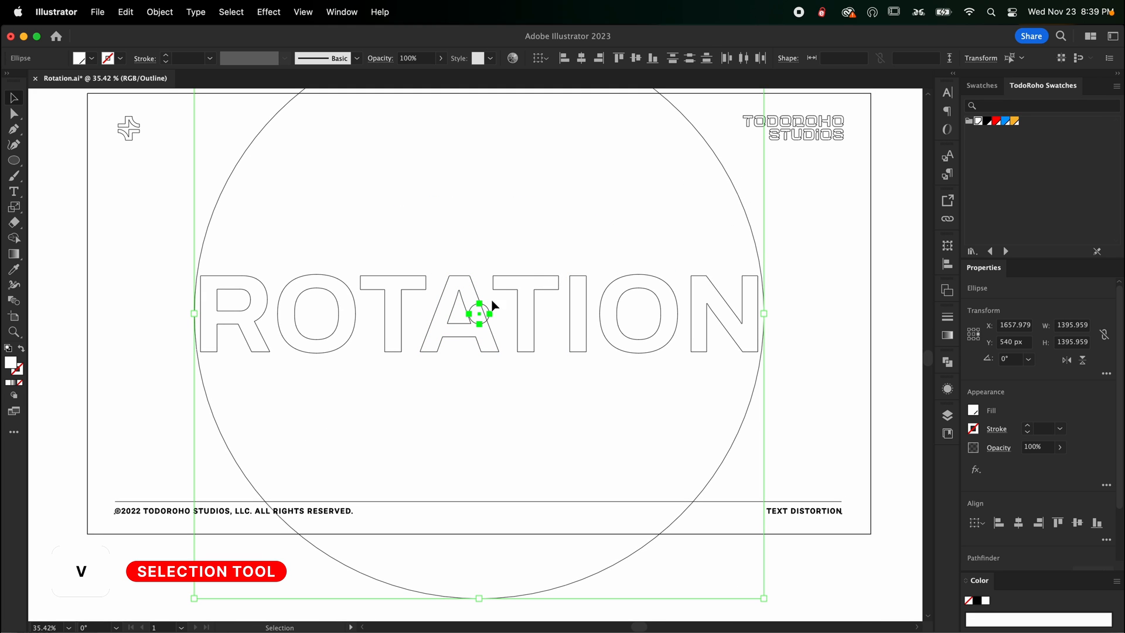
{"action": "left_click", "coordinate": [22, 348]}
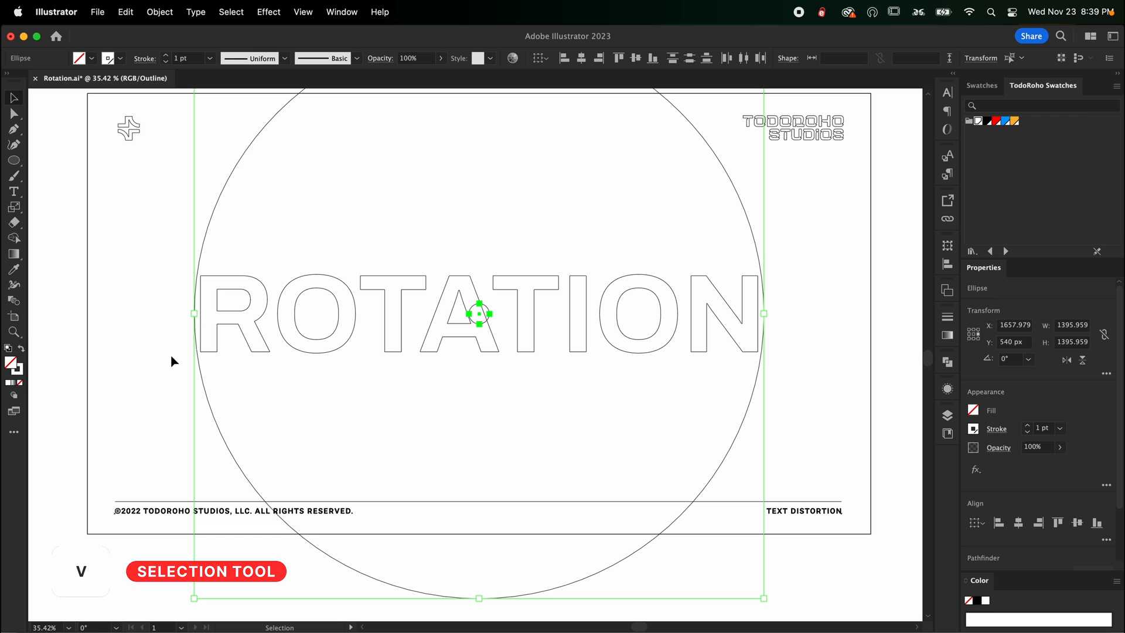
{"action": "key", "text": "shift+super+b"}
{"action": "key", "text": "super+y"}
{"action": "left_click_drag", "start_coordinate": [497, 404], "coordinate": [478, 444]}
{"action": "left_click", "coordinate": [479, 446]}
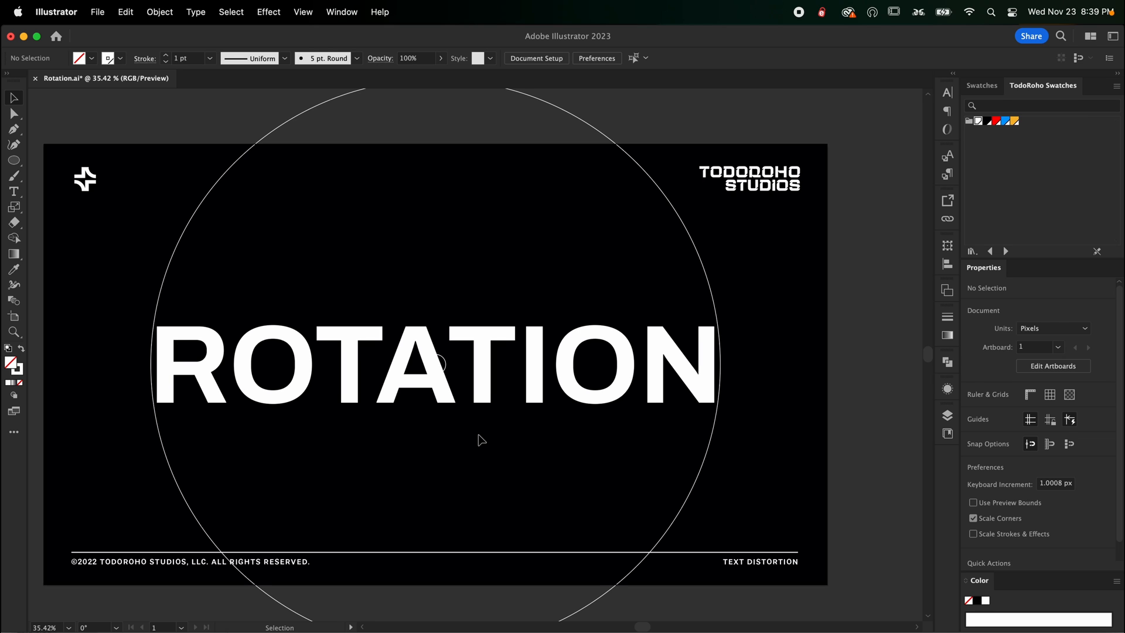
Step: Blend the small inner circle with the large outer circle, using a specified distance of 50 px
{"action": "key", "text": "w"}
{"action": "left_click", "coordinate": [443, 362]}
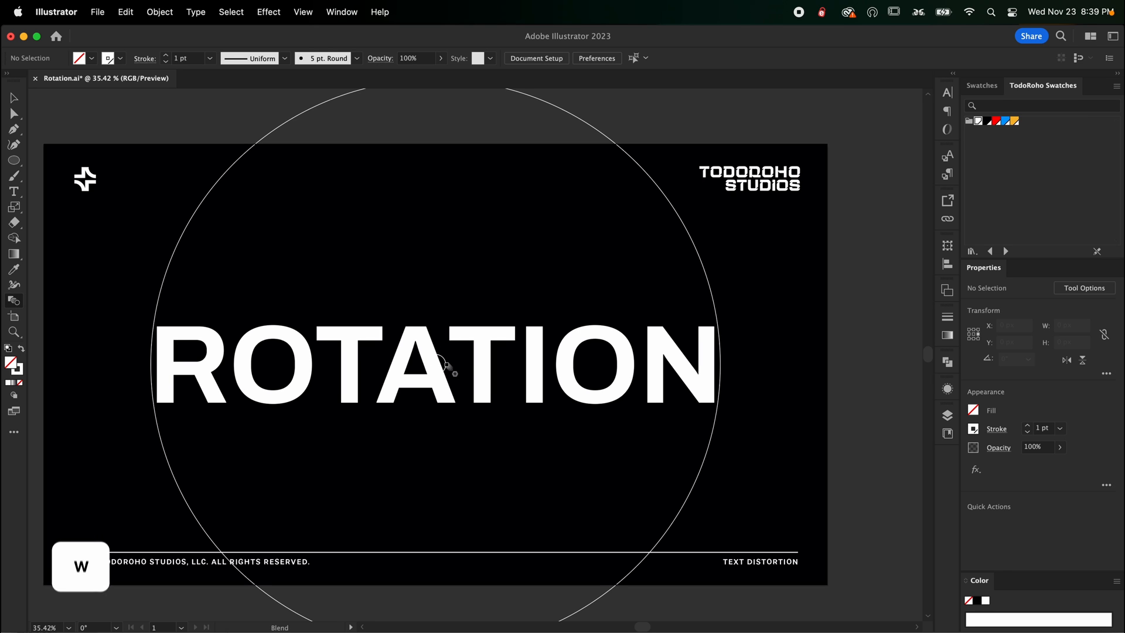
{"action": "left_click", "coordinate": [720, 365]}
{"action": "key", "text": "Return"}
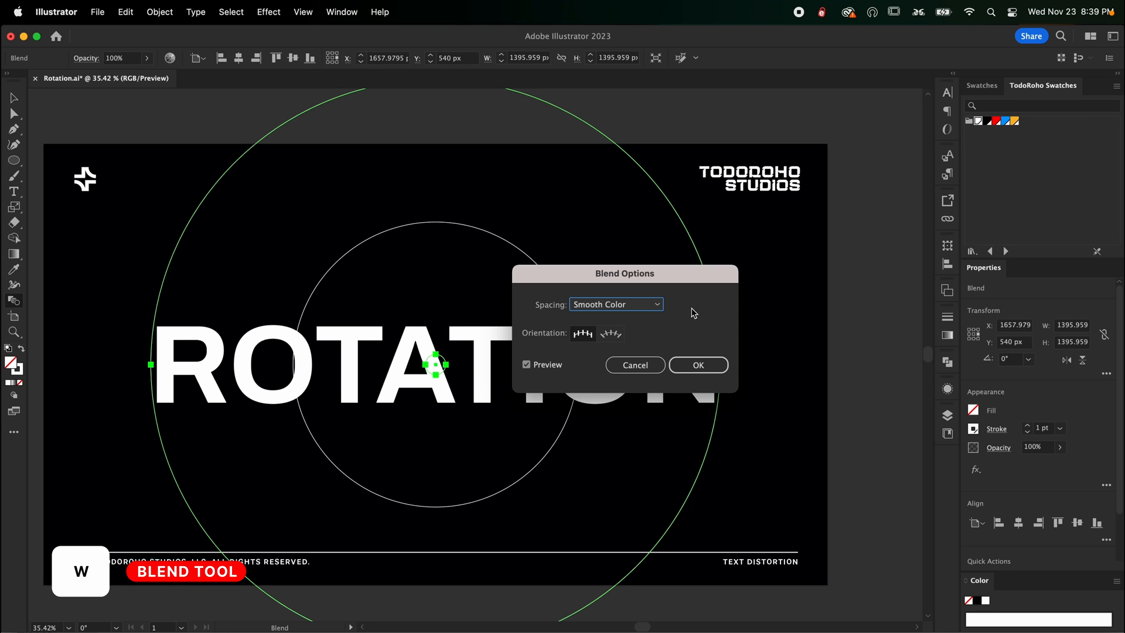
{"action": "left_click", "coordinate": [646, 307]}
{"action": "left_click", "coordinate": [639, 345]}
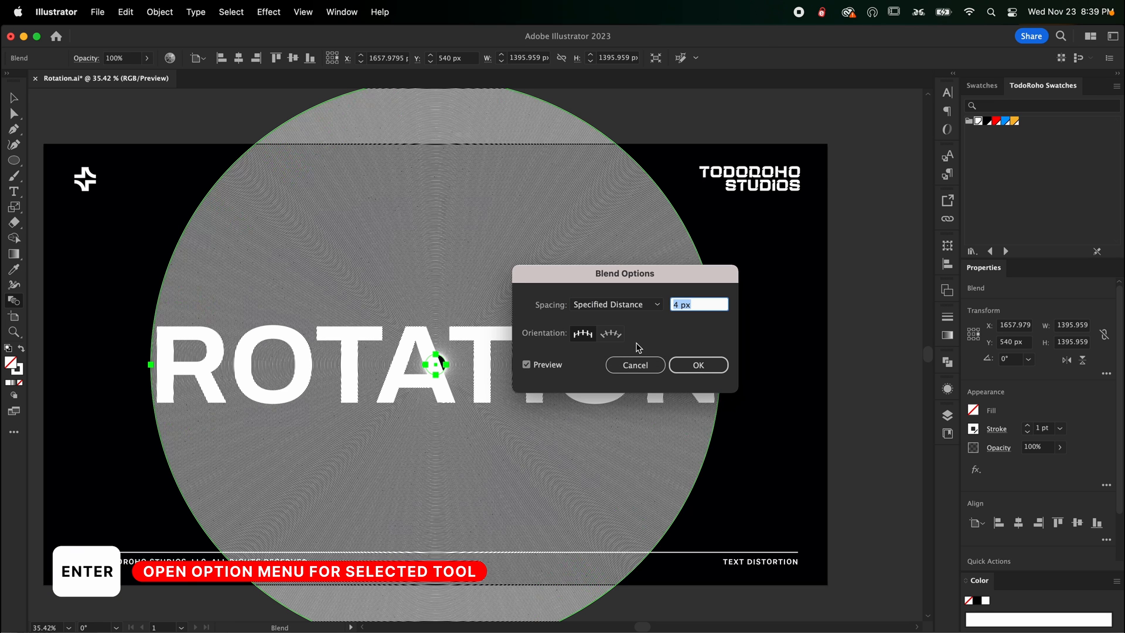
{"action": "type", "text": "50"}
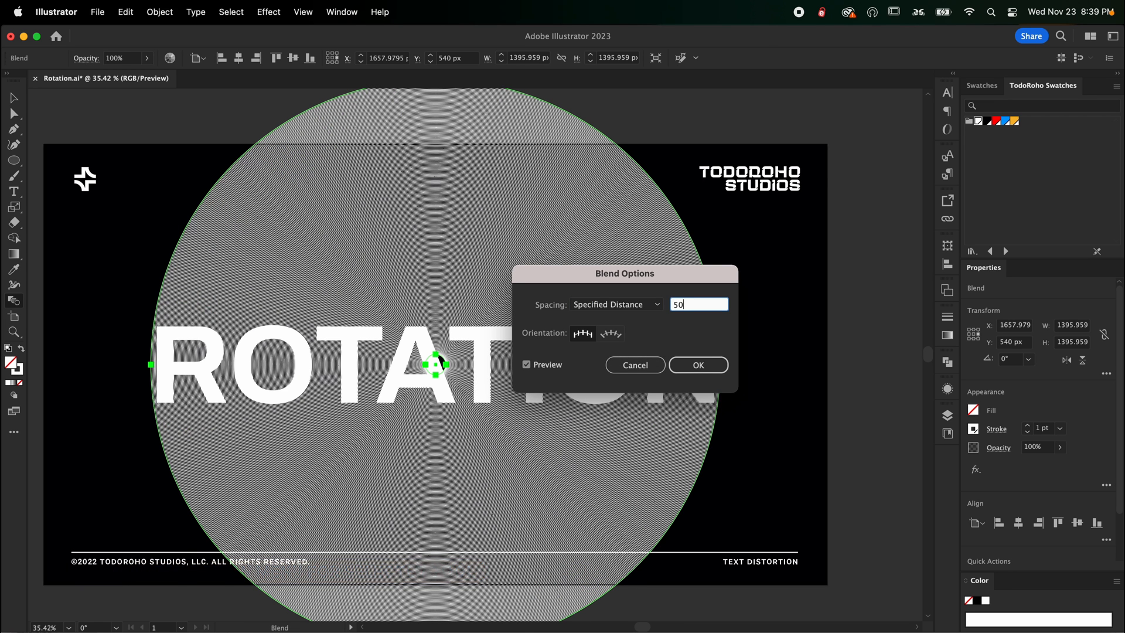
{"action": "key", "text": "Tab"}
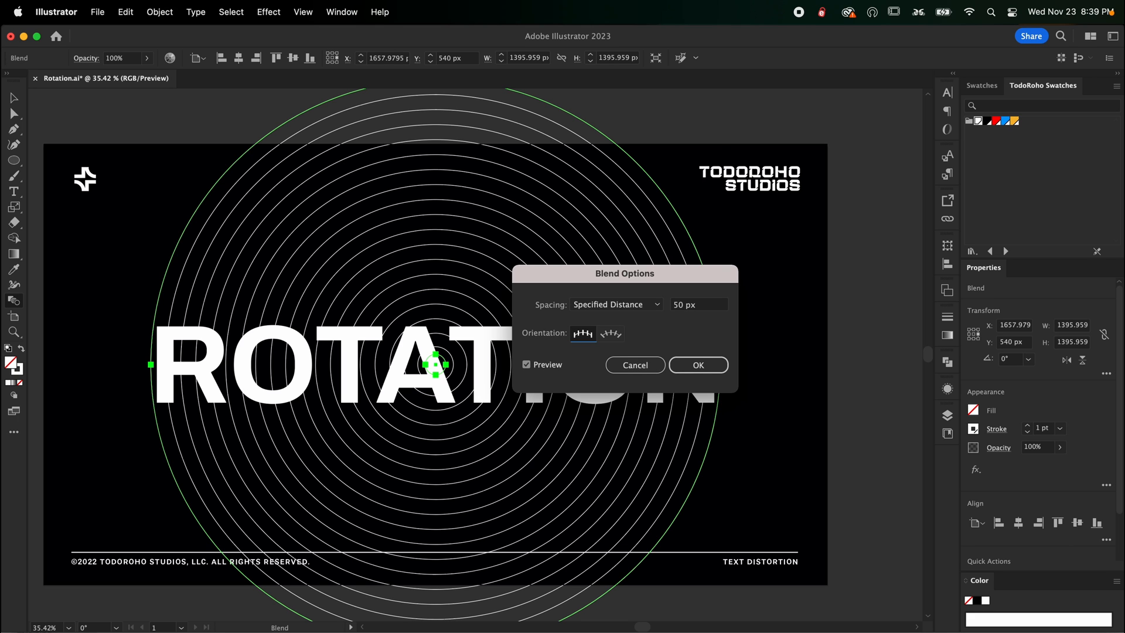
{"action": "key", "text": "Return"}
Step: Expand the circle blend into editable paths
{"action": "left_click", "coordinate": [144, 16]}
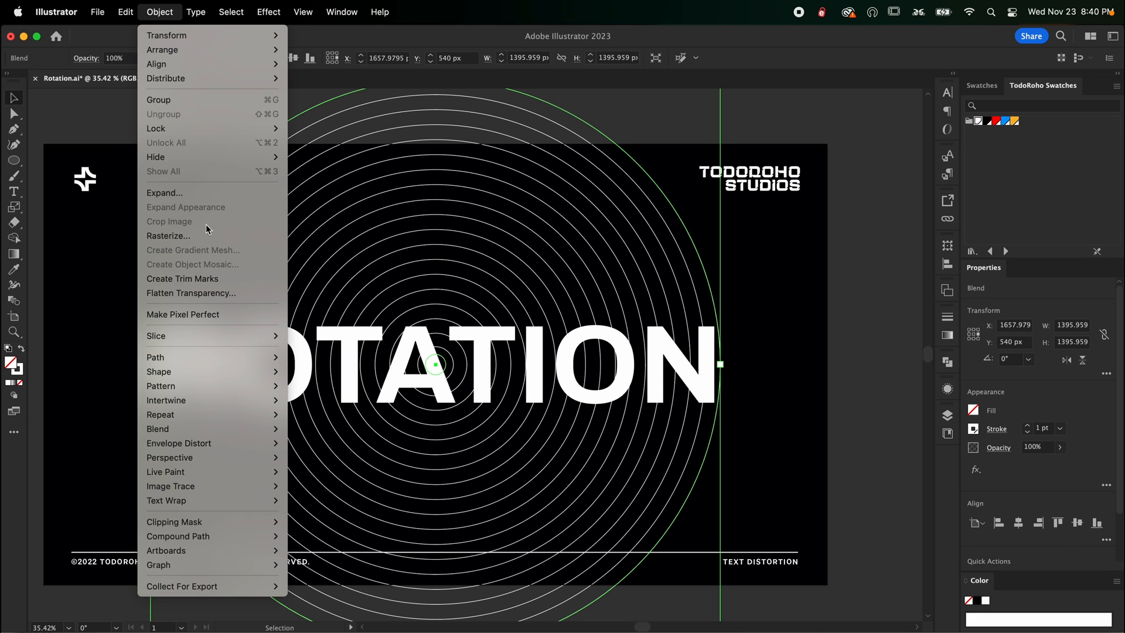
{"action": "left_click", "coordinate": [211, 203]}
{"action": "left_click", "coordinate": [662, 410]}
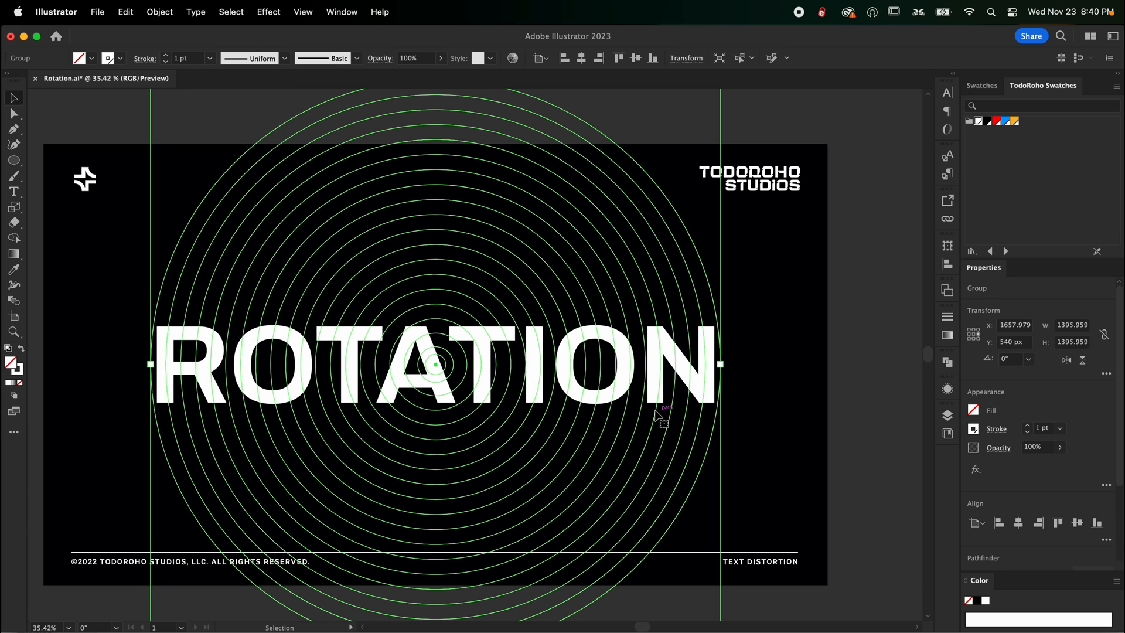
Step: Ungroup the expanded circles and pull two of the larger ones aside as separate paths
{"action": "right_click", "coordinate": [681, 355]}
{"action": "left_click", "coordinate": [714, 539]}
{"action": "left_click", "coordinate": [757, 480]}
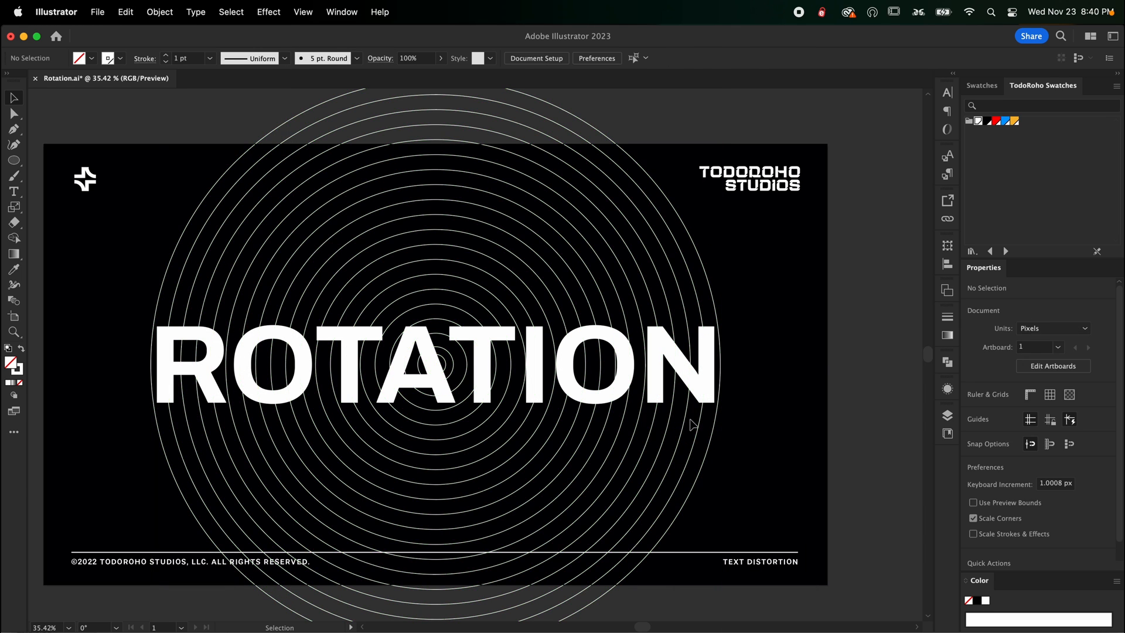
{"action": "left_click_drag", "start_coordinate": [700, 427], "coordinate": [544, 375]}
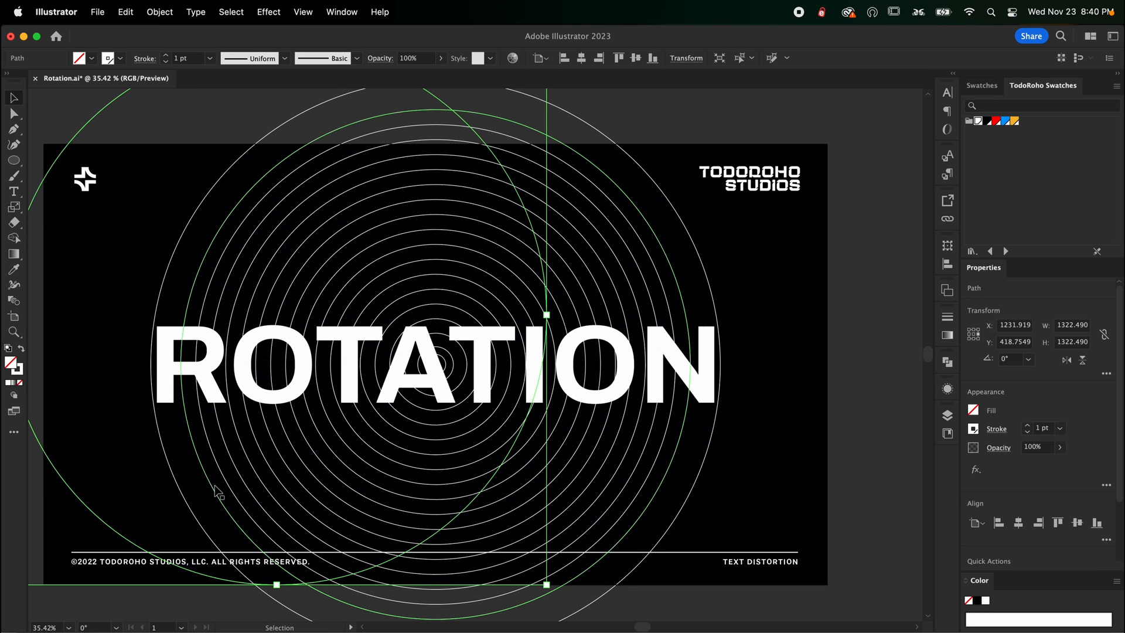
{"action": "left_click_drag", "start_coordinate": [216, 492], "coordinate": [136, 486]}
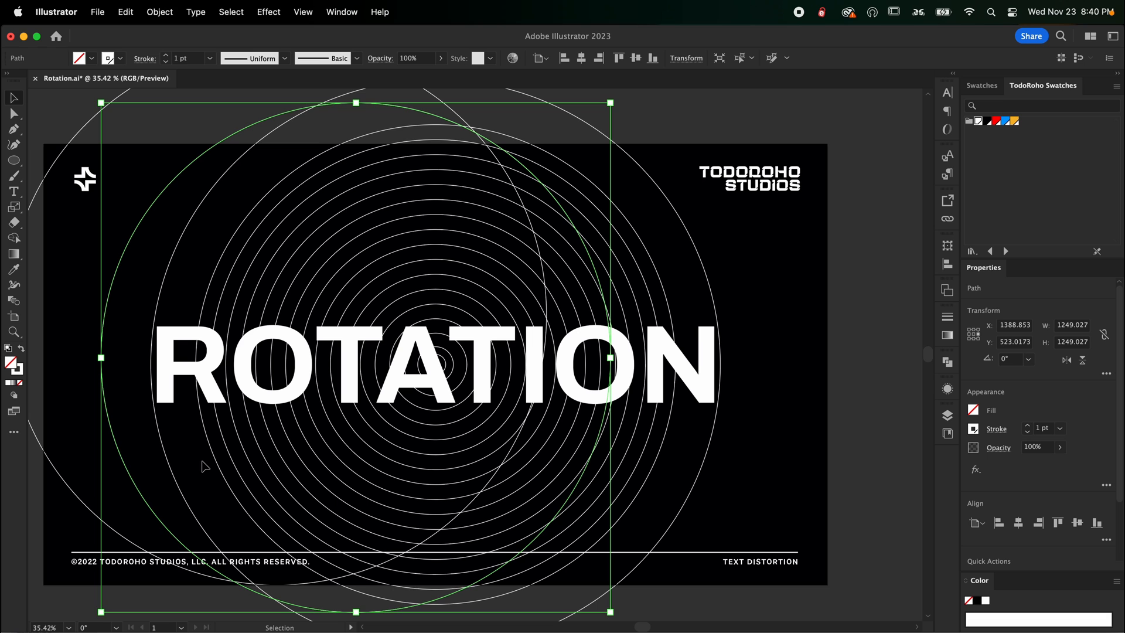
Step: Undo the circle moves and the ungrouping
{"action": "key", "text": "a"}
{"action": "key", "text": "super+z"}
{"action": "key", "text": "super+z"}
{"action": "key", "text": "super+z"}
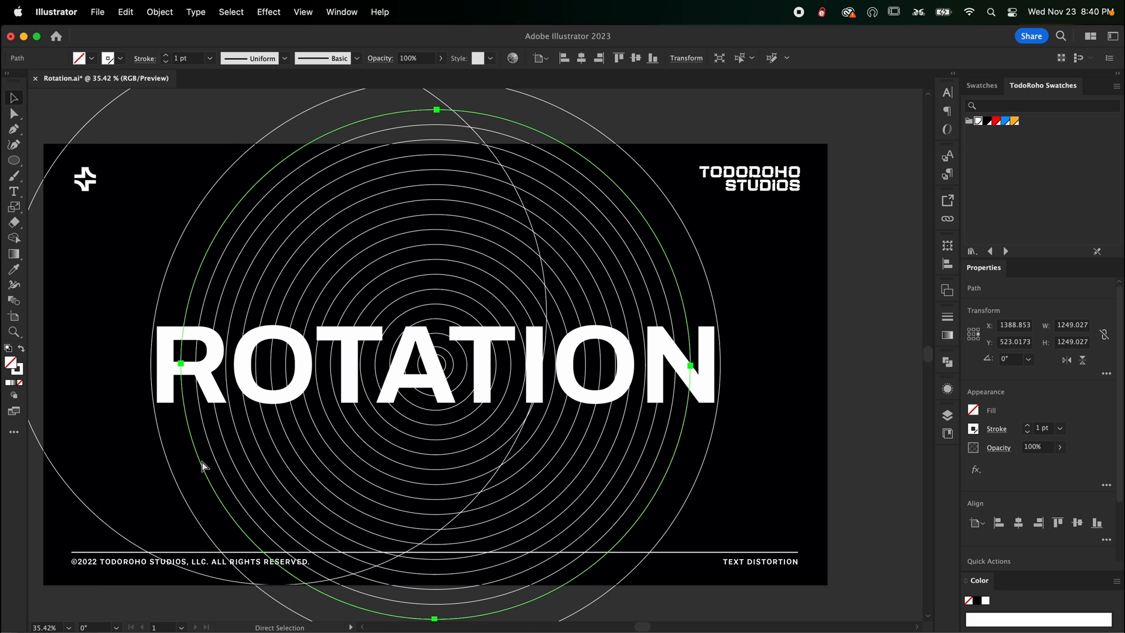
{"action": "key", "text": "v"}
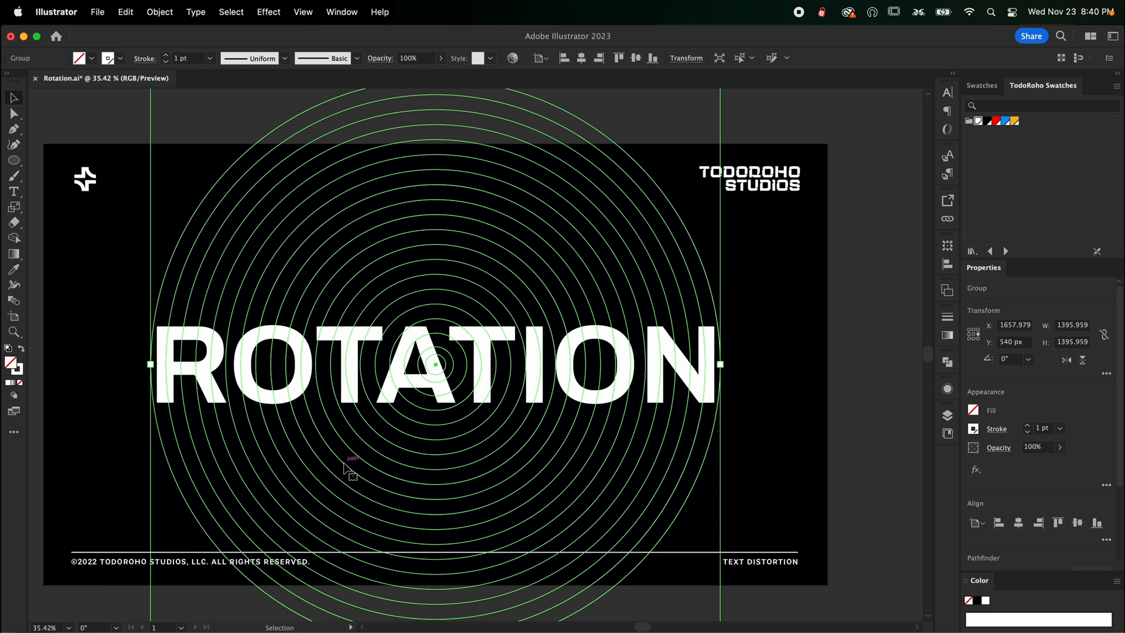
Step: Apply the Pathfinder Divide operation to the group of concentric circles, and deselect it
{"action": "right_click", "coordinate": [457, 441]}
{"action": "left_click", "coordinate": [545, 533]}
{"action": "left_click", "coordinate": [946, 363]}
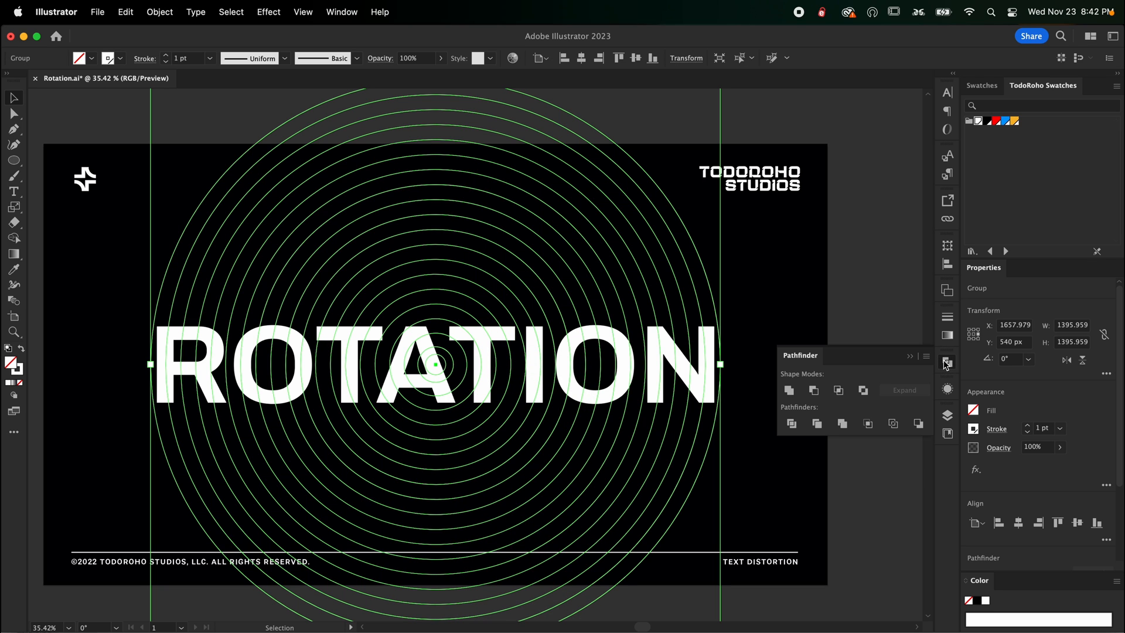
{"action": "left_click", "coordinate": [911, 357]}
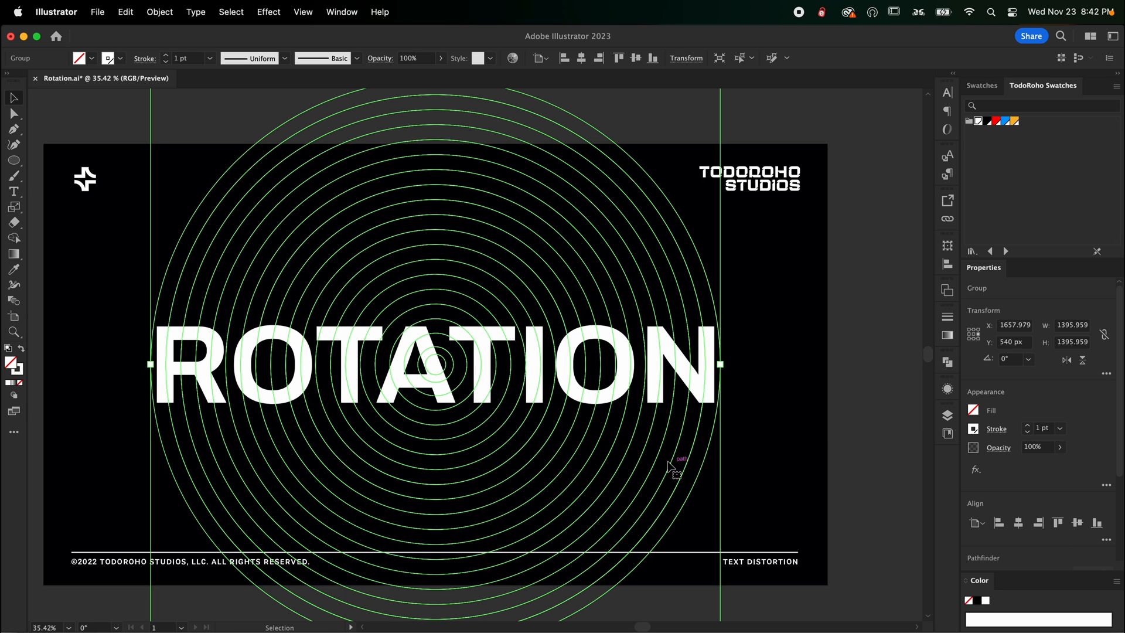
{"action": "left_click", "coordinate": [737, 512]}
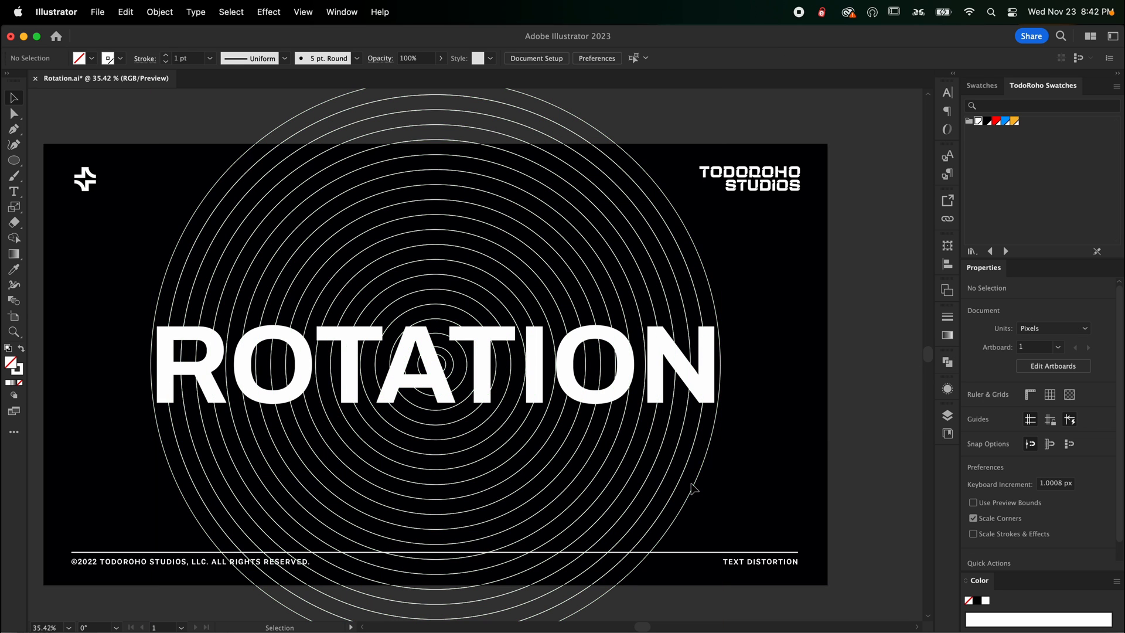
Step: Ungroup the divided concentric rings
{"action": "left_click", "coordinate": [696, 491]}
{"action": "right_click", "coordinate": [693, 480]}
{"action": "left_click", "coordinate": [720, 538]}
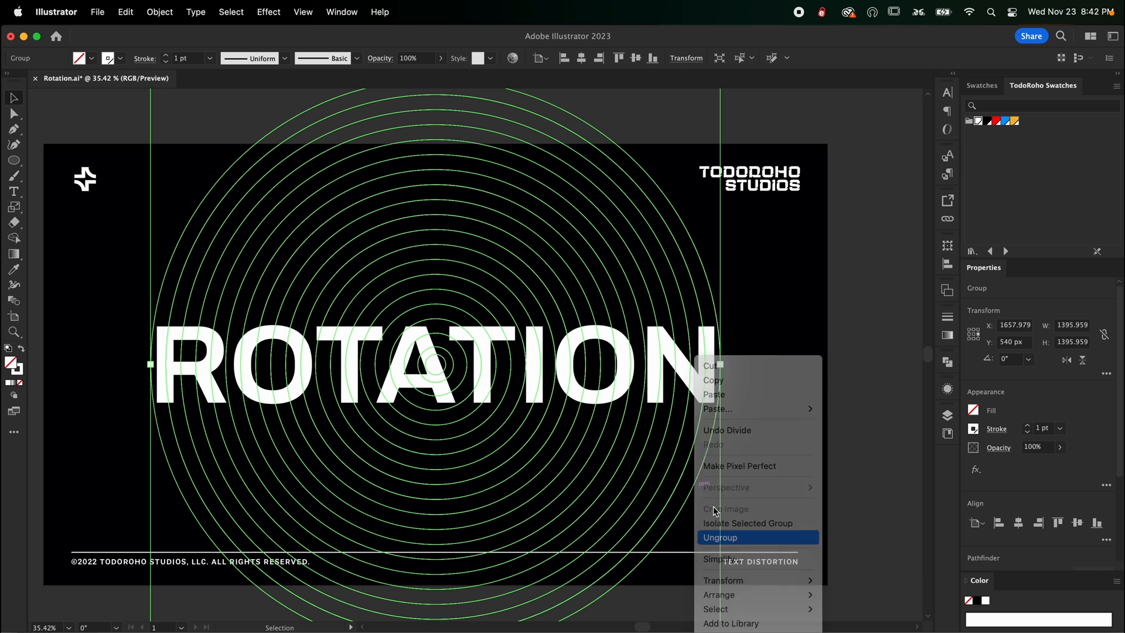
Step: Try moving the outermost ring aside as a separate object, and undo the move
{"action": "left_click", "coordinate": [696, 501]}
{"action": "left_click_drag", "start_coordinate": [691, 491], "coordinate": [758, 477]}
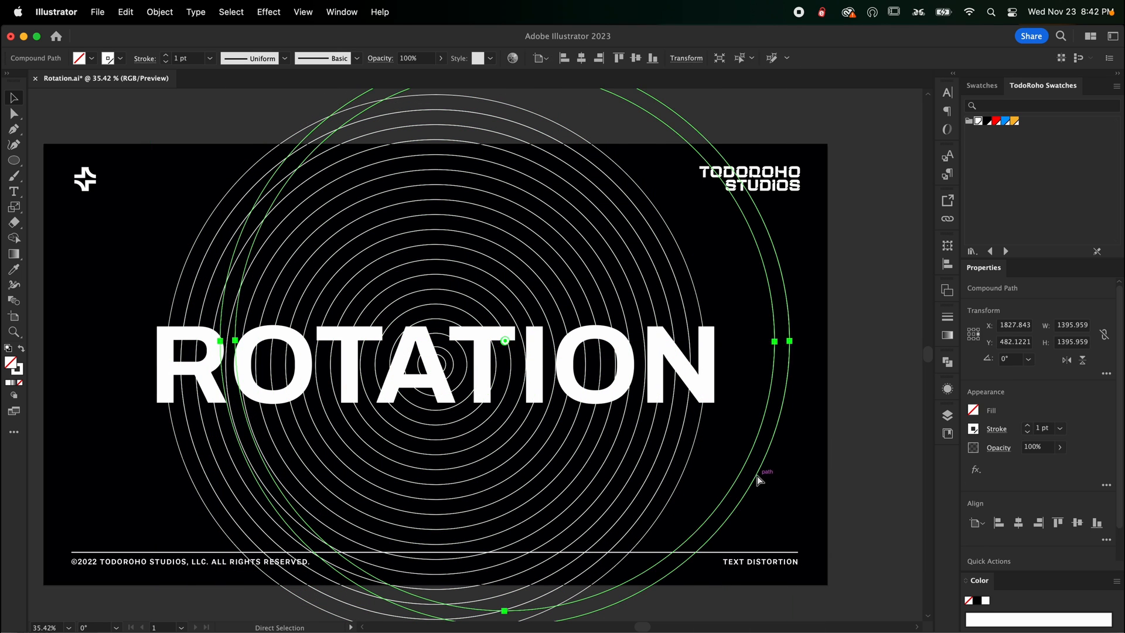
{"action": "key", "text": "ctrl+z"}
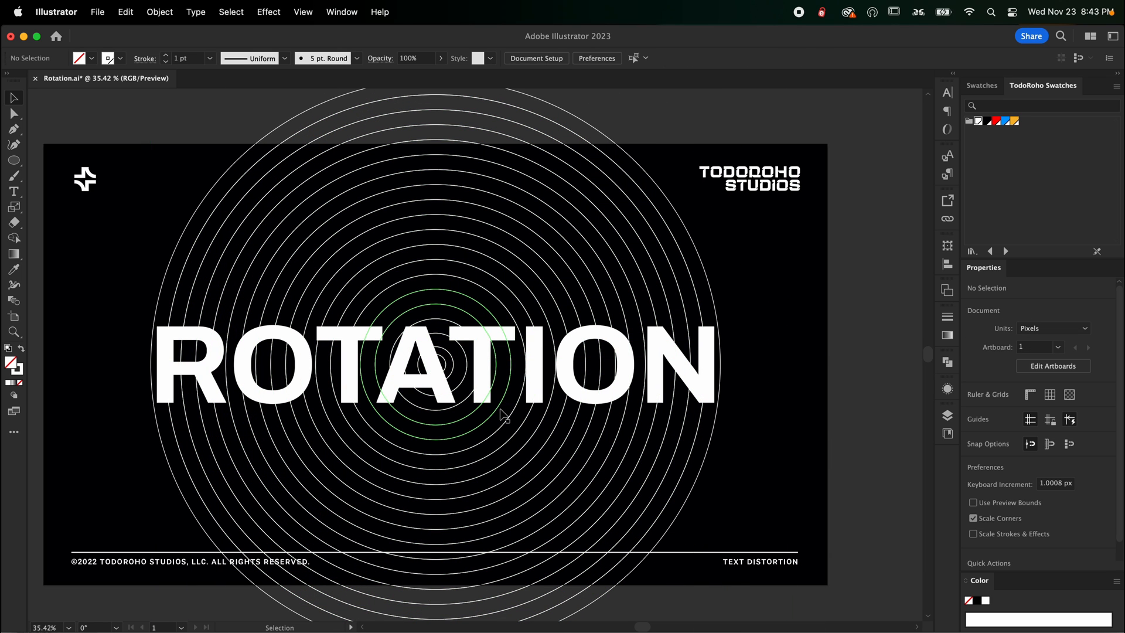
Step: Cut the ROTATION lettering from the artboard and delete the innermost circle of the concentric rings
{"action": "left_click", "coordinate": [535, 396]}
{"action": "key", "text": "super+x"}
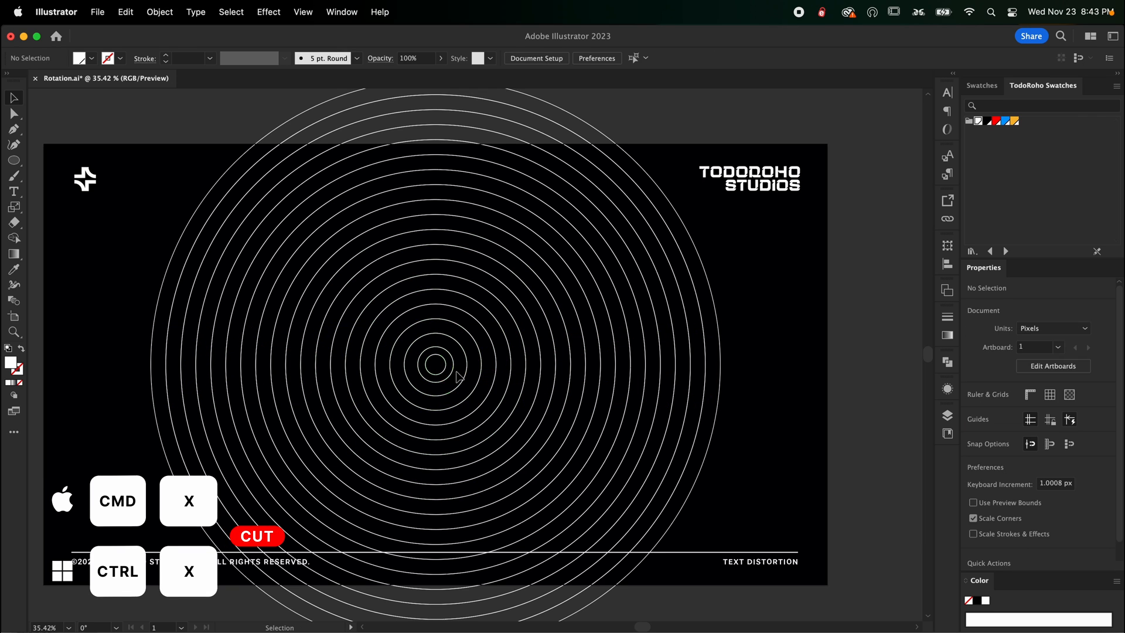
{"action": "key", "text": "a"}
{"action": "left_click_drag", "start_coordinate": [439, 368], "coordinate": [448, 373]}
{"action": "key", "text": "super+f"}
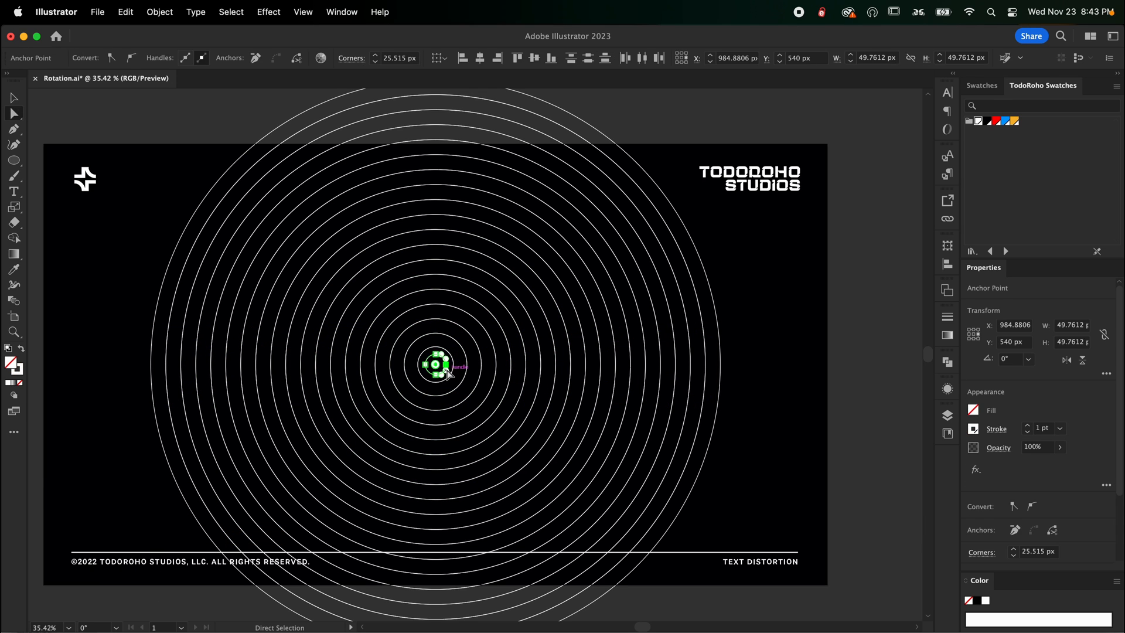
{"action": "key", "text": "super+shift+a"}
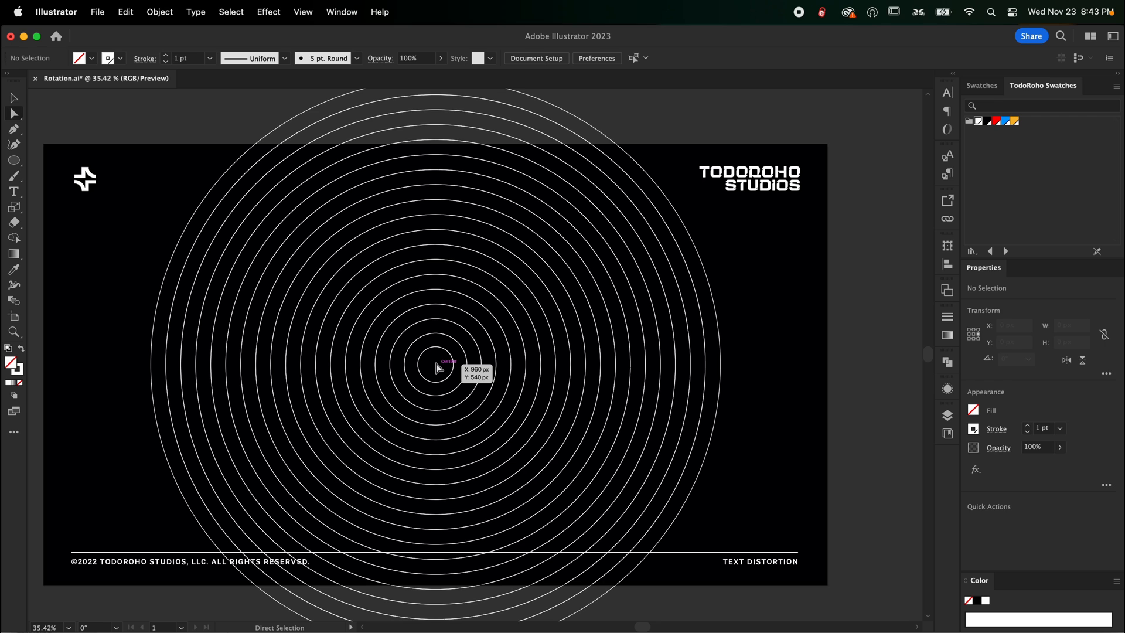
Step: Paste the lettering in front, make a clipping mask from it and the central circle, and hide the clipped piece
{"action": "left_click", "coordinate": [436, 366]}
{"action": "key", "text": "v"}
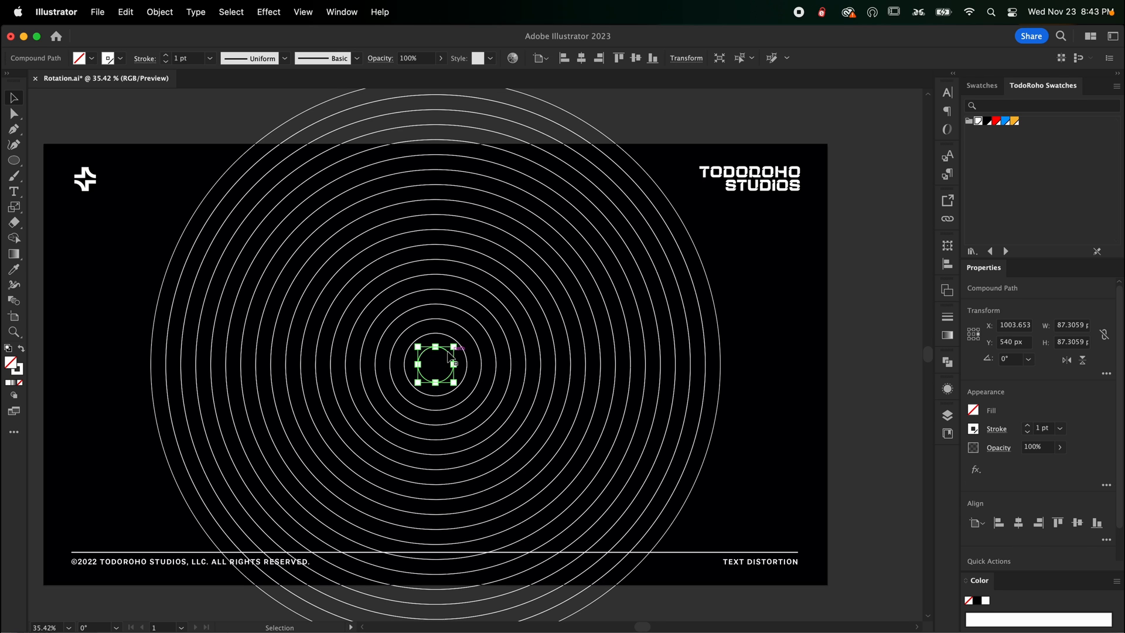
{"action": "key", "text": "super+f"}
{"action": "left_click", "coordinate": [449, 355], "text": "shift"}
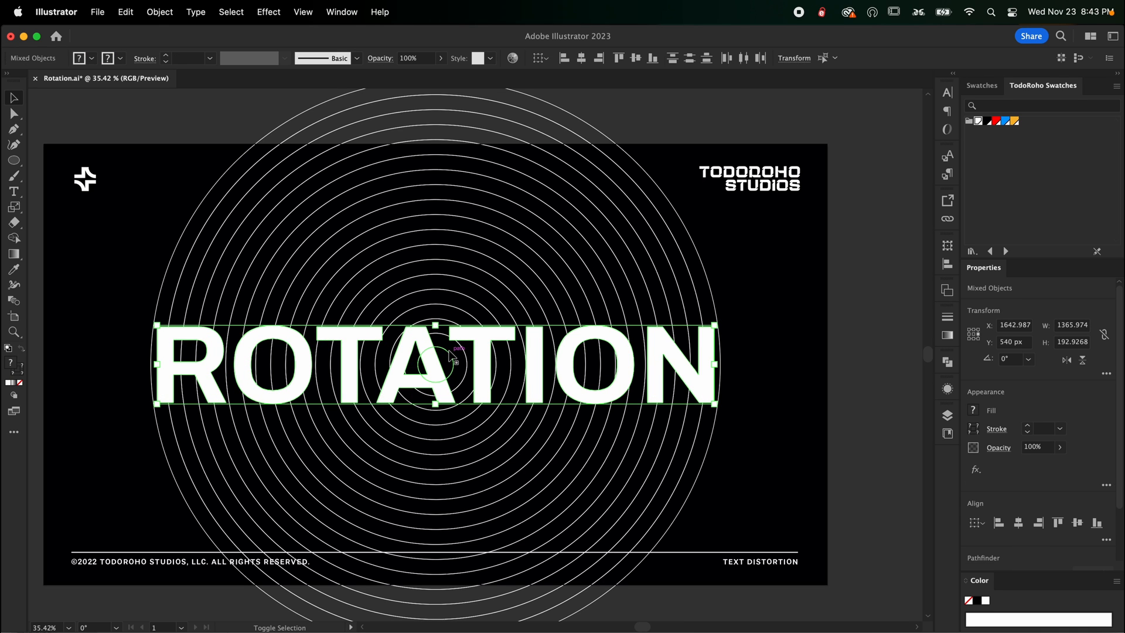
{"action": "key", "text": "super+7"}
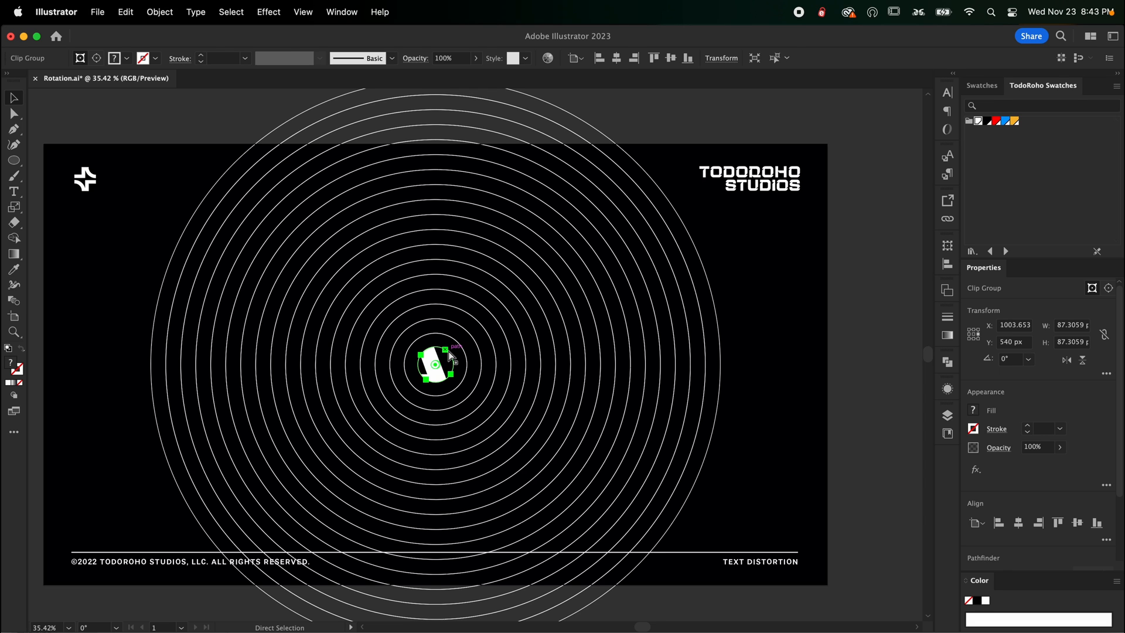
{"action": "key", "text": "Delete"}
Step: Clip an in-place copy of the lettering to each of the next inner rings, hiding each clipped piece
{"action": "left_click", "coordinate": [449, 356]}
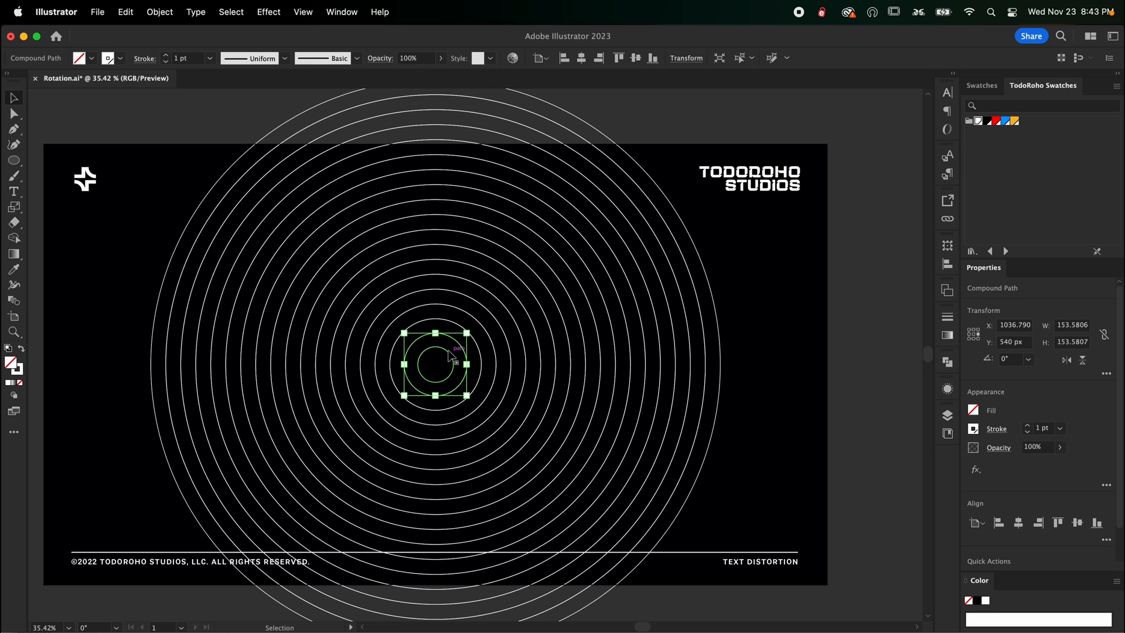
{"action": "key", "text": "a"}
{"action": "key", "text": "super+z"}
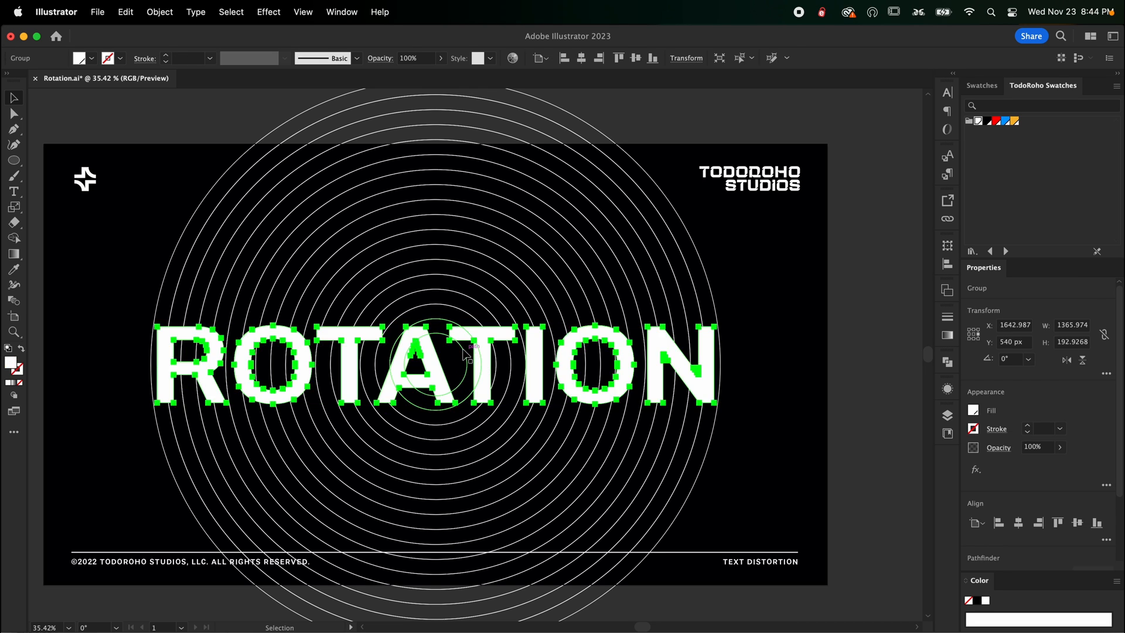
{"action": "key", "text": "super+shift+z"}
{"action": "key", "text": "super+z"}
{"action": "left_click", "coordinate": [477, 347], "text": "shift"}
{"action": "key", "text": "super+7"}
{"action": "key", "text": "super+3"}
{"action": "left_click", "coordinate": [489, 342]}
{"action": "key", "text": "super+b"}
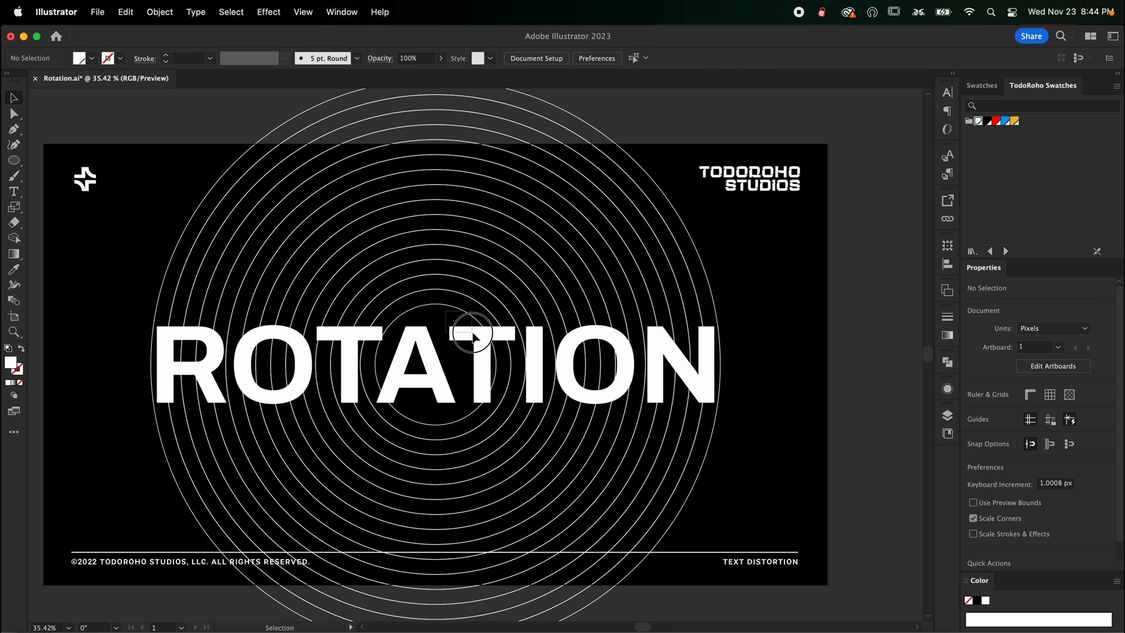
Step: Mask further in-place copies of the lettering with the middle rings one by one, hiding each result
{"action": "left_click", "coordinate": [477, 324], "text": "shift"}
{"action": "key", "text": "super+7"}
{"action": "key", "text": "super+3"}
{"action": "key", "text": "super+alt+3"}
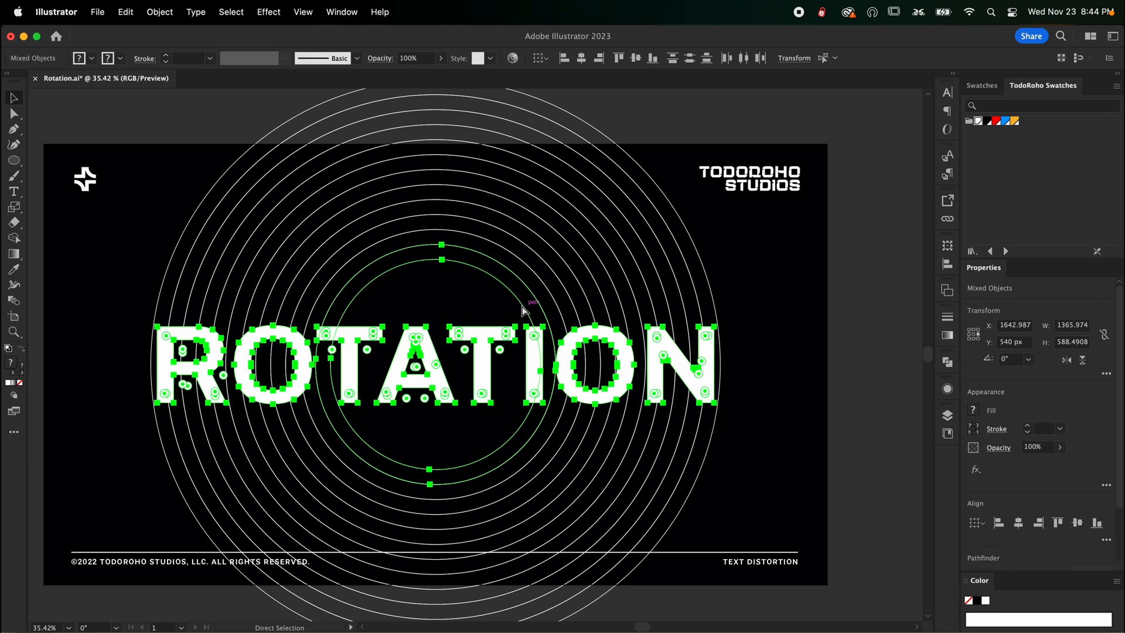
{"action": "key", "text": "super+7"}
{"action": "key", "text": "super+3"}
{"action": "key", "text": "super+b"}
{"action": "left_click", "coordinate": [571, 303], "text": "shift"}
{"action": "key", "text": "super+7"}
{"action": "key", "text": "super+3"}
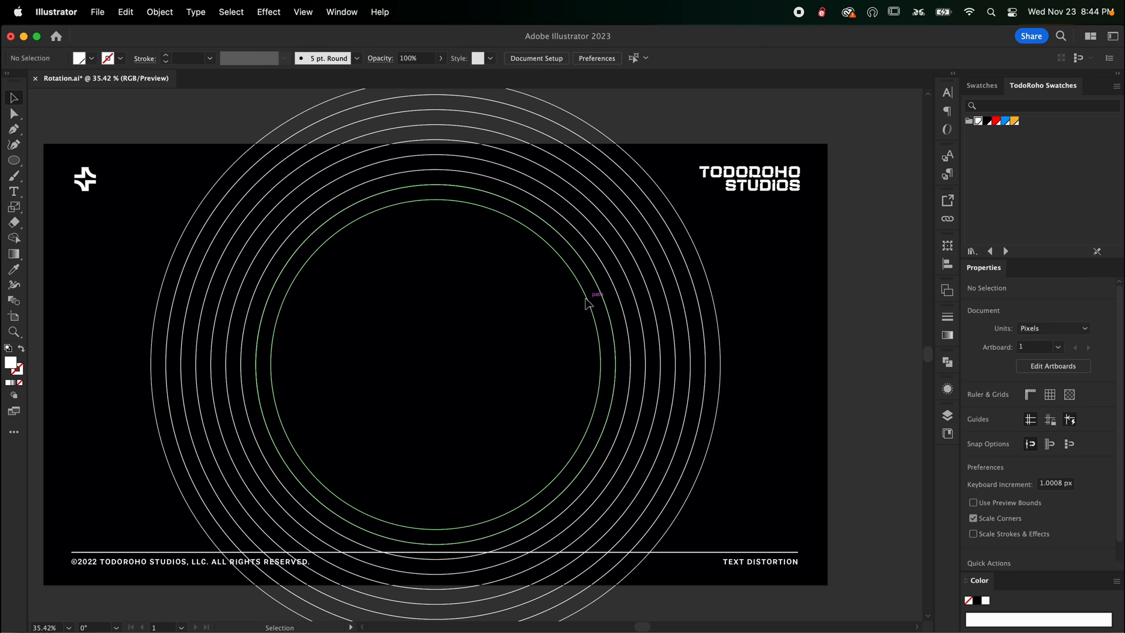
{"action": "key", "text": "super+b"}
{"action": "left_click", "coordinate": [587, 299], "text": "shift"}
{"action": "key", "text": "super+3"}
{"action": "key", "text": "super+b"}
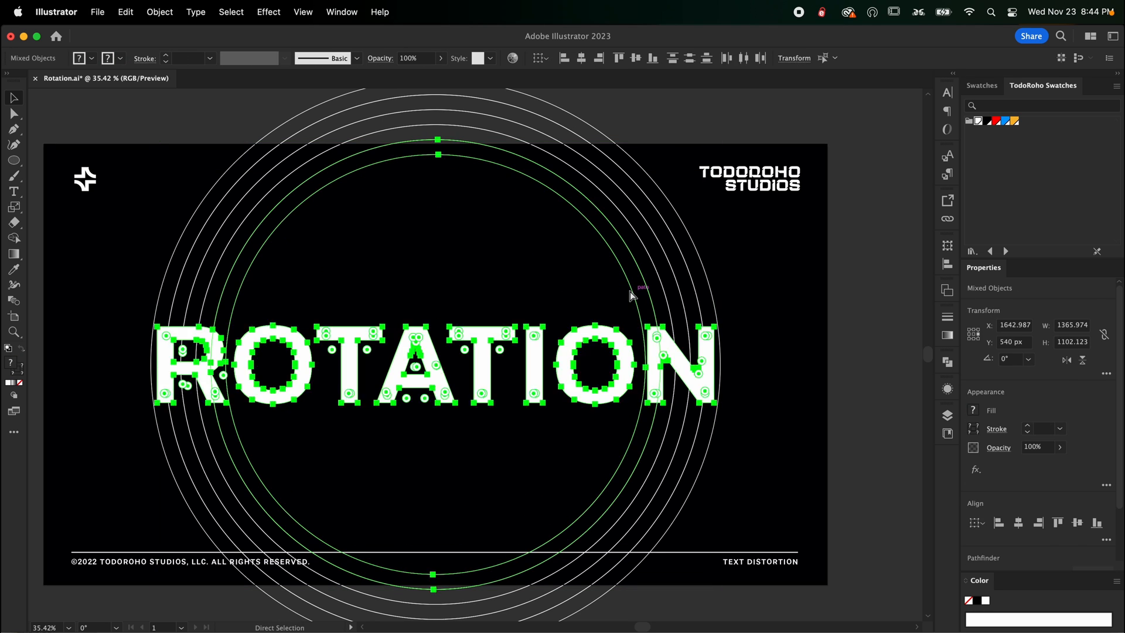
Step: Mask in-place copies of the lettering with the remaining outer rings, and show all hidden pieces
{"action": "left_click", "coordinate": [646, 289], "text": "shift"}
{"action": "key", "text": "super+7"}
{"action": "key", "text": "super+3"}
{"action": "key", "text": "super+b"}
{"action": "left_click", "coordinate": [657, 282], "text": "shift"}
{"action": "key", "text": "super+7"}
{"action": "key", "text": "super+3"}
{"action": "key", "text": "super+b"}
{"action": "left_click", "coordinate": [672, 275], "text": "shift"}
{"action": "key", "text": "super+7"}
{"action": "key", "text": "super+3"}
{"action": "key", "text": "super+b"}
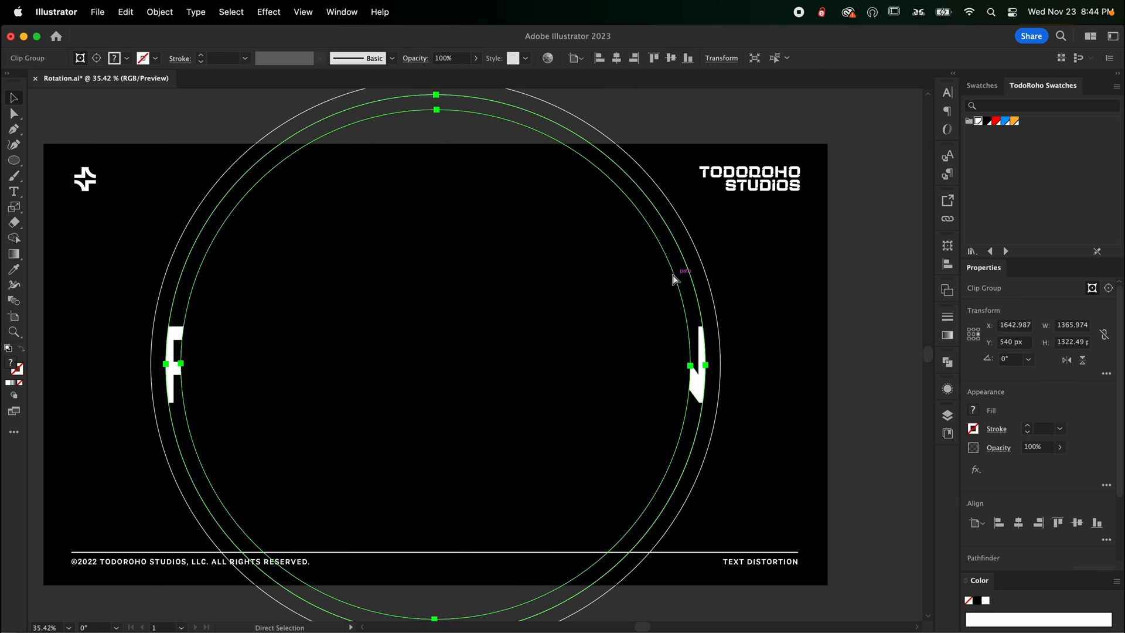
{"action": "left_click", "coordinate": [690, 278], "text": "shift"}
{"action": "key", "text": "super+7"}
{"action": "key", "text": "super+3"}
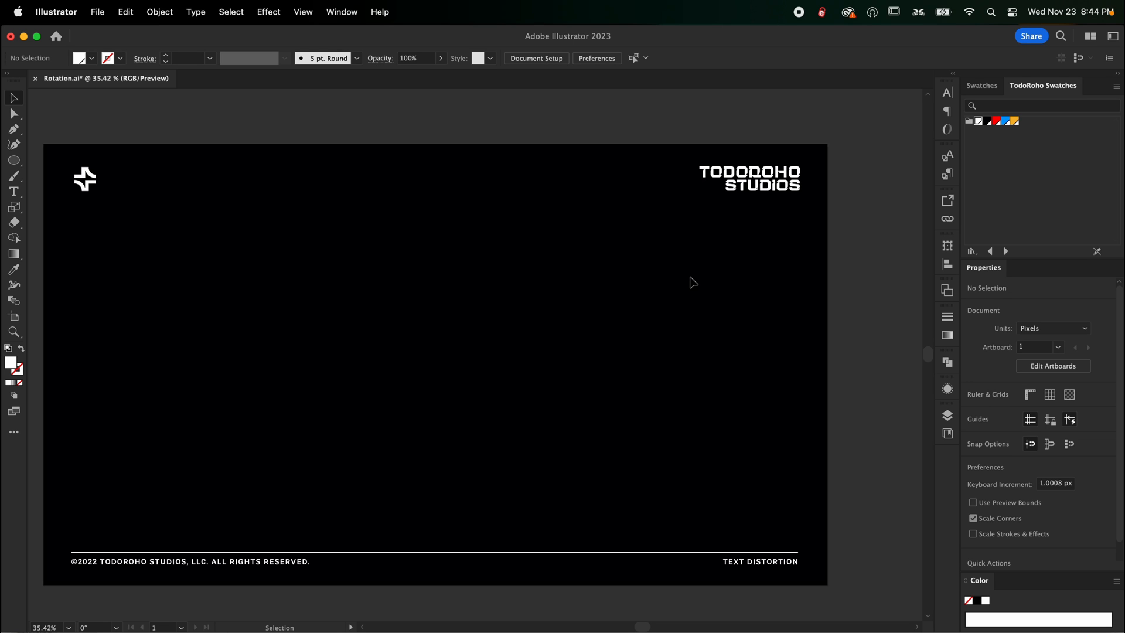
{"action": "key", "text": "super+alt+3"}
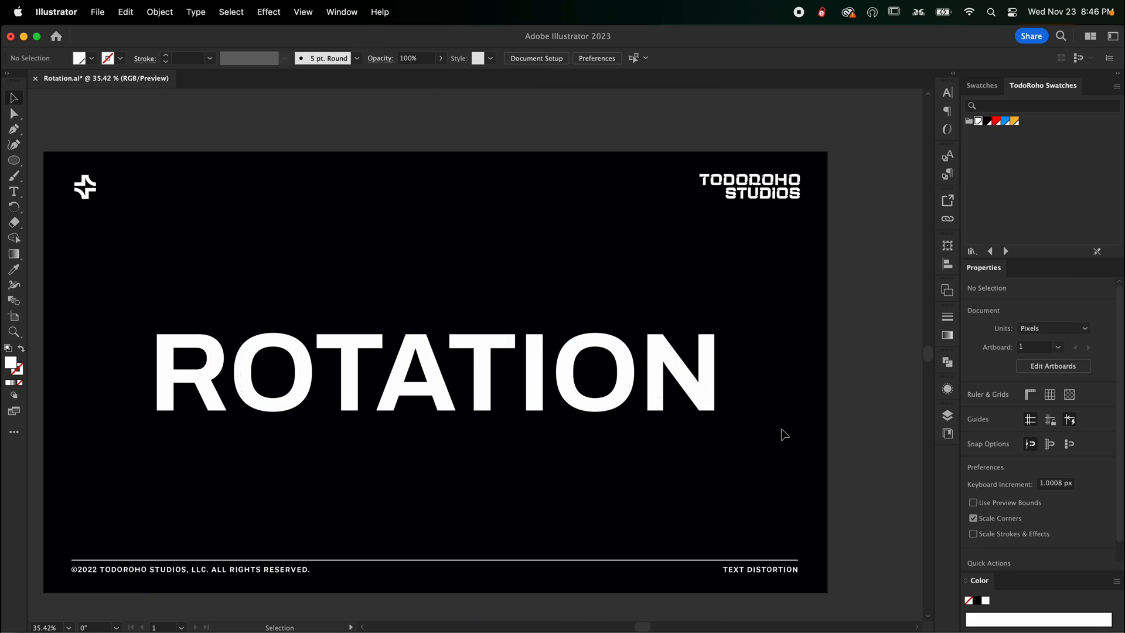
Step: Select all the clipped rings and rotate them by -2° about their common centre
{"action": "left_click_drag", "start_coordinate": [784, 434], "coordinate": [156, 314]}
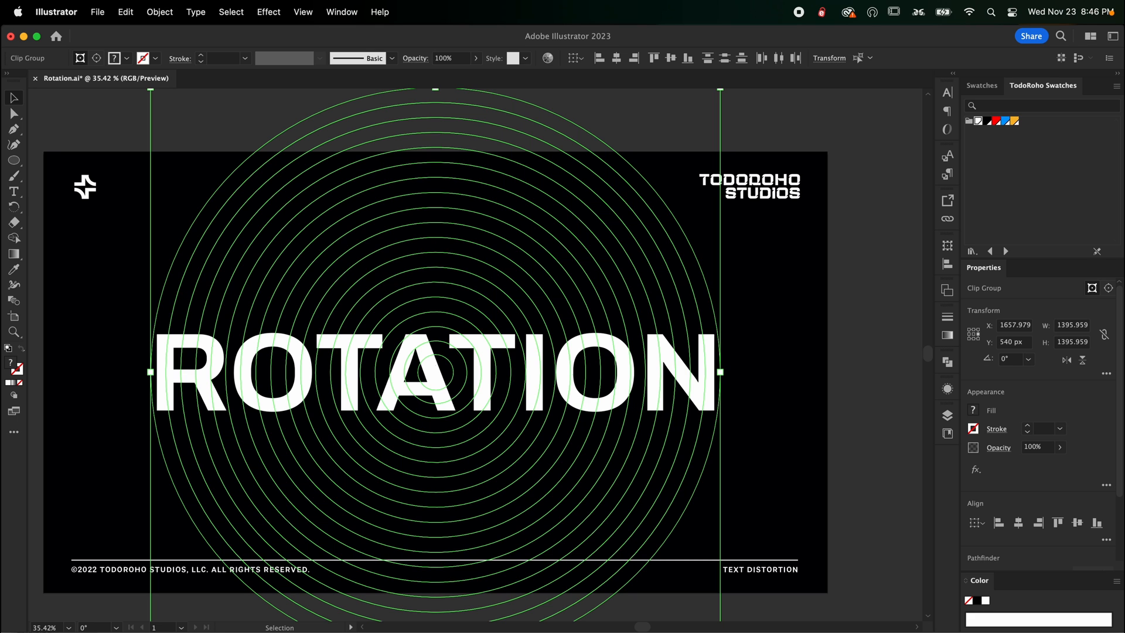
{"action": "key", "text": "r"}
{"action": "left_click_drag", "start_coordinate": [528, 376], "coordinate": [527, 385]}
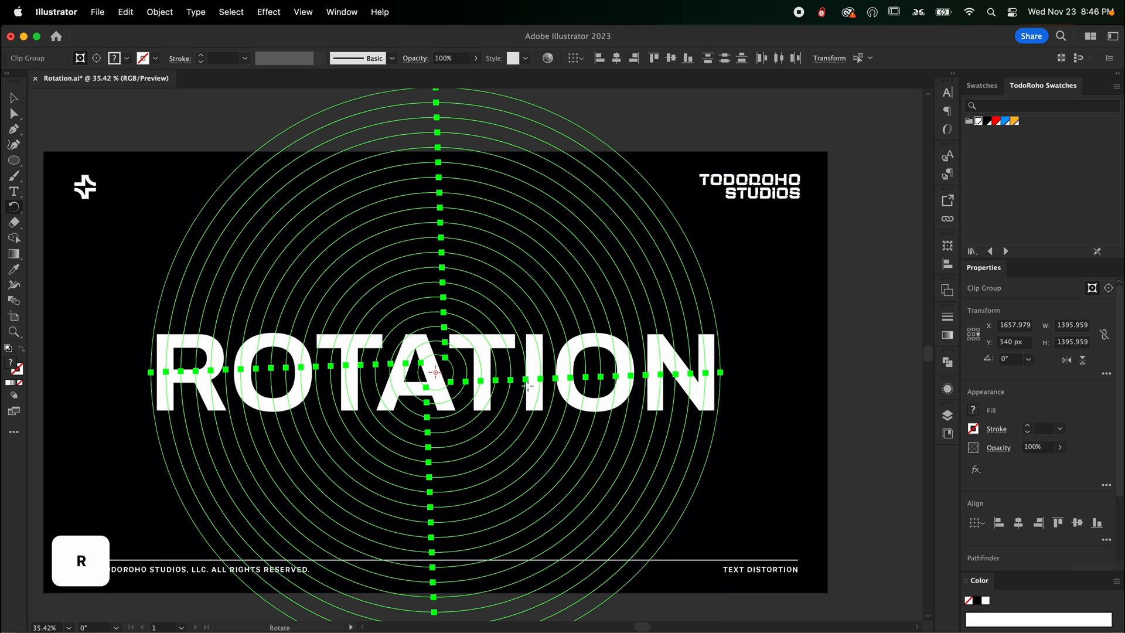
{"action": "key", "text": "Return"}
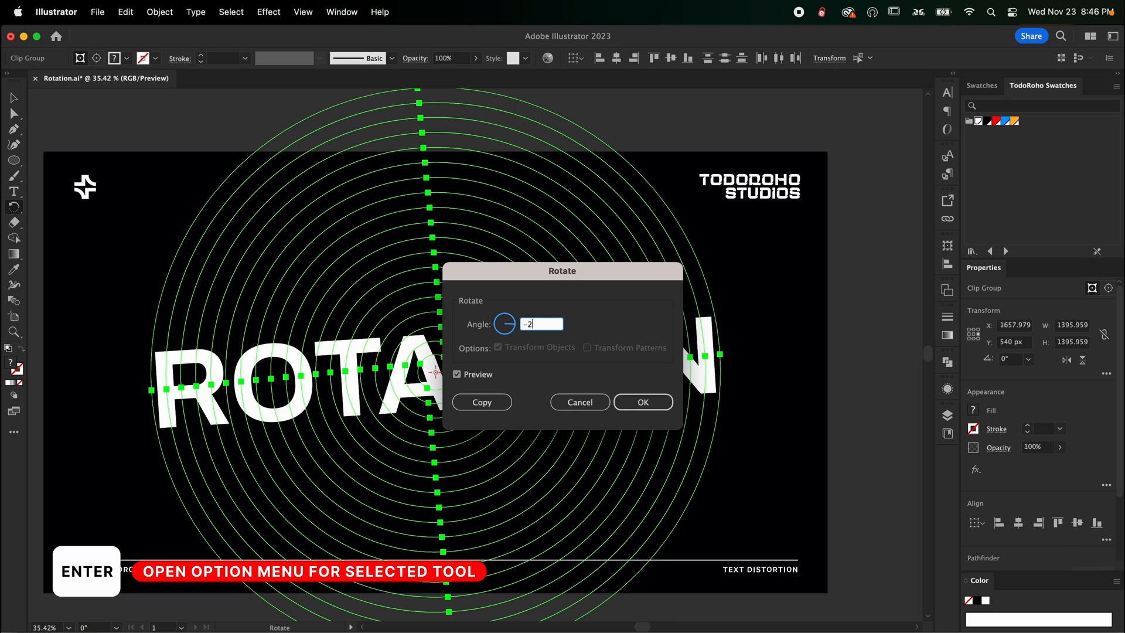
{"action": "key", "text": "Return"}
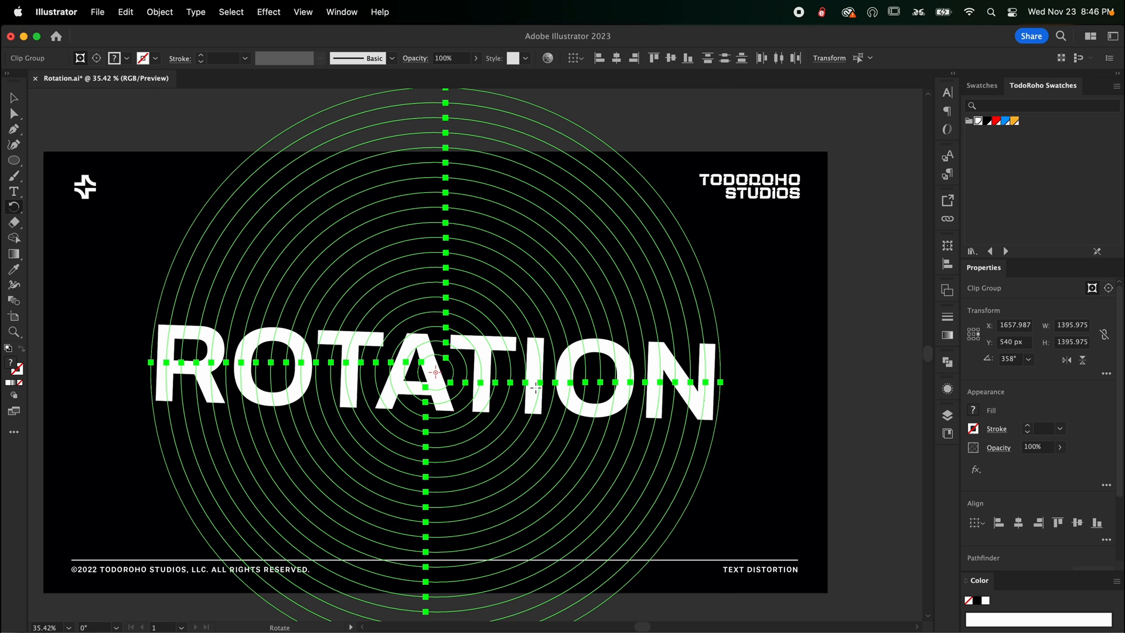
Step: Repeat the -2° rotation on all rings except the central one, and again with the next inner ring left out
{"action": "key", "text": "v"}
{"action": "left_click_drag", "start_coordinate": [748, 460], "coordinate": [470, 391]}
{"action": "key", "text": "super+d"}
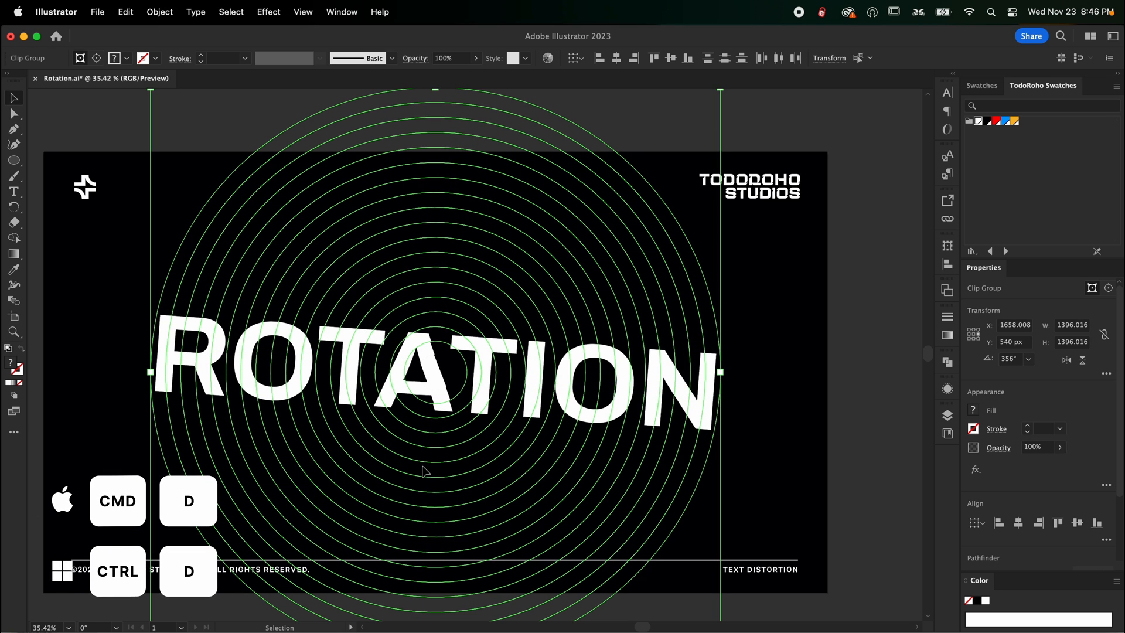
{"action": "left_click_drag", "start_coordinate": [738, 467], "coordinate": [501, 378]}
{"action": "key", "text": "super+d"}
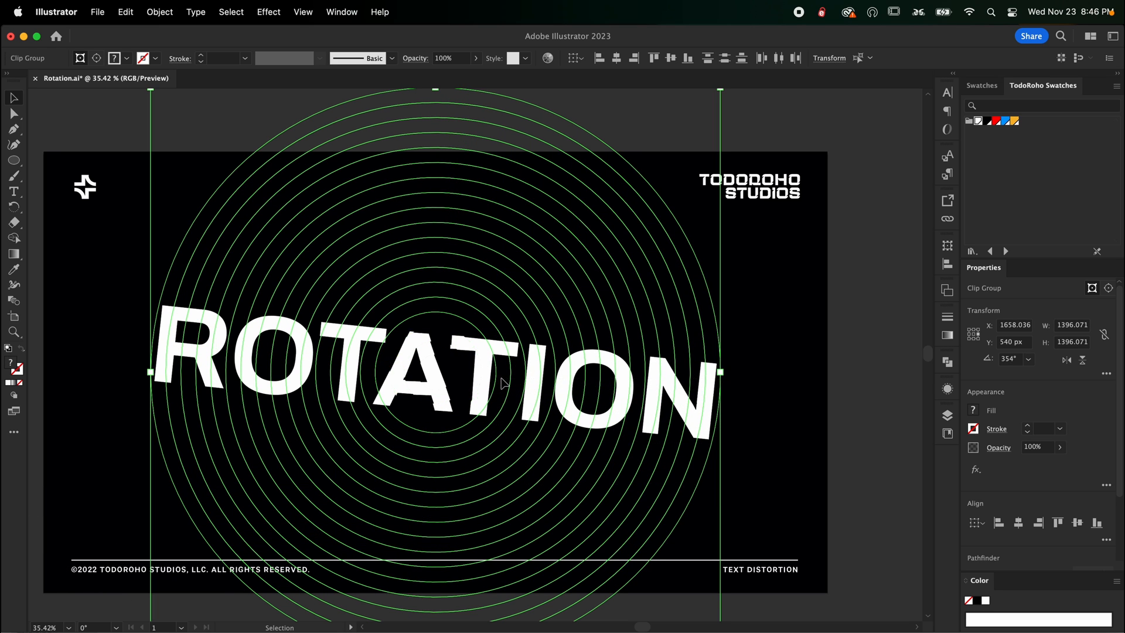
Step: Keep repeating the -2° rotation through the middle rings, excluding one more inner ring from the selection each time
{"action": "key", "text": "super+d"}
{"action": "left_click_drag", "start_coordinate": [742, 471], "coordinate": [509, 384]}
{"action": "key", "text": "super+d"}
{"action": "left_click_drag", "start_coordinate": [769, 457], "coordinate": [598, 422]}
{"action": "key", "text": "super+d"}
{"action": "left_click_drag", "start_coordinate": [789, 493], "coordinate": [555, 387]}
{"action": "key", "text": "super+d"}
{"action": "left_click_drag", "start_coordinate": [758, 484], "coordinate": [560, 384]}
{"action": "key", "text": "super+d"}
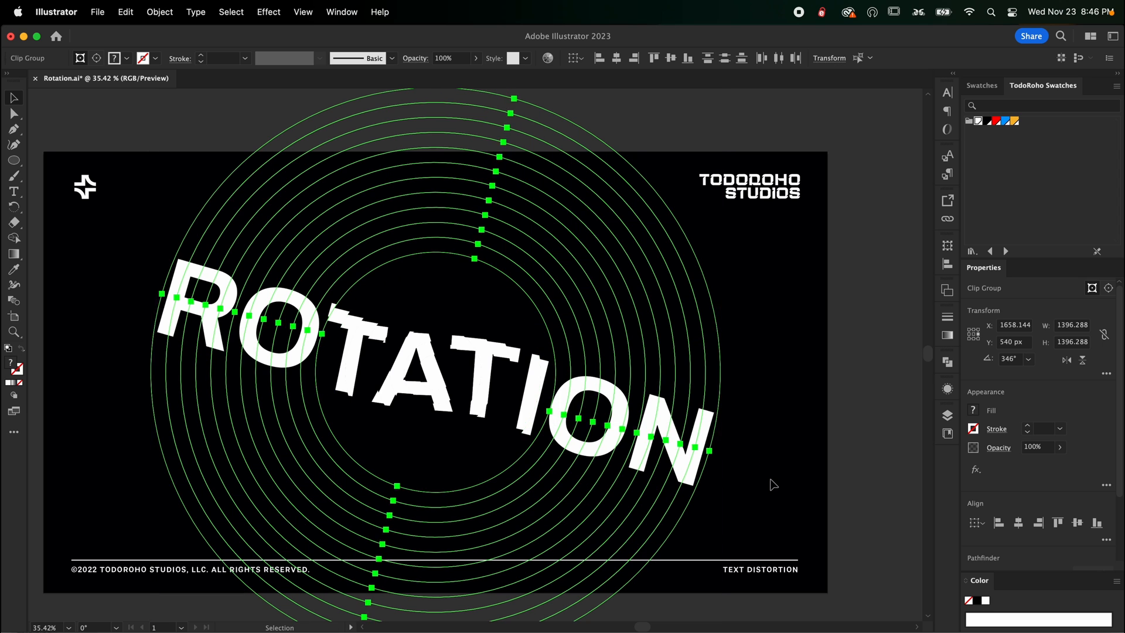
Step: Continue the repeated -2° rotation out to the outermost ring, dropping the innermost selected ring before each repeat
{"action": "left_click_drag", "start_coordinate": [768, 462], "coordinate": [582, 380]}
{"action": "key", "text": "super+d"}
{"action": "key", "text": "super+d"}
{"action": "left_click_drag", "start_coordinate": [786, 466], "coordinate": [618, 389]}
{"action": "key", "text": "super+d"}
{"action": "key", "text": "super+d"}
{"action": "key", "text": "super+d"}
{"action": "left_click_drag", "start_coordinate": [798, 496], "coordinate": [652, 407]}
{"action": "key", "text": "super+d"}
{"action": "left_click_drag", "start_coordinate": [777, 491], "coordinate": [679, 441]}
{"action": "key", "text": "super+d"}
{"action": "key", "text": "super+d"}
Step: Rotate all the clipped rings together counterclockwise so the stepped lettering forms a level wave, and deselect them
{"action": "left_click", "coordinate": [776, 519]}
{"action": "left_click_drag", "start_coordinate": [771, 537], "coordinate": [386, 326]}
{"action": "key", "text": "r"}
{"action": "left_click_drag", "start_coordinate": [766, 469], "coordinate": [704, 306]}
{"action": "key", "text": "v"}
{"action": "left_click", "coordinate": [772, 348]}
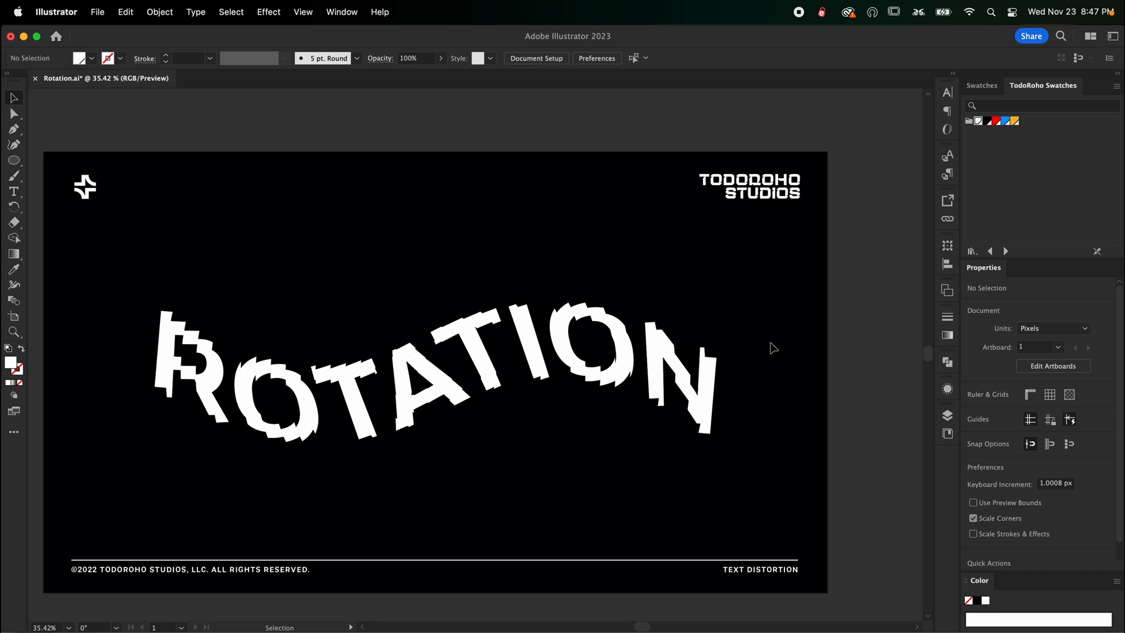
Step: Try rotating several single rings by different amounts to break up the wave
{"action": "left_click", "coordinate": [534, 353]}
{"action": "key", "text": "r"}
{"action": "left_click_drag", "start_coordinate": [744, 363], "coordinate": [732, 458]}
{"action": "key", "text": "v"}
{"action": "left_click", "coordinate": [488, 356]}
{"action": "key", "text": "r"}
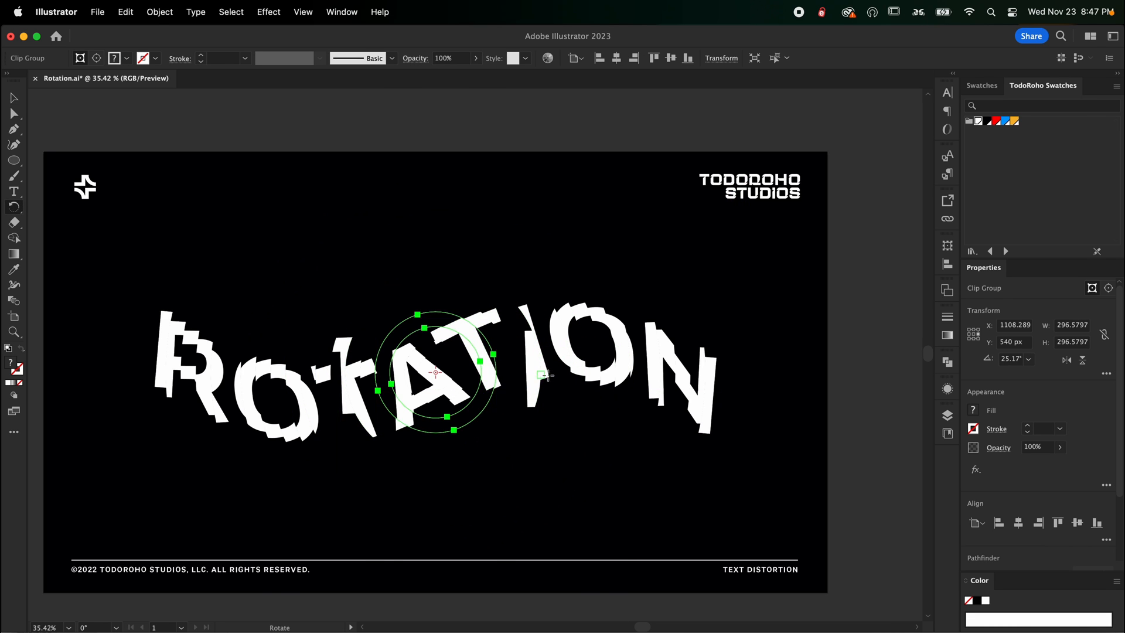
{"action": "left_click_drag", "start_coordinate": [548, 375], "coordinate": [519, 307]}
{"action": "key", "text": "v"}
{"action": "left_click", "coordinate": [561, 348]}
{"action": "key", "text": "r"}
{"action": "left_click_drag", "start_coordinate": [740, 381], "coordinate": [754, 466]}
{"action": "key", "text": "v"}
{"action": "left_click", "coordinate": [645, 362]}
{"action": "key", "text": "r"}
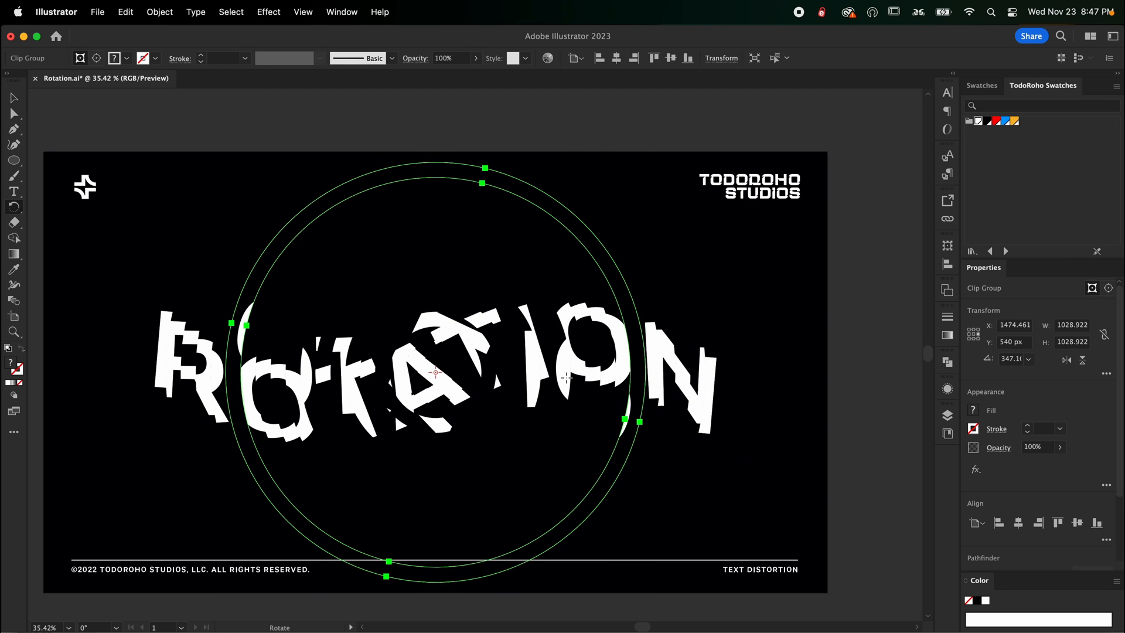
Step: Undo the rotations of the individual rings
{"action": "key", "text": "super+z"}
{"action": "key", "text": "super+z"}
{"action": "key", "text": "super+z"}
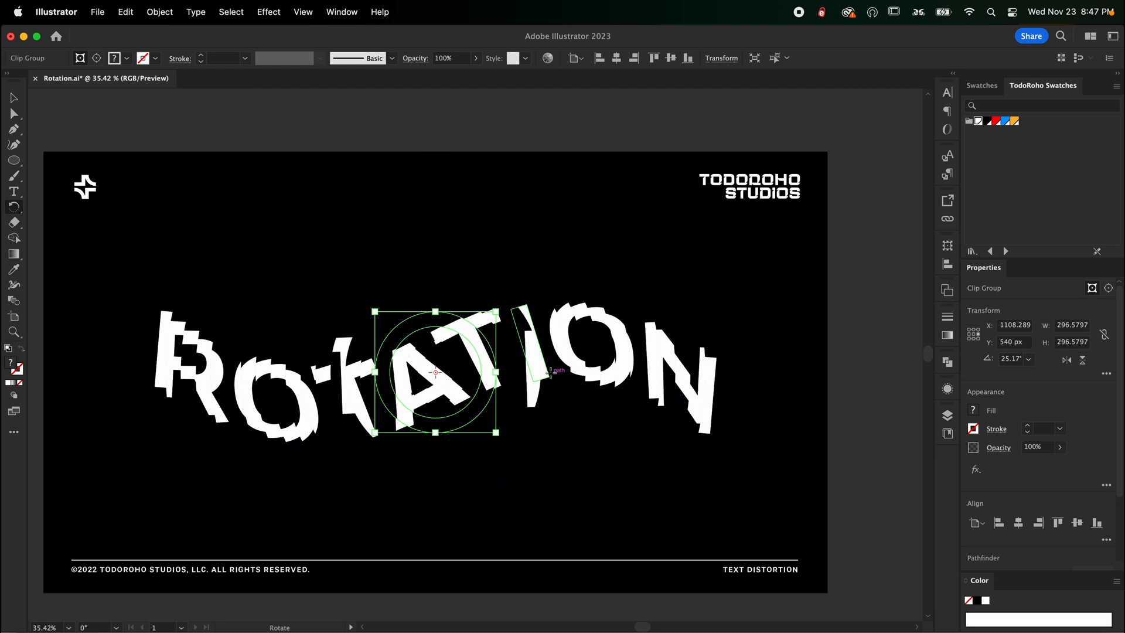
{"action": "key", "text": "super+z"}
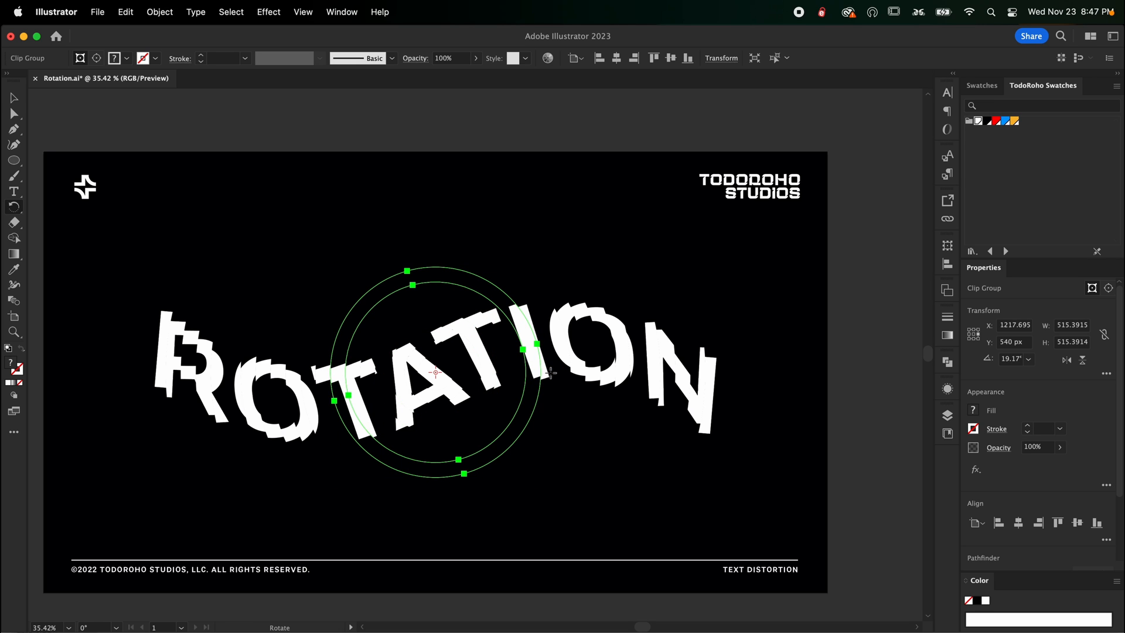
{"action": "key", "text": "v"}
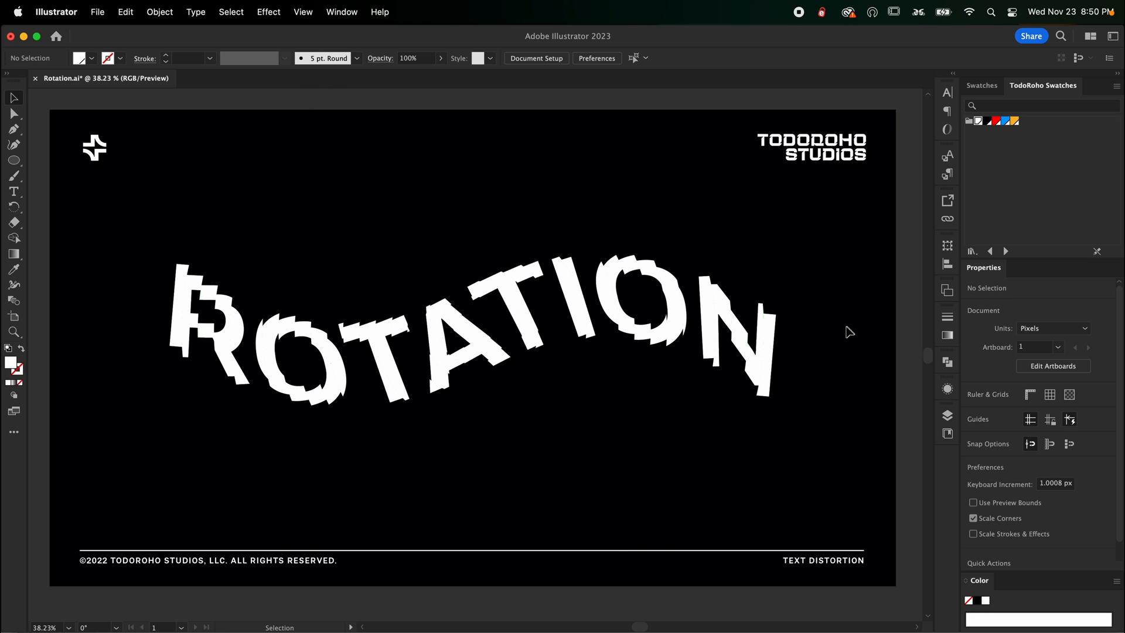
Step: Isolate one ring's clip group and try nudging its lettering slightly up and to the right
{"action": "double_click", "coordinate": [678, 315]}
{"action": "key", "text": "Up"}
{"action": "key", "text": "Up"}
{"action": "key", "text": "Up"}
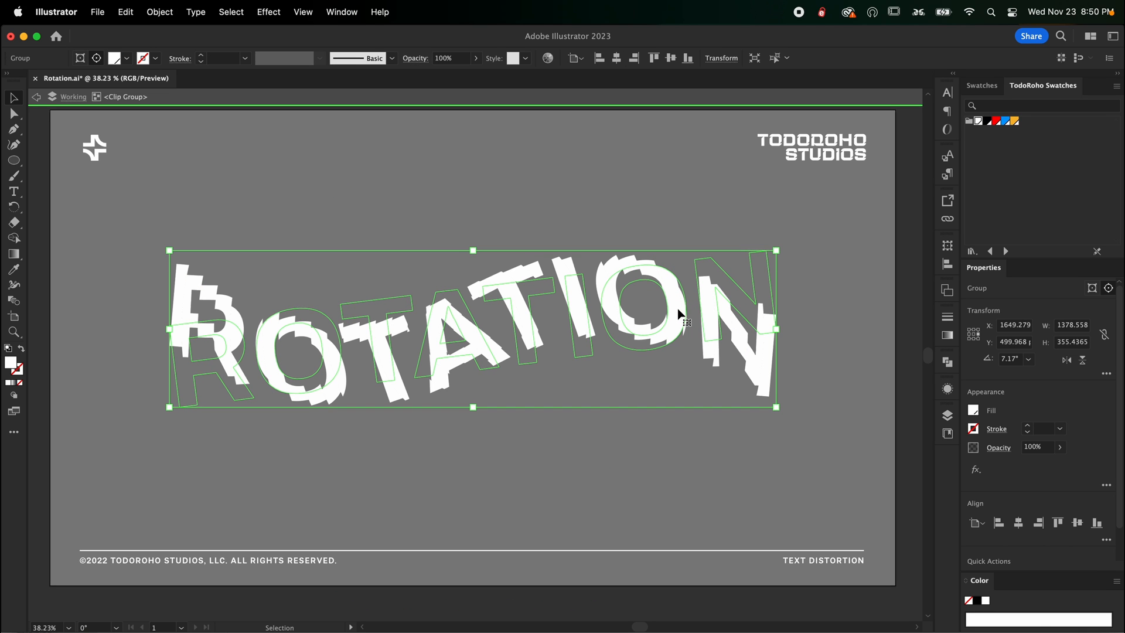
{"action": "key", "text": "Right"}
{"action": "key", "text": "Right"}
{"action": "key", "text": "Right"}
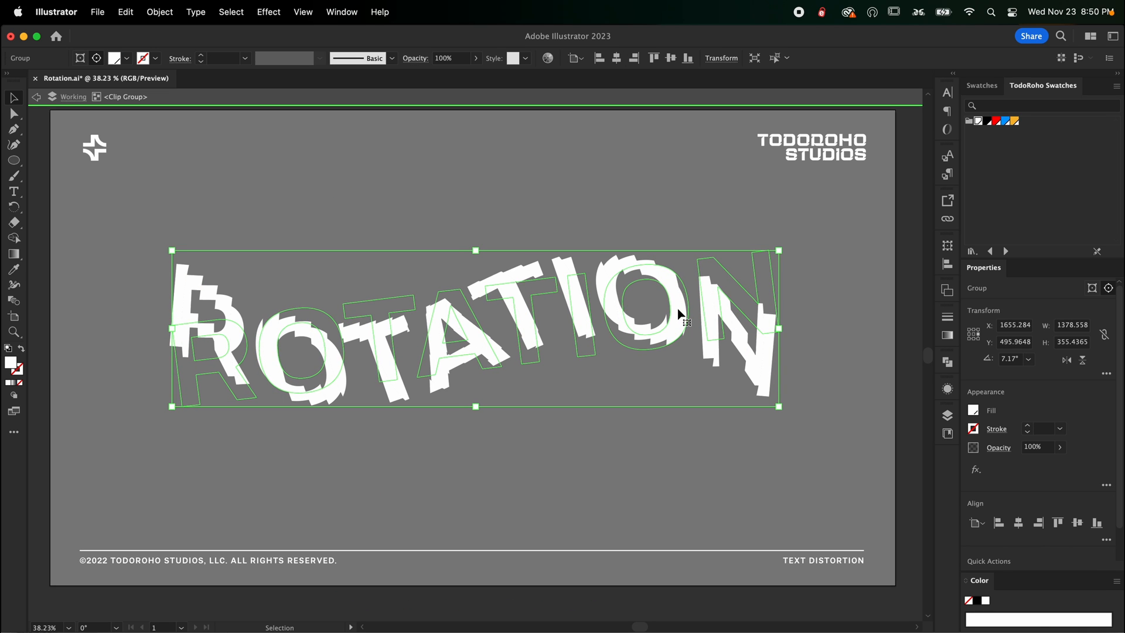
Step: Try rotating the lettering inside the isolated clip group, and leave isolation mode
{"action": "key", "text": "s"}
{"action": "key", "text": "r"}
{"action": "key", "text": "Escape"}
{"action": "left_click_drag", "start_coordinate": [710, 229], "coordinate": [782, 279]}
{"action": "key", "text": "v"}
{"action": "left_click", "coordinate": [875, 417]}
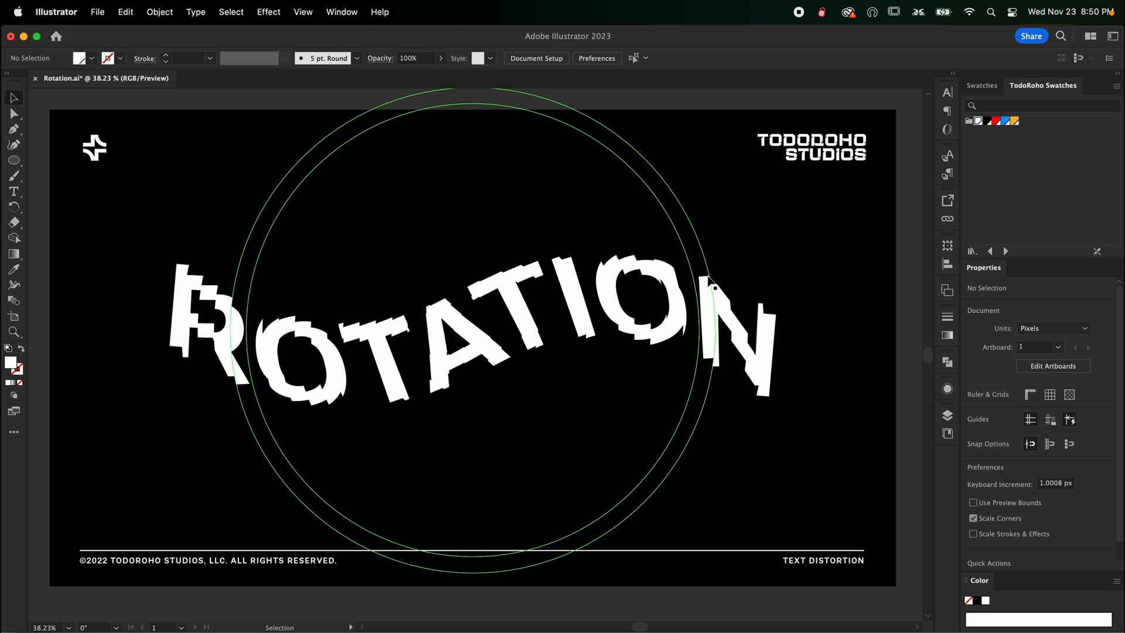
Step: Apply the Pathfinder Crop operation to two adjacent clipped rings crossing the letter N, and deselect
{"action": "left_click", "coordinate": [710, 281]}
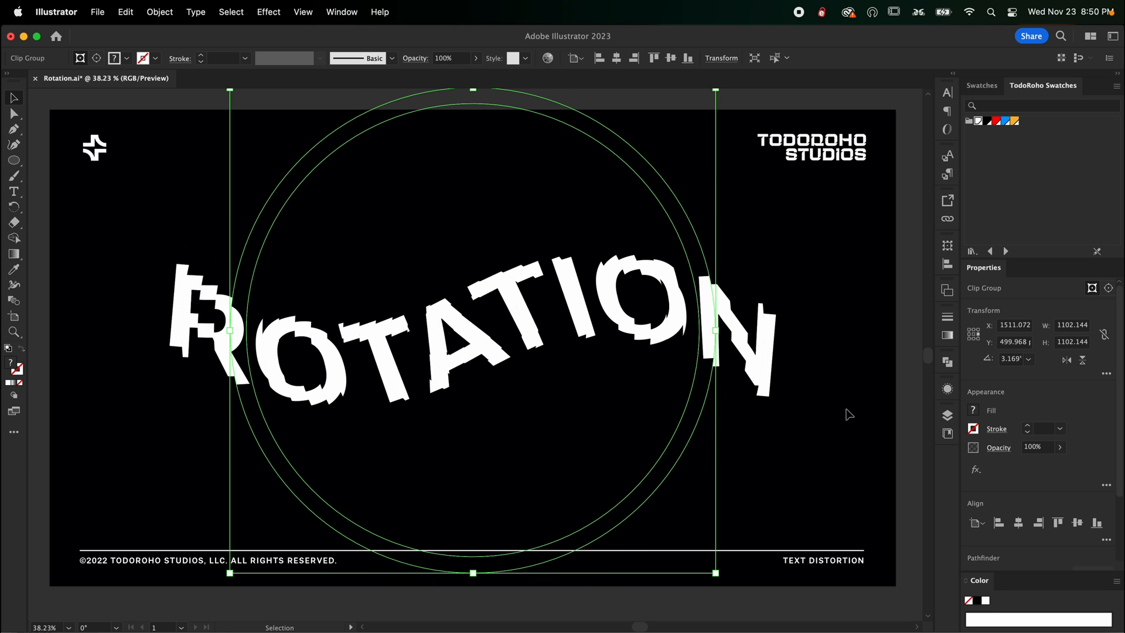
{"action": "left_click", "coordinate": [948, 361]}
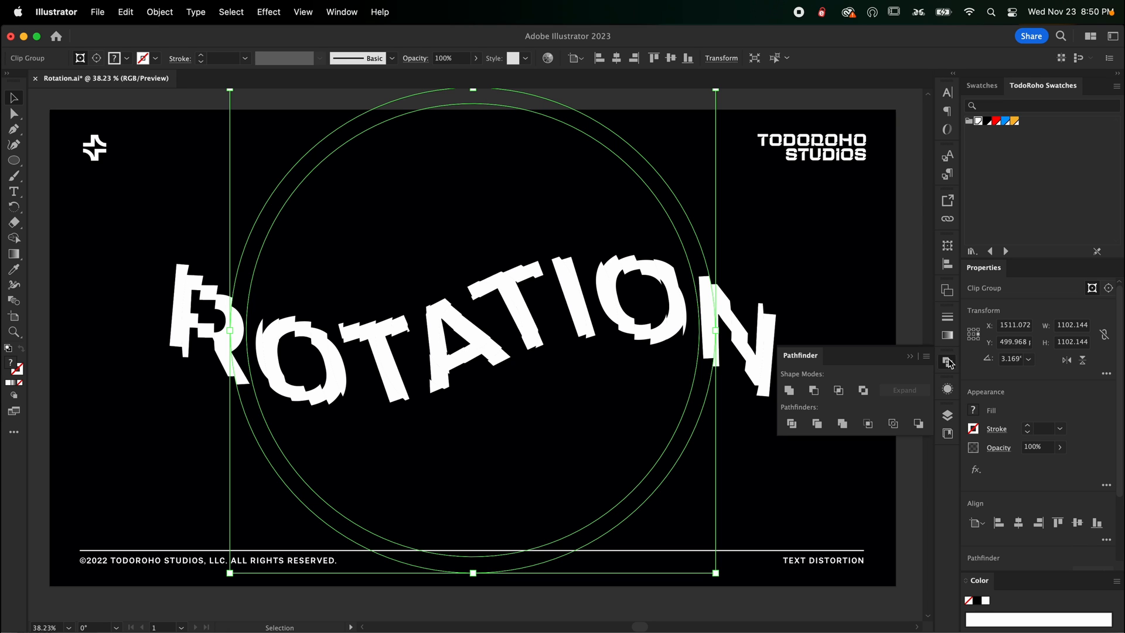
{"action": "left_click", "coordinate": [867, 424]}
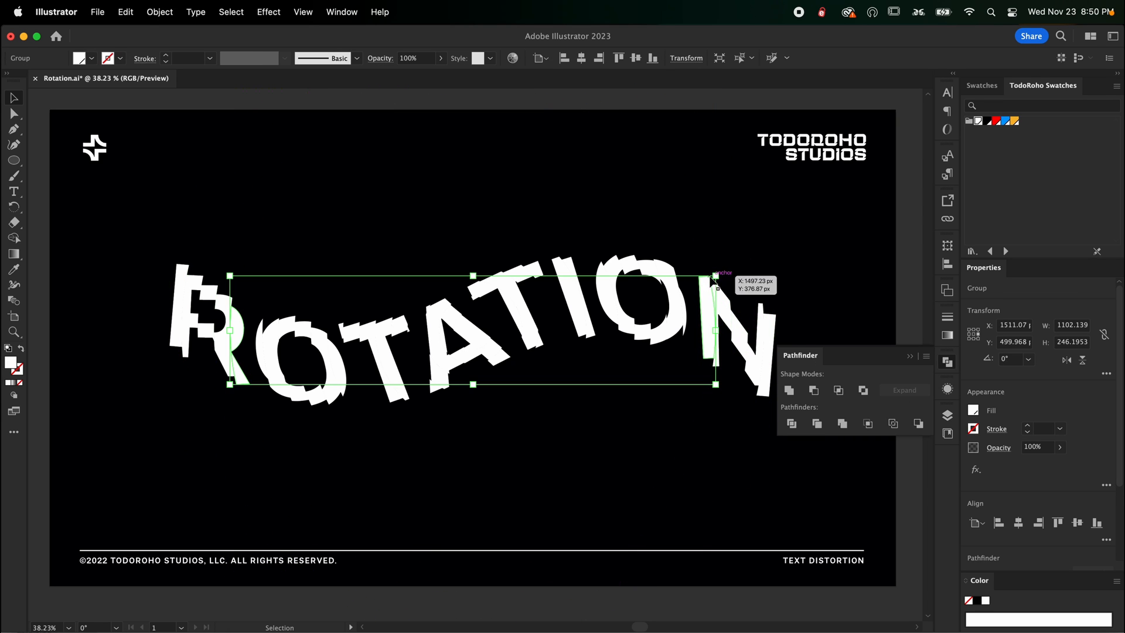
{"action": "key", "text": "super+z"}
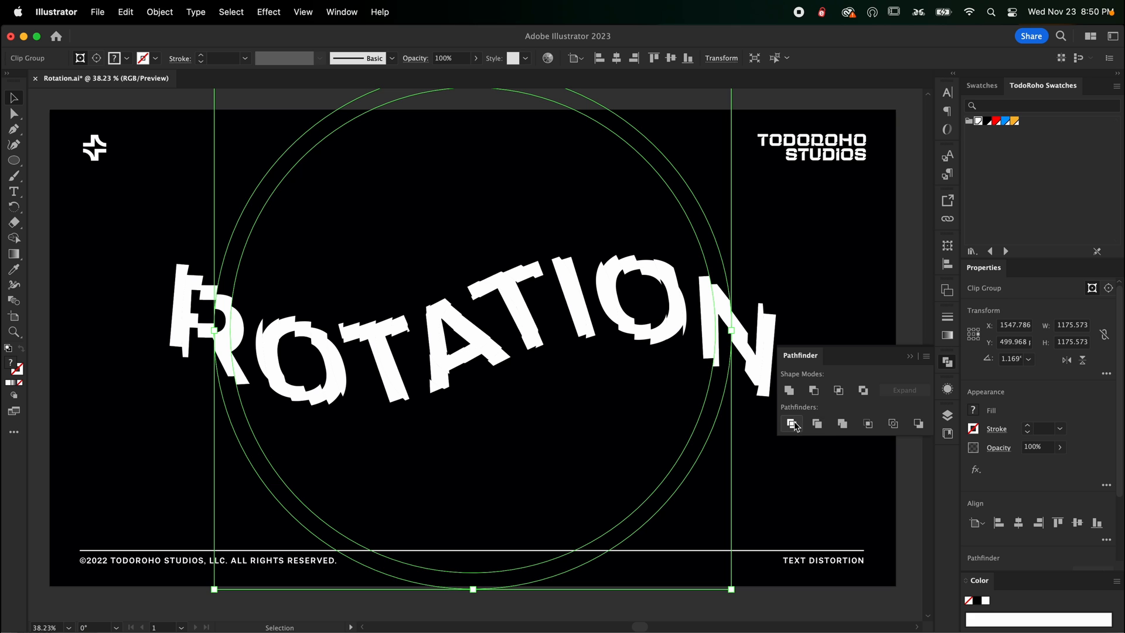
{"action": "left_click", "coordinate": [867, 428]}
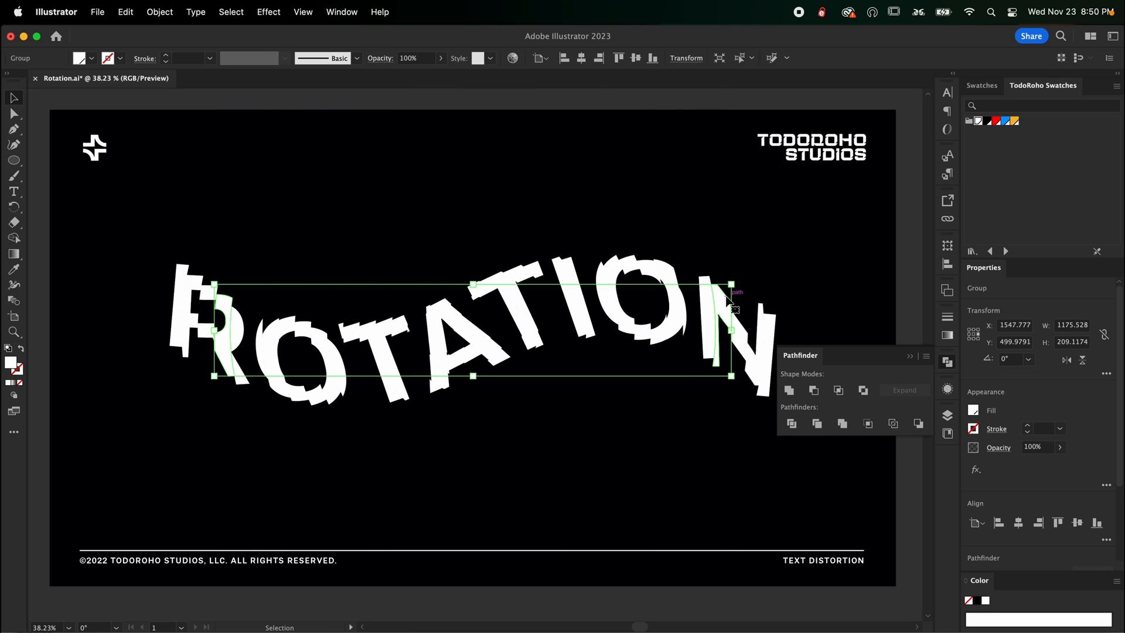
{"action": "left_click", "coordinate": [833, 303]}
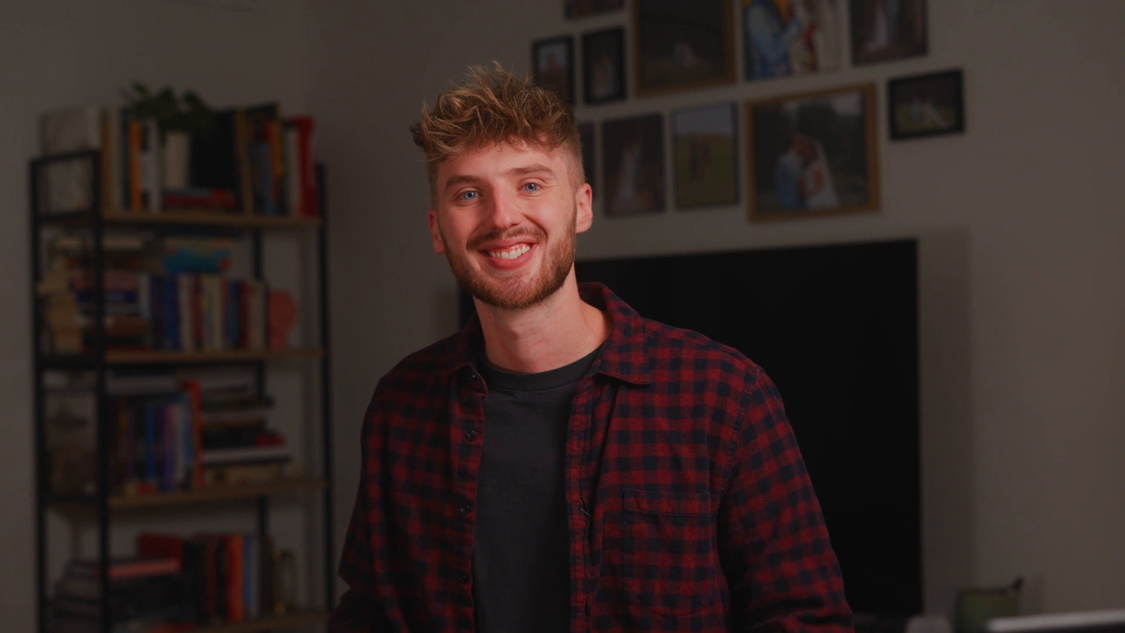